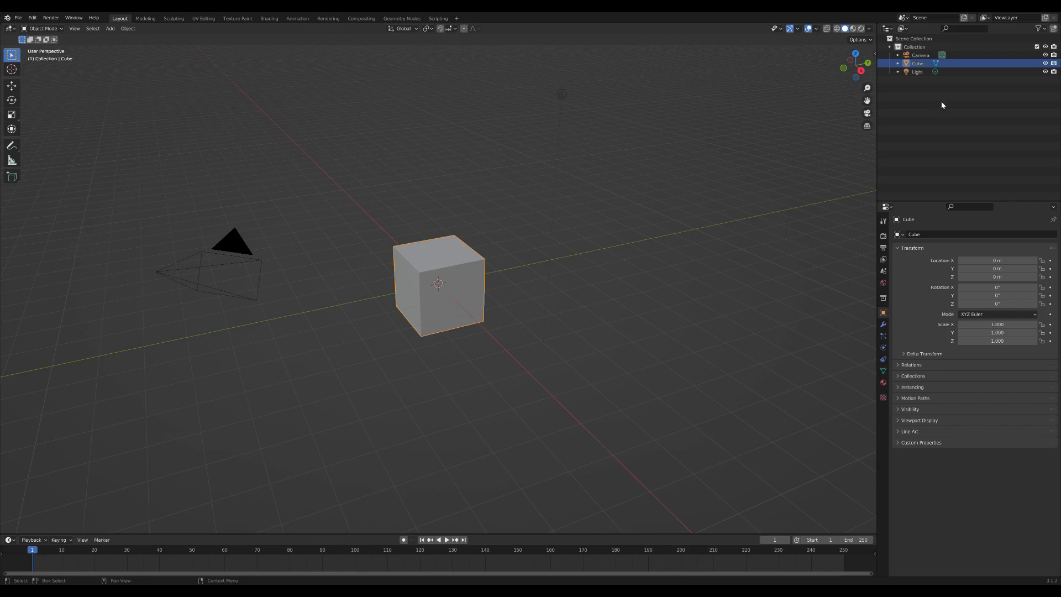
Delete the default light and the default cube from the scene.
{"action": "right_click", "coordinate": [917, 72]}
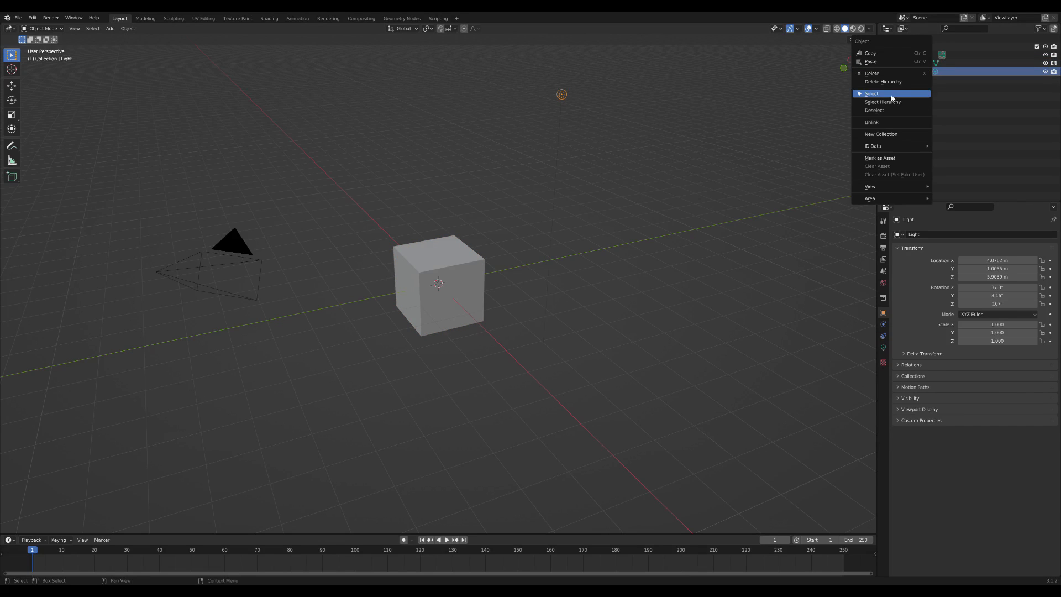
{"action": "left_click", "coordinate": [876, 73]}
{"action": "right_click", "coordinate": [886, 63]}
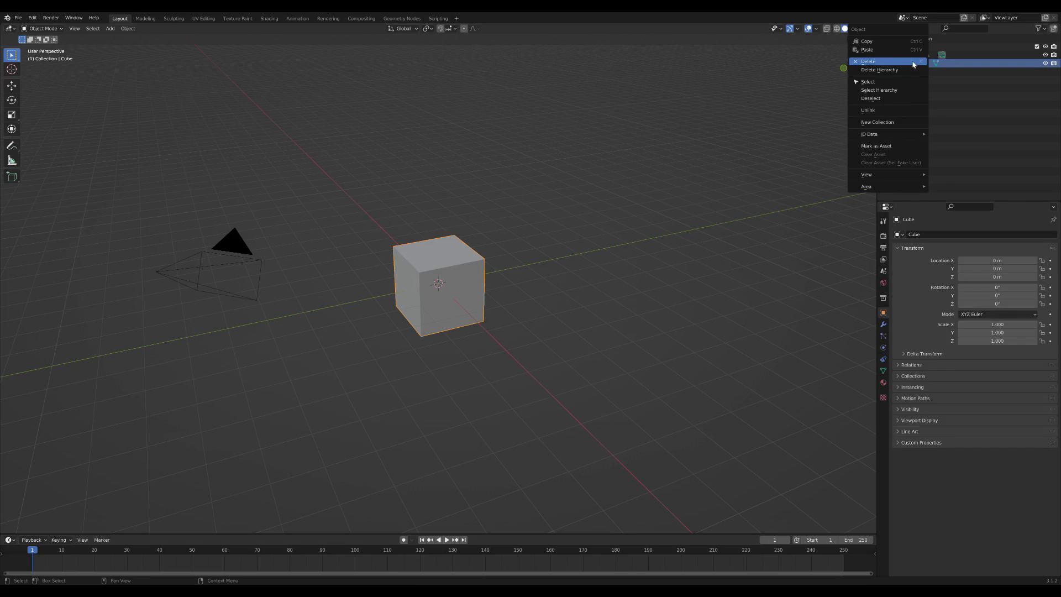
{"action": "left_click", "coordinate": [884, 62]}
Clear the camera's location and rotation so that it sits unrotated at the world origin.
{"action": "left_click", "coordinate": [917, 55]}
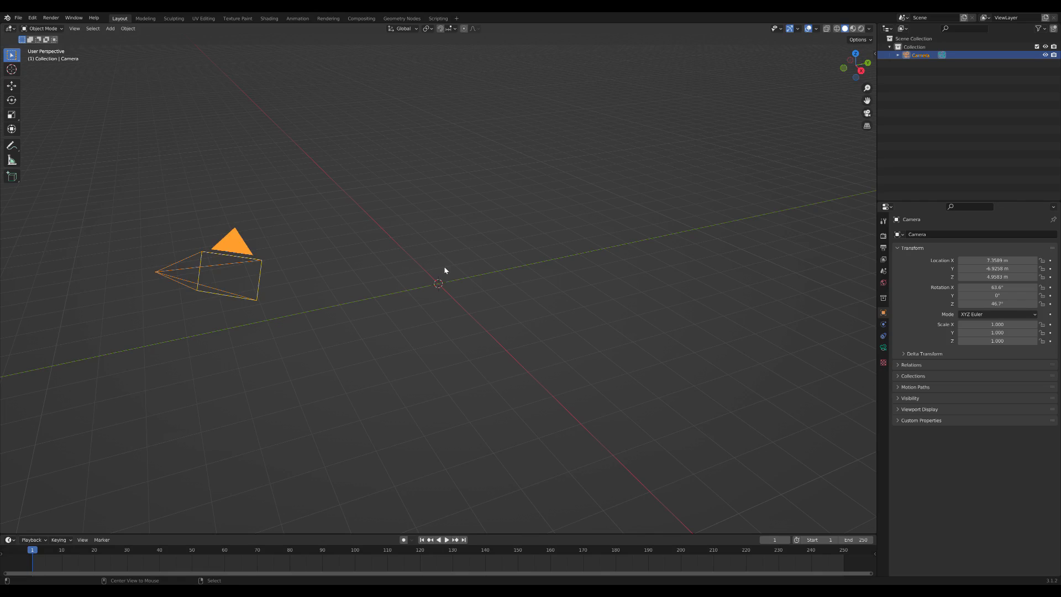
{"action": "key", "text": "alt+g"}
{"action": "key", "text": "alt+r"}
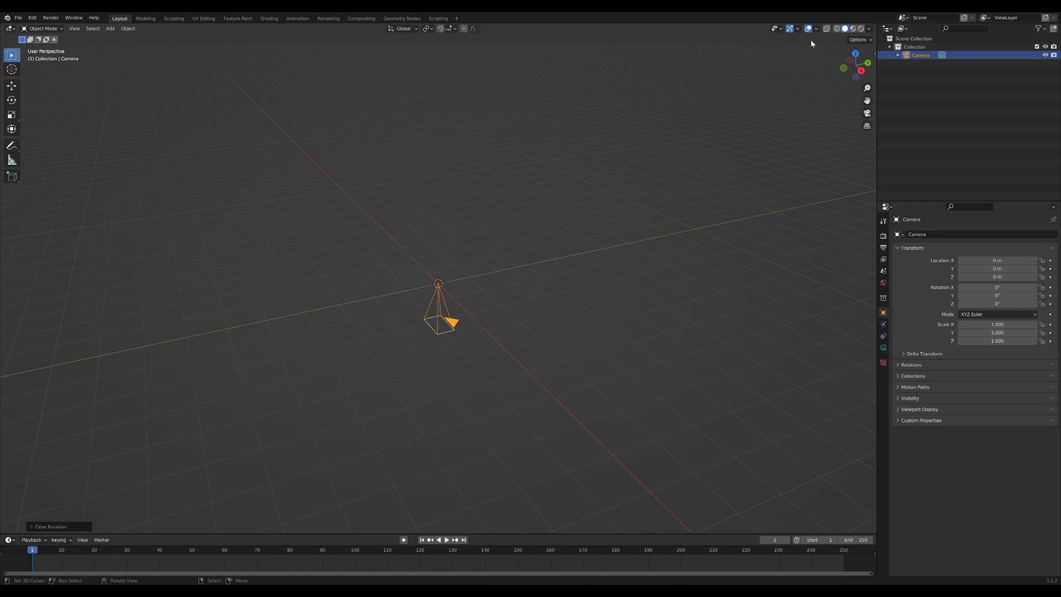
Split the 3D viewport into two side-by-side views and show the camera's view in the second one.
{"action": "left_click_drag", "start_coordinate": [876, 27], "coordinate": [442, 28]}
{"action": "key", "text": "KP_0"}
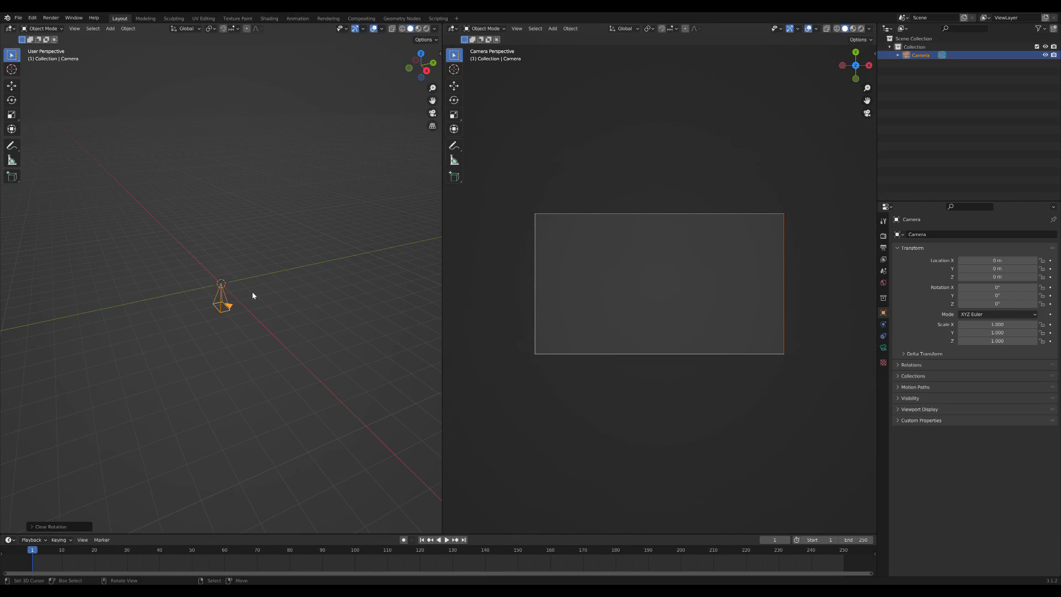
Rotate the camera 90° about the X axis and deselect it.
{"action": "type", "text": "rx90"}
{"action": "key", "text": "Return"}
{"action": "left_click", "coordinate": [252, 296]}
{"action": "scroll", "coordinate": [227, 277], "scroll_direction": "up", "scroll_amount": 5}
{"action": "middle_click_drag", "start_coordinate": [267, 287], "coordinate": [236, 283]}
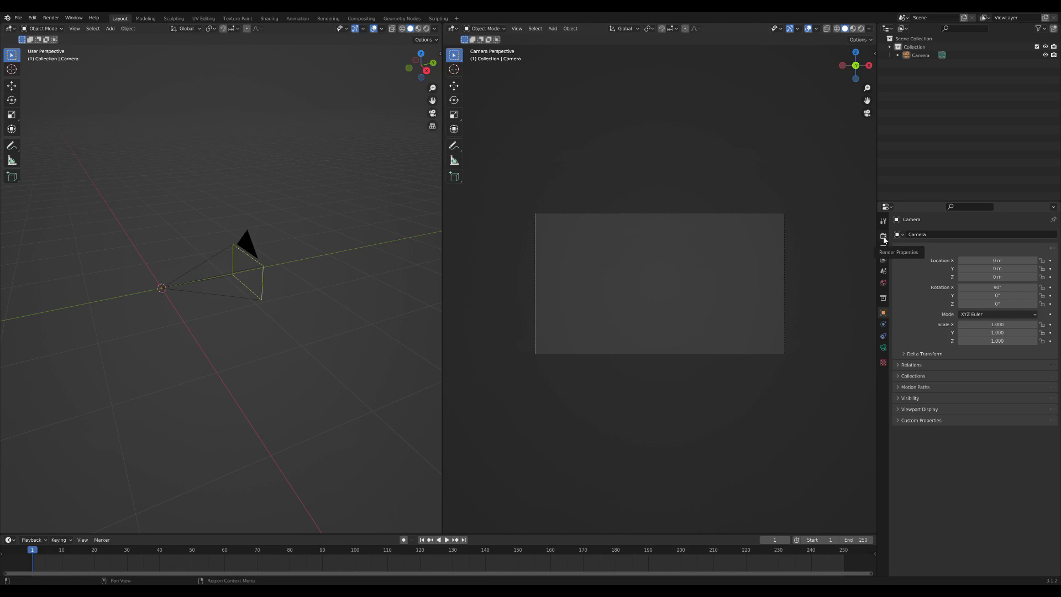
Set the camera's passepartout opacity to 1.000 in its viewport display settings.
{"action": "left_click", "coordinate": [883, 347]}
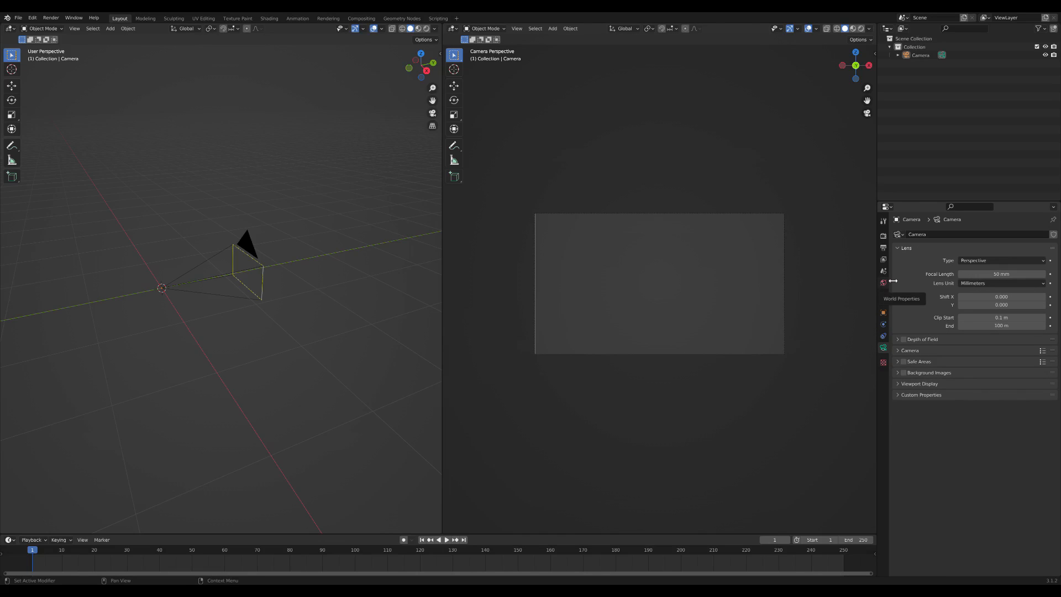
{"action": "left_click", "coordinate": [899, 383]}
{"action": "left_click_drag", "start_coordinate": [1003, 444], "coordinate": [1047, 444]}
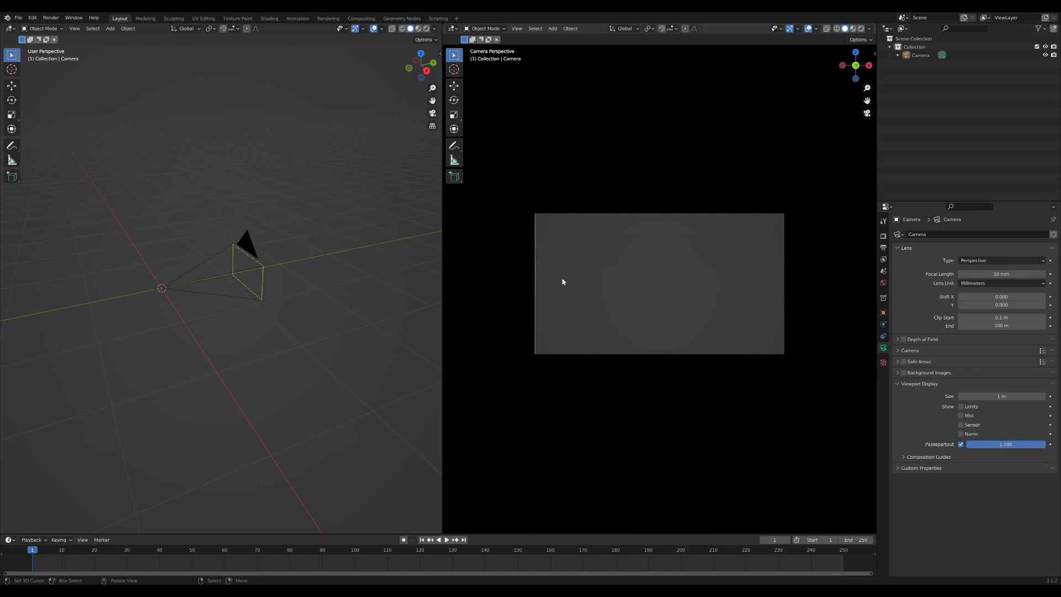
{"action": "scroll", "coordinate": [694, 293], "scroll_direction": "up", "scroll_amount": 1}
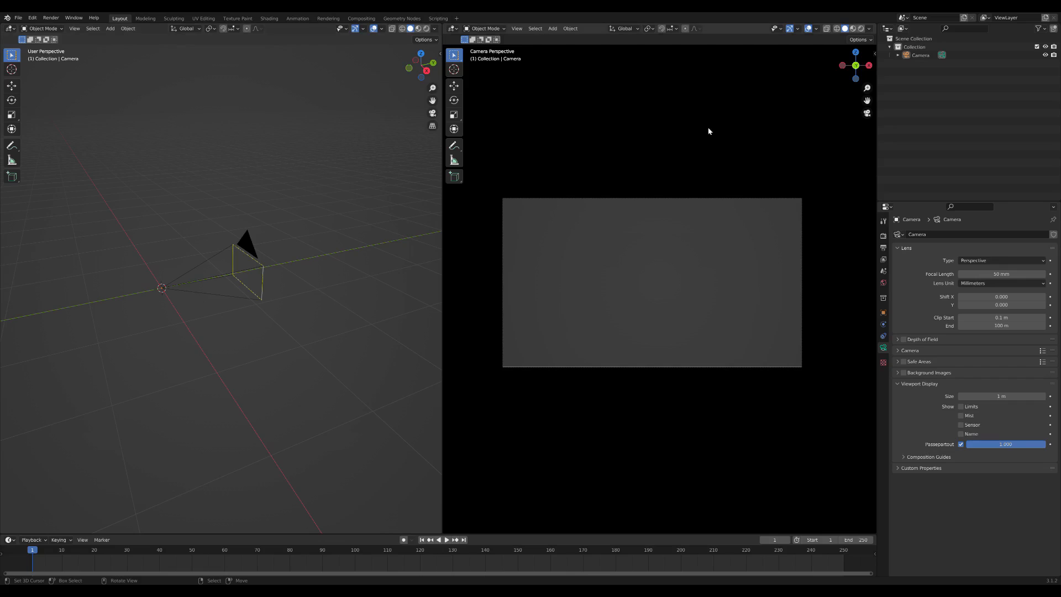
Add two Plain Axes empties at the world origin.
{"action": "key", "text": "shift+a"}
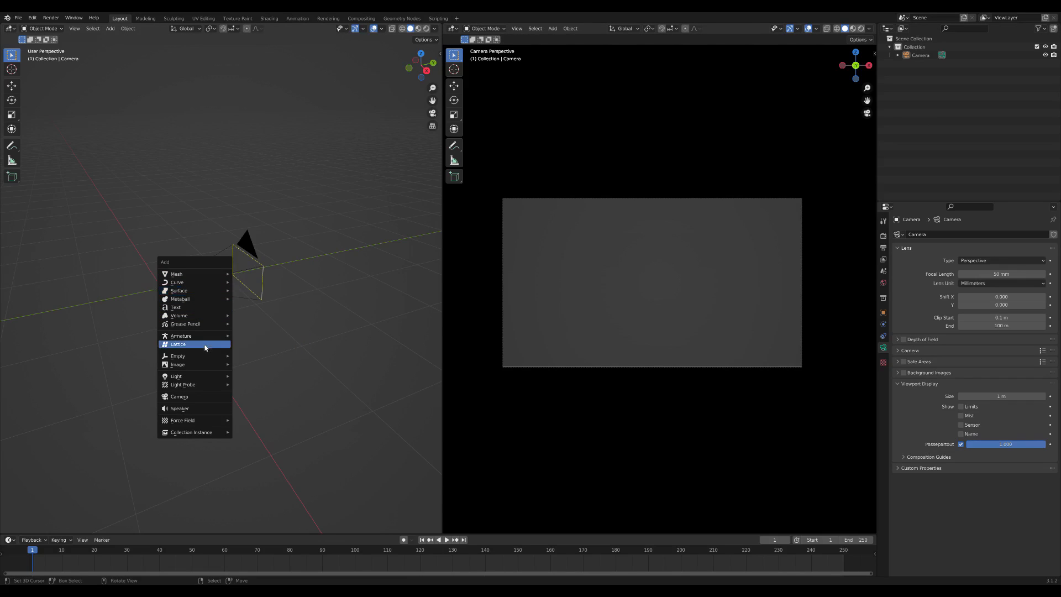
{"action": "mouse_move", "coordinate": [216, 356]}
{"action": "left_click", "coordinate": [260, 356]}
{"action": "key", "text": "shift+a"}
{"action": "mouse_move", "coordinate": [217, 326]}
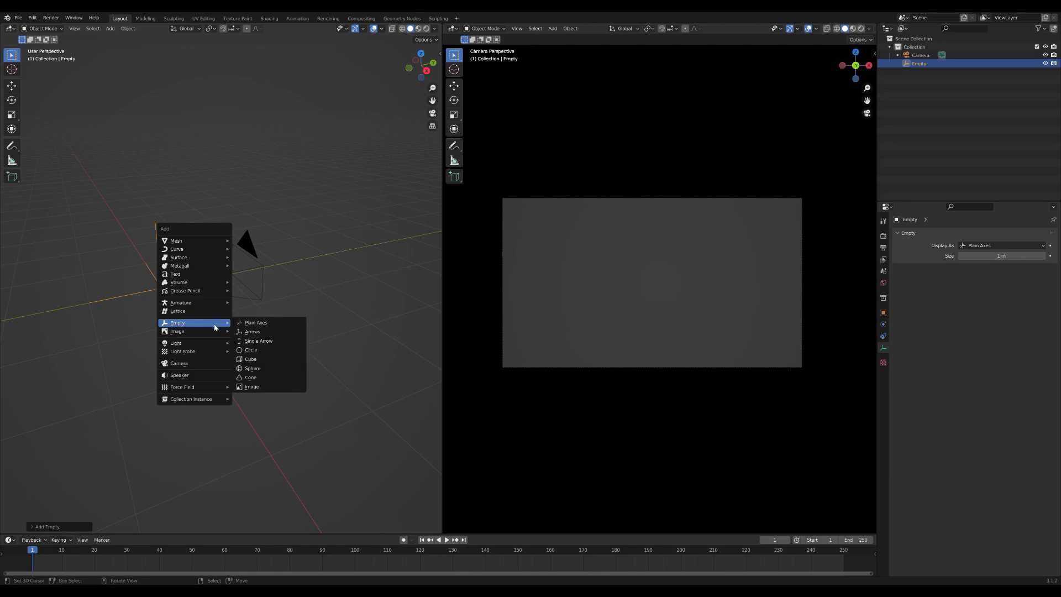
{"action": "left_click", "coordinate": [260, 323]}
Rename the first empty as Tracker and the second one as Ship Position.
{"action": "double_click", "coordinate": [919, 64]}
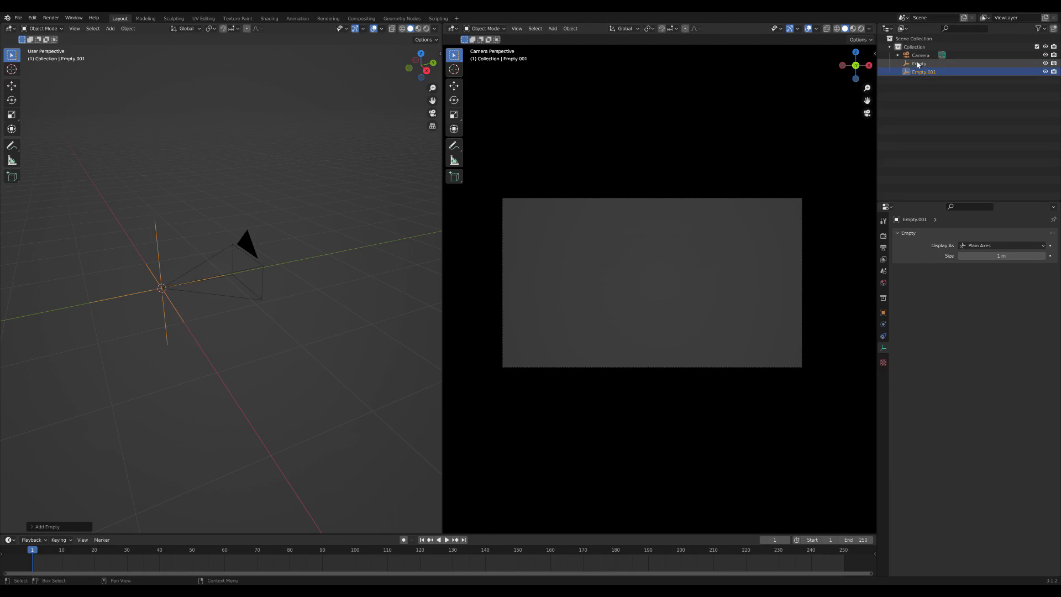
{"action": "type", "text": "Tracker"}
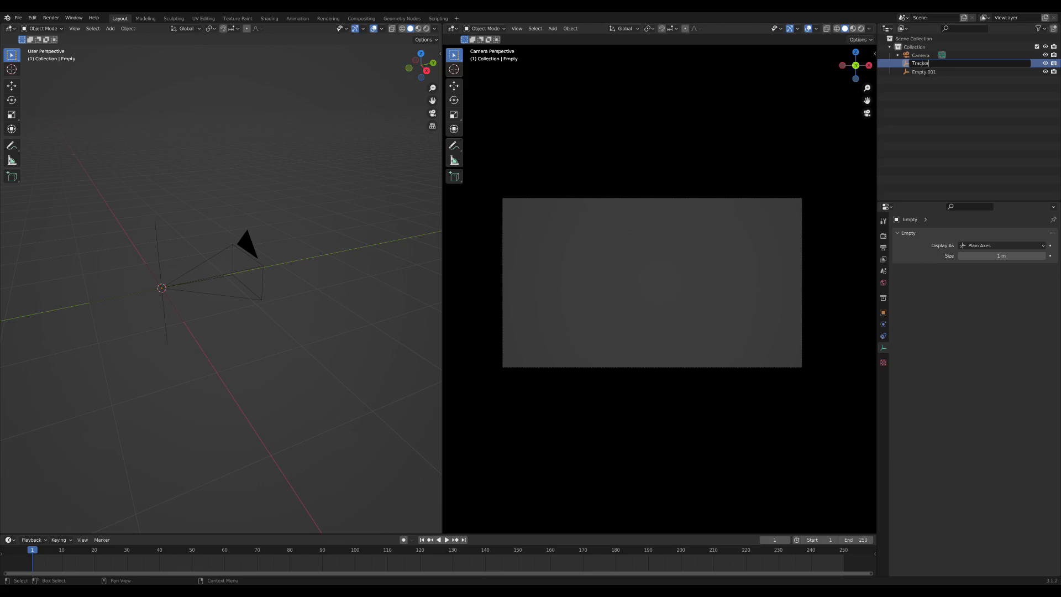
{"action": "key", "text": "Return"}
{"action": "double_click", "coordinate": [921, 64]}
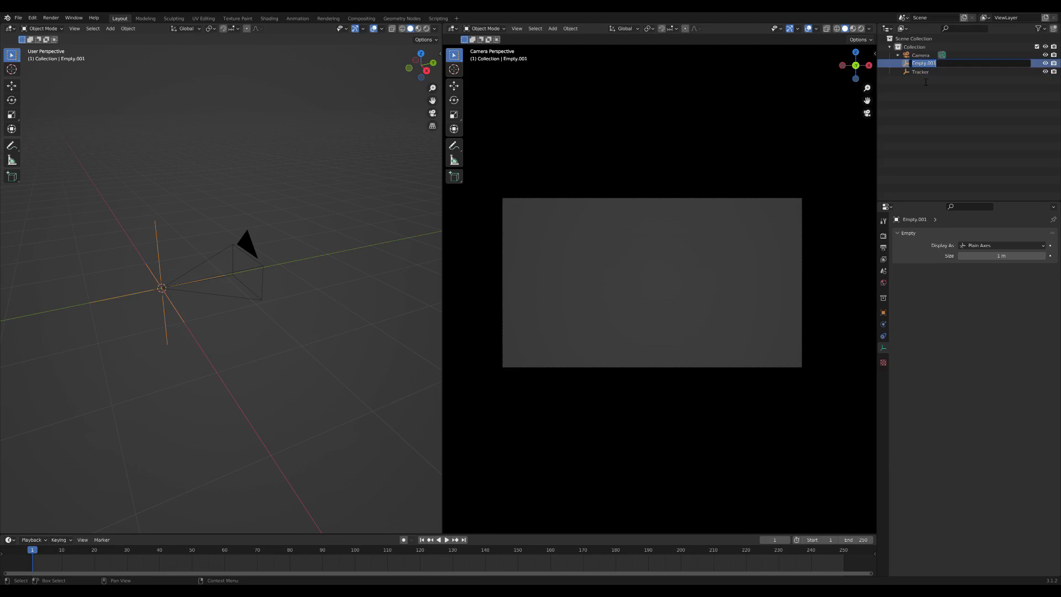
{"action": "type", "text": "Ship Position"}
{"action": "key", "text": "Return"}
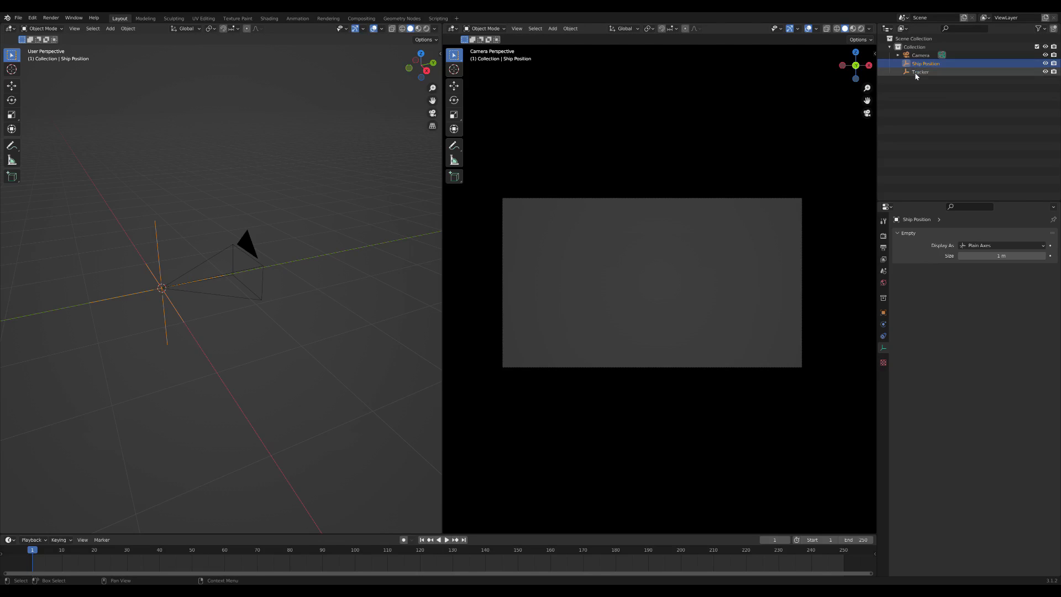
Add a Track To constraint to the camera with the Tracker empty as its target.
{"action": "left_click", "coordinate": [920, 56]}
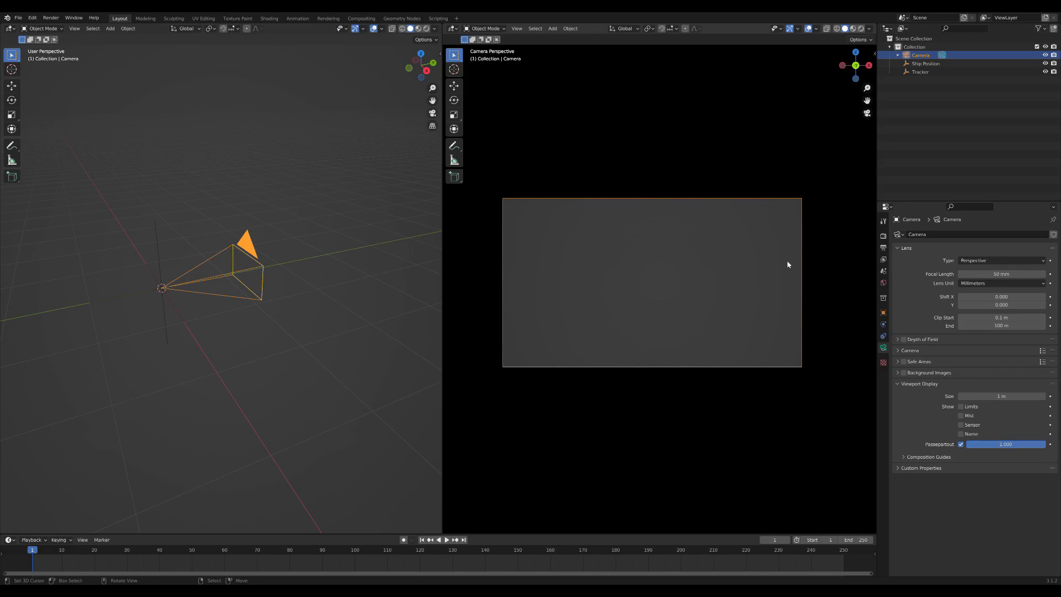
{"action": "left_click", "coordinate": [884, 325]}
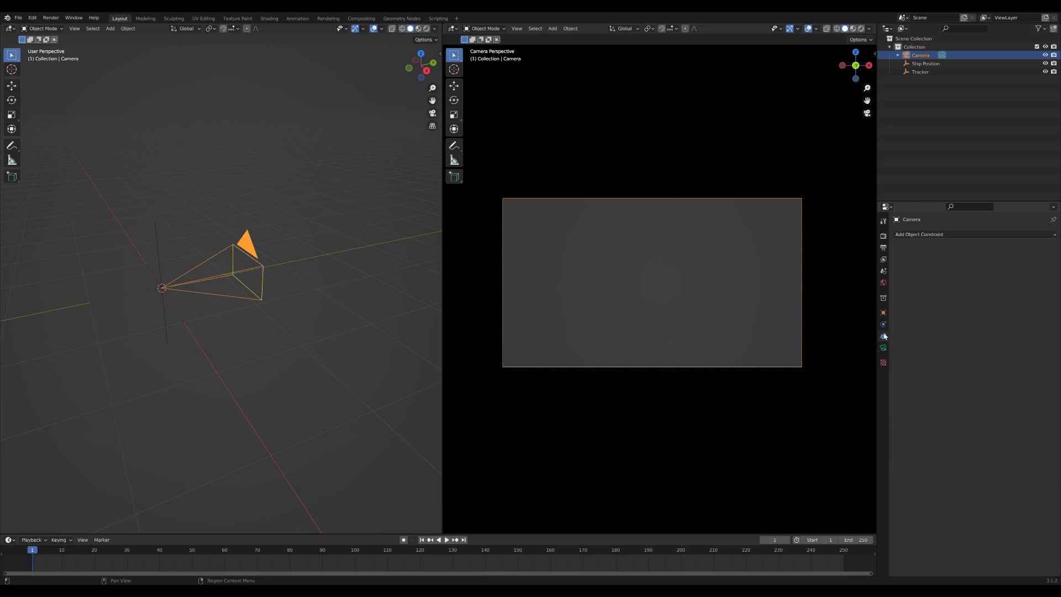
{"action": "left_click", "coordinate": [928, 235]}
{"action": "left_click", "coordinate": [968, 294]}
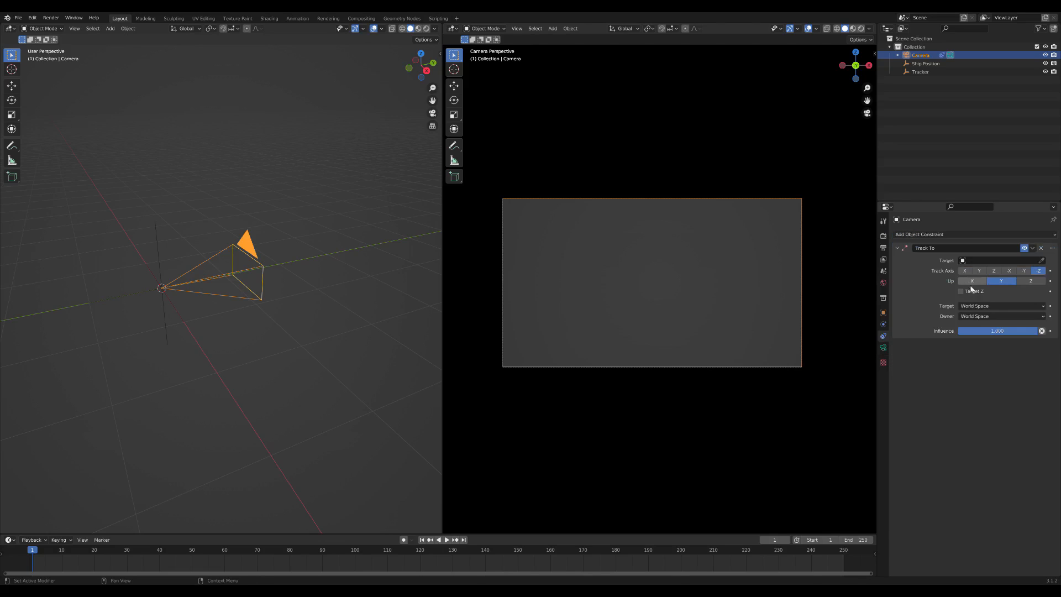
{"action": "left_click", "coordinate": [1042, 260]}
{"action": "left_click", "coordinate": [920, 72]}
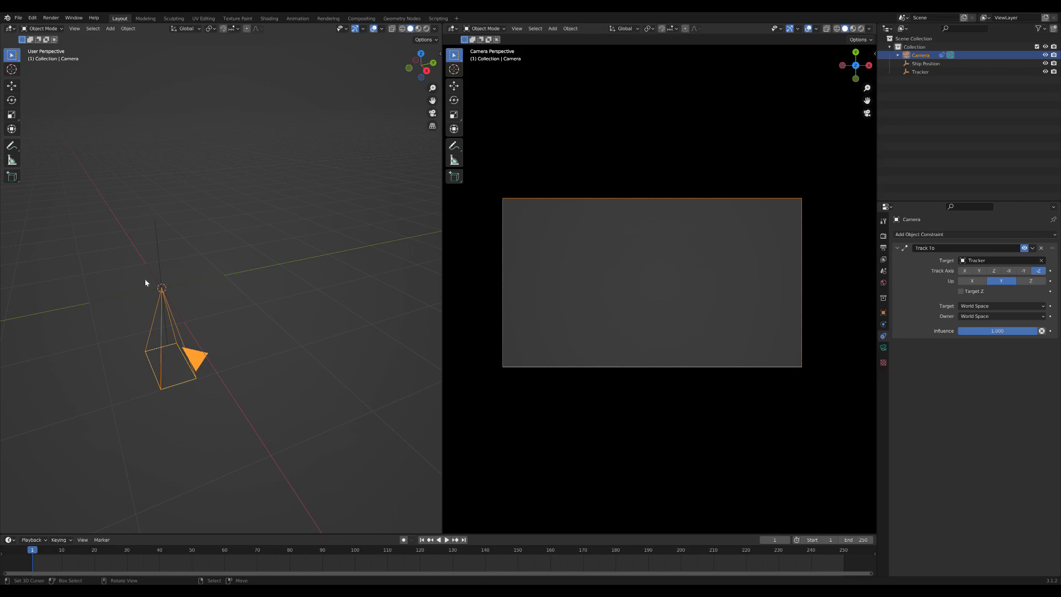
{"action": "left_click", "coordinate": [929, 72]}
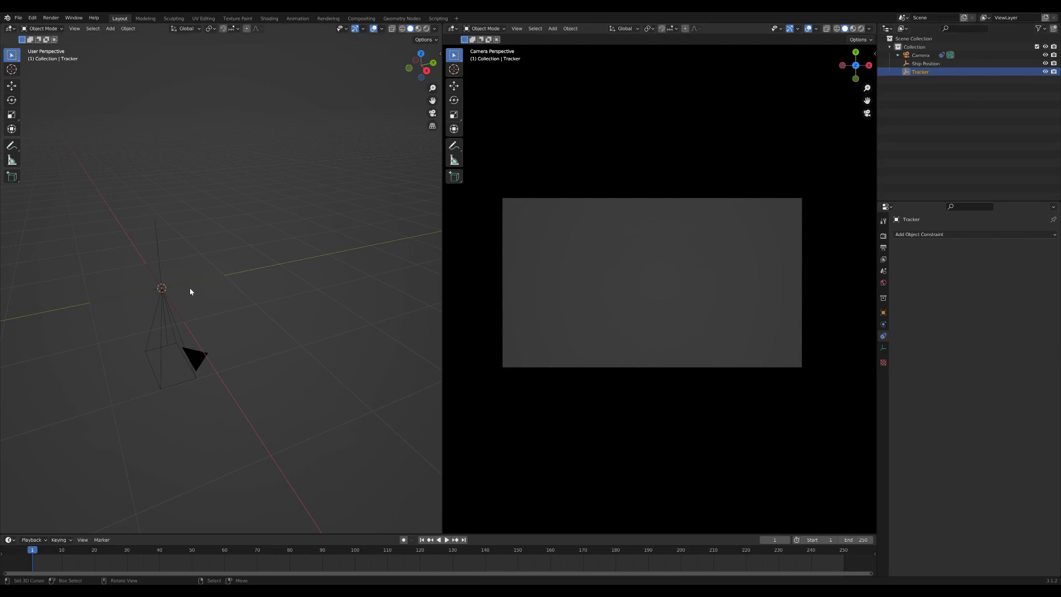
{"action": "key", "text": "g"}
{"action": "key", "text": "y"}
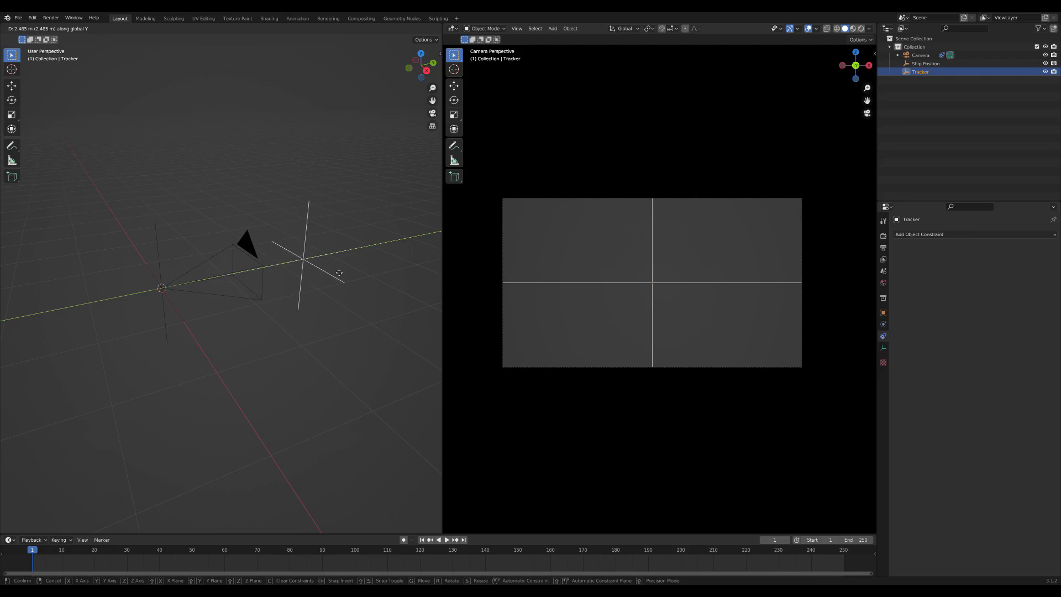
{"action": "key", "text": "shift+z"}
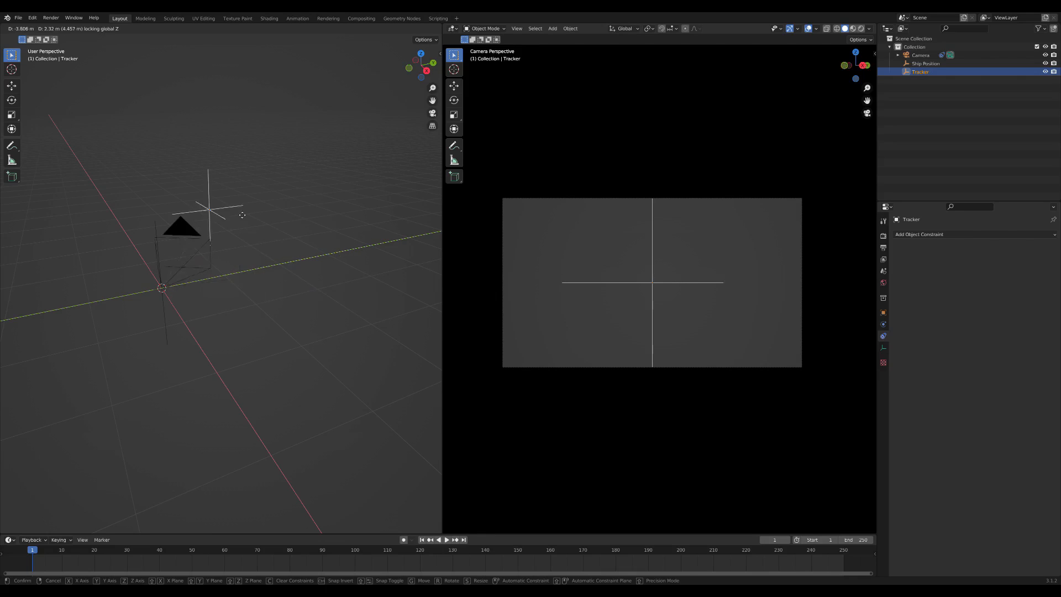
{"action": "key", "text": "Escape"}
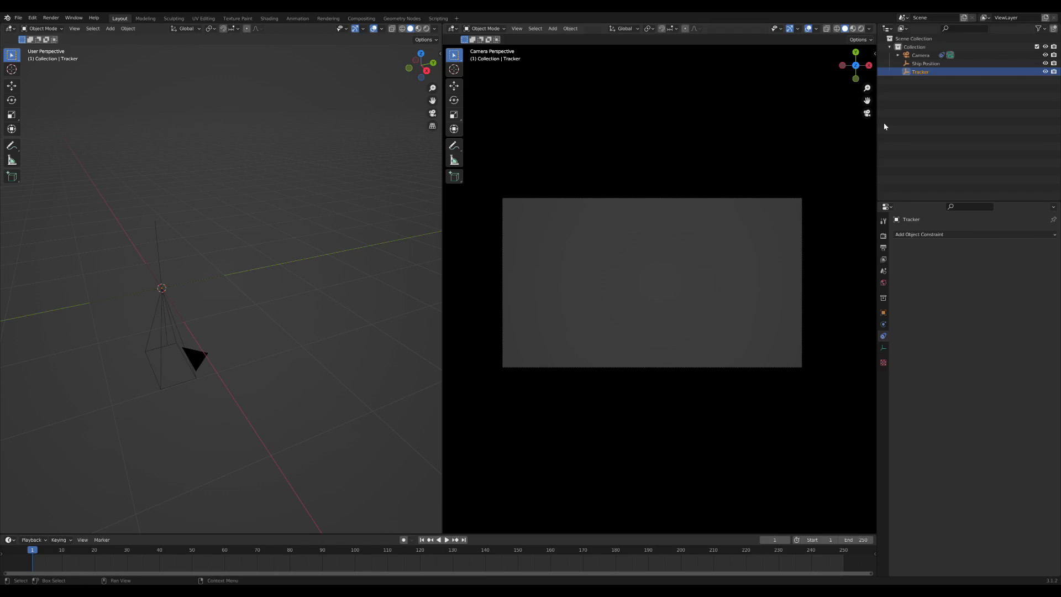
Parent the Ship Position empty to the Tracker empty using the Object parent type.
{"action": "left_click", "coordinate": [924, 63]}
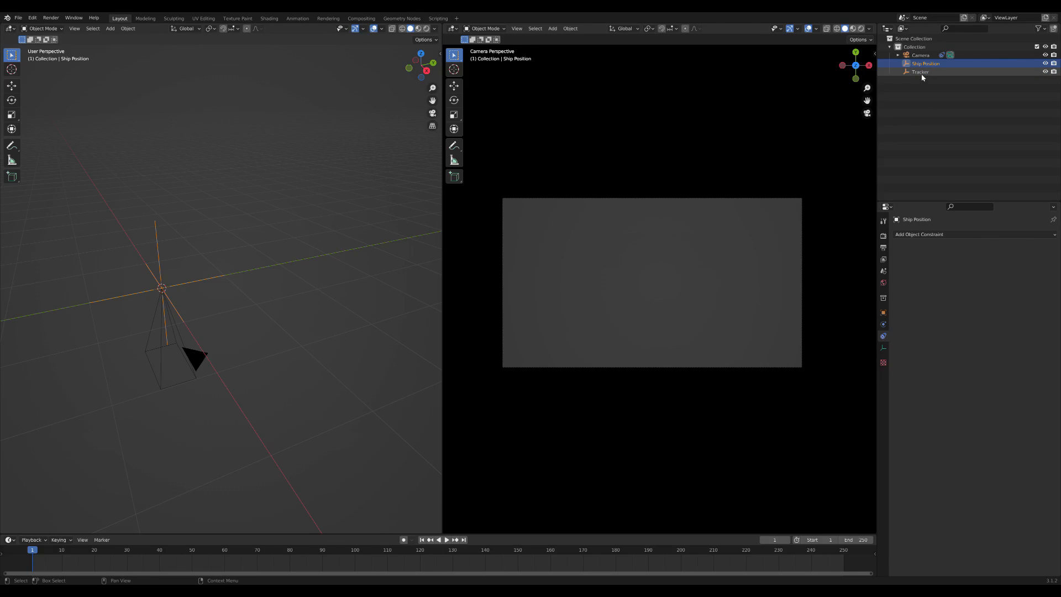
{"action": "left_click", "coordinate": [920, 72], "text": "ctrl"}
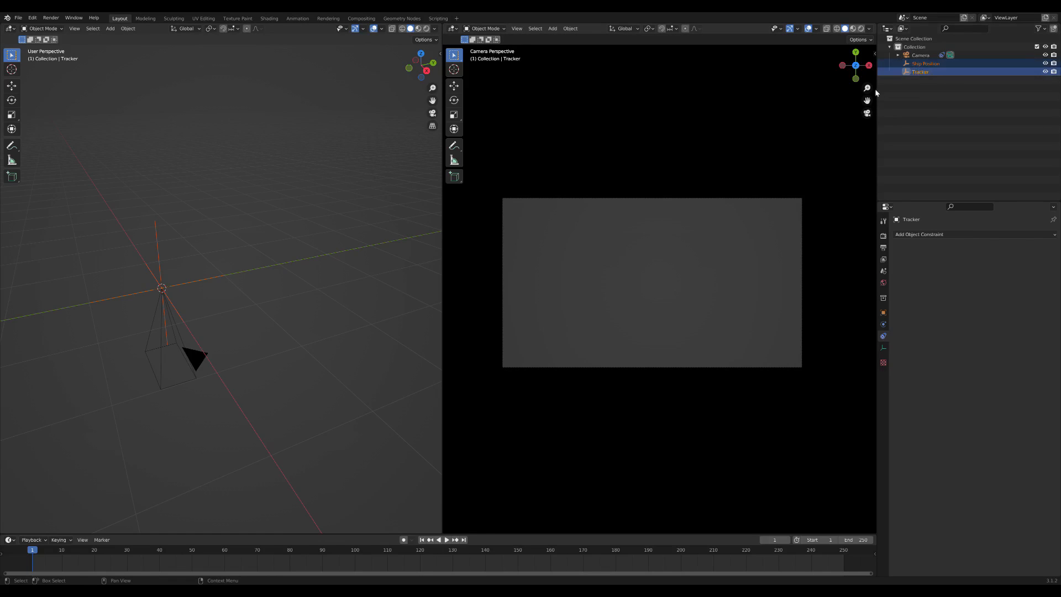
{"action": "key", "text": "ctrl+p"}
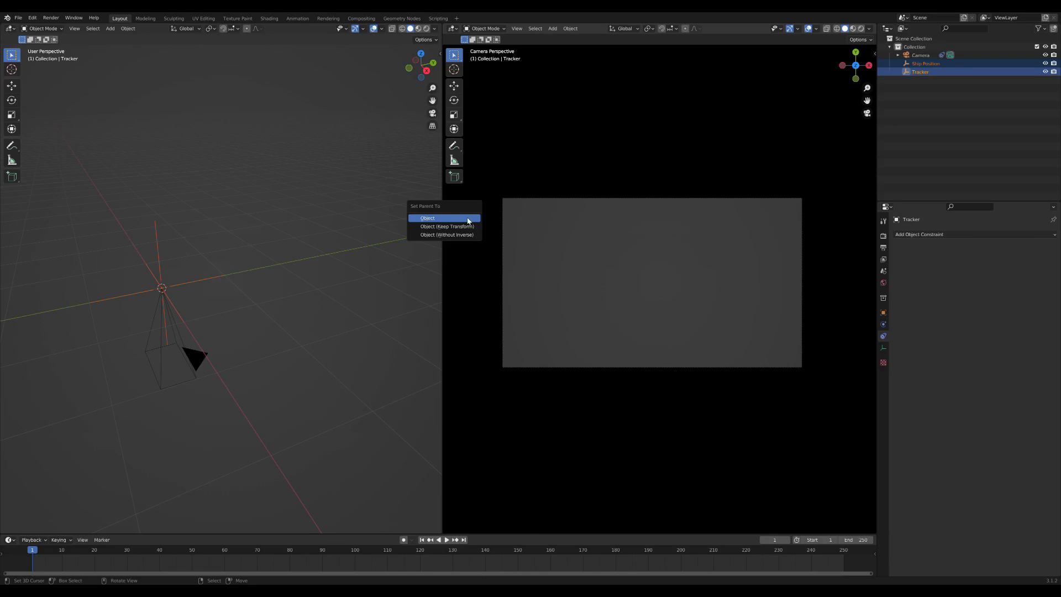
{"action": "left_click", "coordinate": [467, 220]}
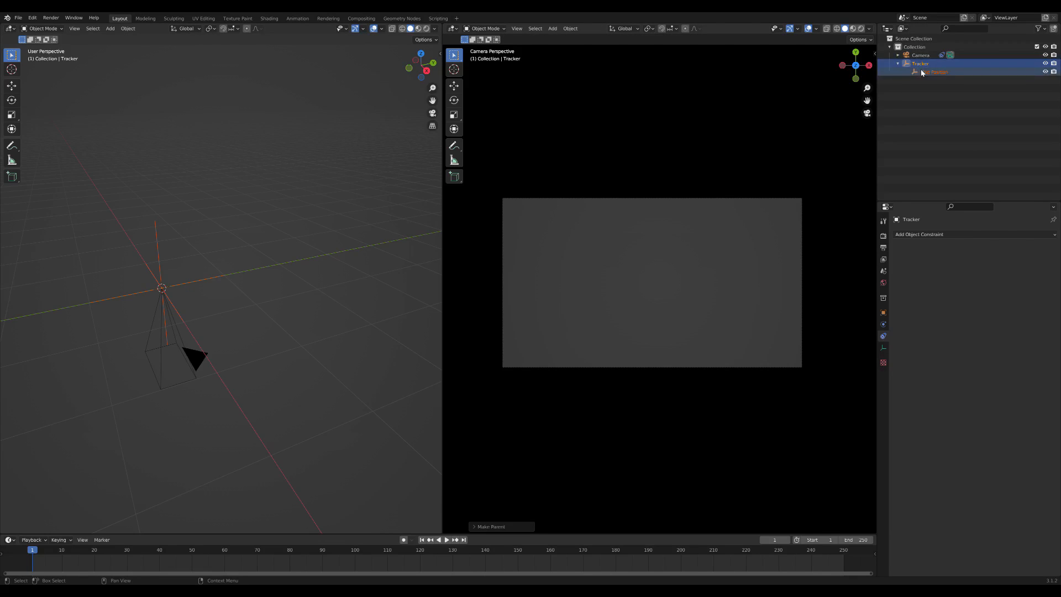
{"action": "left_click", "coordinate": [549, 226]}
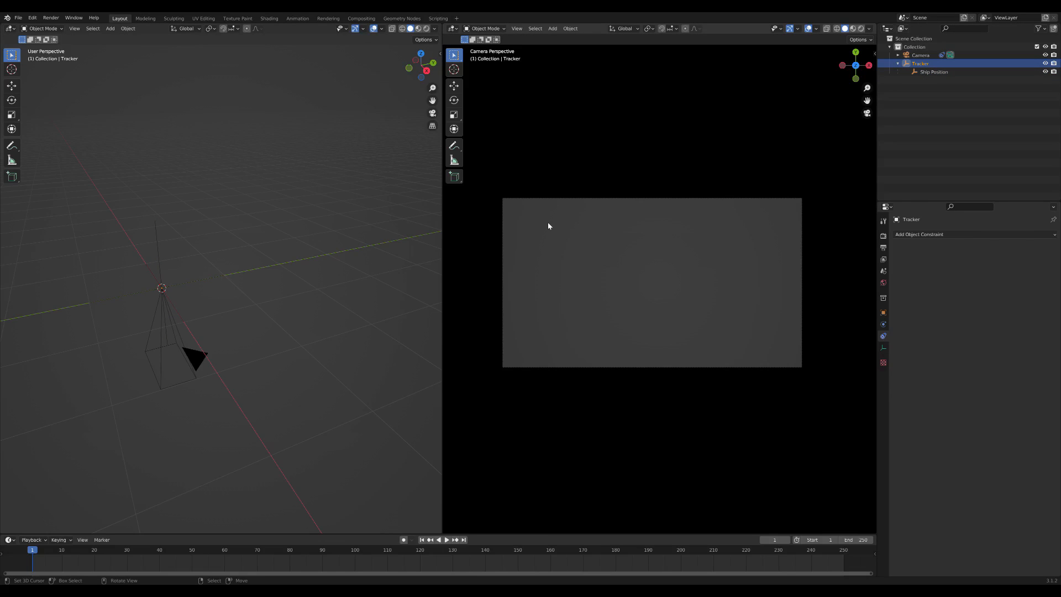
{"action": "key", "text": "g"}
{"action": "key", "text": "shift+z"}
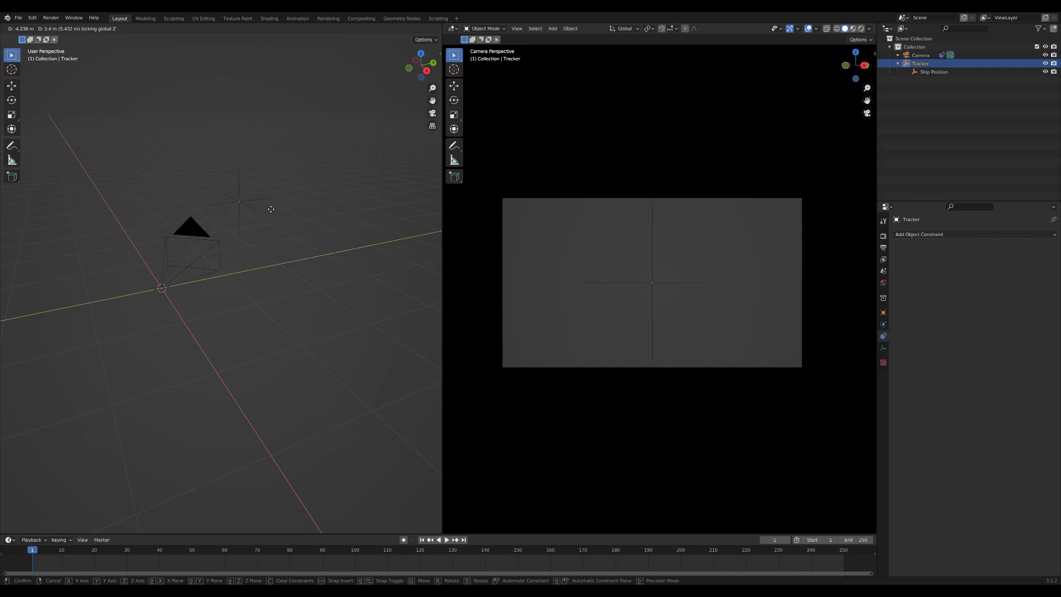
{"action": "key", "text": "Escape"}
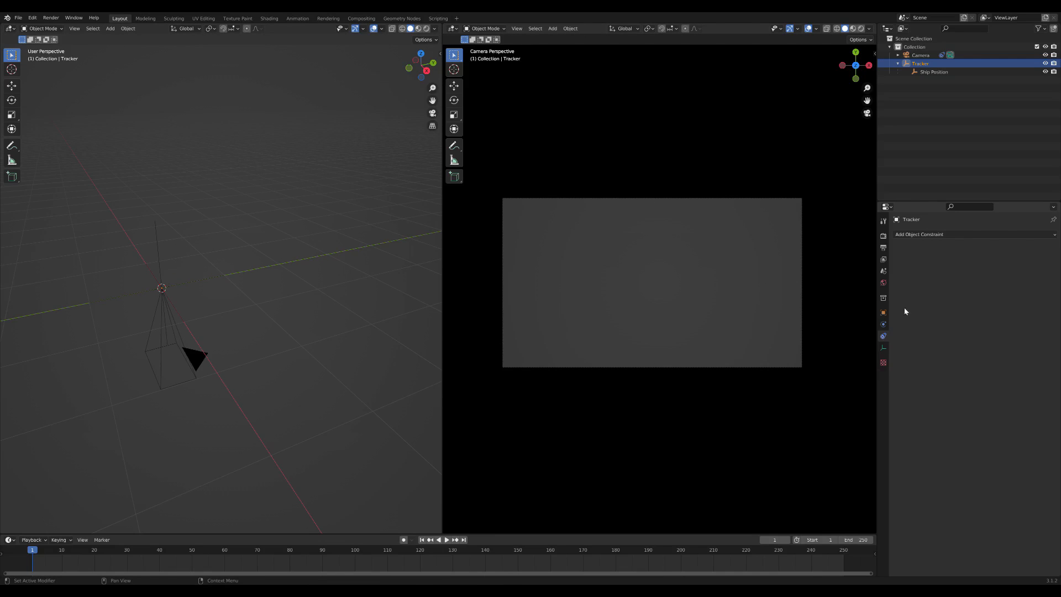
Set the influence of the camera's Track To constraint to 0.9.
{"action": "left_click", "coordinate": [921, 56]}
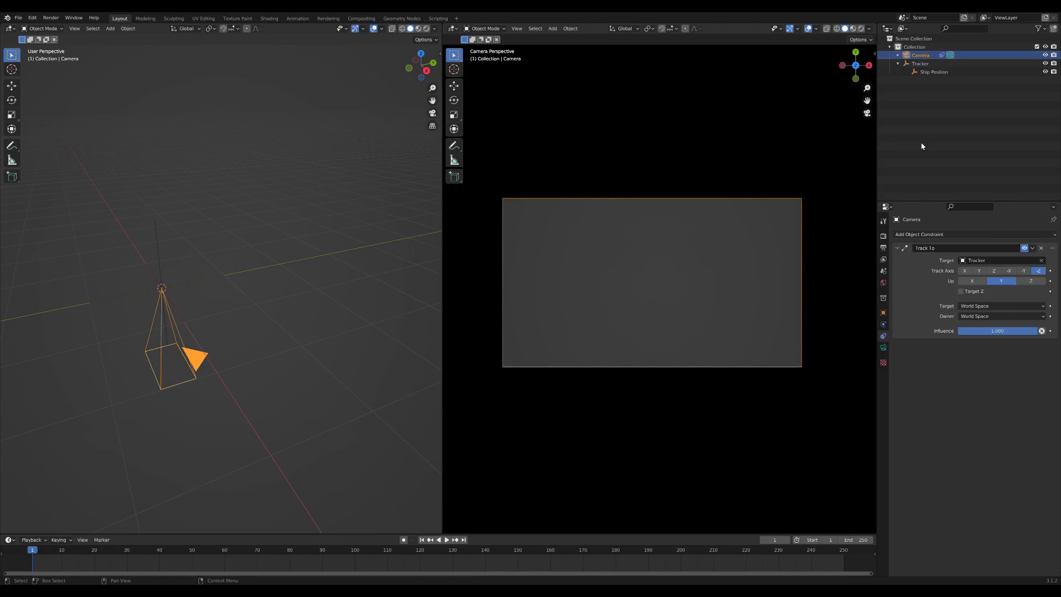
{"action": "left_click", "coordinate": [1005, 332]}
{"action": "type", "text": "0.9"}
{"action": "key", "text": "Return"}
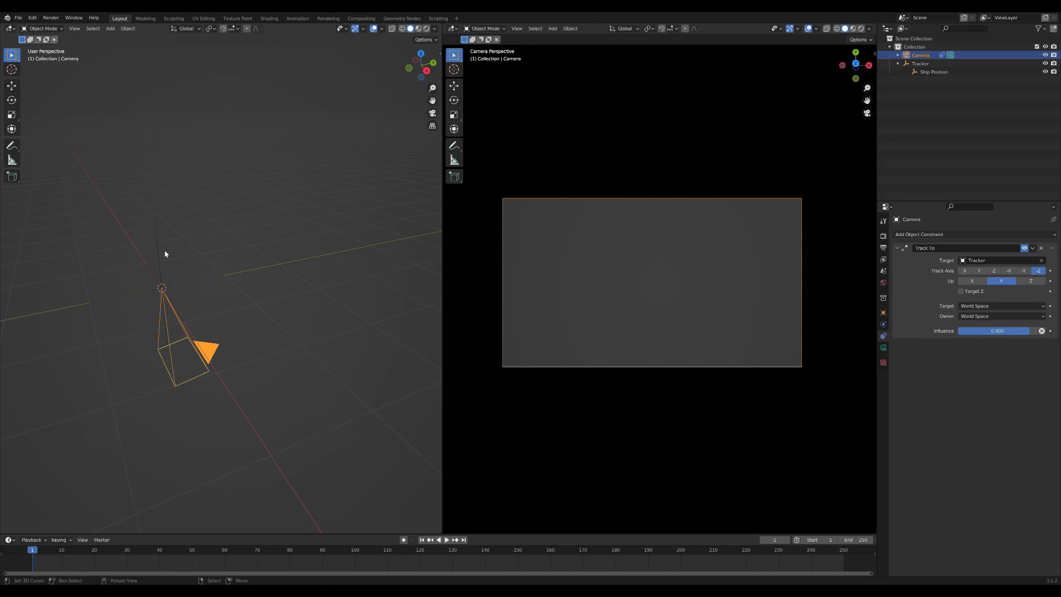
Move the Tracker empty away from the camera toward negative X, keeping its Z height locked.
{"action": "left_click", "coordinate": [920, 63]}
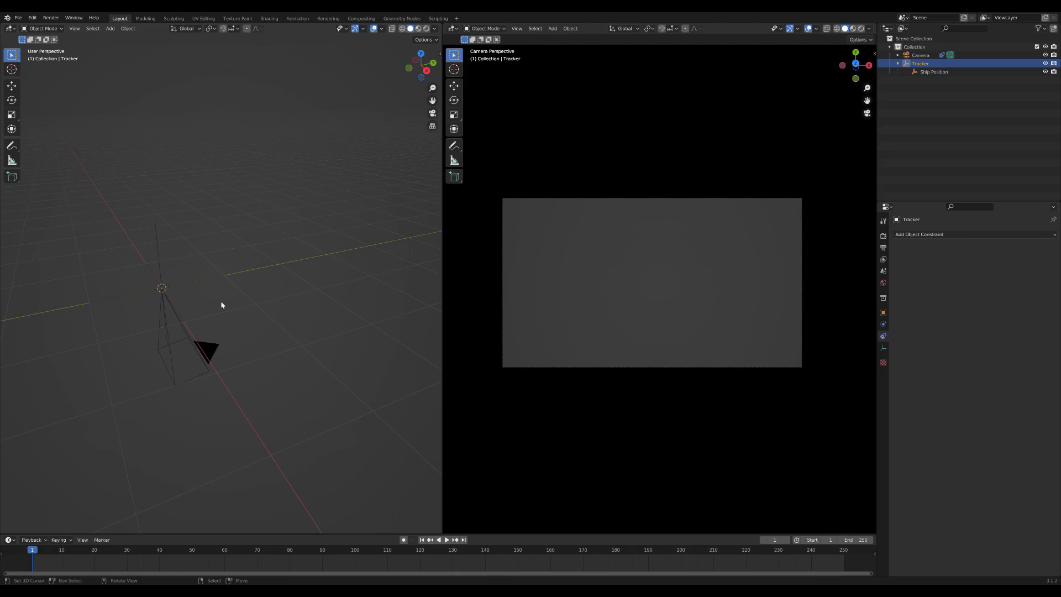
{"action": "key", "text": "g"}
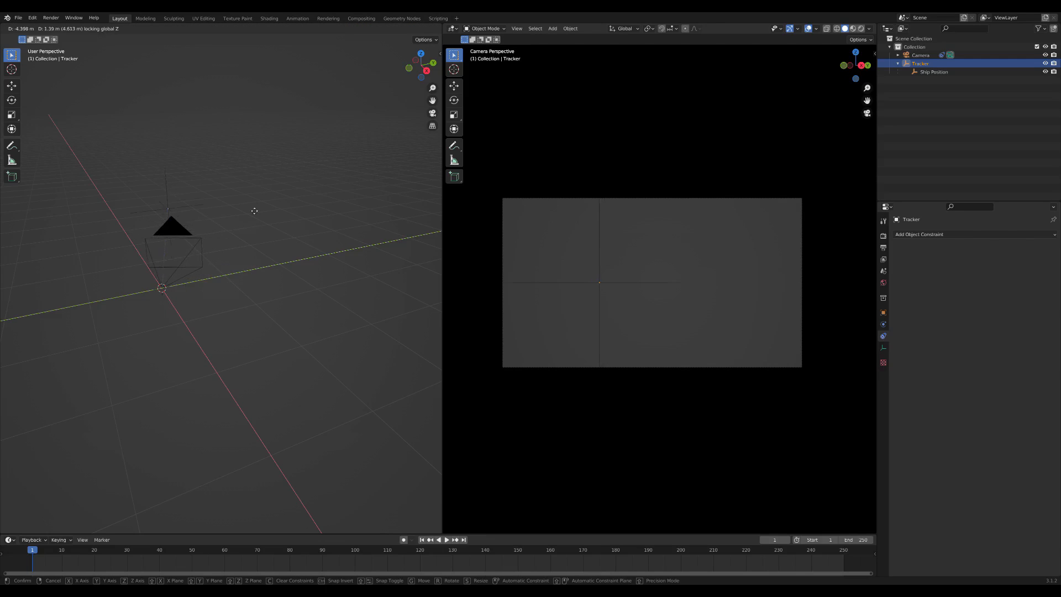
{"action": "left_click", "coordinate": [255, 183]}
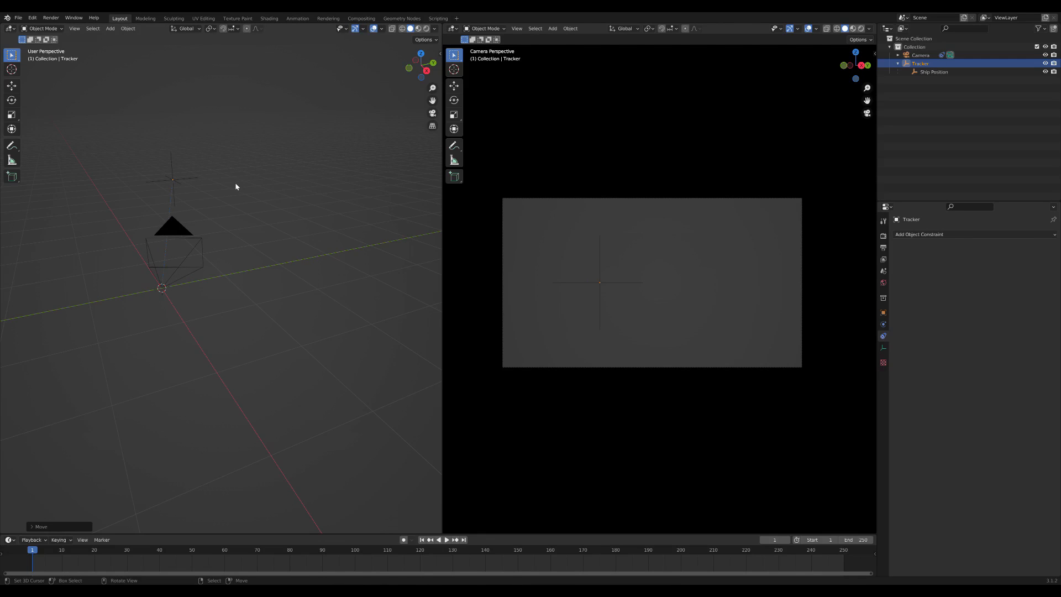
Try moving the Tracker empty along the X axis to test how the camera follows it.
{"action": "key", "text": "g"}
{"action": "key", "text": "x"}
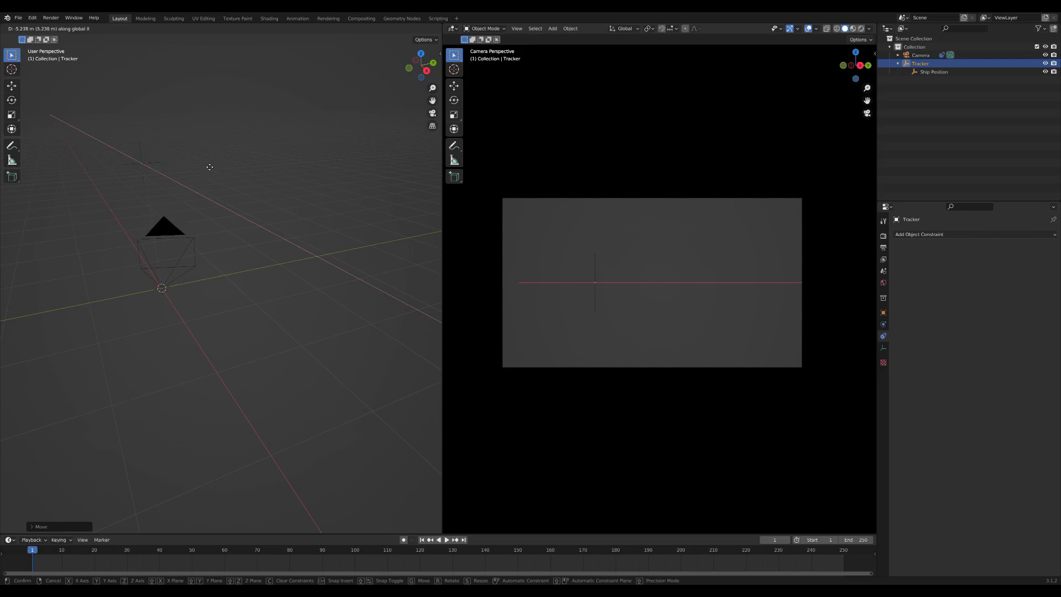
{"action": "left_click", "coordinate": [236, 210]}
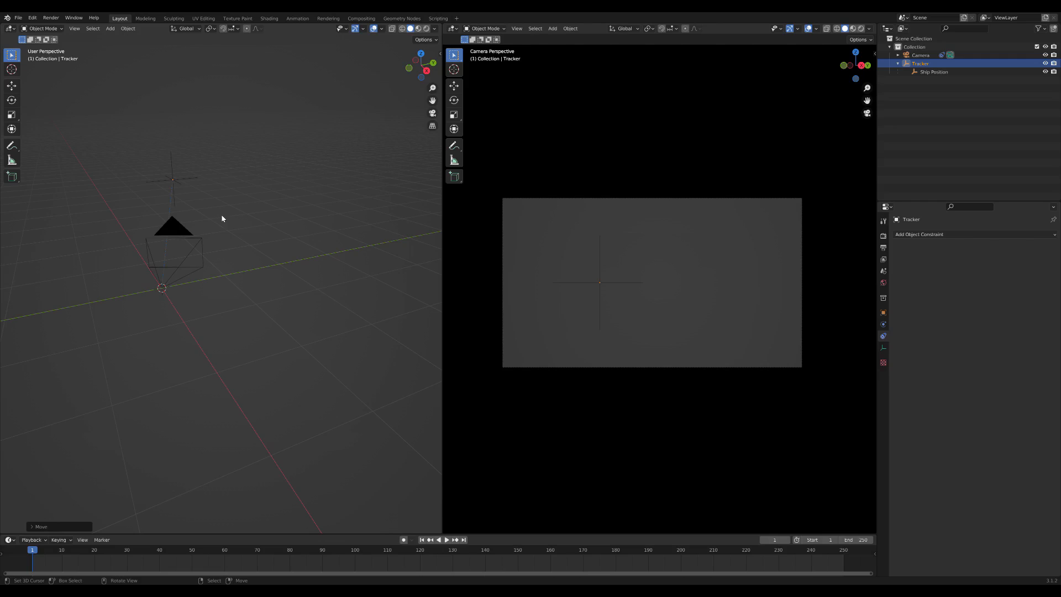
Import the Jedi Star Fighter model with the Sketchfab add-on from its copied model URL.
{"action": "left_click", "coordinate": [173, 180]}
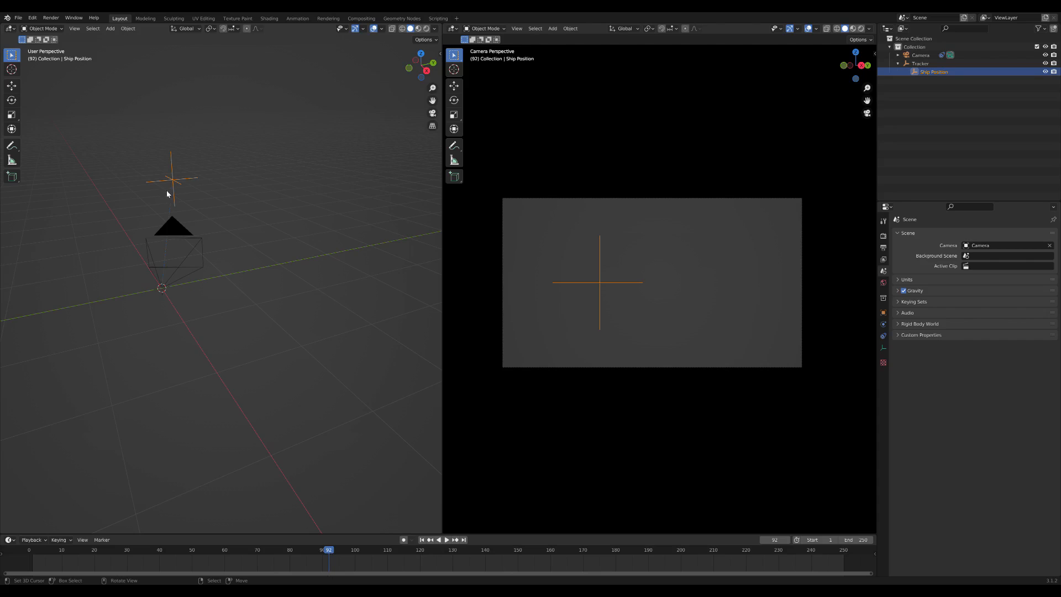
{"action": "left_click", "coordinate": [192, 214]}
{"action": "key", "text": "n"}
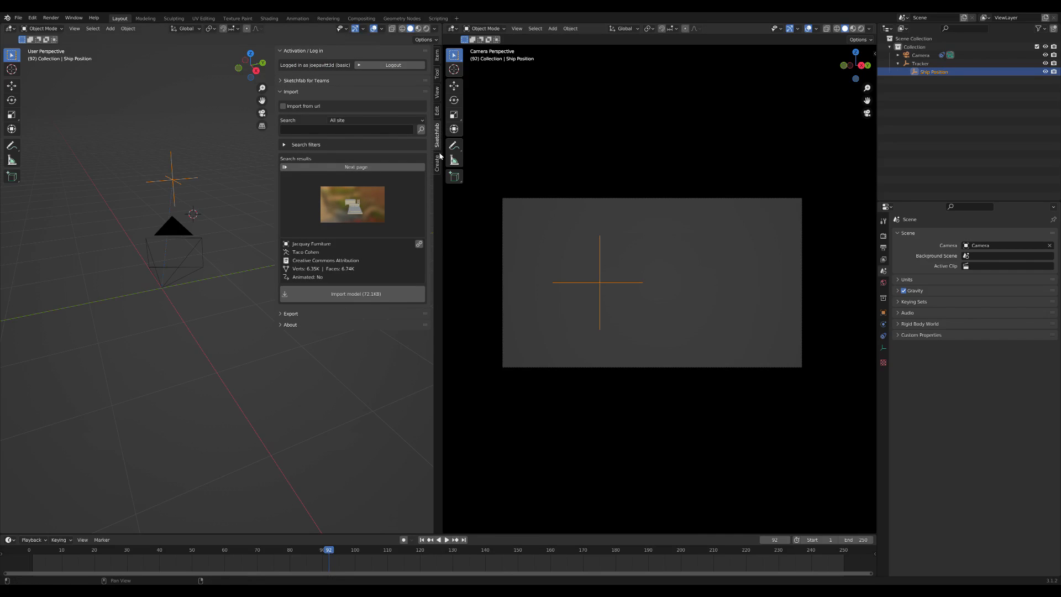
{"action": "left_click", "coordinate": [283, 106]}
{"action": "left_click", "coordinate": [334, 115]}
{"action": "key", "text": "ctrl+v"}
{"action": "key", "text": "Return"}
{"action": "left_click", "coordinate": [335, 134]}
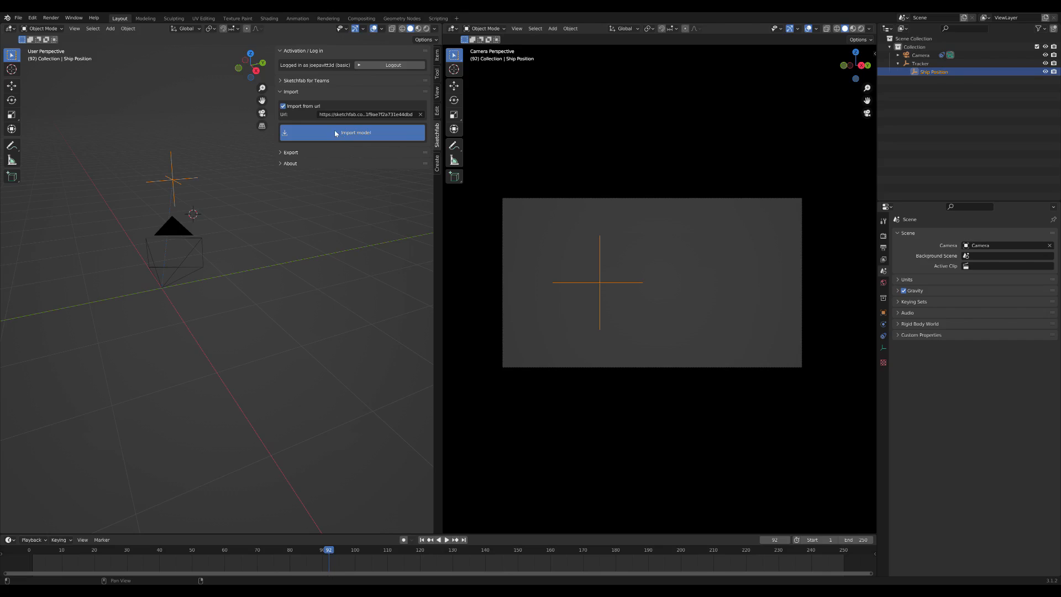
Scale the imported Jedi Star Fighter by 0.01 and put it in the same collection as the camera.
{"action": "type", "text": "s0.01"}
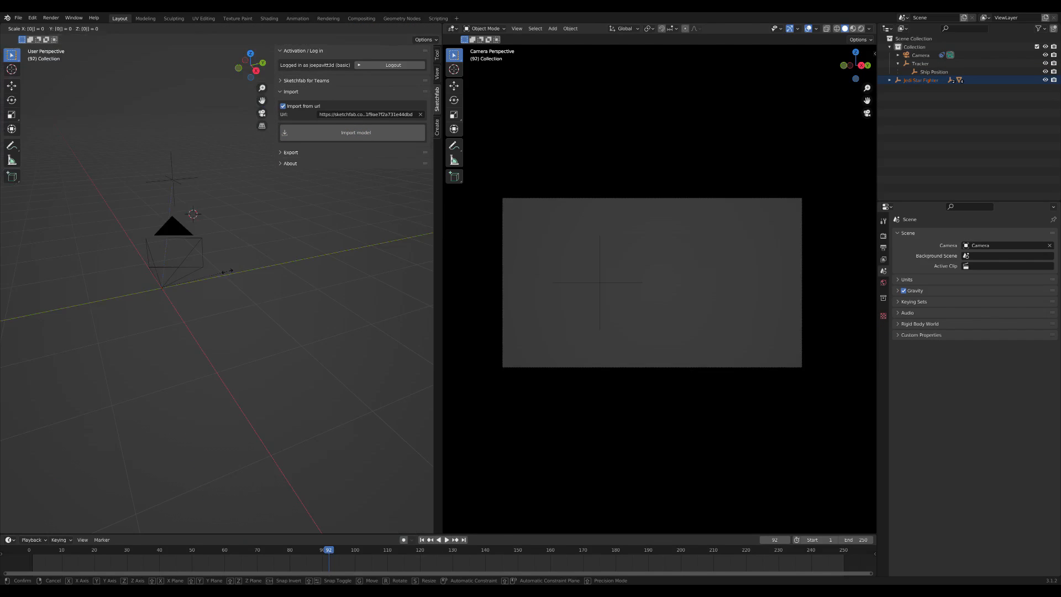
{"action": "key", "text": "Return"}
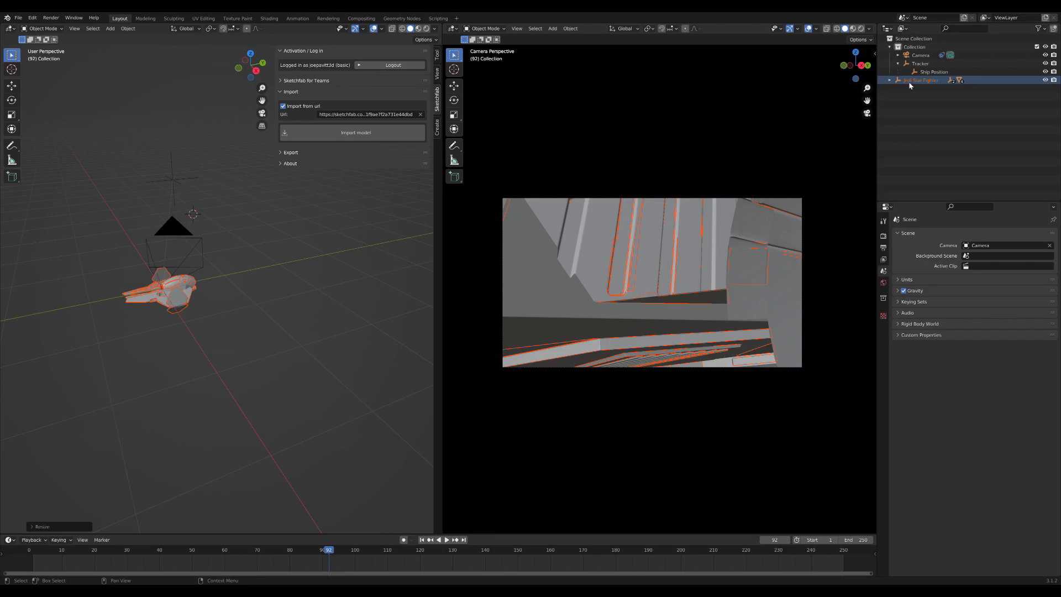
{"action": "left_click_drag", "start_coordinate": [909, 82], "coordinate": [921, 50]}
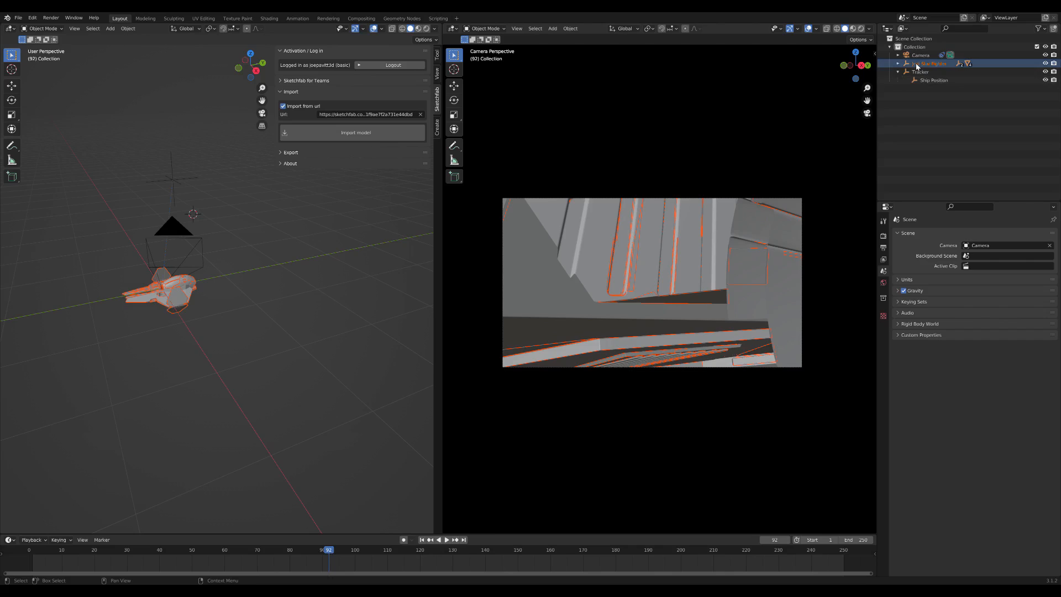
Parent the Jedi Star Fighter to the Ship Position empty using the Object parent type.
{"action": "left_click", "coordinate": [927, 66]}
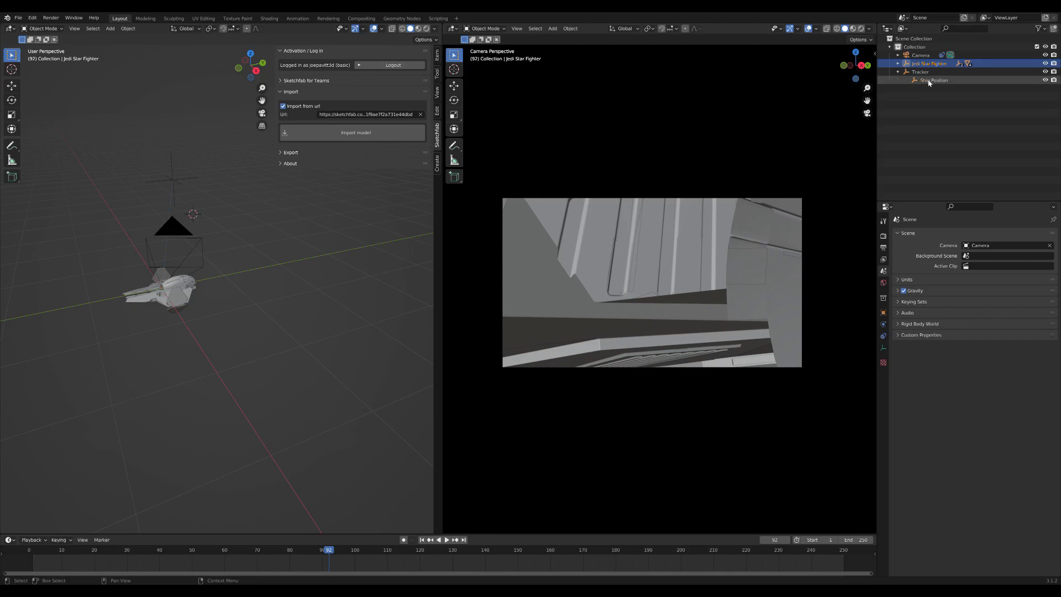
{"action": "left_click", "coordinate": [934, 80], "text": "ctrl"}
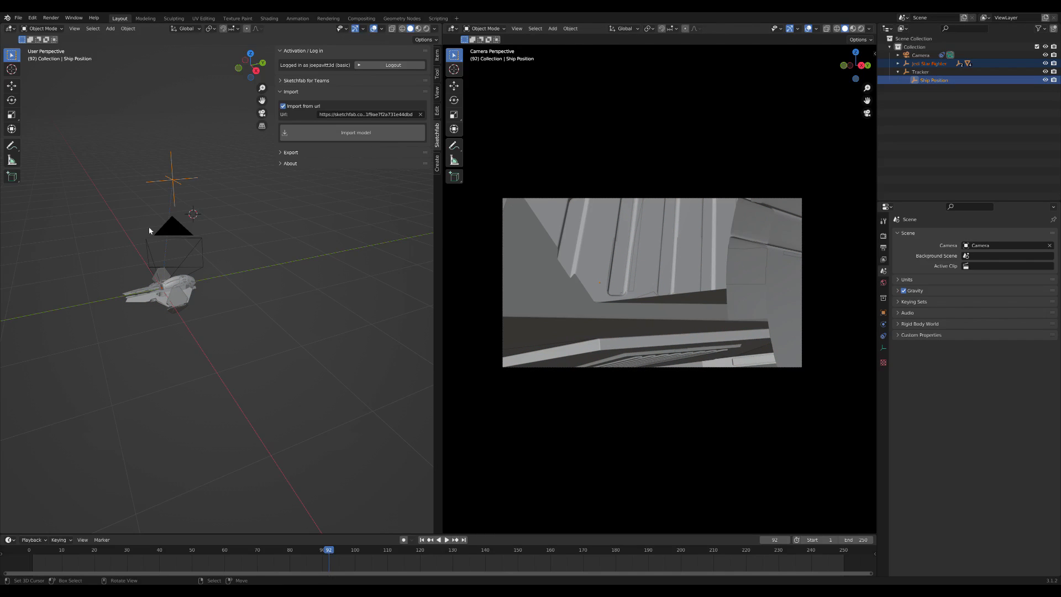
{"action": "key", "text": "ctrl+p"}
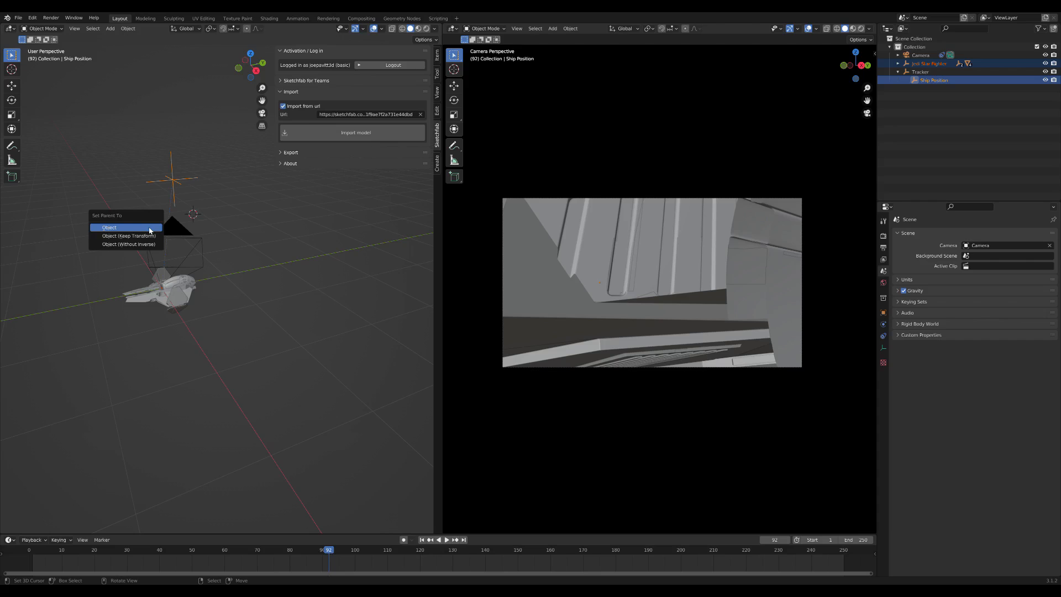
{"action": "left_click", "coordinate": [149, 231]}
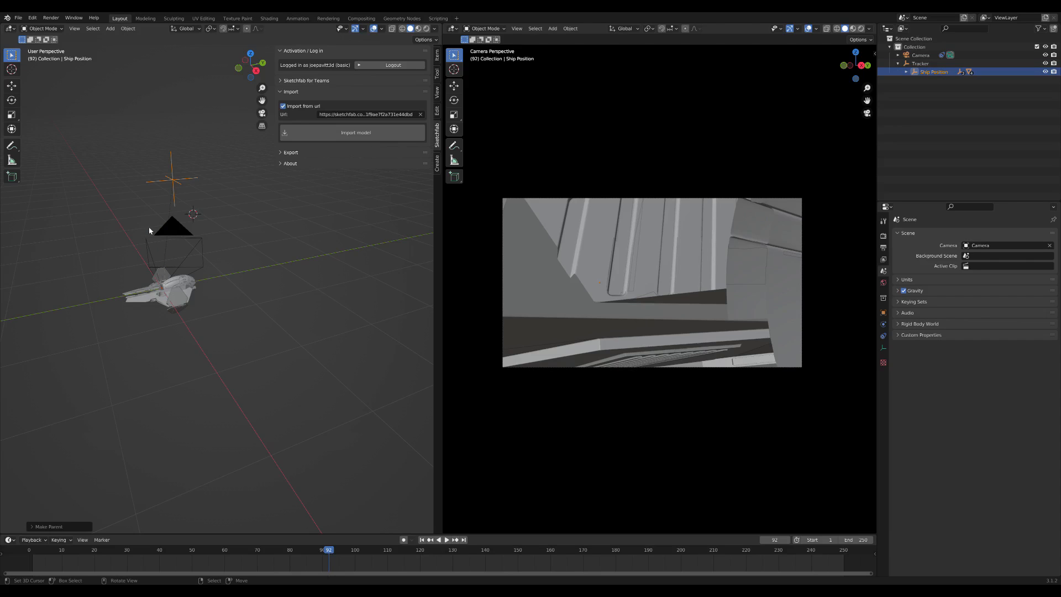
Snap the 3D cursor to the Ship Position empty and snap the Jedi Star Fighter to that cursor.
{"action": "left_click", "coordinate": [172, 175]}
{"action": "left_click", "coordinate": [171, 176]}
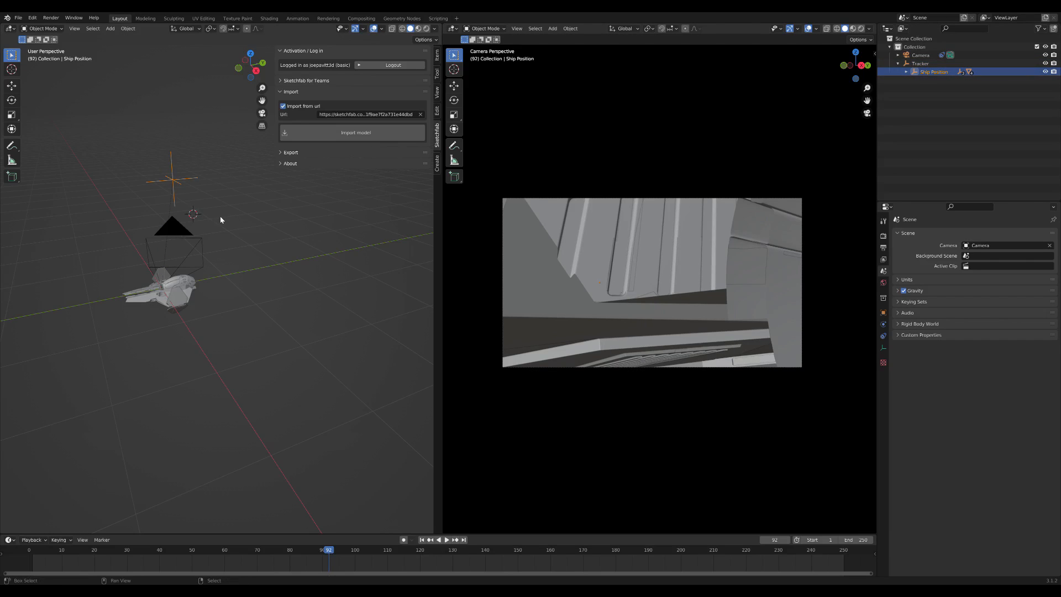
{"action": "key", "text": "shift+s"}
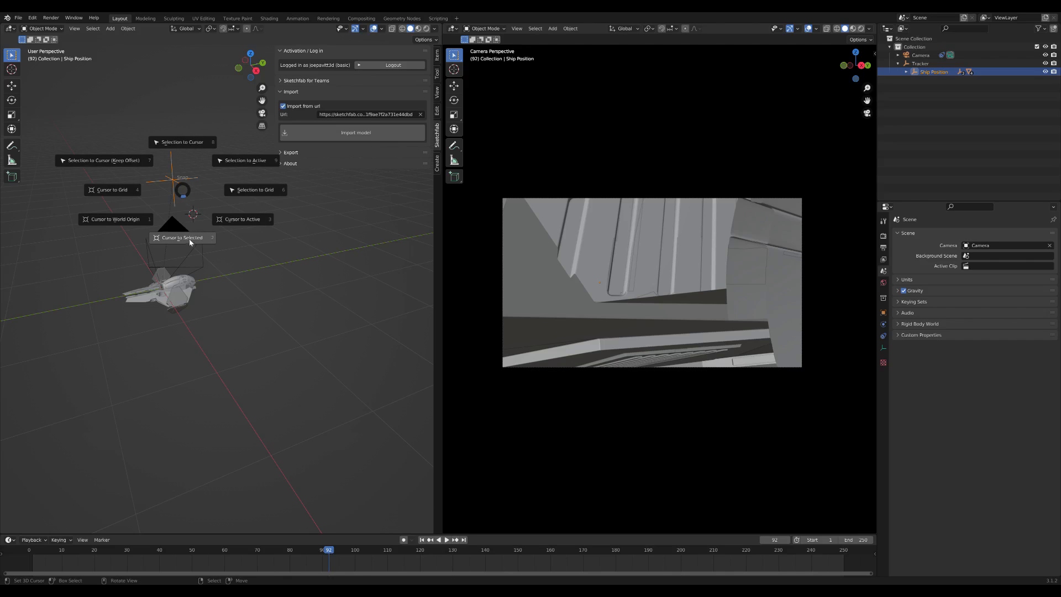
{"action": "left_click", "coordinate": [180, 240]}
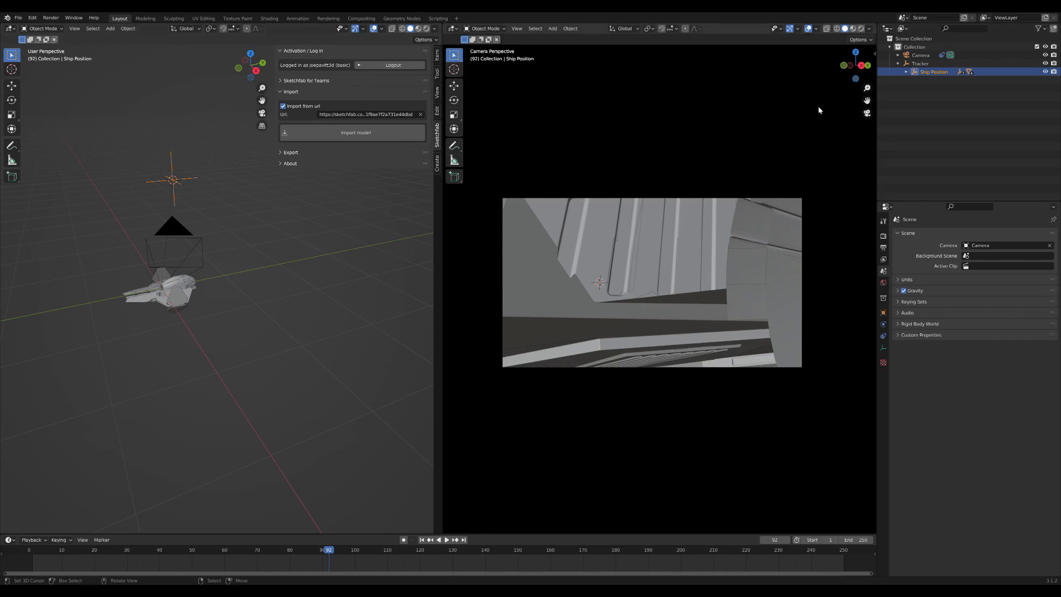
{"action": "left_click", "coordinate": [905, 72]}
{"action": "left_click", "coordinate": [939, 80]}
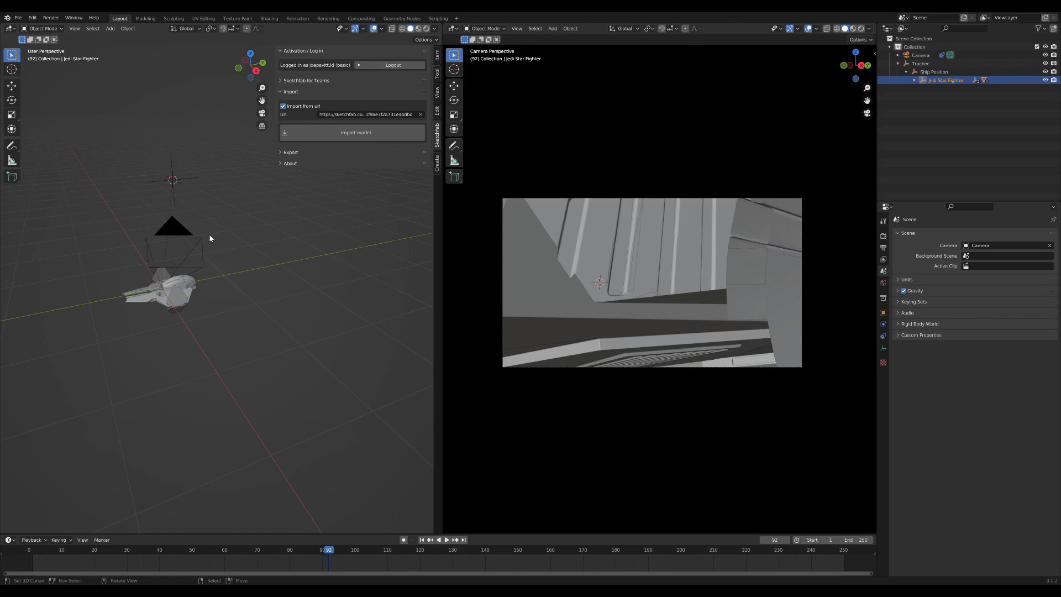
{"action": "key", "text": "shift+s"}
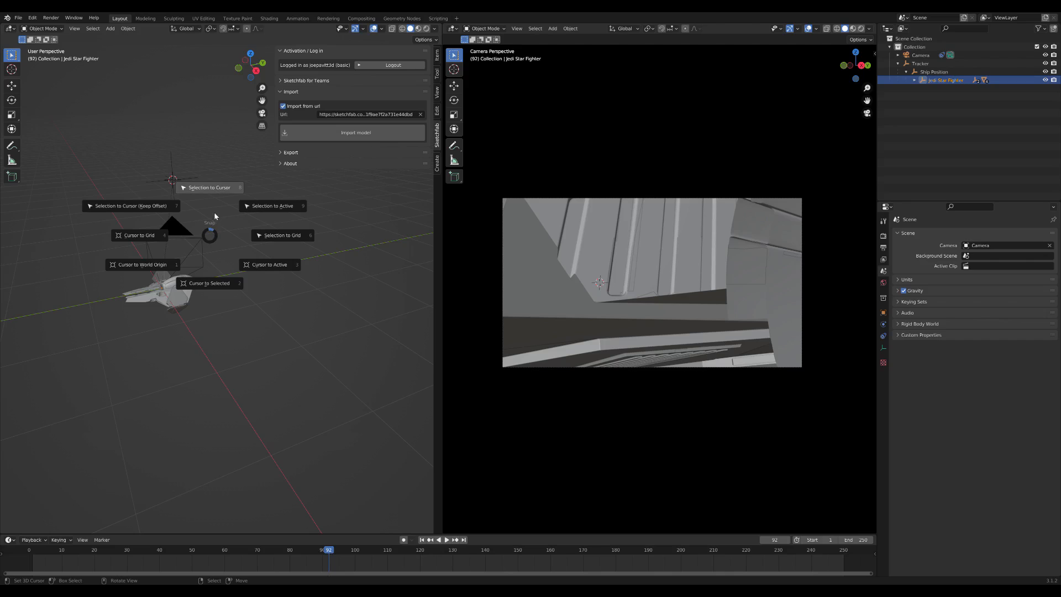
{"action": "left_click", "coordinate": [215, 194]}
Rotate the Jedi Star Fighter 90 degrees about the Z axis and make the timeline area taller.
{"action": "left_click", "coordinate": [917, 82]}
{"action": "type", "text": "rz90"}
{"action": "key", "text": "Return"}
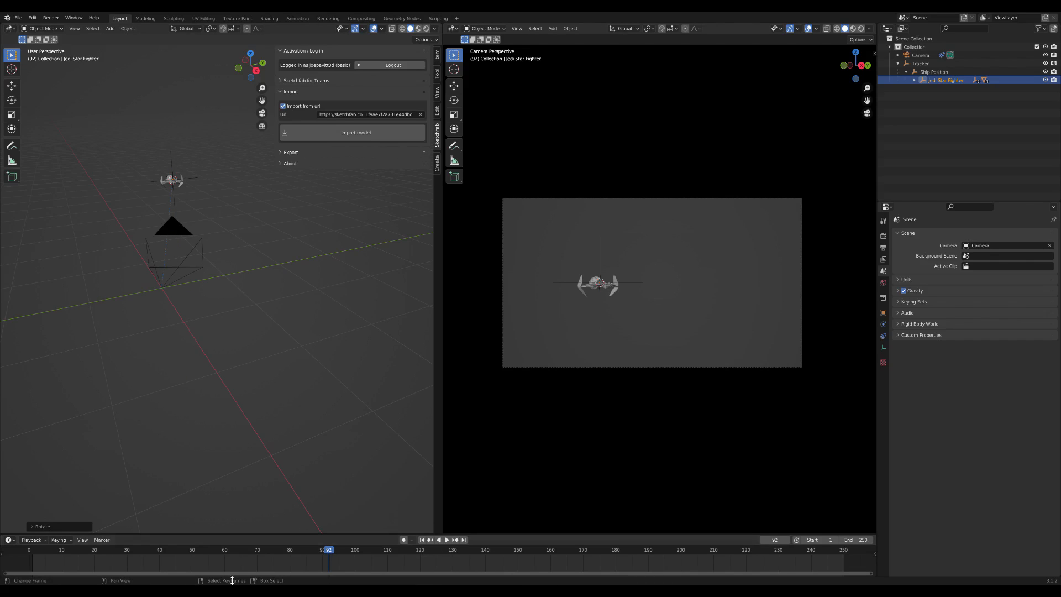
{"action": "left_click_drag", "start_coordinate": [327, 534], "coordinate": [331, 508]}
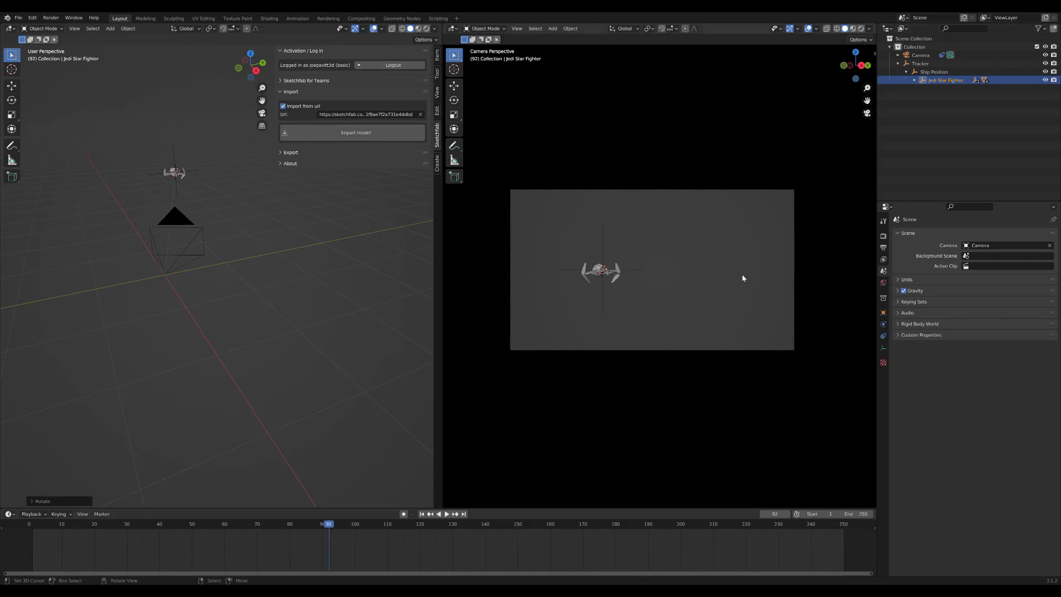
Try moving the Tracker empty along X to preview the ship passing the camera.
{"action": "left_click", "coordinate": [925, 64]}
{"action": "key", "text": "g"}
{"action": "key", "text": "x"}
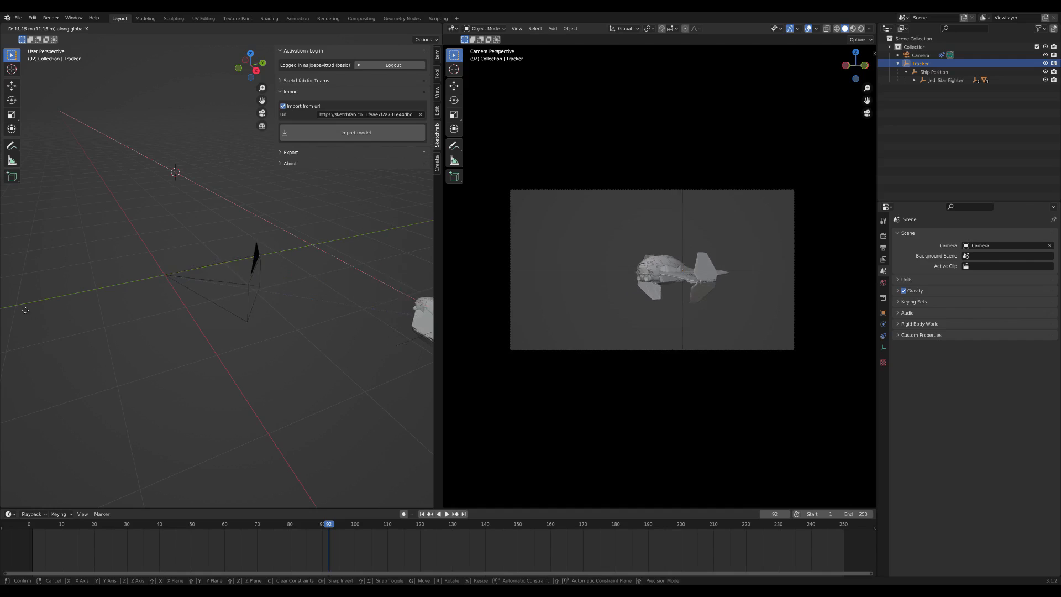
{"action": "key", "text": "Escape"}
Hide the viewport sidebar and set the current frame to 1.
{"action": "key", "text": "n"}
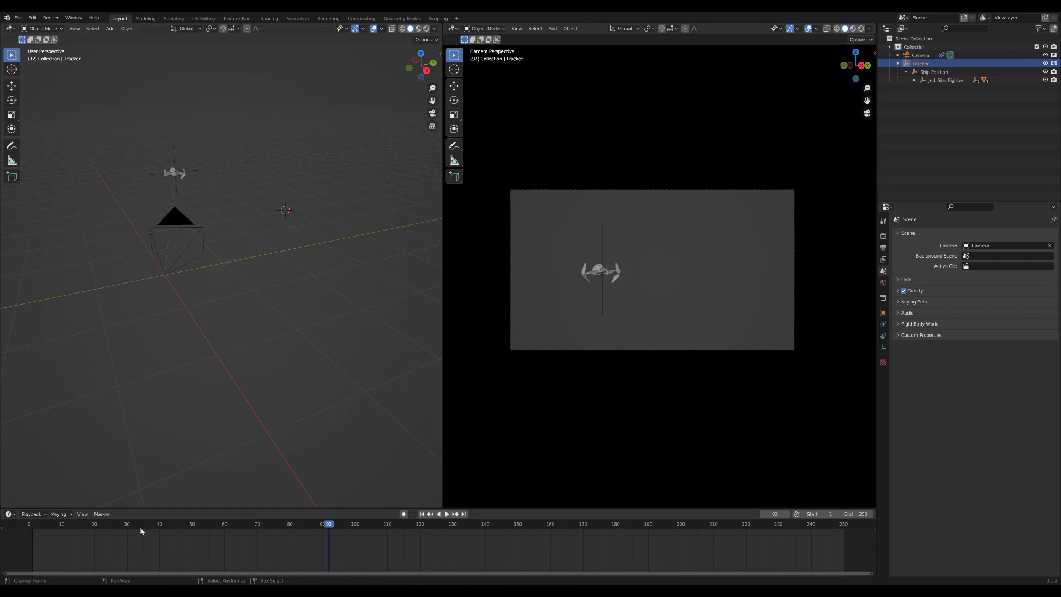
{"action": "left_click", "coordinate": [33, 540]}
{"action": "key", "text": "space"}
{"action": "key", "text": "Escape"}
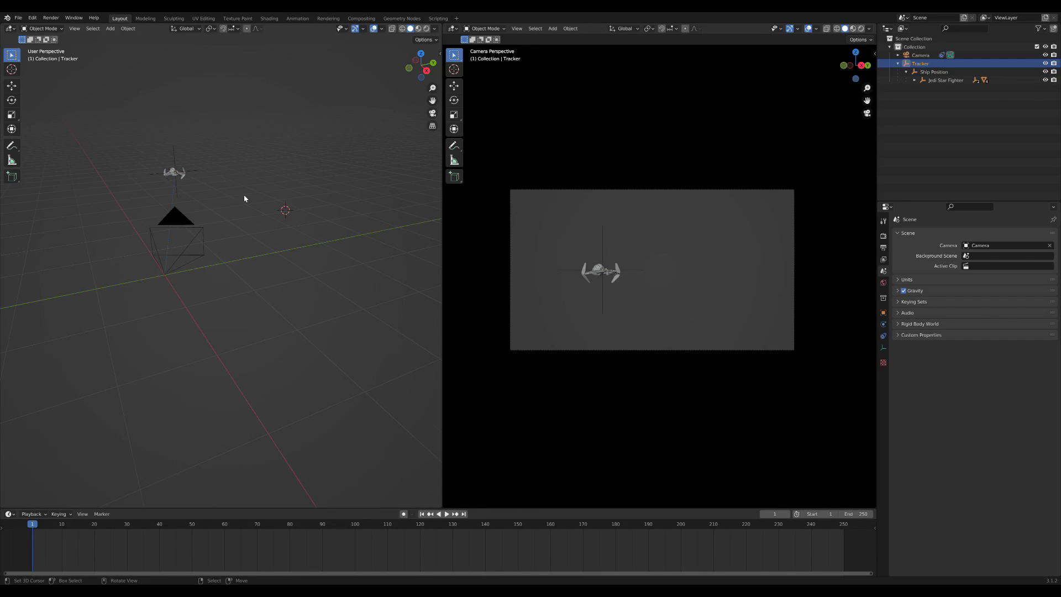
Move the Tracker empty farther along negative X and insert a Location keyframe for it at frame 1.
{"action": "key", "text": "g"}
{"action": "key", "text": "x"}
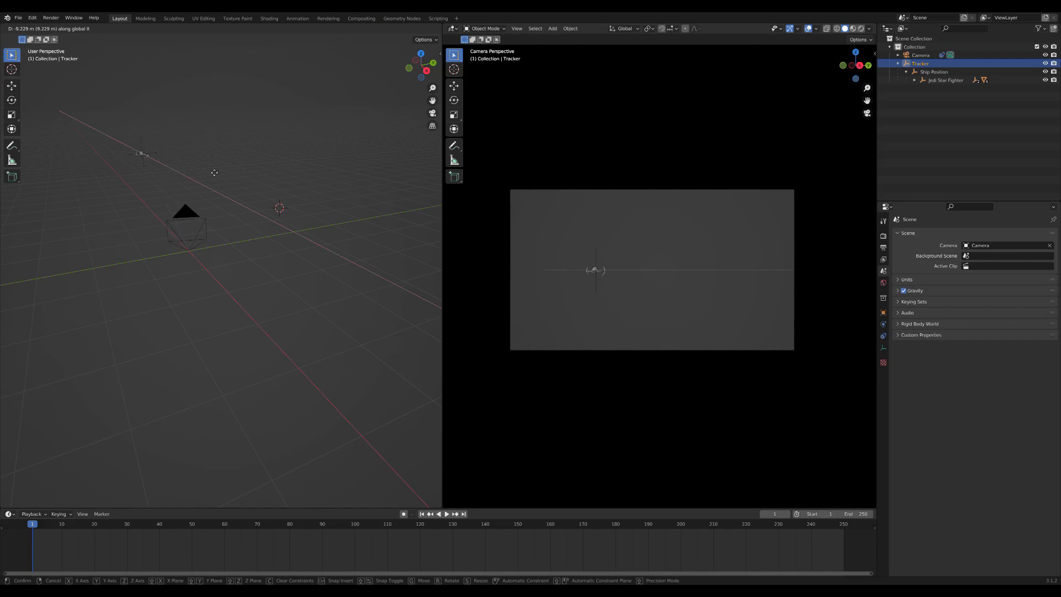
{"action": "left_click", "coordinate": [201, 174]}
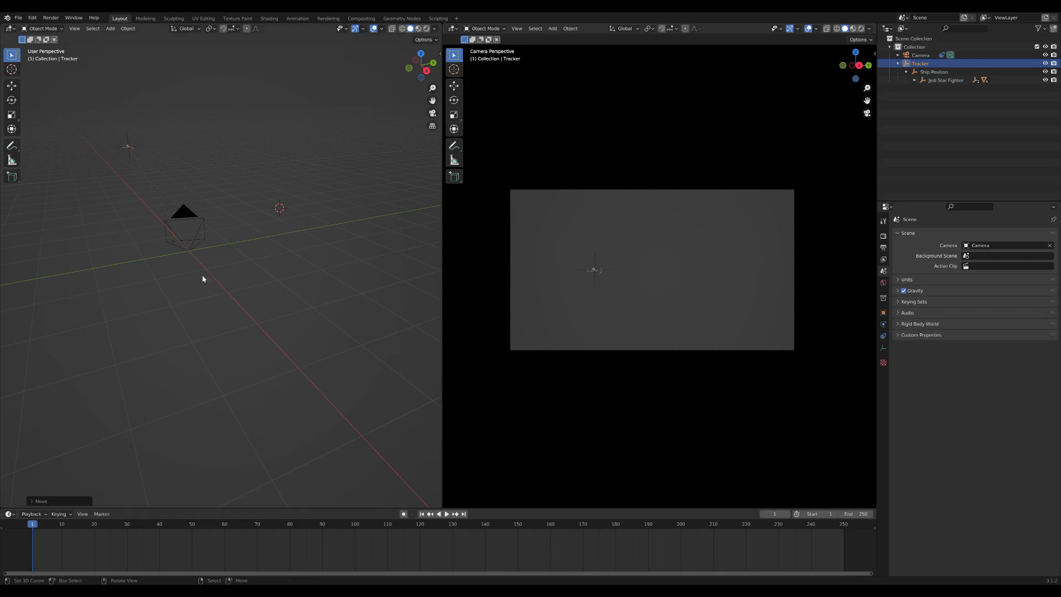
{"action": "key", "text": "i"}
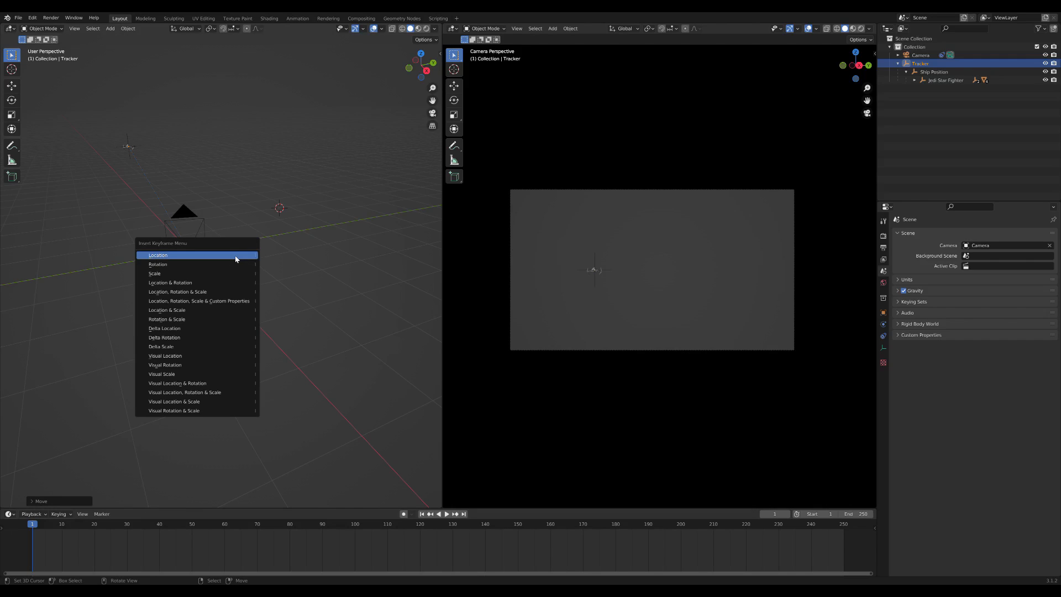
{"action": "left_click", "coordinate": [206, 255]}
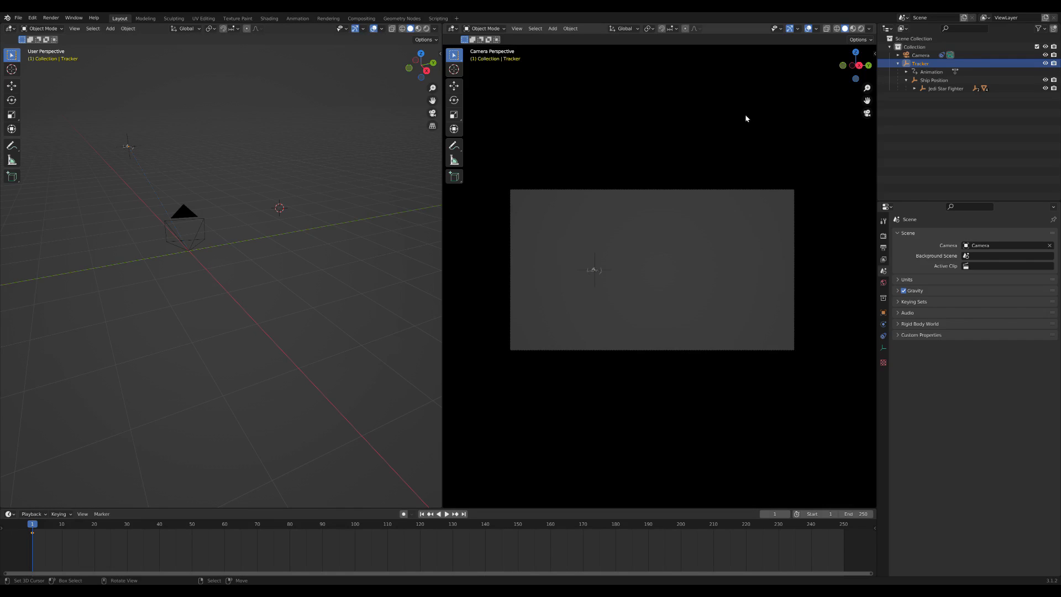
At frame 250, move the Tracker empty along positive X far past the camera and insert a Location keyframe.
{"action": "left_click", "coordinate": [843, 536]}
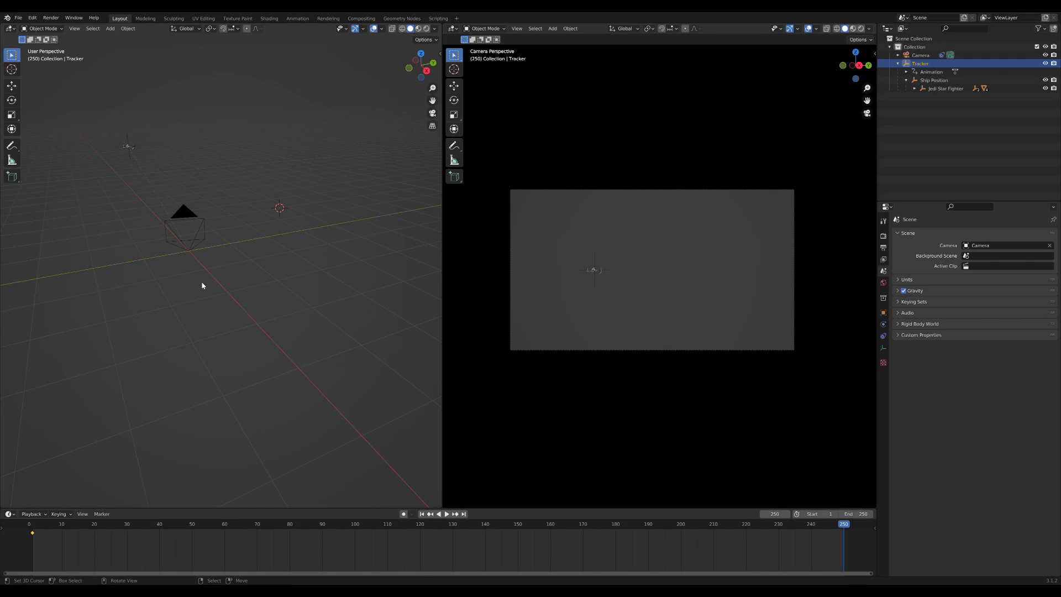
{"action": "key", "text": "g"}
{"action": "key", "text": "x"}
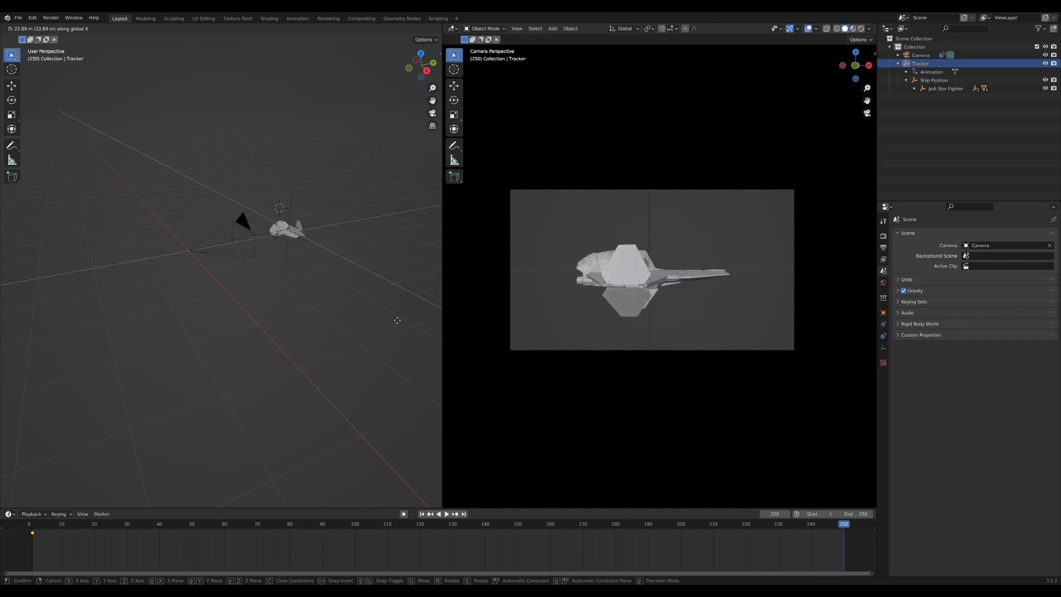
{"action": "left_click", "coordinate": [342, 359]}
{"action": "middle_click_drag", "start_coordinate": [353, 361], "coordinate": [317, 364]}
{"action": "key", "text": "g"}
{"action": "key", "text": "x"}
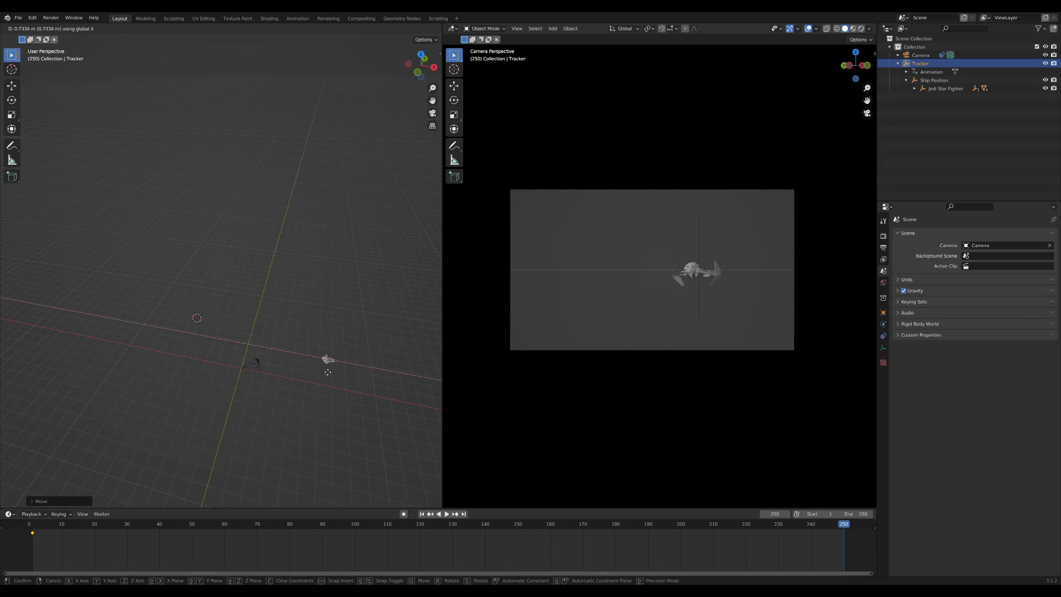
{"action": "left_click", "coordinate": [302, 409]}
{"action": "key", "text": "i"}
{"action": "left_click", "coordinate": [300, 409]}
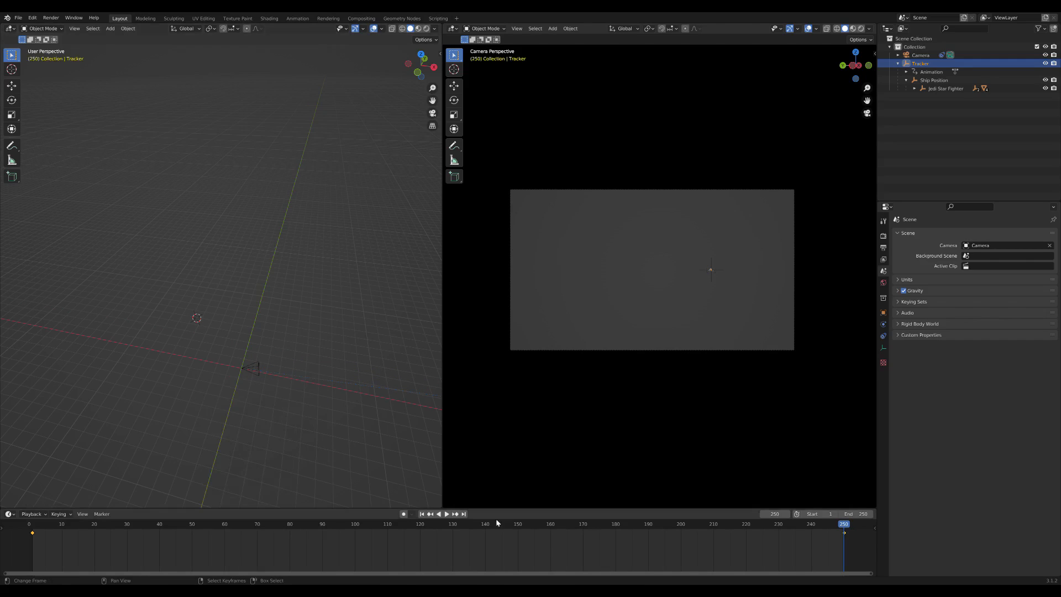
Enlarge the timeline area, switch it to the Graph Editor, and fit all of the Tracker's animation curves.
{"action": "left_click_drag", "start_coordinate": [380, 508], "coordinate": [380, 481]}
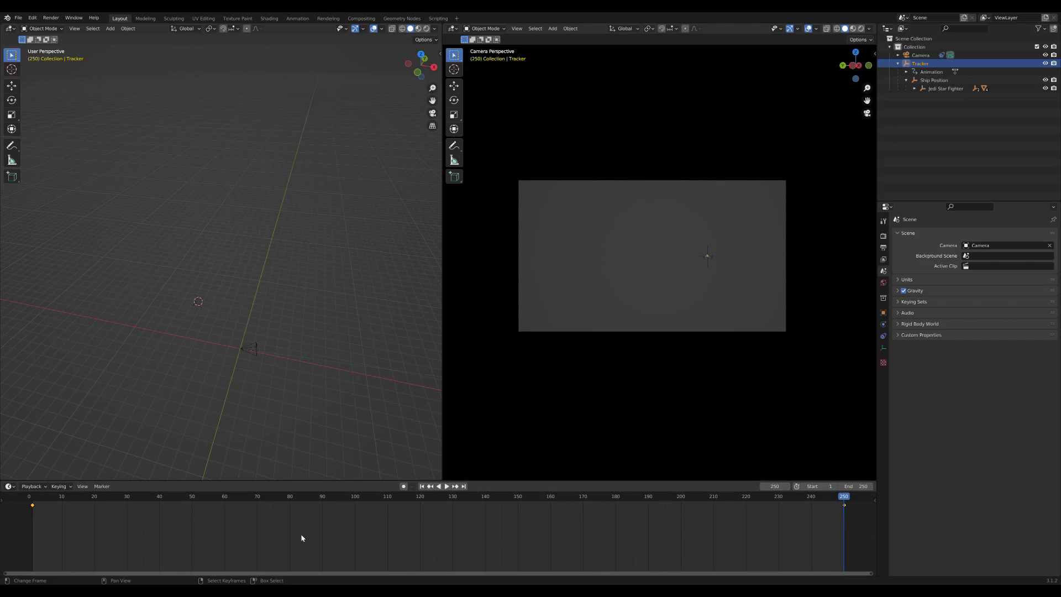
{"action": "left_click", "coordinate": [9, 487]}
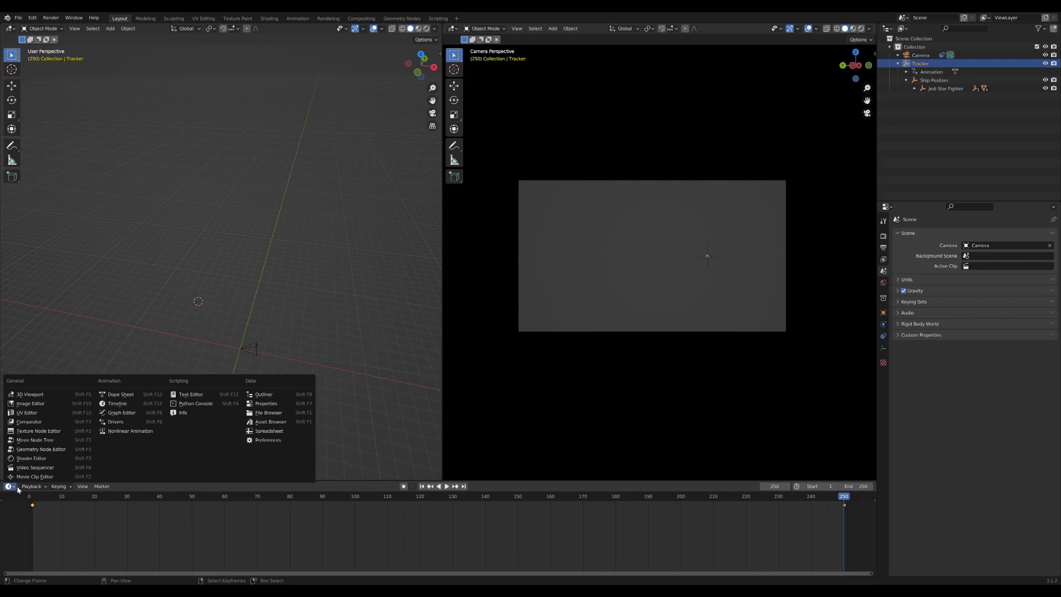
{"action": "left_click", "coordinate": [10, 488]}
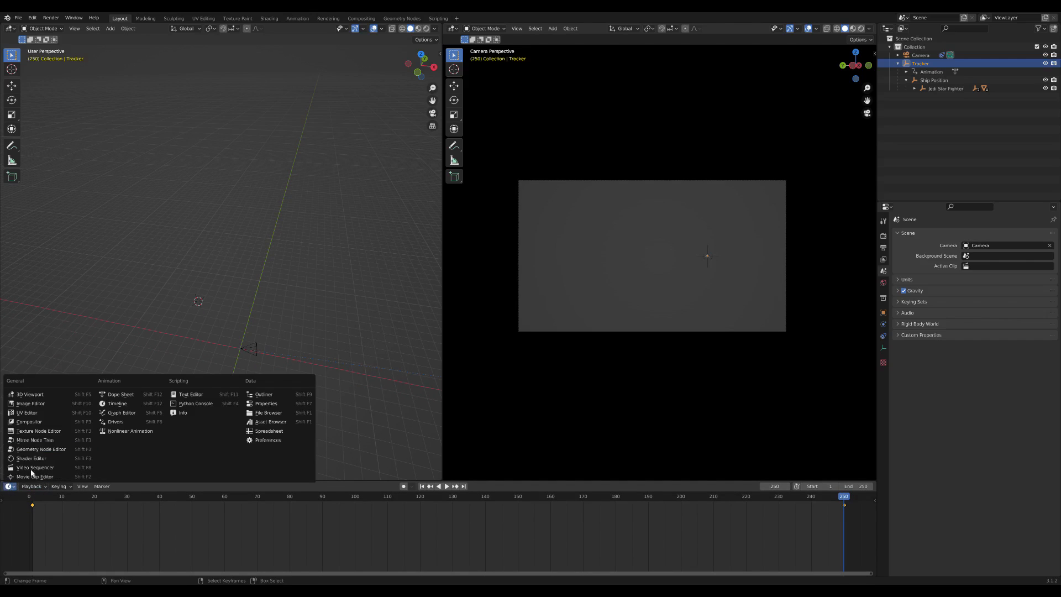
{"action": "left_click", "coordinate": [124, 415]}
{"action": "key", "text": "Home"}
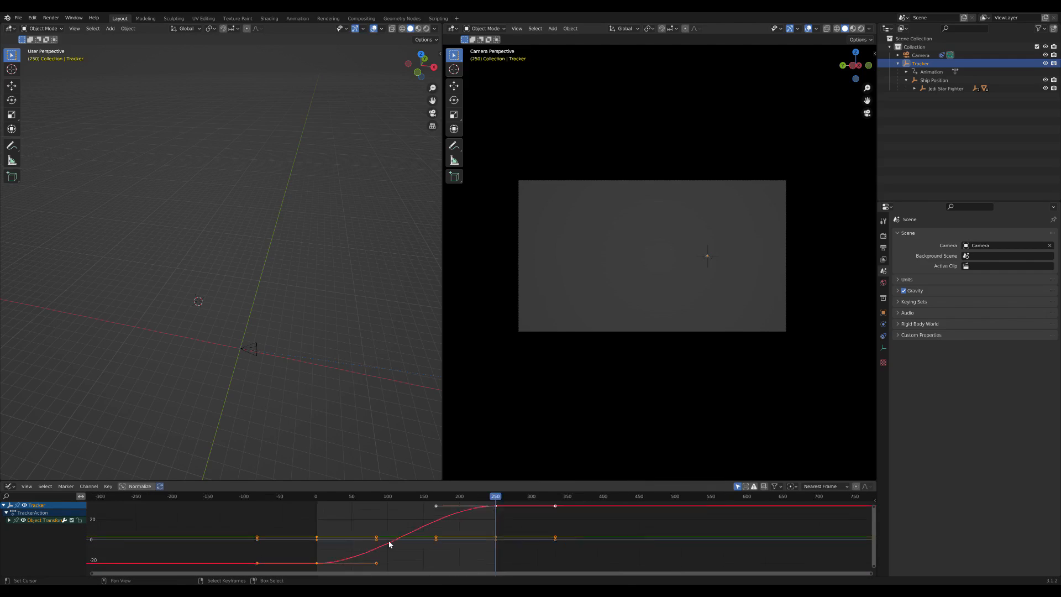
Clear the selection of all the Tracker's keyframes in the Graph Editor.
{"action": "left_click", "coordinate": [323, 562]}
{"action": "key", "text": "a"}
{"action": "key", "text": "alt+a"}
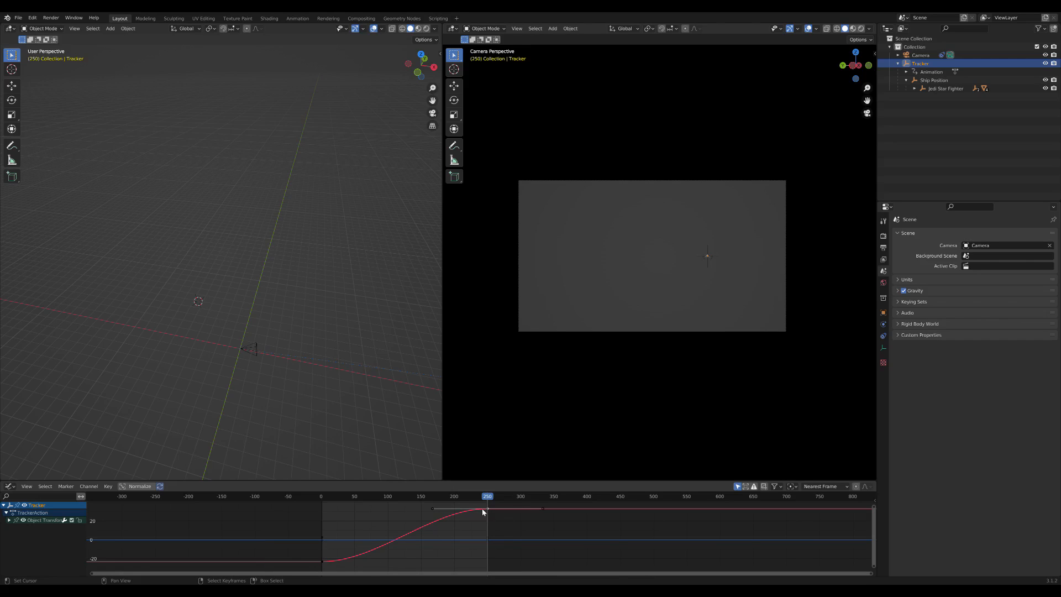
Set the Tracker keyframes' interpolation to Linear and scrub the timeline to check the ship's motion.
{"action": "key", "text": "t"}
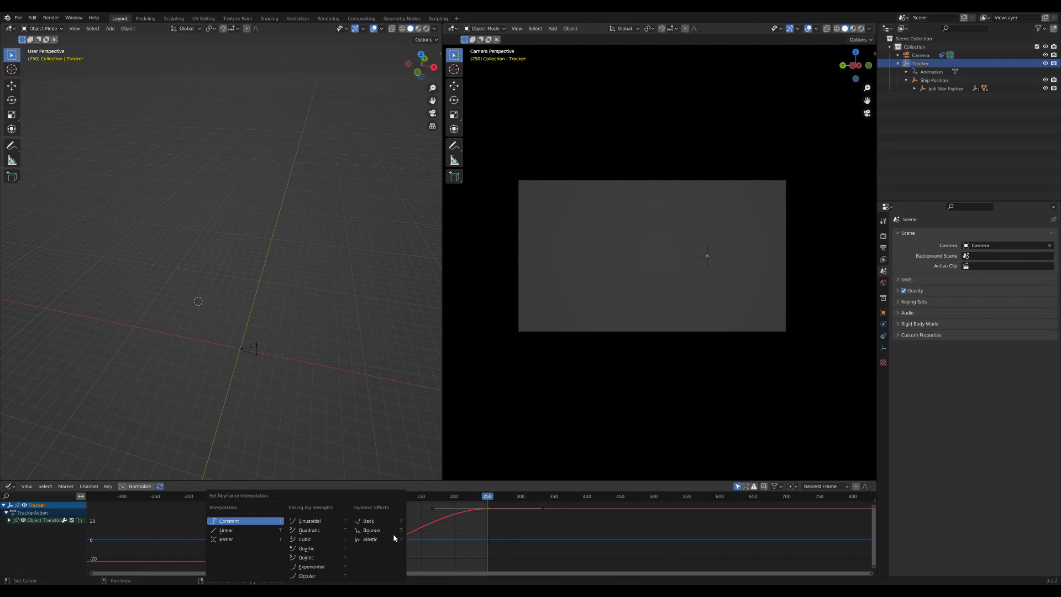
{"action": "left_click", "coordinate": [242, 534]}
{"action": "left_click_drag", "start_coordinate": [334, 495], "coordinate": [356, 509]}
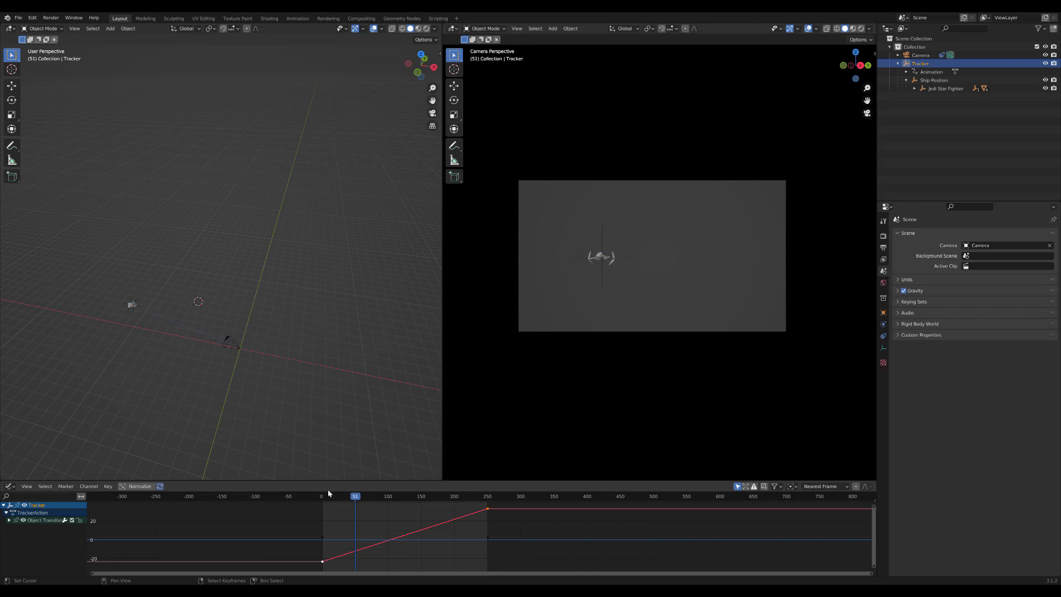
Select the Ship Position empty and, at frame 94, rotate it about 27° around the global X axis.
{"action": "left_click", "coordinate": [933, 80]}
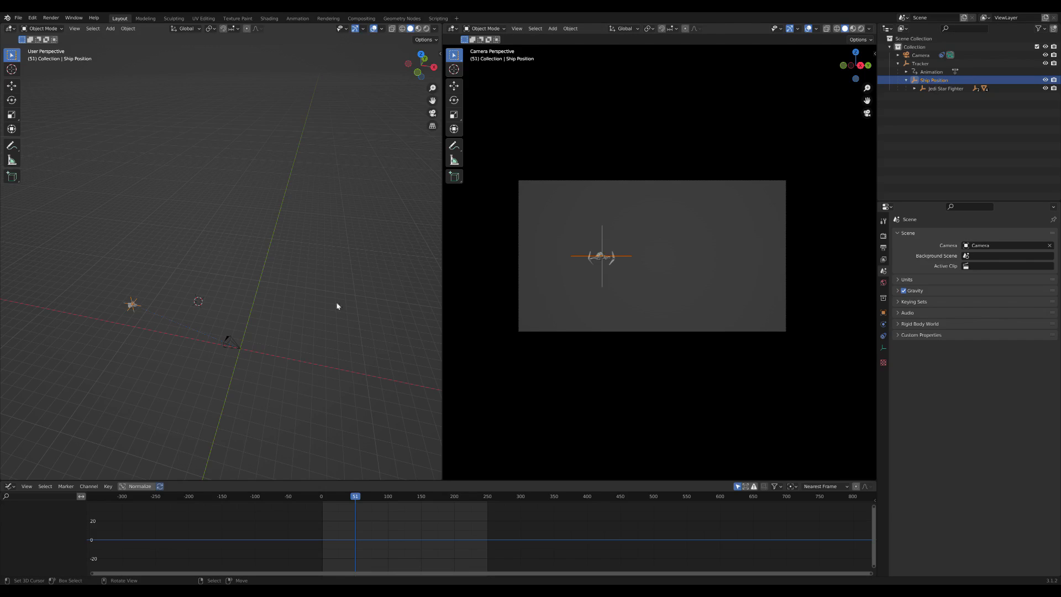
{"action": "left_click_drag", "start_coordinate": [325, 498], "coordinate": [384, 513]}
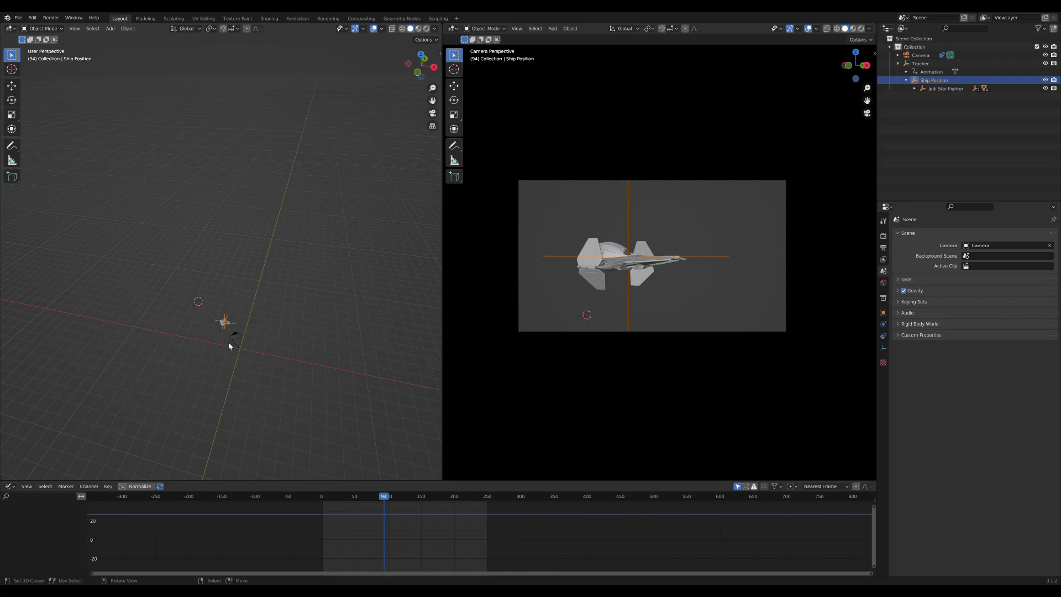
{"action": "middle_click_drag", "start_coordinate": [281, 327], "coordinate": [299, 320]}
{"action": "key", "text": "r"}
{"action": "key", "text": "x"}
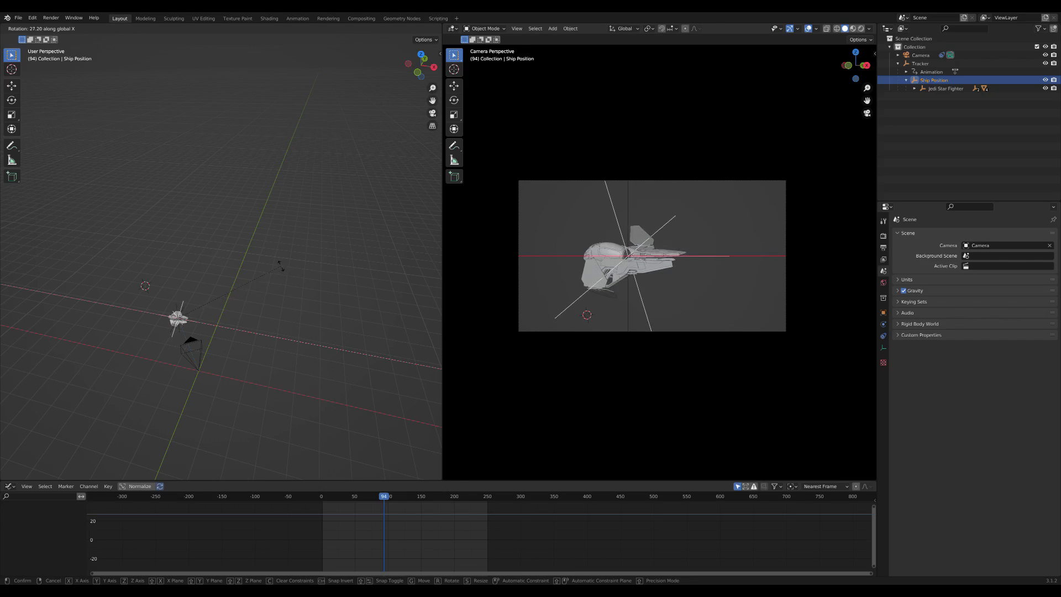
{"action": "left_click", "coordinate": [281, 267]}
At frame 0, rotate the Ship Position empty around the global X axis and insert a Rotation keyframe.
{"action": "left_click_drag", "start_coordinate": [382, 502], "coordinate": [321, 514]}
{"action": "middle_click_drag", "start_coordinate": [165, 331], "coordinate": [250, 292]}
{"action": "key", "text": "r"}
{"action": "key", "text": "x"}
{"action": "left_click", "coordinate": [225, 297]}
{"action": "key", "text": "i"}
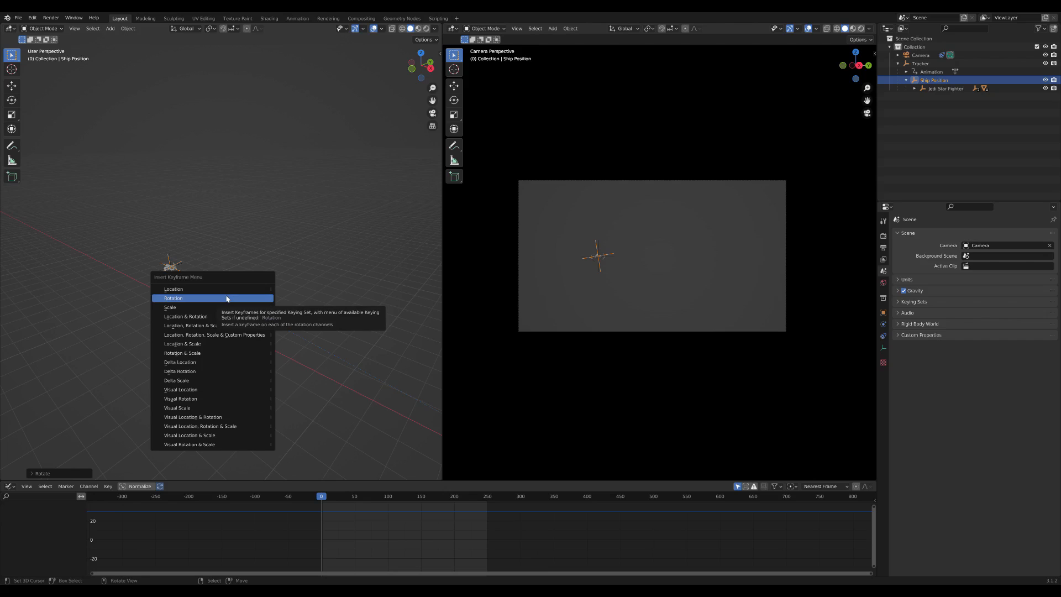
{"action": "left_click", "coordinate": [231, 298]}
At frame 250, bank the Ship Position empty around the global X axis, insert a Rotation keyframe, and scrub back to check the roll.
{"action": "middle_click_drag", "start_coordinate": [286, 320], "coordinate": [176, 279], "text": "shift"}
{"action": "mouse_move", "coordinate": [416, 526]}
{"action": "left_mouse_down"}
{"action": "mouse_move", "coordinate": [466, 528]}
{"action": "mouse_move", "coordinate": [387, 529]}
{"action": "mouse_move", "coordinate": [412, 531]}
{"action": "left_mouse_up"}
{"action": "middle_click_drag", "start_coordinate": [434, 342], "coordinate": [246, 319], "text": "shift"}
{"action": "left_click", "coordinate": [465, 532]}
{"action": "left_click_drag", "start_coordinate": [464, 532], "coordinate": [487, 523]}
{"action": "middle_click_drag", "start_coordinate": [302, 314], "coordinate": [176, 286]}
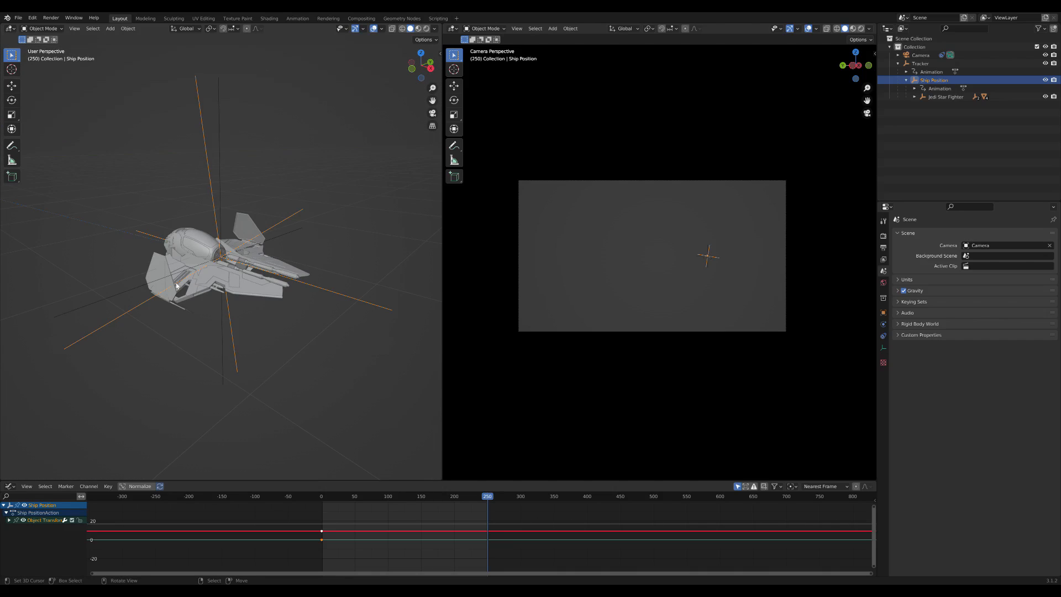
{"action": "key", "text": "r"}
{"action": "key", "text": "x"}
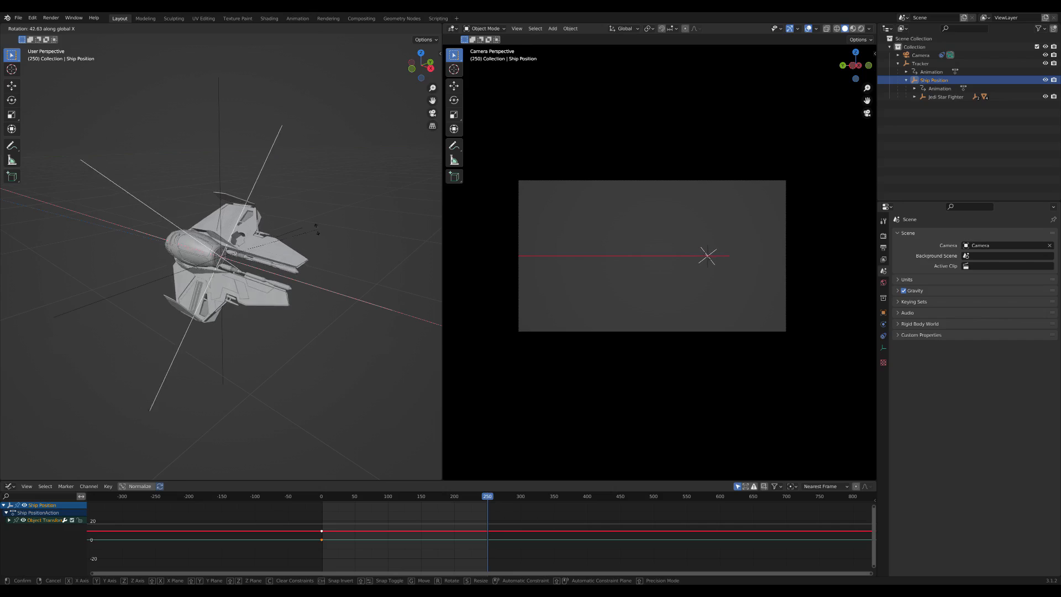
{"action": "left_click", "coordinate": [311, 221]}
{"action": "key", "text": "i"}
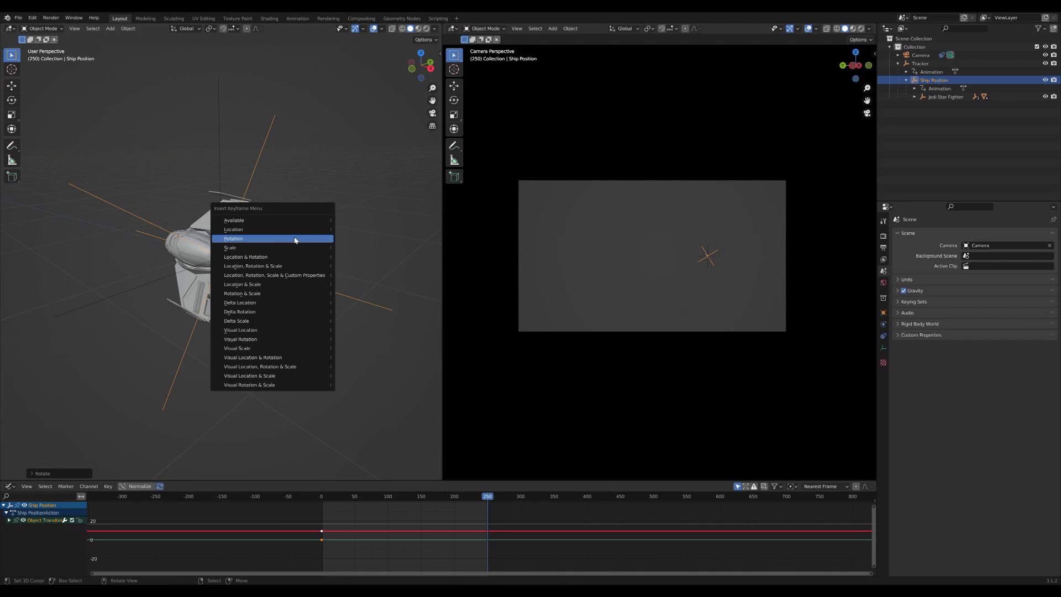
{"action": "left_click", "coordinate": [295, 240]}
{"action": "left_click_drag", "start_coordinate": [342, 529], "coordinate": [387, 531]}
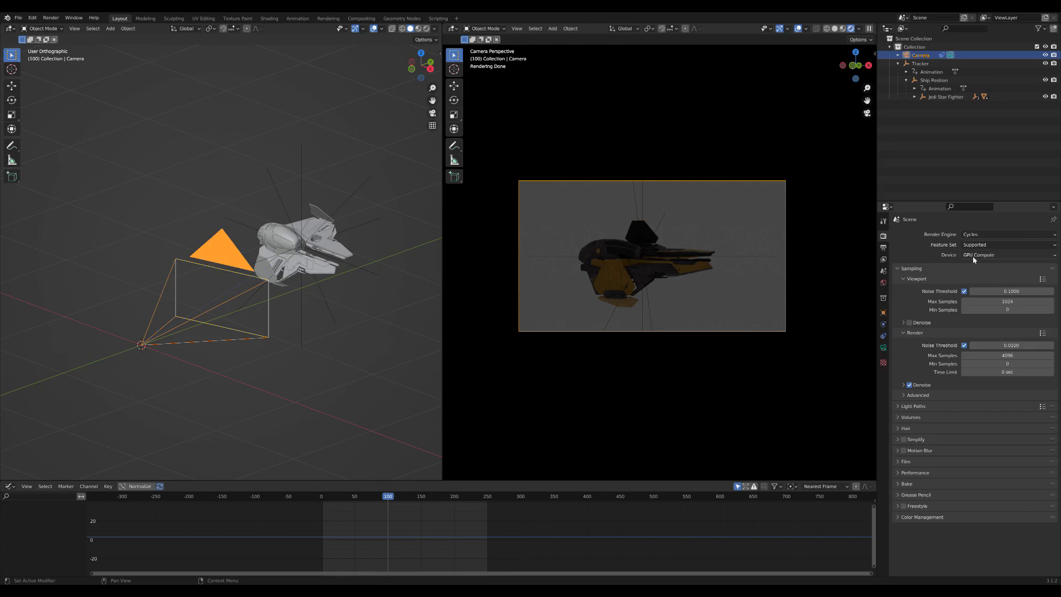
Go to frame 96, add a Plain Axes empty at the world origin, and rename it Planet.
{"action": "left_click_drag", "start_coordinate": [407, 552], "coordinate": [385, 544]}
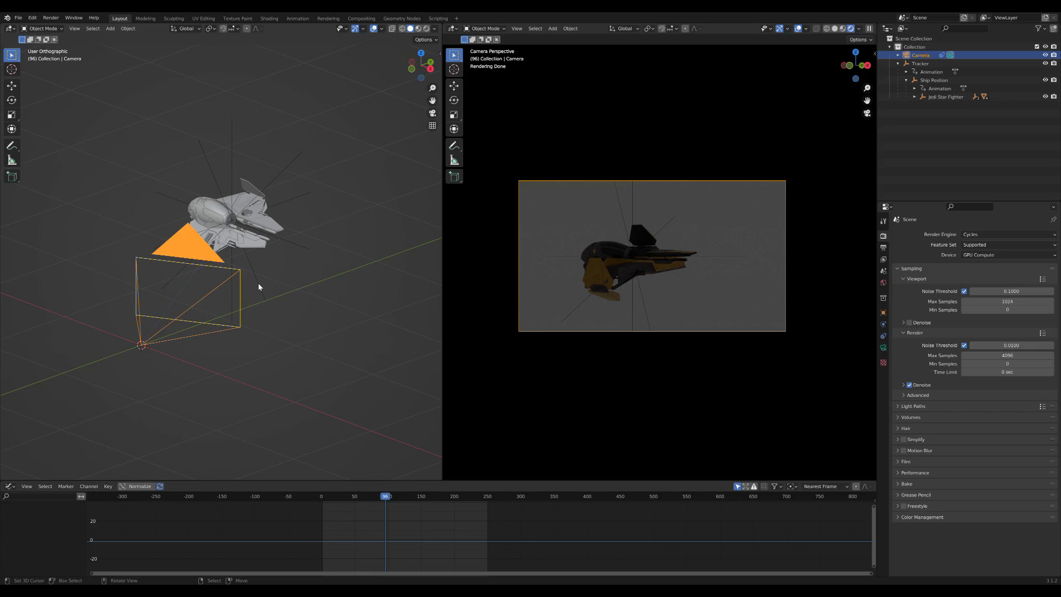
{"action": "key", "text": "shift+a"}
{"action": "mouse_move", "coordinate": [262, 288]}
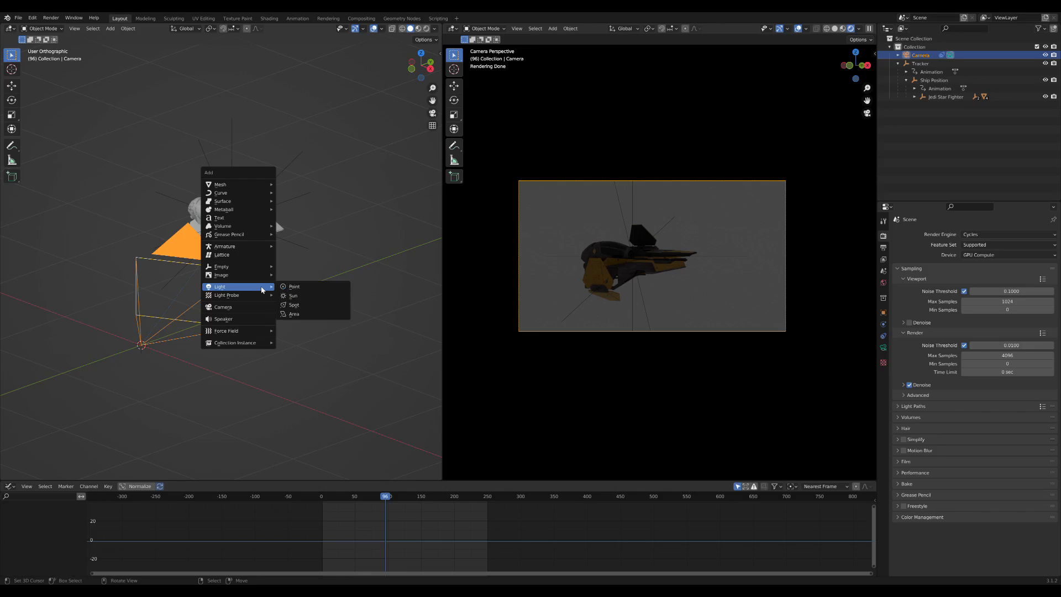
{"action": "left_click", "coordinate": [290, 267]}
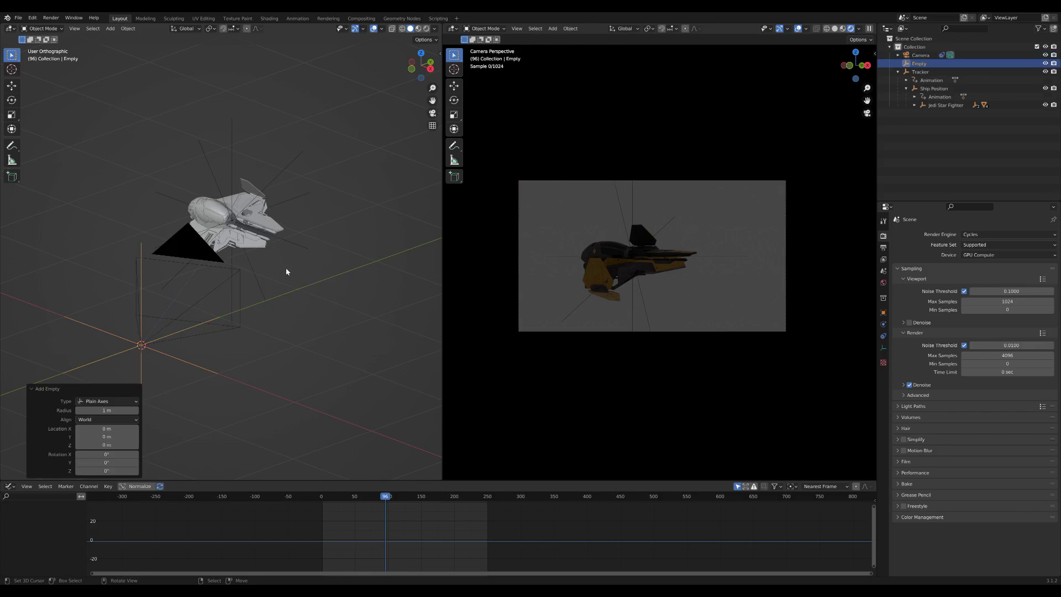
{"action": "double_click", "coordinate": [919, 64]}
{"action": "type", "text": "Planet"}
{"action": "key", "text": "Return"}
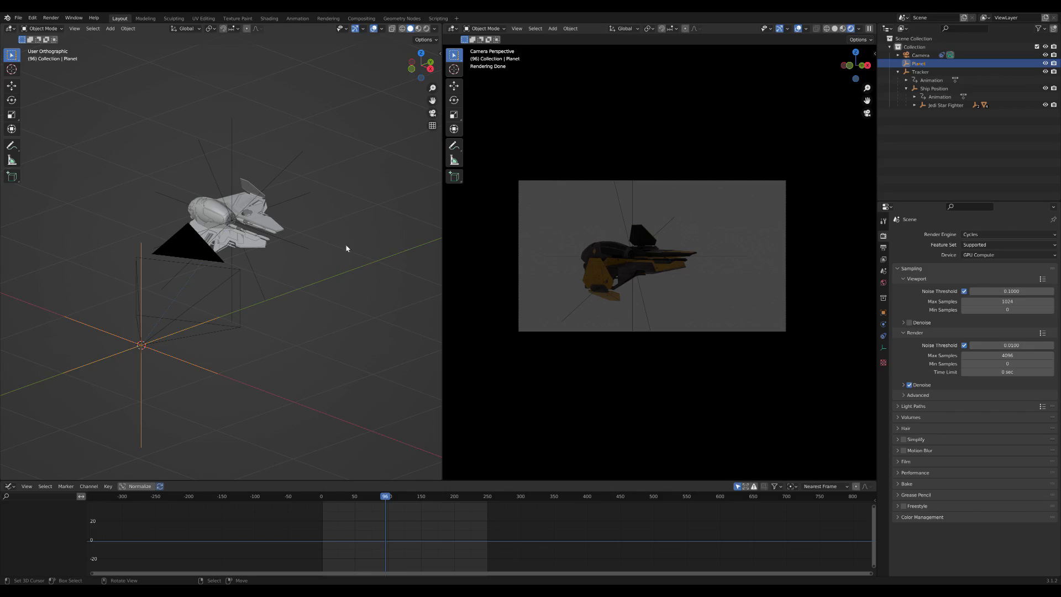
Add a UV sphere at the world origin and give it smooth shading with Auto Smooth enabled.
{"action": "key", "text": "shift+a"}
{"action": "mouse_move", "coordinate": [125, 247]}
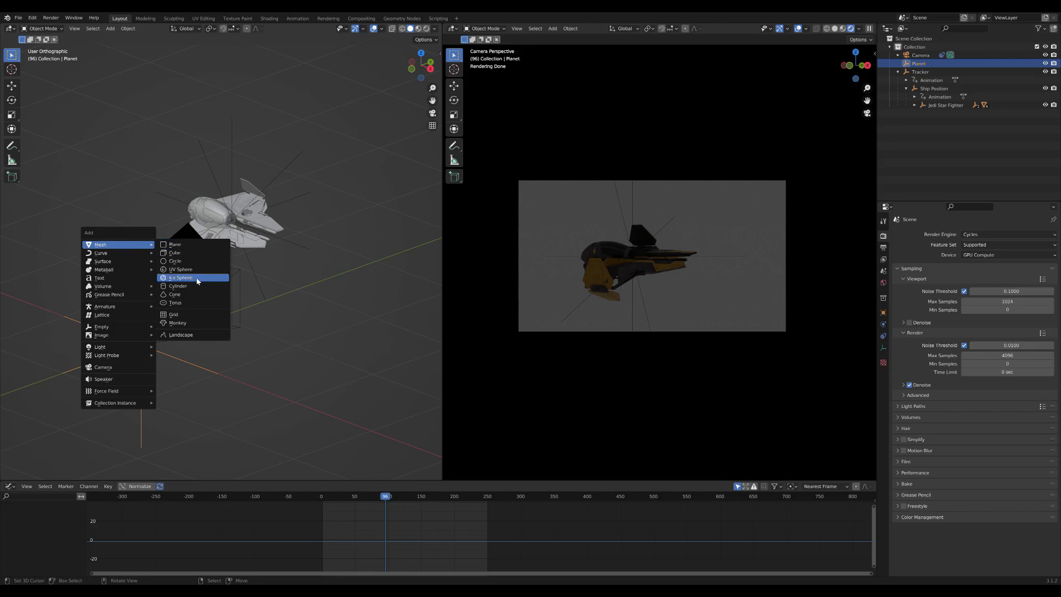
{"action": "left_click", "coordinate": [183, 270]}
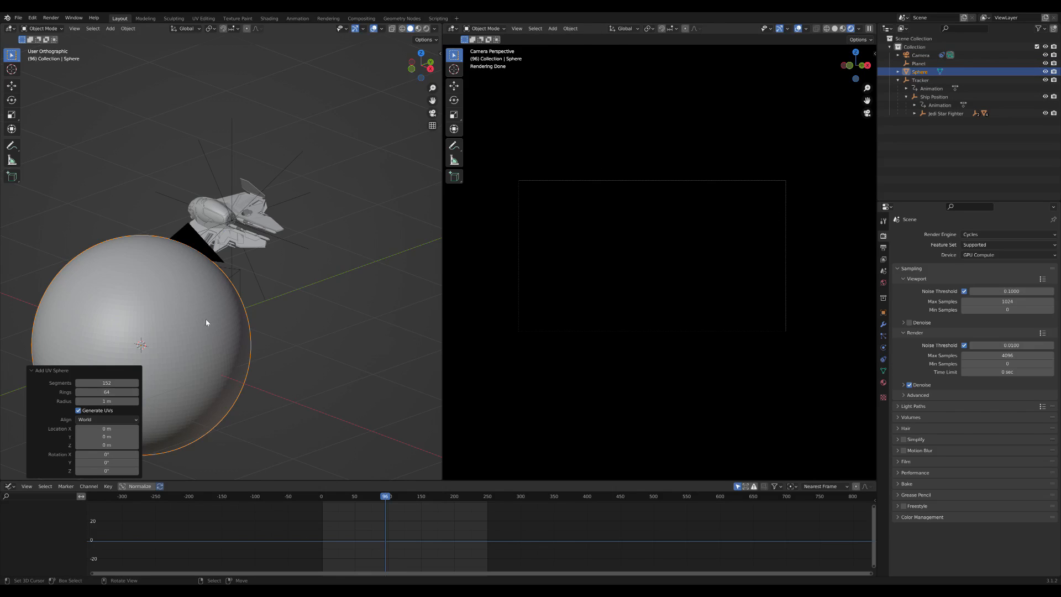
{"action": "key", "text": "q"}
{"action": "left_click", "coordinate": [205, 285]}
{"action": "key", "text": "q"}
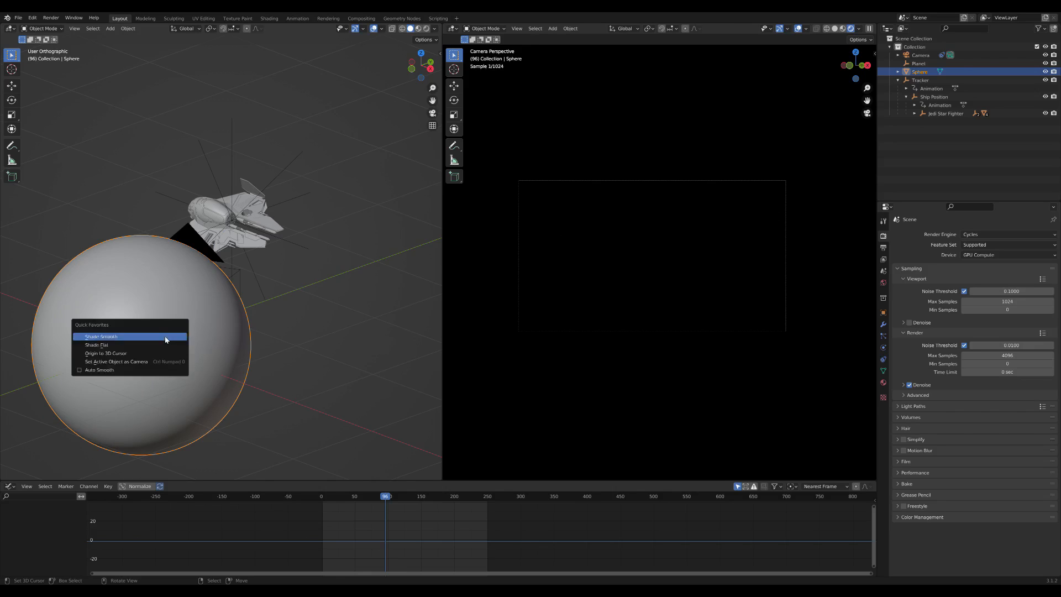
{"action": "left_click", "coordinate": [127, 369]}
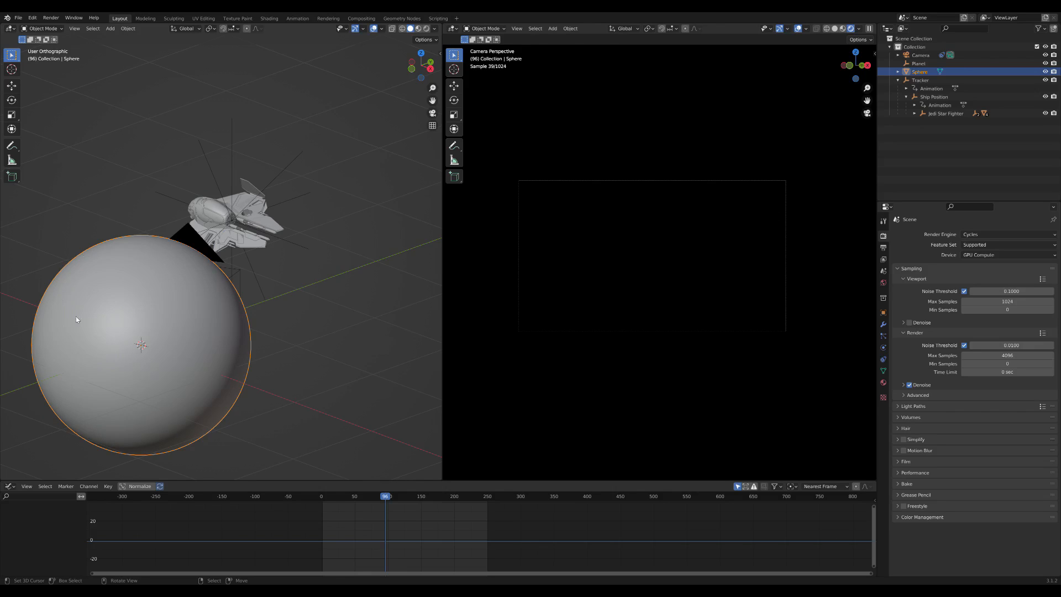
Parent the sphere to the Planet empty using the Object type and rename the sphere Surface.
{"action": "left_click", "coordinate": [919, 64], "text": "ctrl"}
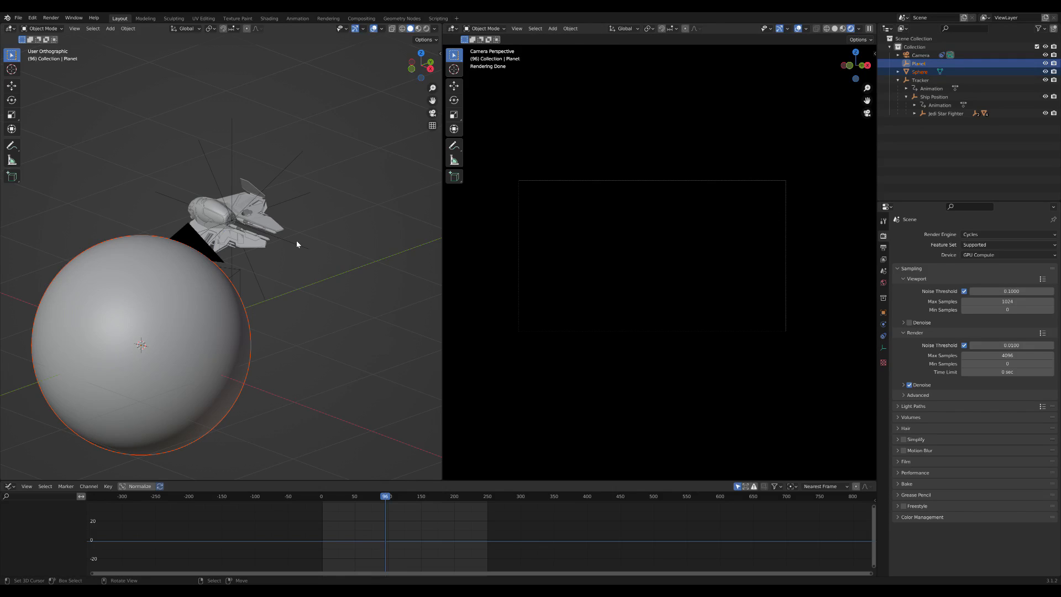
{"action": "key", "text": "ctrl+p"}
{"action": "left_click", "coordinate": [296, 241]}
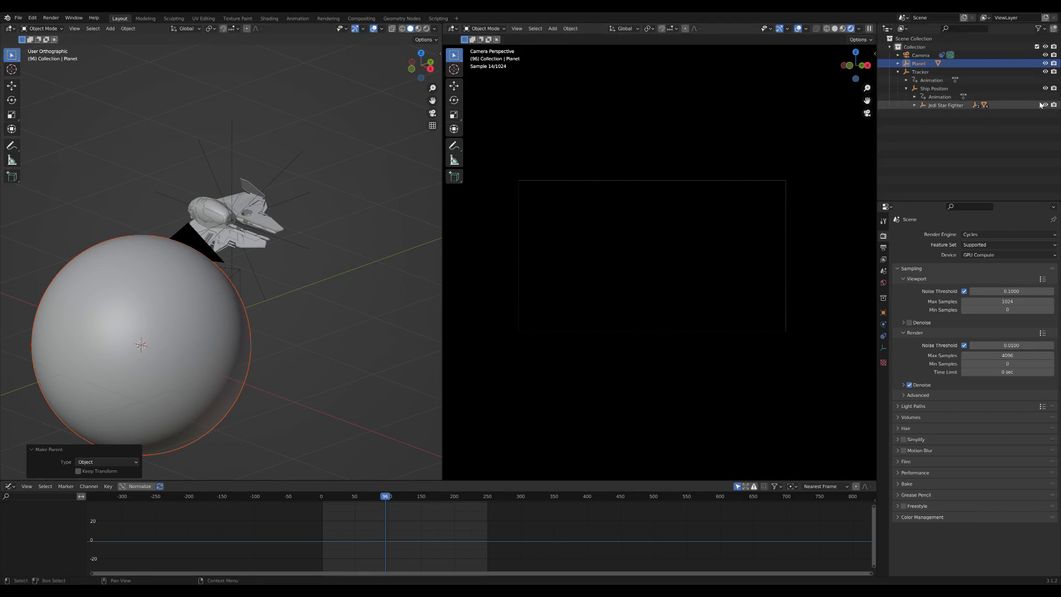
{"action": "left_click", "coordinate": [897, 63]}
{"action": "left_click", "coordinate": [928, 72]}
{"action": "double_click", "coordinate": [934, 72]}
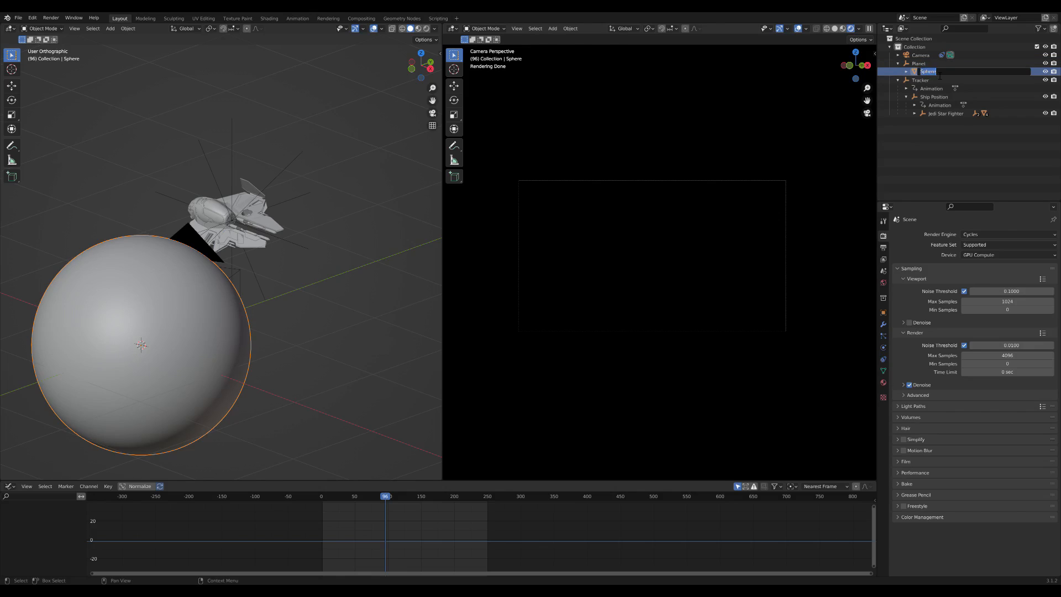
{"action": "type", "text": "Surface"}
{"action": "key", "text": "Return"}
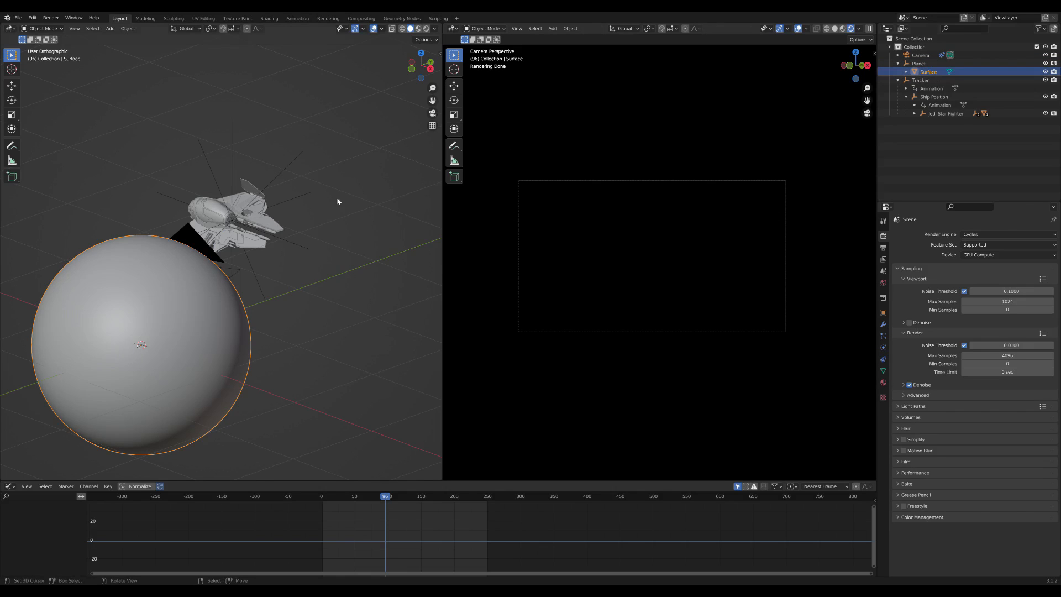
Make two duplicates of the Surface sphere, leaving both in their original position.
{"action": "key", "text": "shift+d"}
{"action": "right_click", "coordinate": [236, 301]}
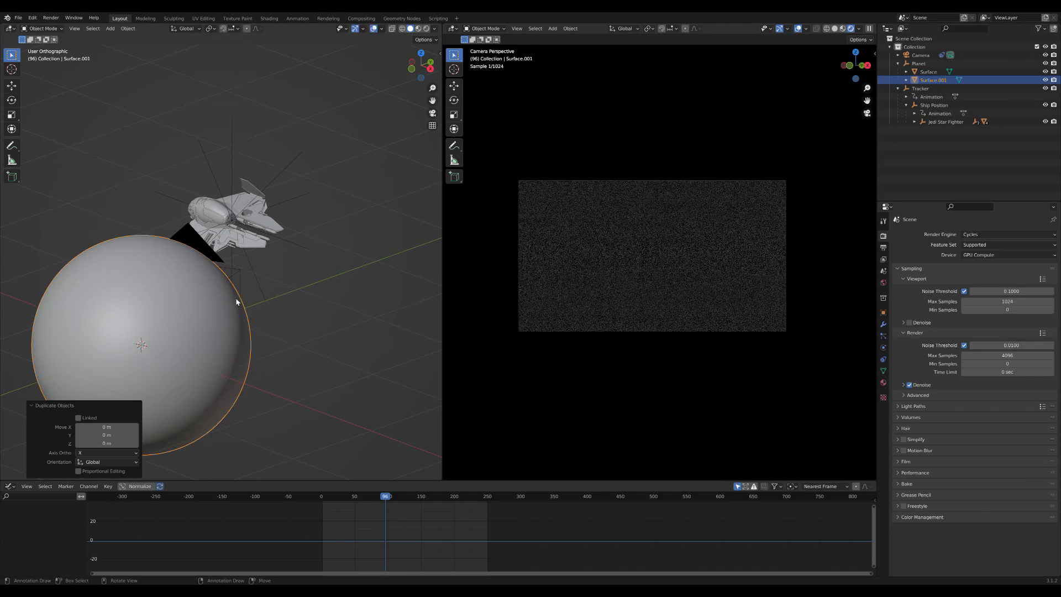
{"action": "key", "text": "shift+d"}
{"action": "right_click", "coordinate": [245, 299]}
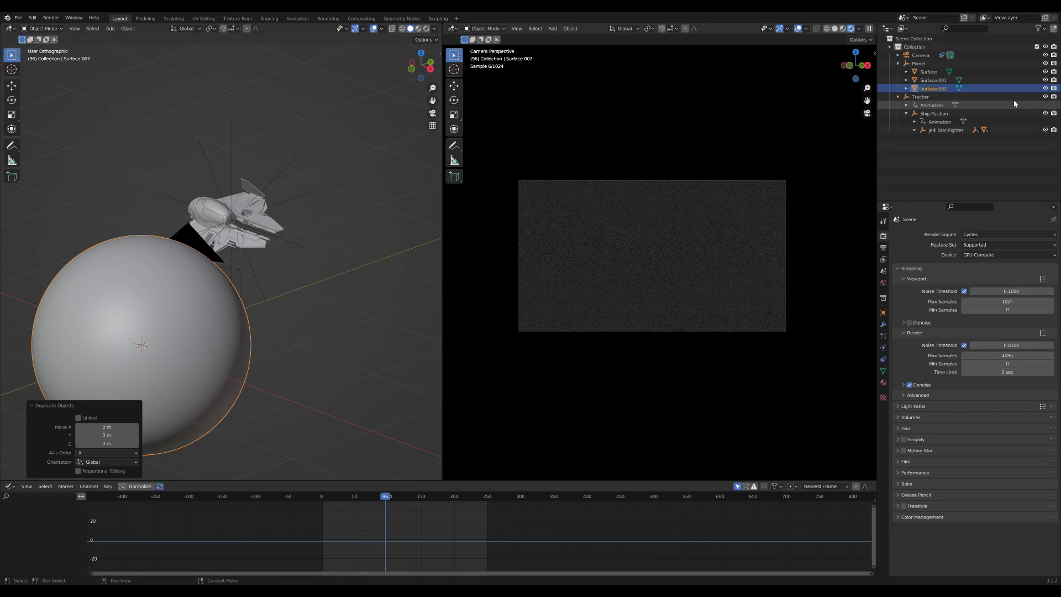
Rename the first sphere duplicate Clouds and the second one Atmosphere.
{"action": "double_click", "coordinate": [933, 80]}
{"action": "type", "text": "Clouds"}
{"action": "key", "text": "Return"}
{"action": "double_click", "coordinate": [931, 89]}
{"action": "type", "text": "At"}
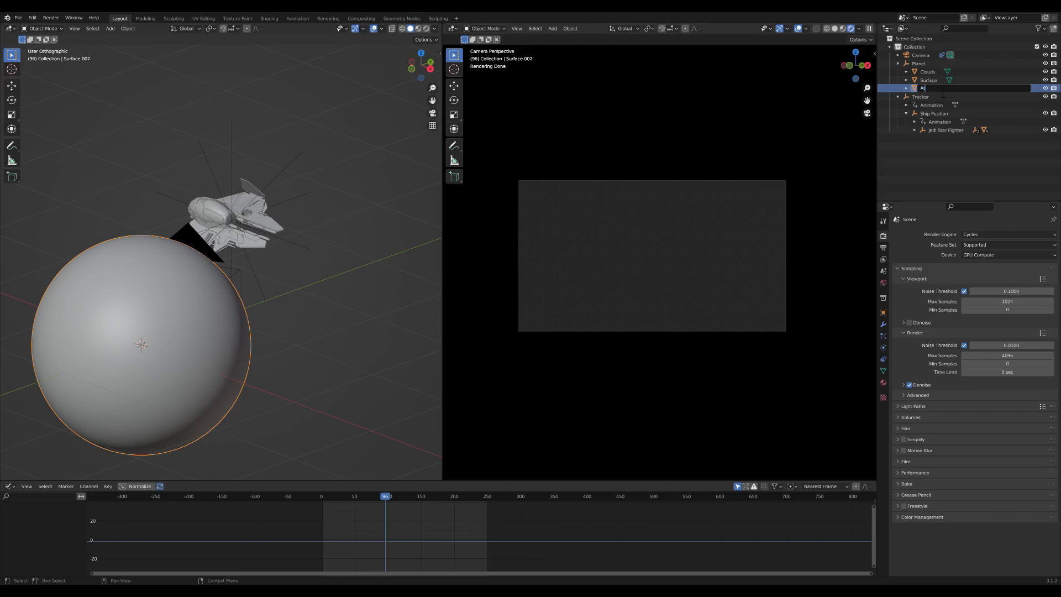
{"action": "type", "text": "mosphere"}
{"action": "key", "text": "Return"}
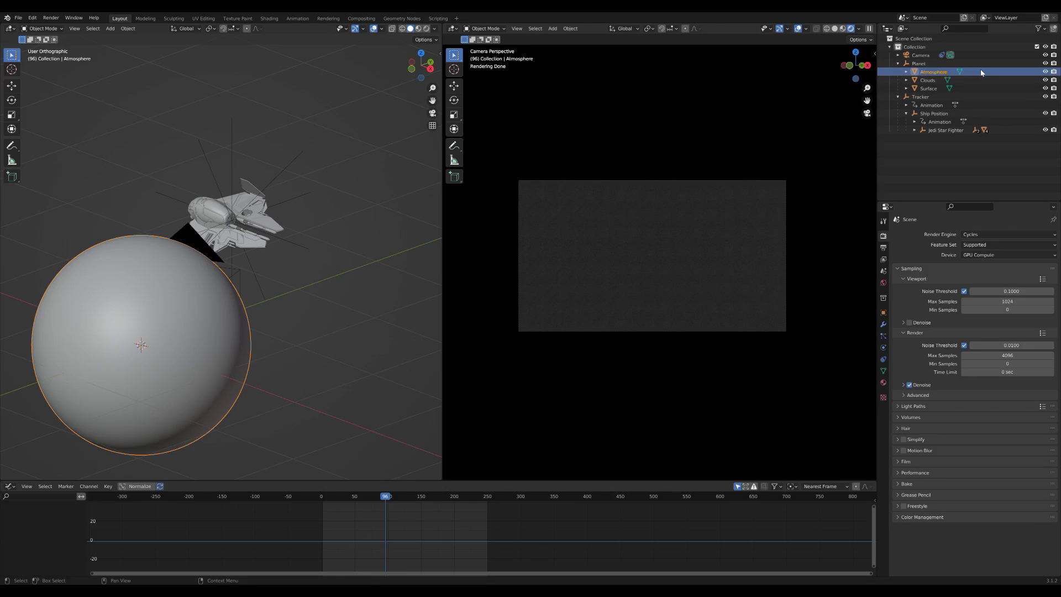
Hide the Atmosphere and Clouds spheres in the viewports and select the Surface sphere.
{"action": "left_click_drag", "start_coordinate": [981, 72], "coordinate": [975, 109]}
{"action": "left_click", "coordinate": [933, 71]}
{"action": "left_click", "coordinate": [1045, 71]}
{"action": "left_click", "coordinate": [1045, 80]}
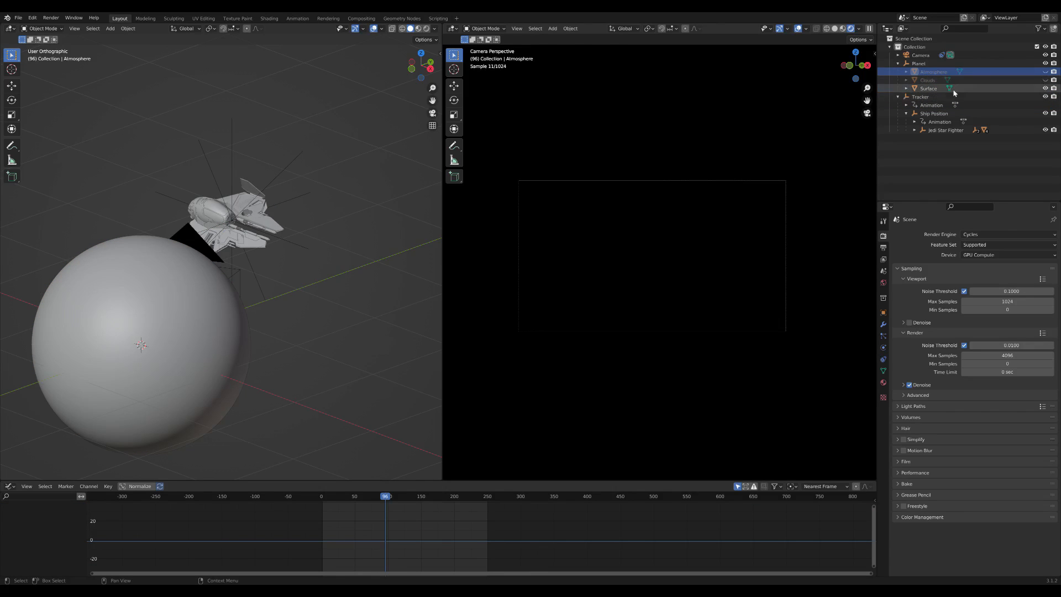
{"action": "left_click", "coordinate": [929, 88]}
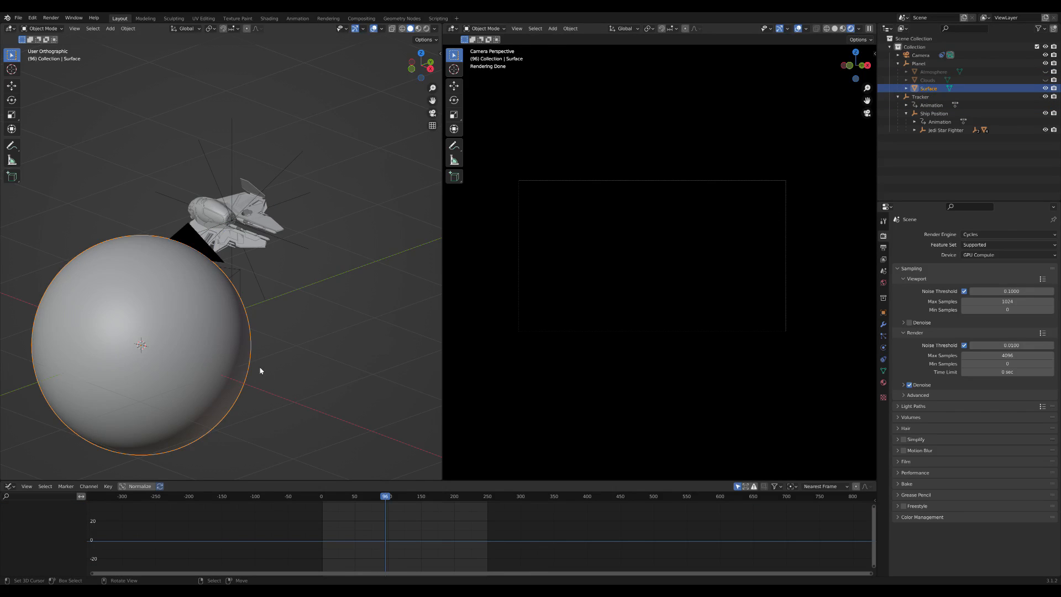
Set the Planet empty's location to X 5800 m, Y 19580 m and Z -10660 m.
{"action": "left_click", "coordinate": [918, 64]}
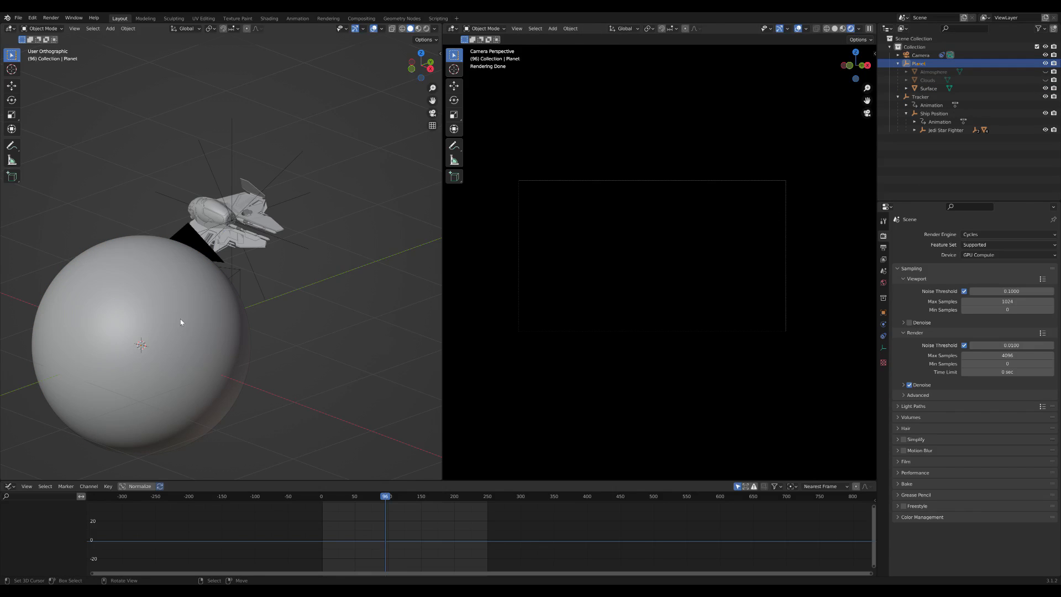
{"action": "key", "text": "n"}
{"action": "left_click", "coordinate": [380, 72]}
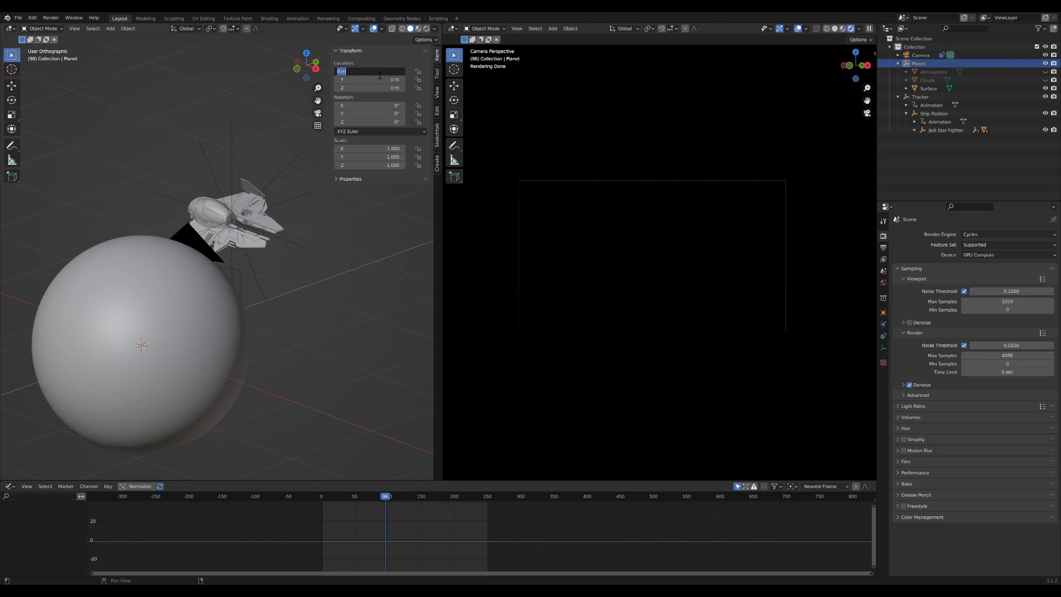
{"action": "type", "text": "5800"}
{"action": "key", "text": "Return"}
{"action": "left_click", "coordinate": [380, 83]}
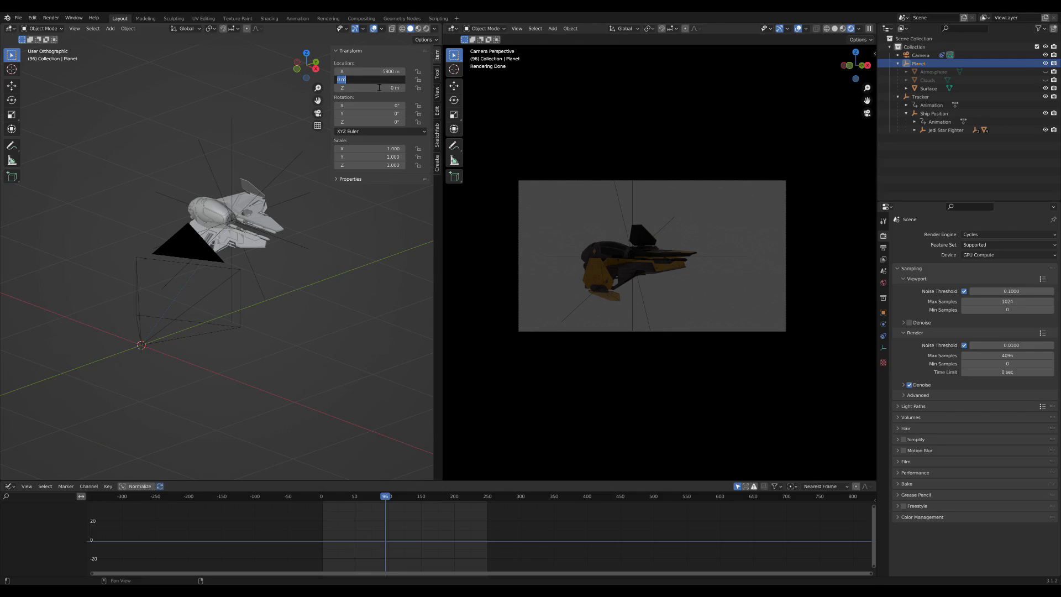
{"action": "type", "text": "19580"}
{"action": "key", "text": "Return"}
{"action": "left_click", "coordinate": [384, 90]}
{"action": "type", "text": "-10660"}
{"action": "key", "text": "Return"}
Set the Planet empty's scale to 20000 on all three axes.
{"action": "mouse_move", "coordinate": [377, 151]}
{"action": "left_mouse_down"}
{"action": "mouse_move", "coordinate": [377, 164]}
{"action": "mouse_move", "coordinate": [377, 154]}
{"action": "left_mouse_up"}
{"action": "type", "text": "20000"}
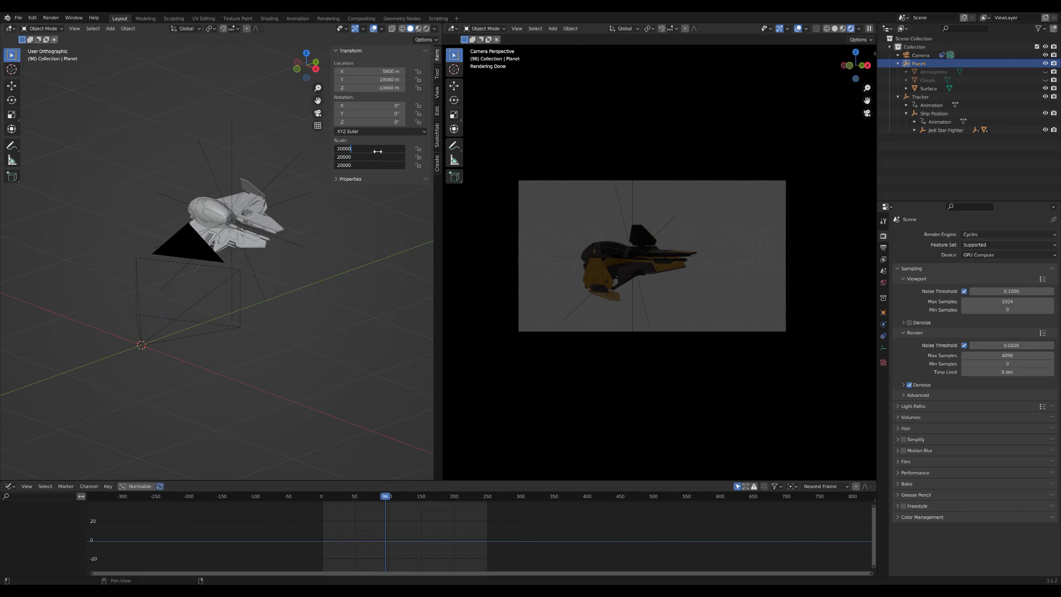
{"action": "key", "text": "Return"}
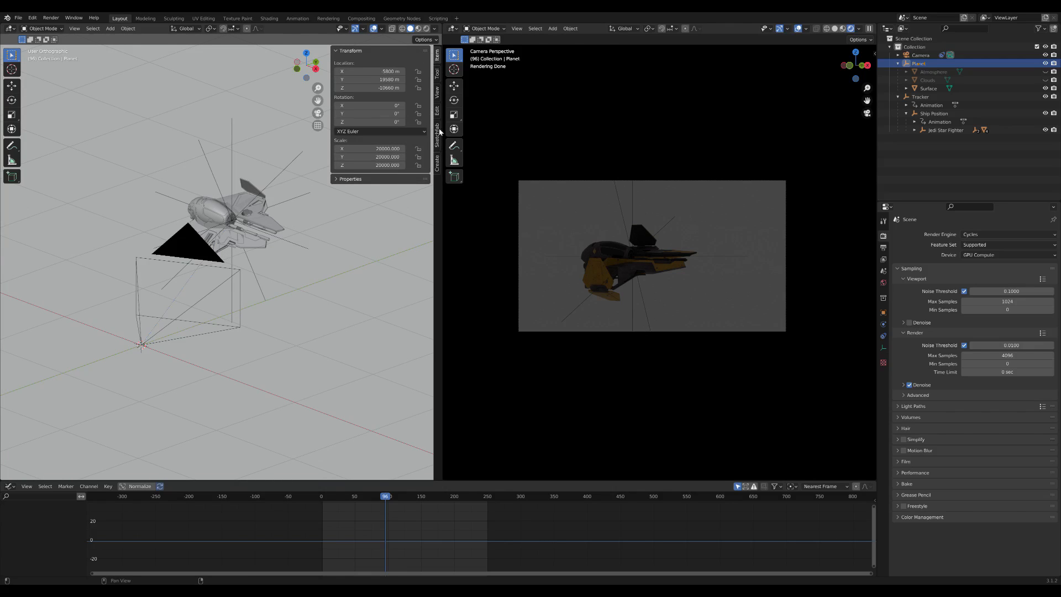
{"action": "left_click", "coordinate": [437, 92]}
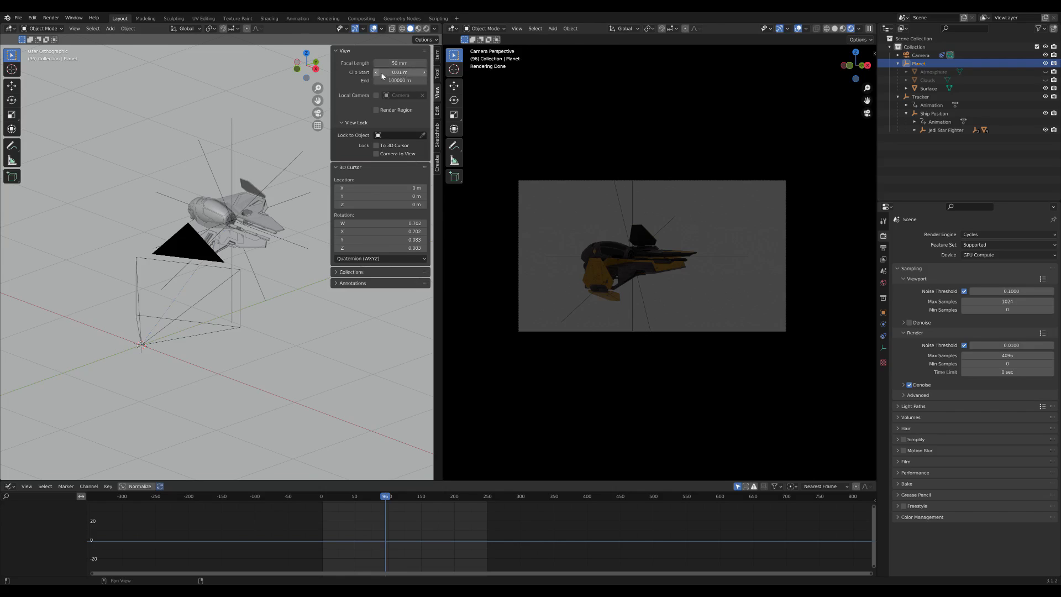
{"action": "left_click", "coordinate": [400, 81]}
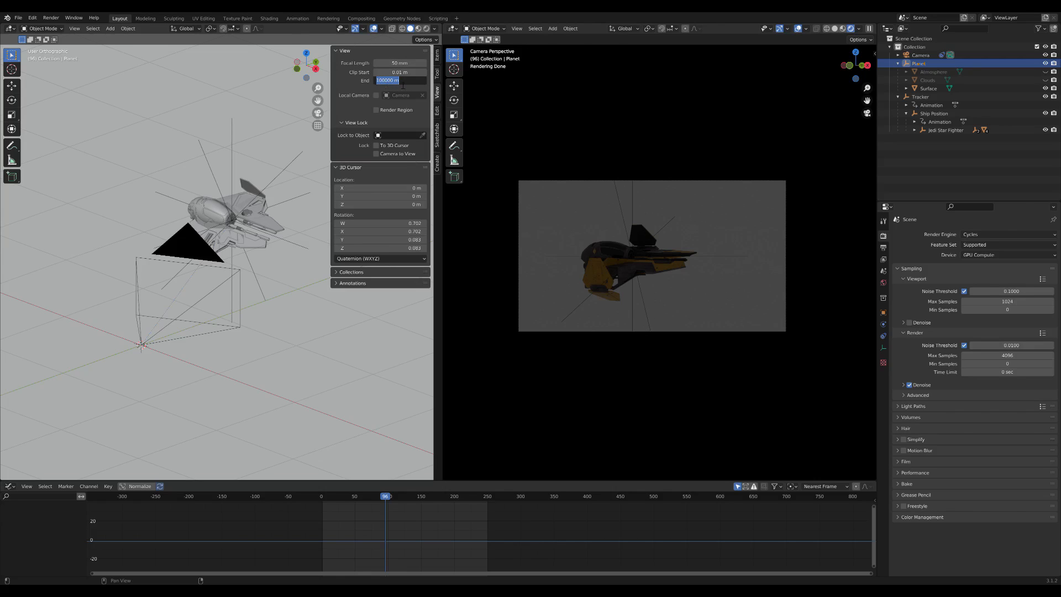
{"action": "key", "text": "Escape"}
Set the camera's clip end distance to 100000 m.
{"action": "left_click", "coordinate": [920, 56]}
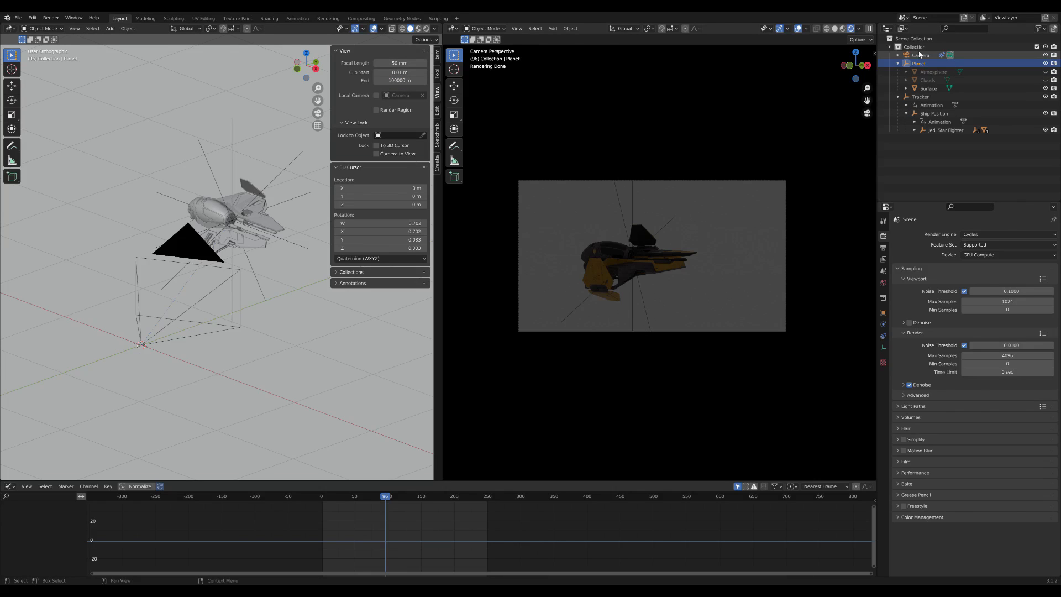
{"action": "left_click", "coordinate": [883, 347]}
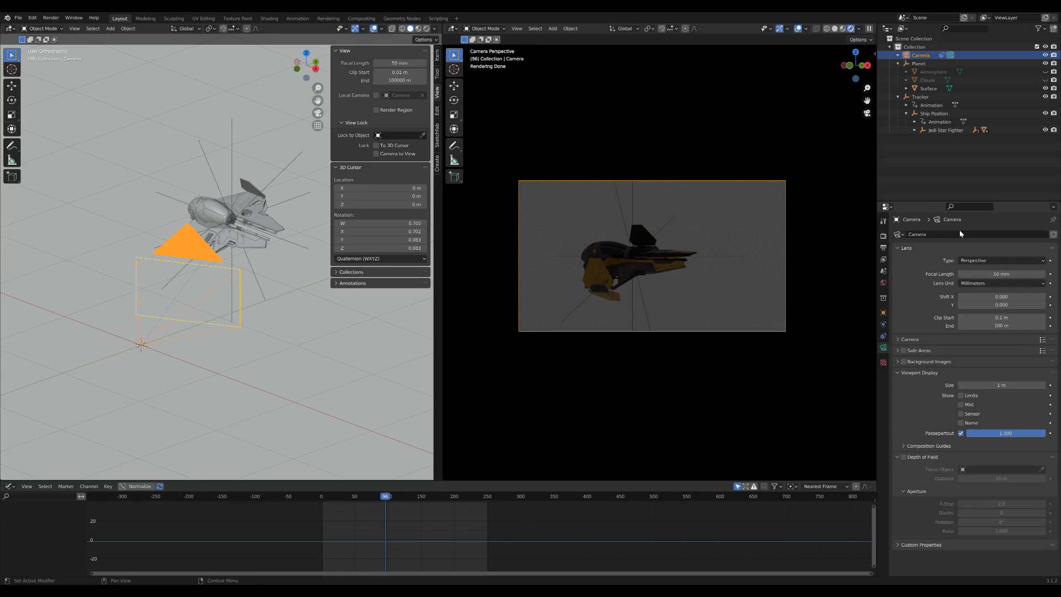
{"action": "left_click", "coordinate": [1001, 326]}
{"action": "type", "text": "100000"}
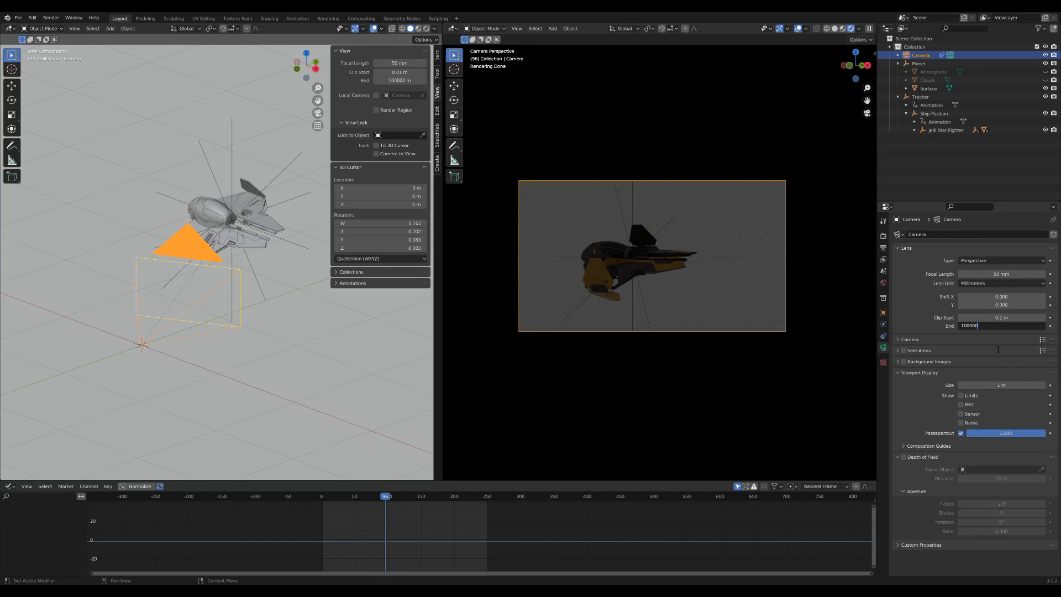
{"action": "key", "text": "Return"}
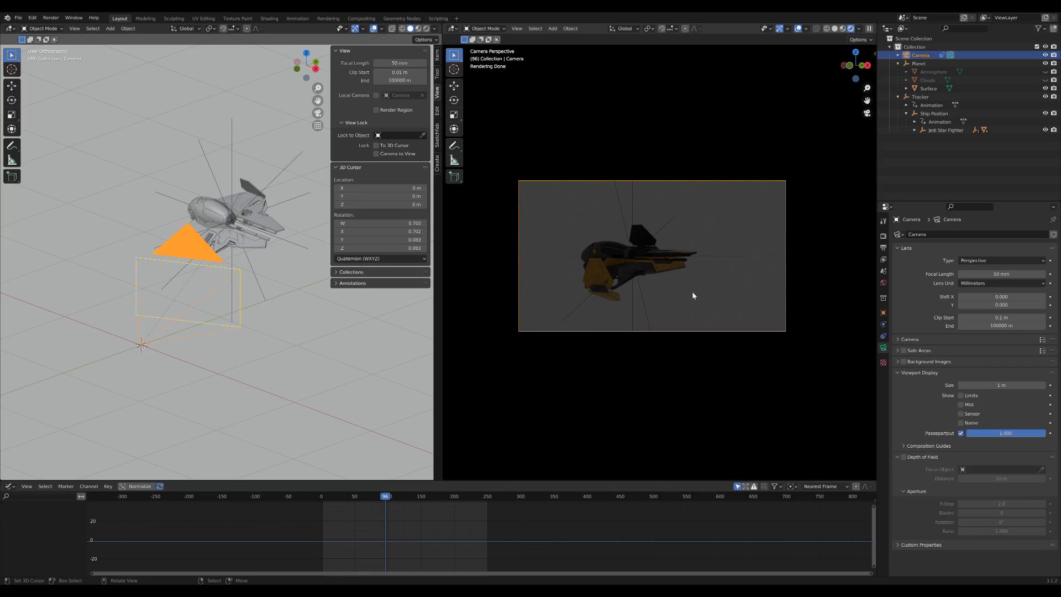
Extend the camera-view area down to full height, split it horizontally and turn the lower half into a Shader Editor.
{"action": "left_click_drag", "start_coordinate": [877, 478], "coordinate": [862, 343]}
{"action": "left_click_drag", "start_coordinate": [826, 446], "coordinate": [871, 483]}
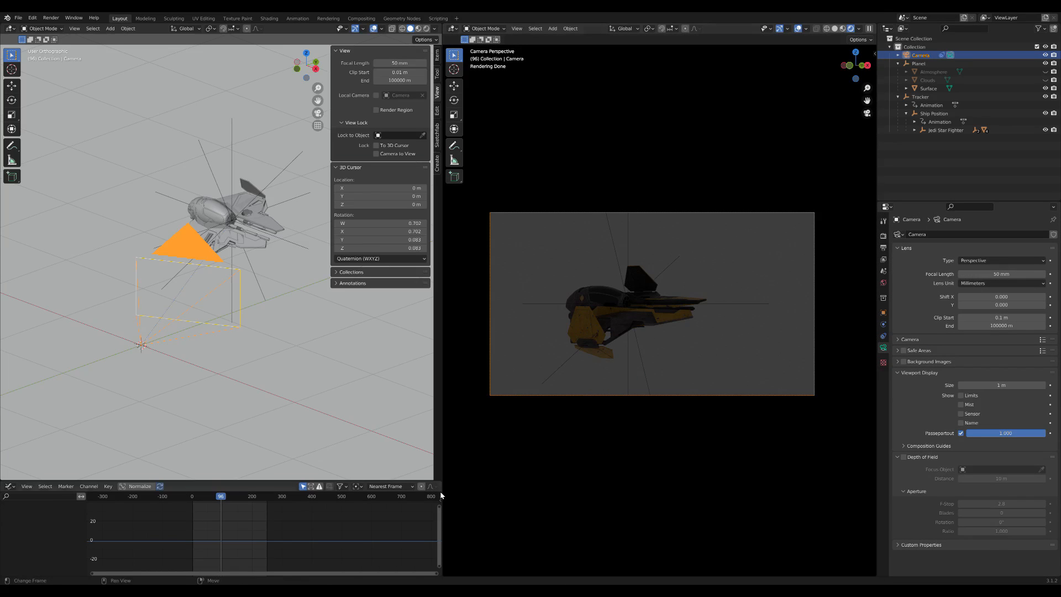
{"action": "left_click_drag", "start_coordinate": [869, 576], "coordinate": [464, 332]}
{"action": "left_click", "coordinate": [453, 328]}
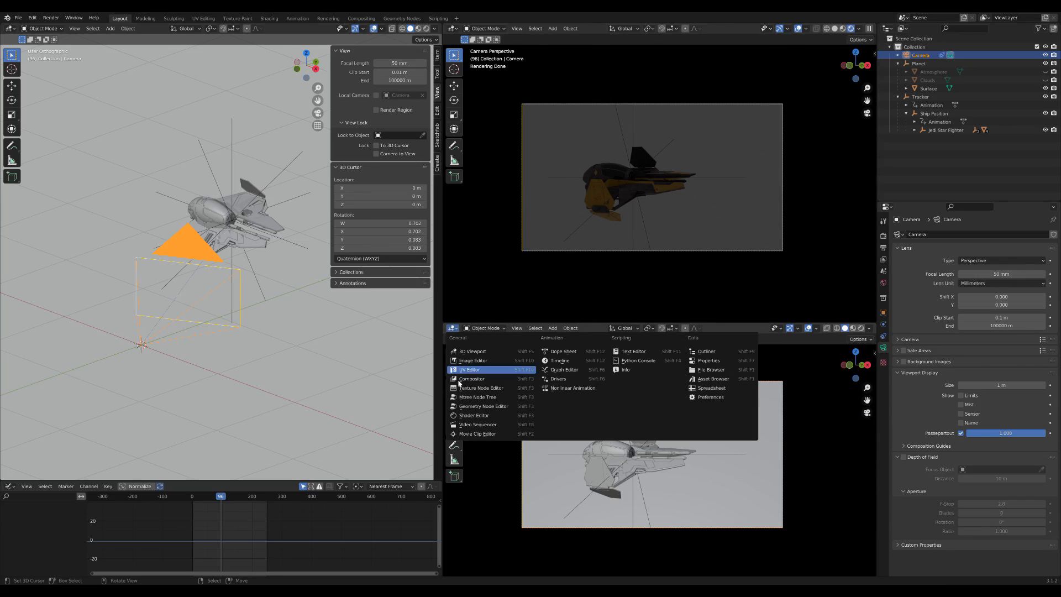
{"action": "left_click", "coordinate": [500, 414]}
Switch the Shader Editor to the World shader and delete its Background node.
{"action": "left_click", "coordinate": [478, 328]}
{"action": "left_click", "coordinate": [477, 346]}
{"action": "left_click", "coordinate": [570, 449]}
{"action": "left_click", "coordinate": [595, 449]}
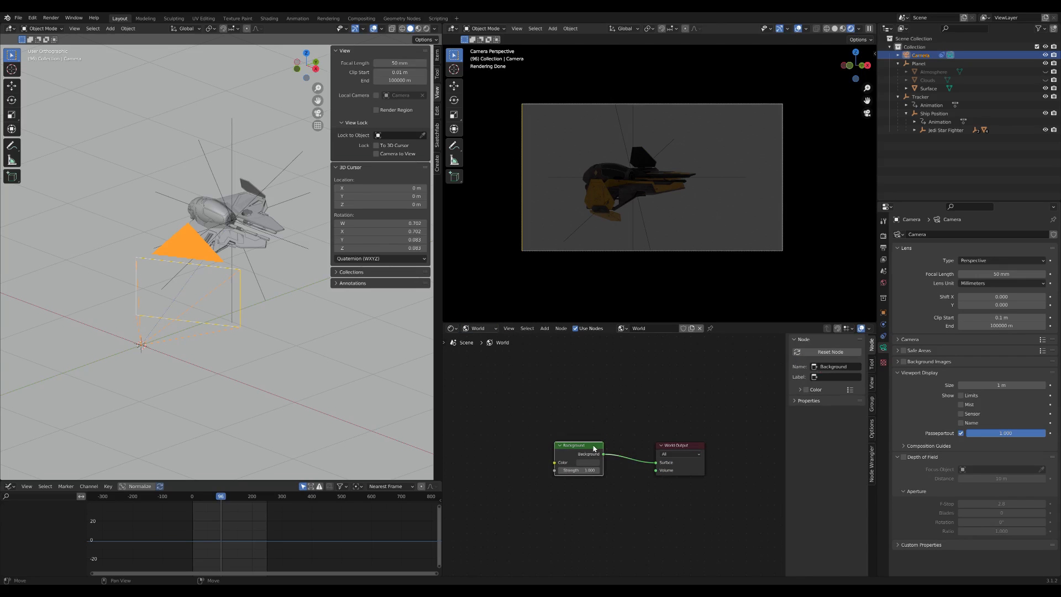
{"action": "key", "text": "x"}
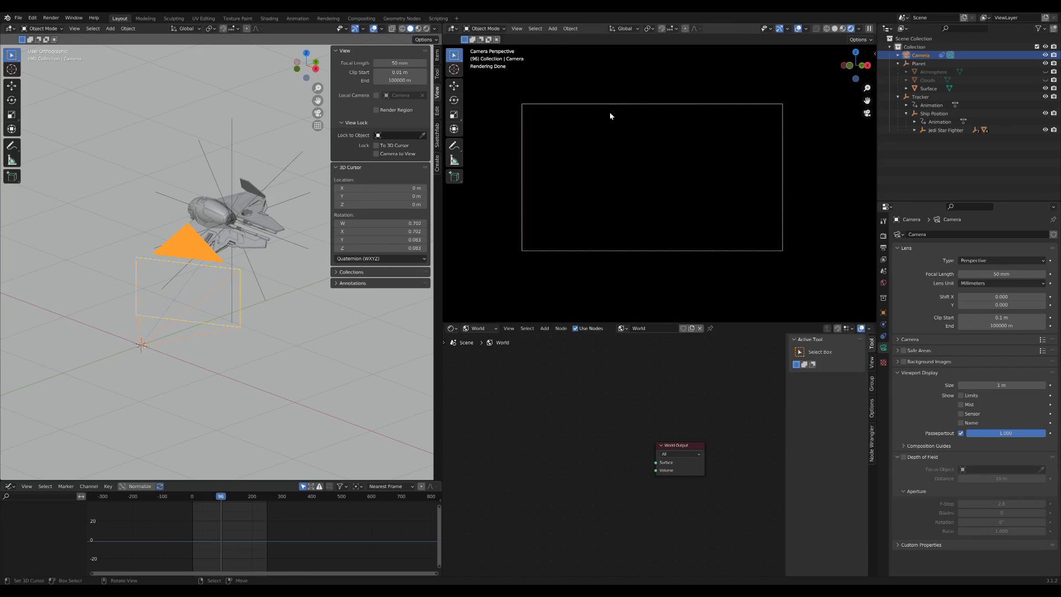
Add a Sun light to the main Collection.
{"action": "left_click", "coordinate": [916, 47]}
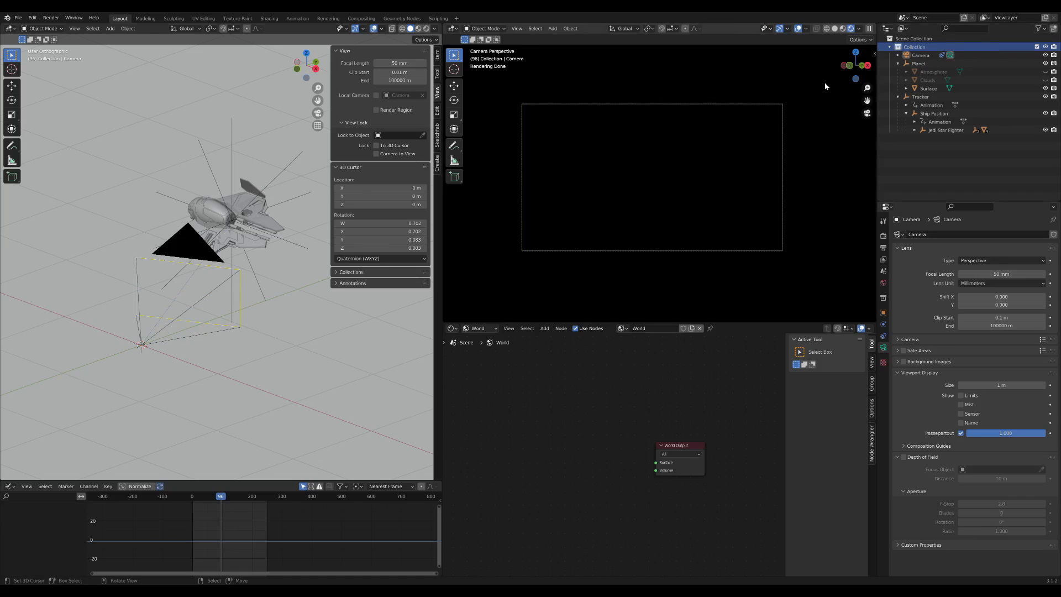
{"action": "key", "text": "shift+a"}
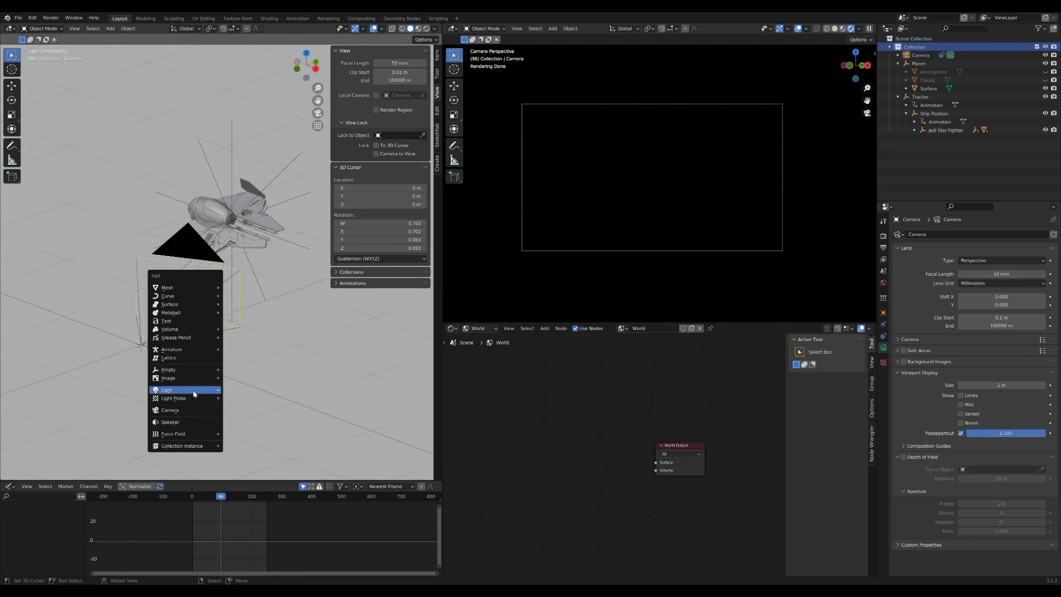
{"action": "mouse_move", "coordinate": [196, 390]}
{"action": "left_click", "coordinate": [236, 398]}
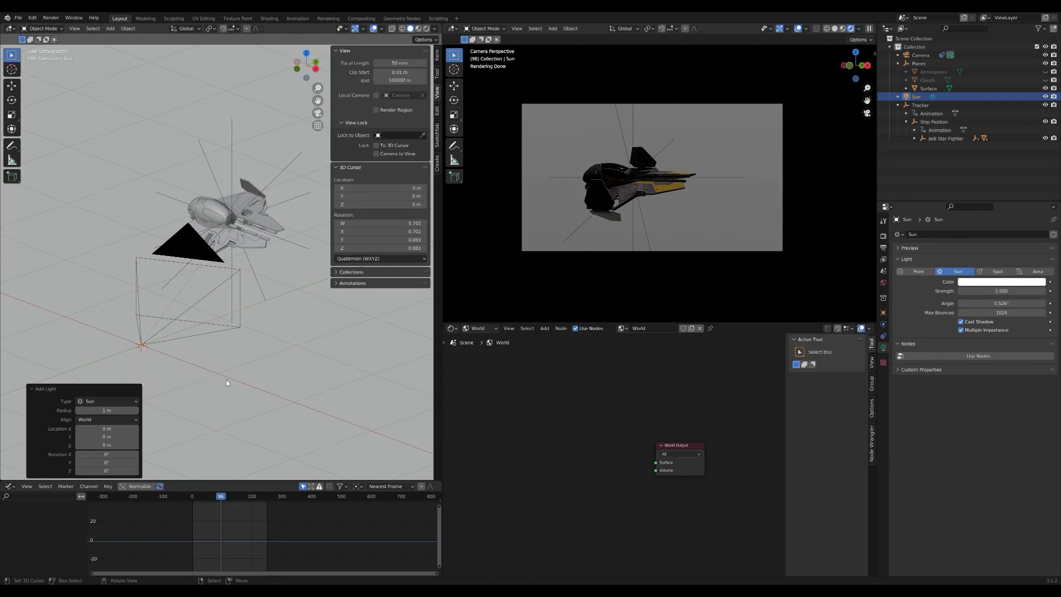
Rotate the sun about 72° around the global X axis and about -15.6° around the global Z axis.
{"action": "key", "text": "r"}
{"action": "key", "text": "x"}
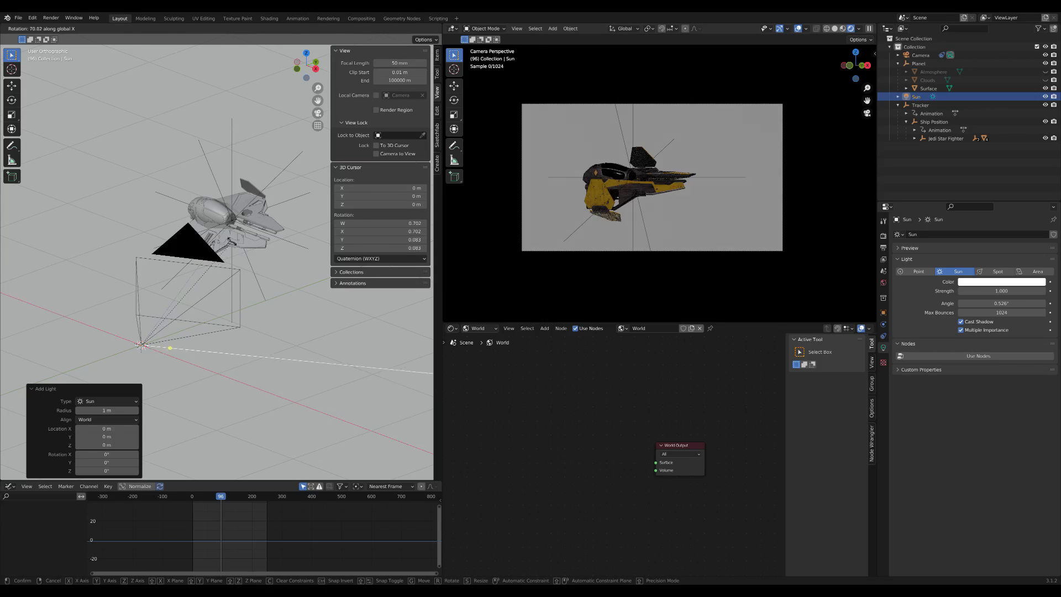
{"action": "left_click", "coordinate": [229, 240]}
{"action": "key", "text": "r"}
{"action": "key", "text": "z"}
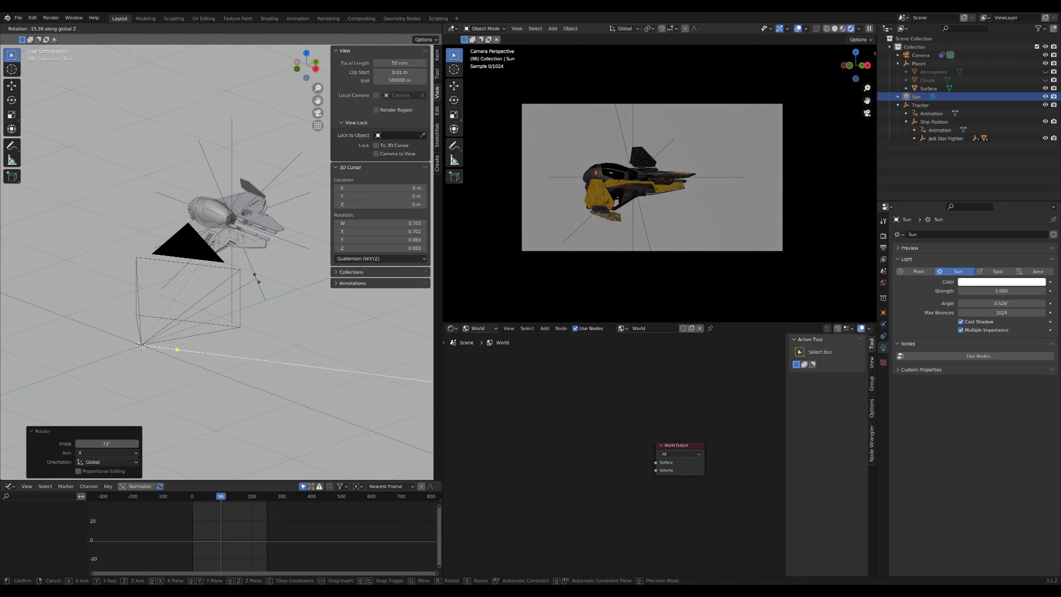
{"action": "left_click", "coordinate": [234, 254]}
Set the sun's strength to 10.
{"action": "left_click", "coordinate": [1018, 291]}
{"action": "type", "text": "10"}
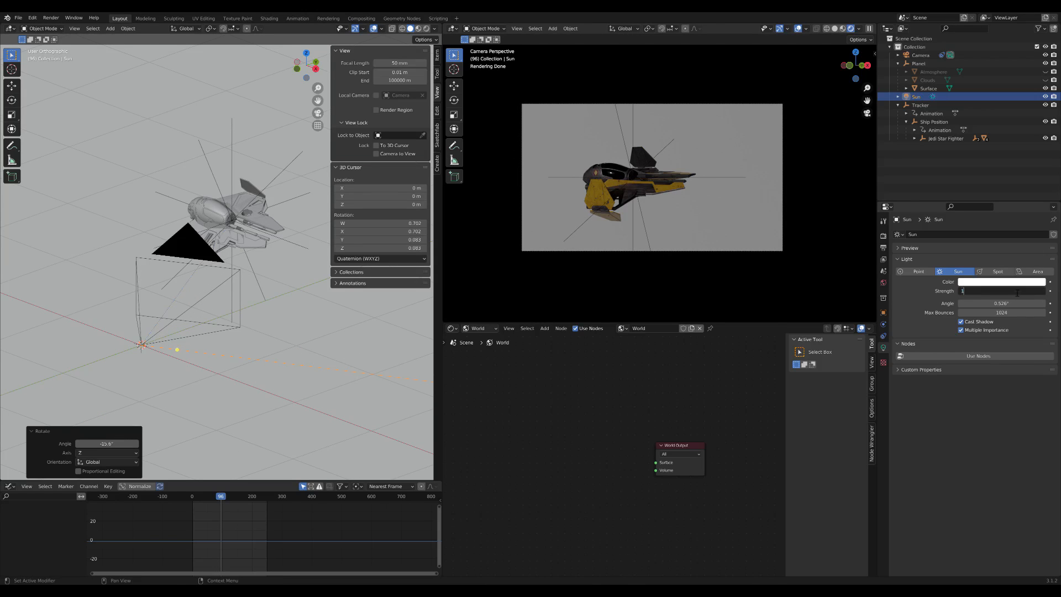
{"action": "key", "text": "Return"}
Set the scene's color management look to High Contrast.
{"action": "left_click", "coordinate": [883, 235]}
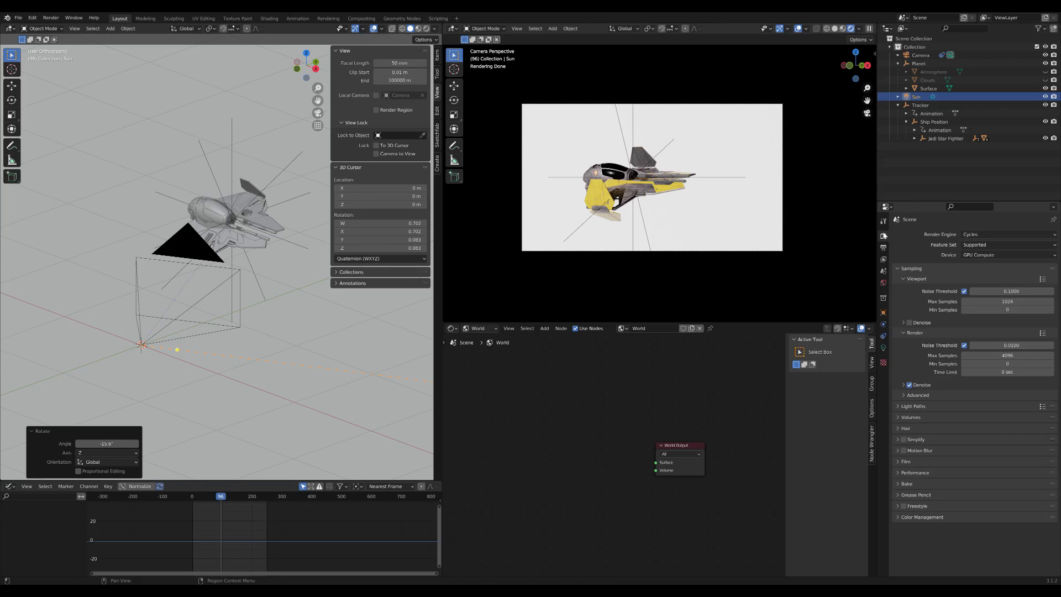
{"action": "left_click", "coordinate": [912, 517]}
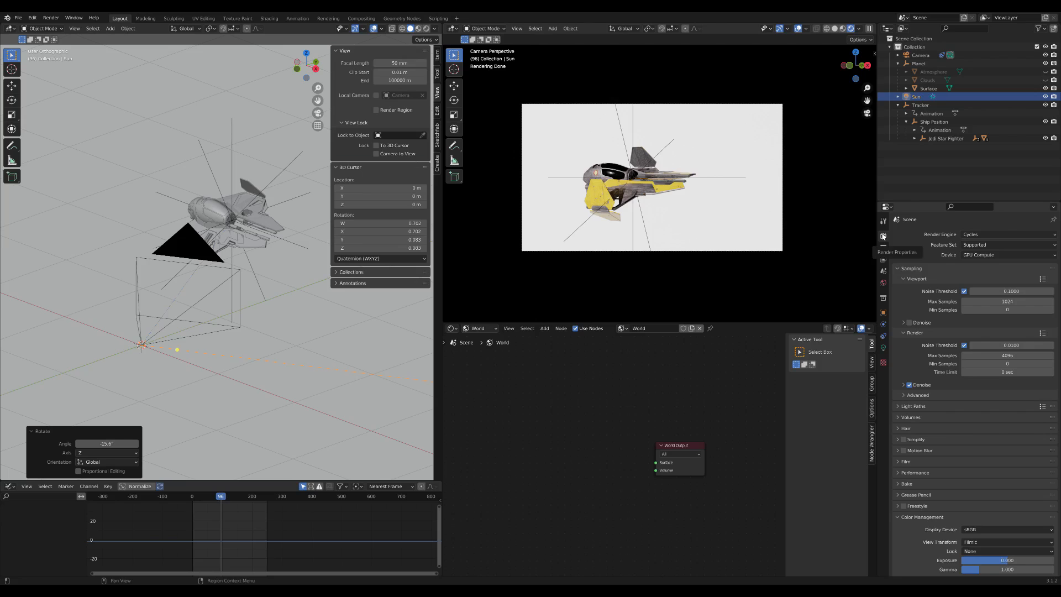
{"action": "scroll", "coordinate": [934, 470], "scroll_direction": "down", "scroll_amount": 1}
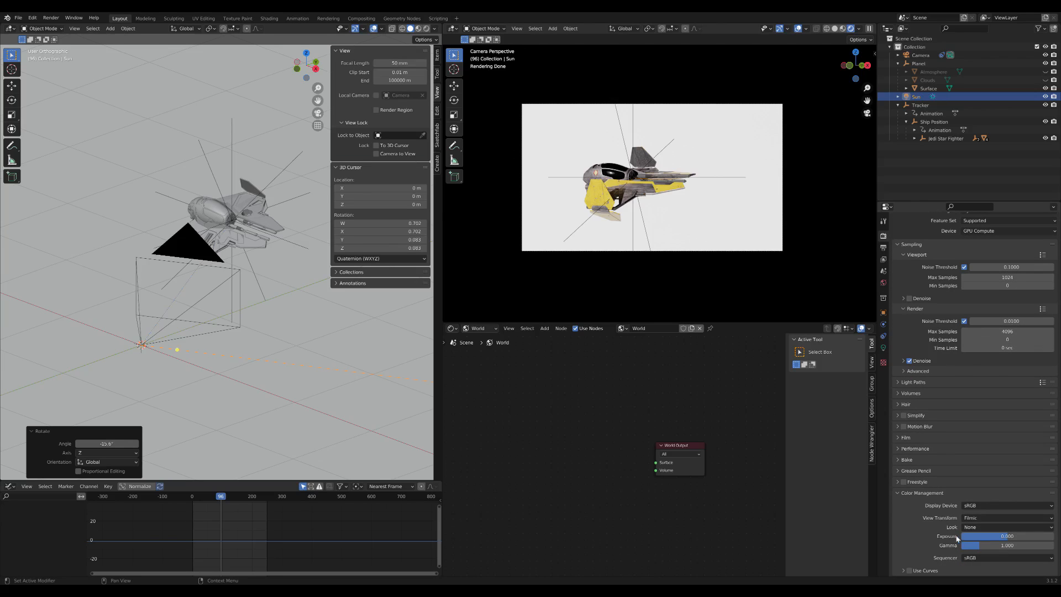
{"action": "left_click", "coordinate": [975, 527]}
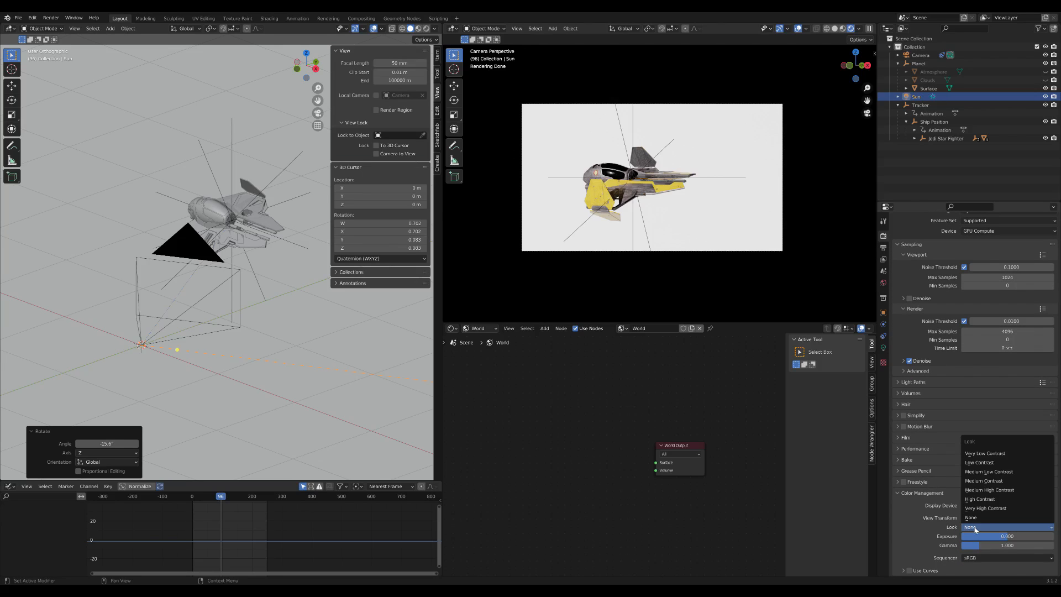
{"action": "left_click", "coordinate": [990, 500]}
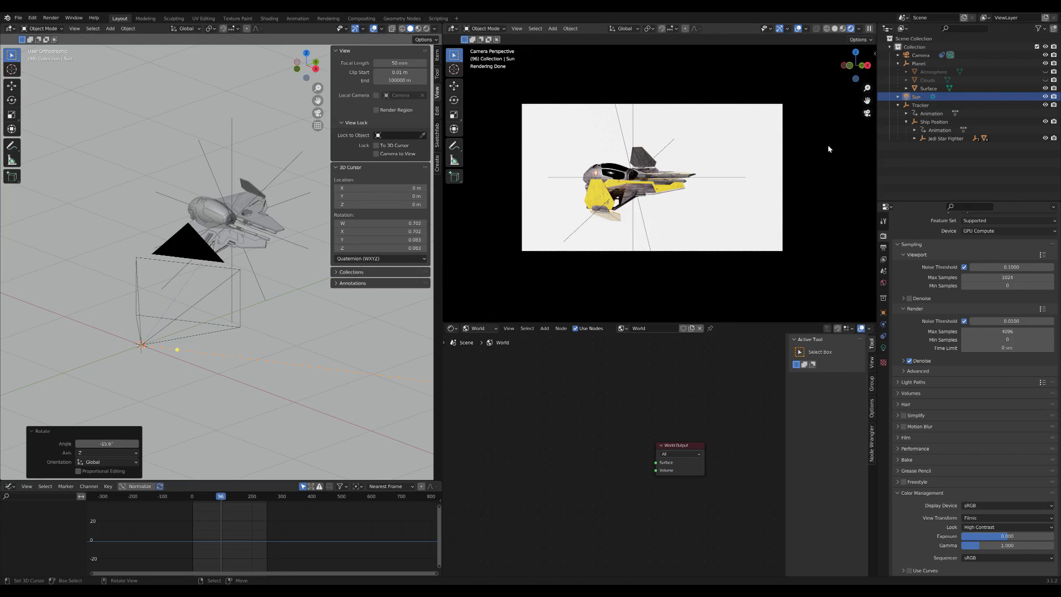
Scrub through the animation to review the ship against the planet, stopping at frame 67.
{"action": "left_click_drag", "start_coordinate": [219, 526], "coordinate": [193, 533]}
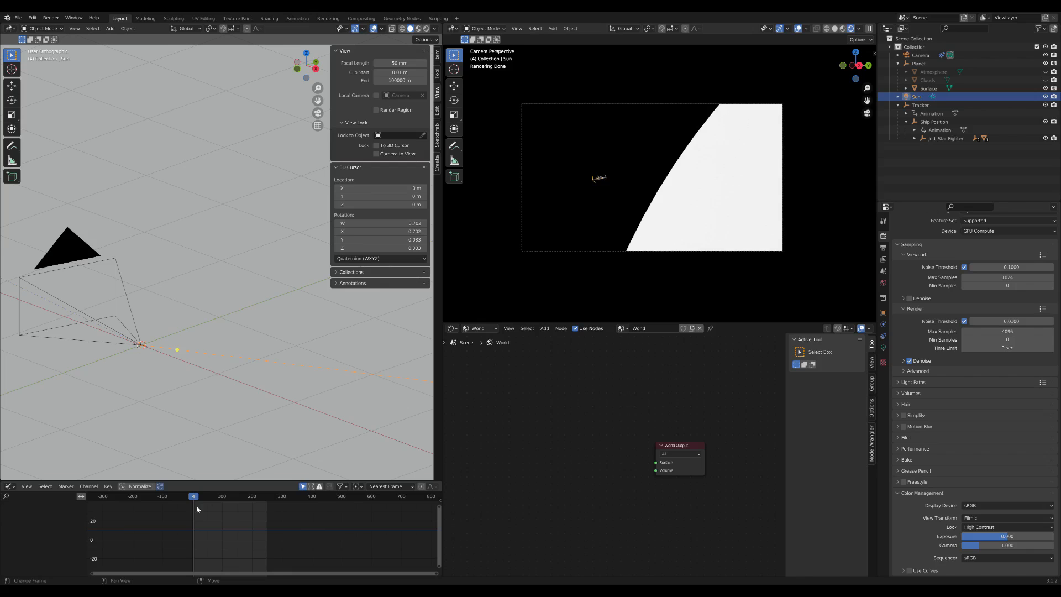
{"action": "left_click_drag", "start_coordinate": [193, 514], "coordinate": [260, 518]}
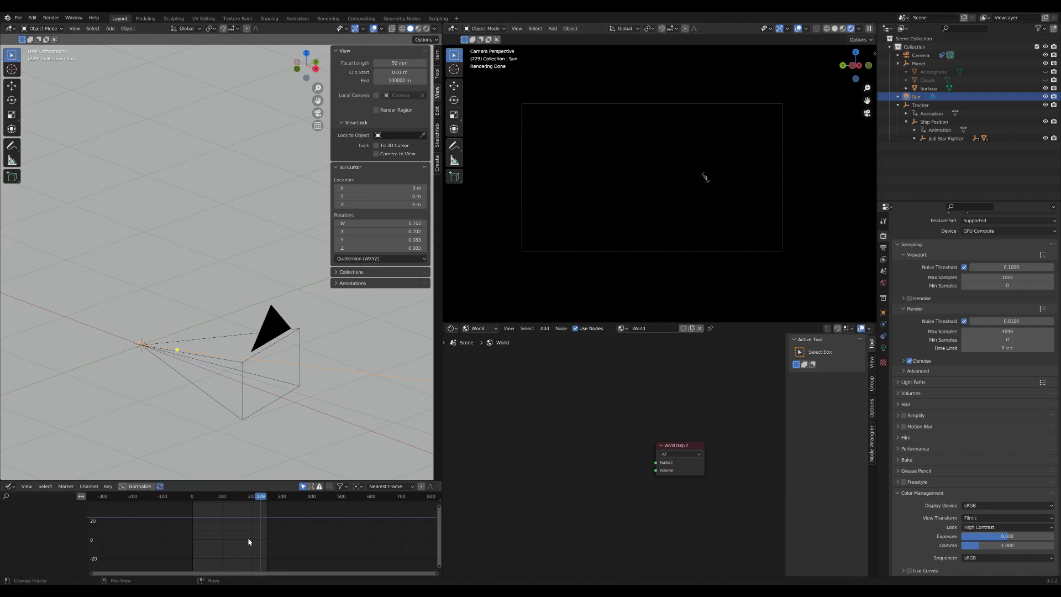
{"action": "left_click_drag", "start_coordinate": [248, 519], "coordinate": [213, 522]}
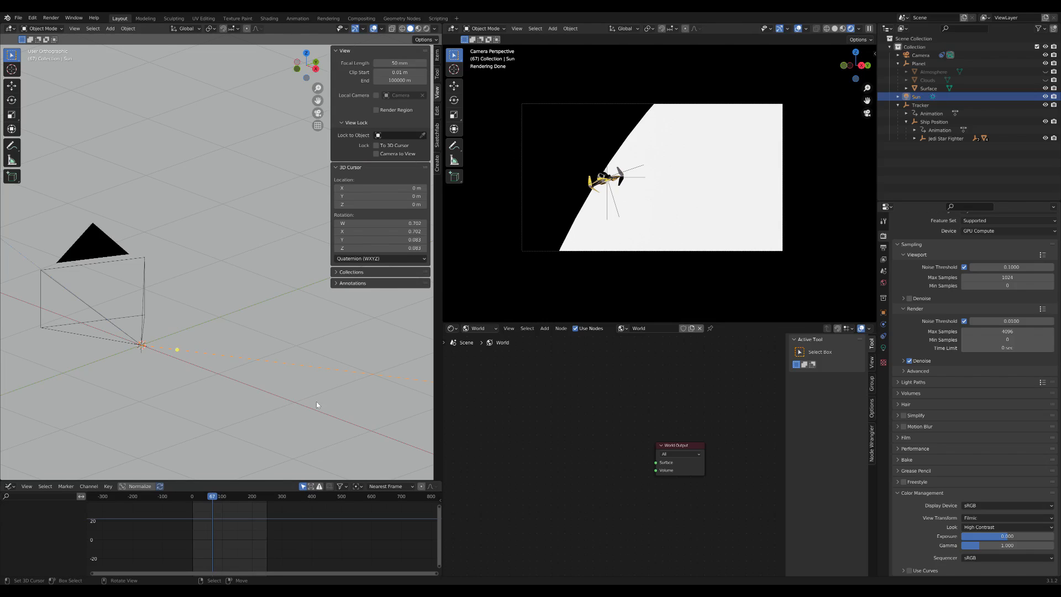
Create a new object material named Surface on the planet's Surface sphere.
{"action": "left_click", "coordinate": [928, 89]}
{"action": "left_click", "coordinate": [478, 328]}
{"action": "left_click", "coordinate": [486, 338]}
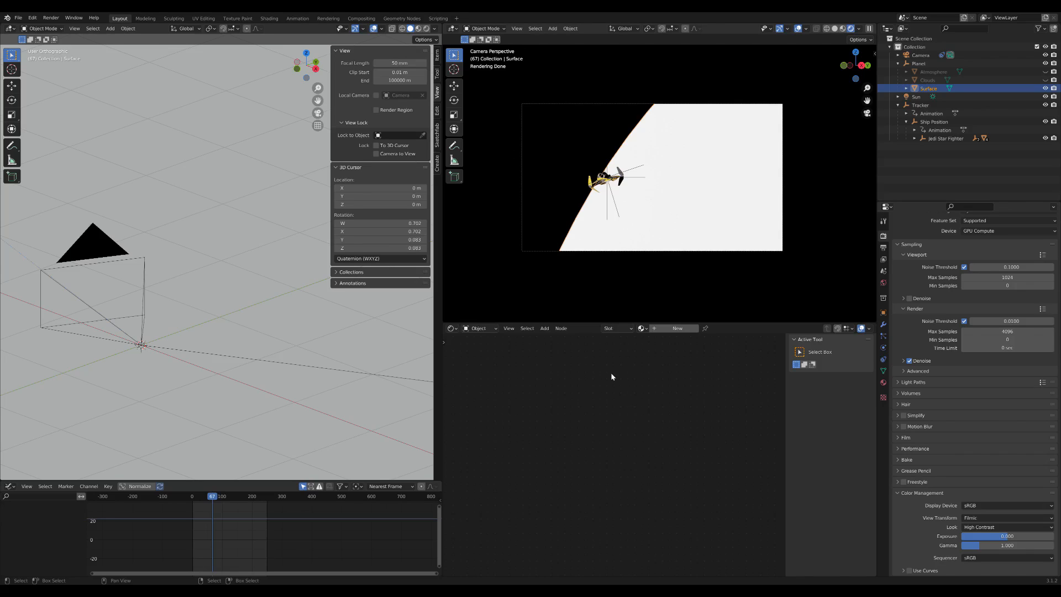
{"action": "left_click", "coordinate": [670, 329]}
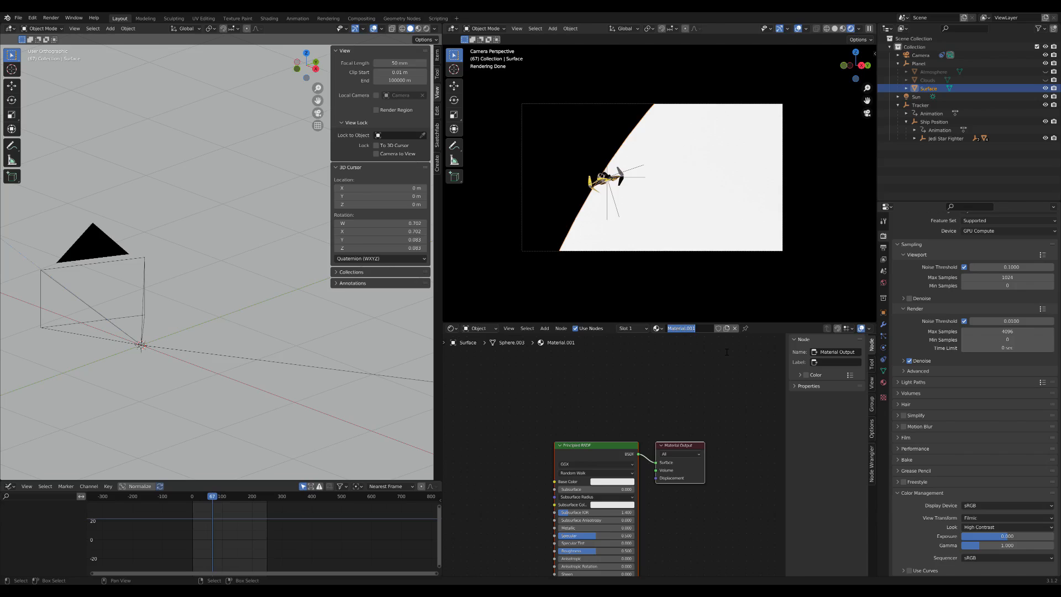
{"action": "type", "text": "Surface"}
{"action": "key", "text": "Return"}
Replace the Principled BSDF with the Earth node group and connect its Surface output to the Material Output's Surface input.
{"action": "left_click", "coordinate": [624, 450]}
{"action": "key", "text": "x"}
{"action": "scroll", "coordinate": [575, 437], "scroll_direction": "down", "scroll_amount": 1}
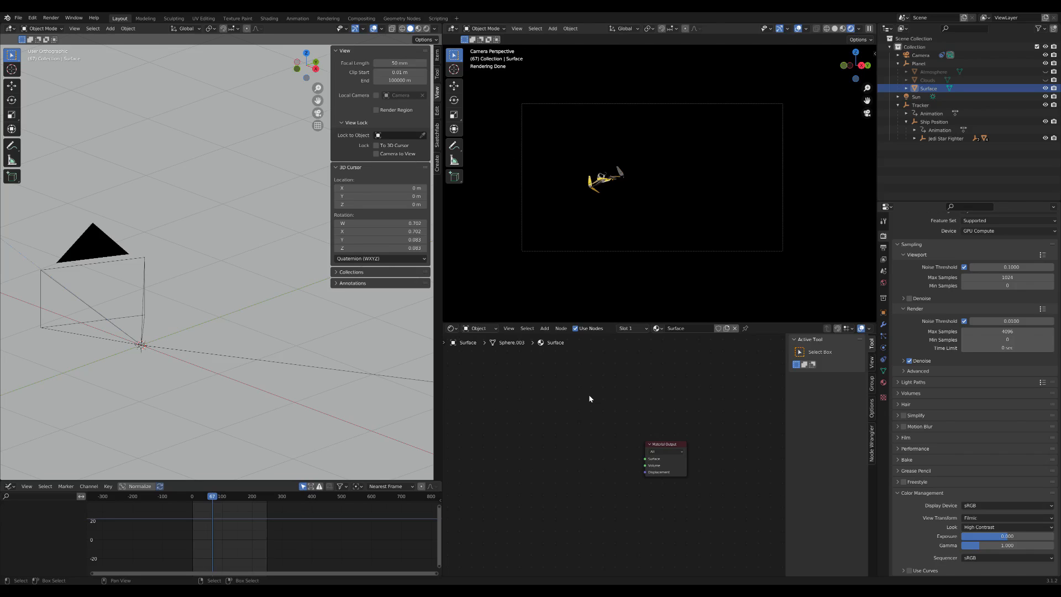
{"action": "key", "text": "shift+a"}
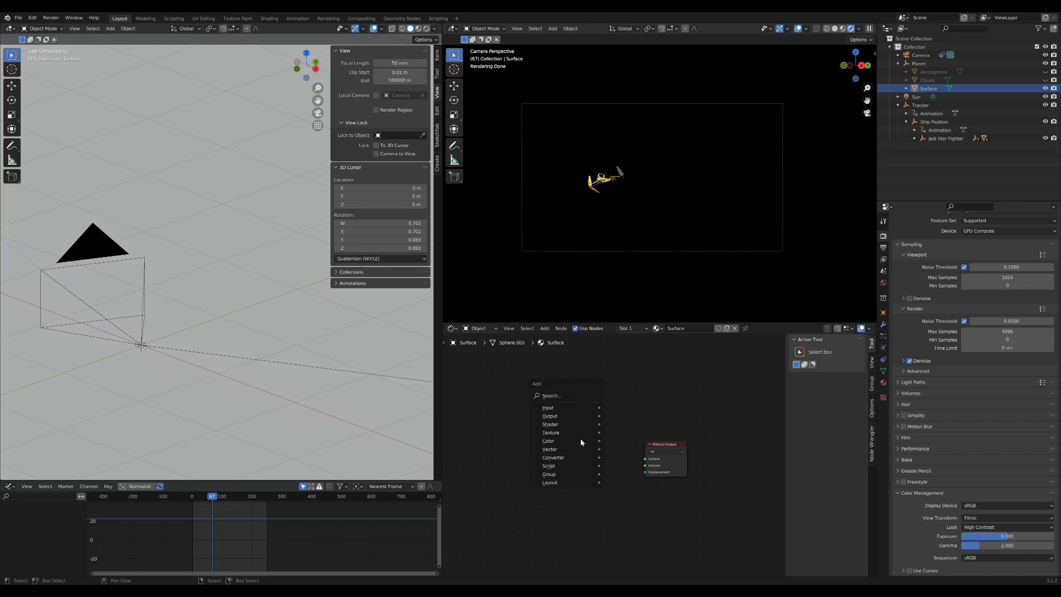
{"action": "mouse_move", "coordinate": [571, 474]}
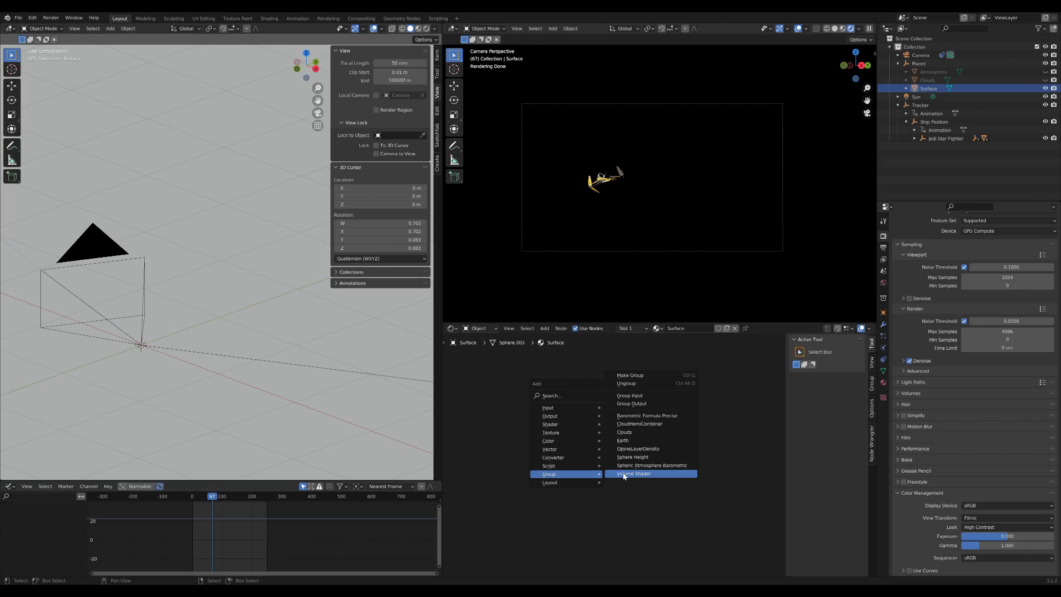
{"action": "left_click", "coordinate": [622, 440]}
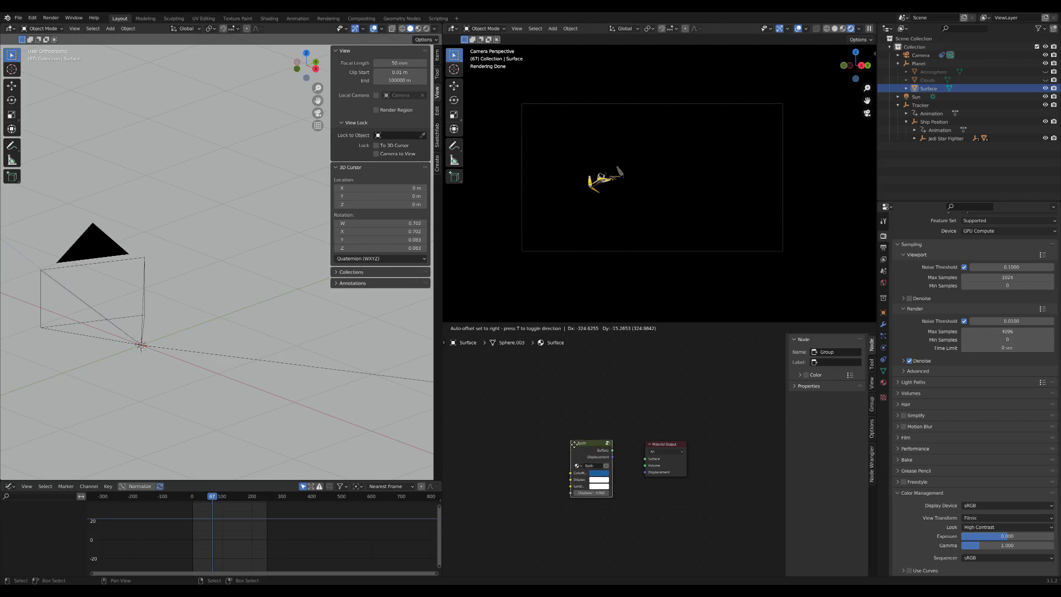
{"action": "left_click", "coordinate": [575, 443]}
{"action": "scroll", "coordinate": [626, 449], "scroll_direction": "up", "scroll_amount": 3}
{"action": "left_click_drag", "start_coordinate": [613, 438], "coordinate": [667, 451]}
{"action": "middle_click_drag", "start_coordinate": [622, 417], "coordinate": [646, 403]}
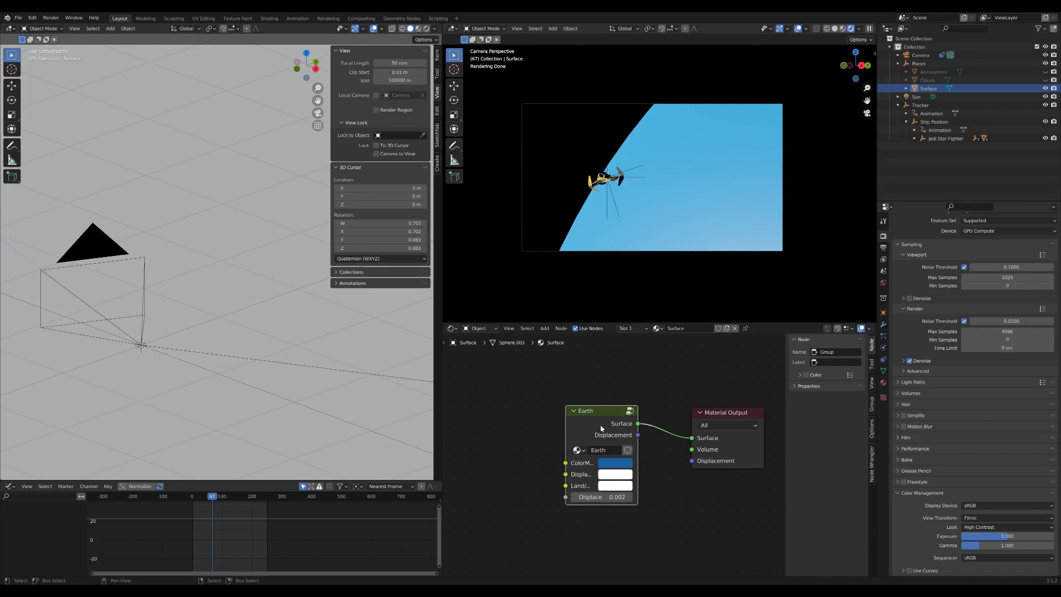
Feed the Earth group's ColorMap input from the Color output of a new Image Texture node using 21k_earth.jpg.
{"action": "middle_click_drag", "start_coordinate": [537, 444], "coordinate": [594, 428]}
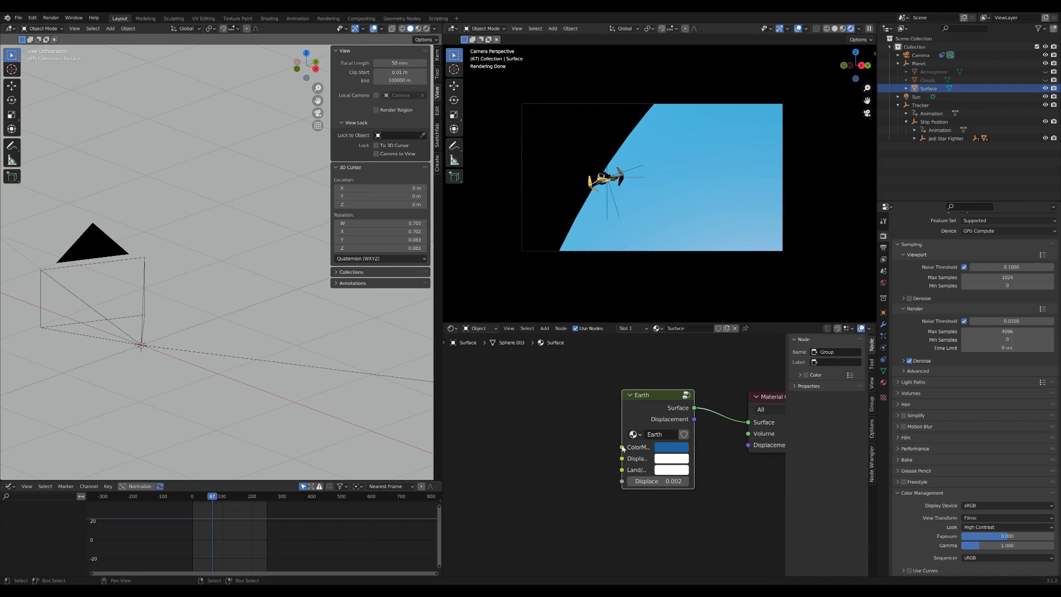
{"action": "left_click_drag", "start_coordinate": [622, 447], "coordinate": [530, 427]}
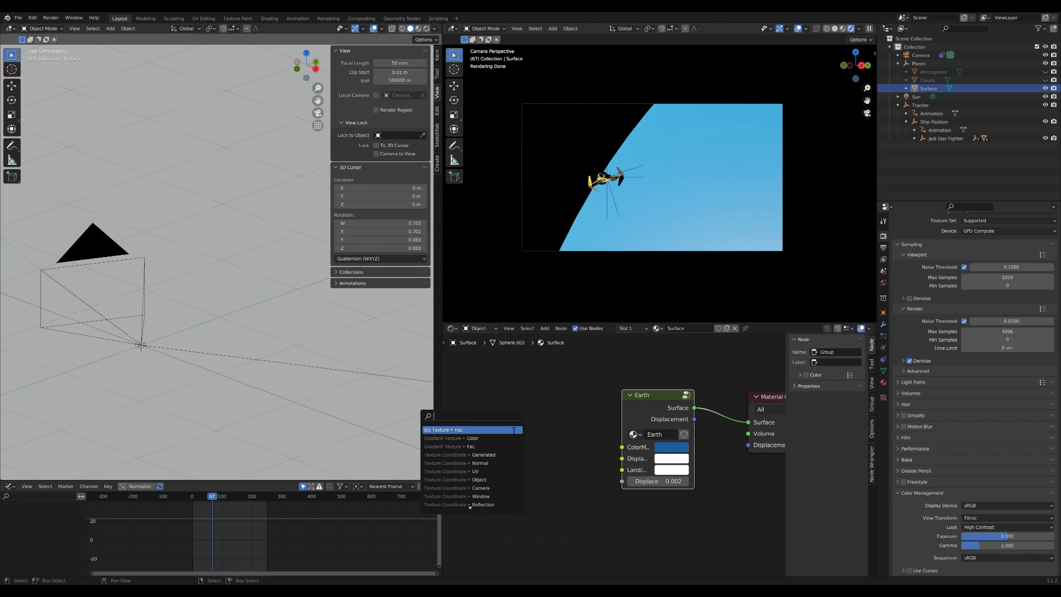
{"action": "type", "text": "image"}
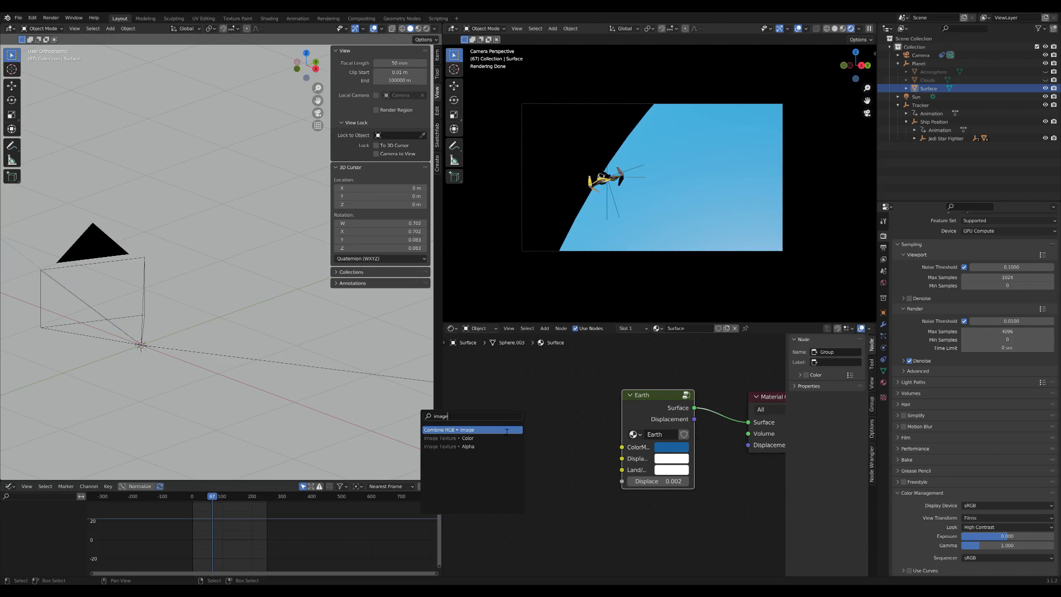
{"action": "left_click", "coordinate": [476, 438]}
{"action": "left_click", "coordinate": [534, 423]}
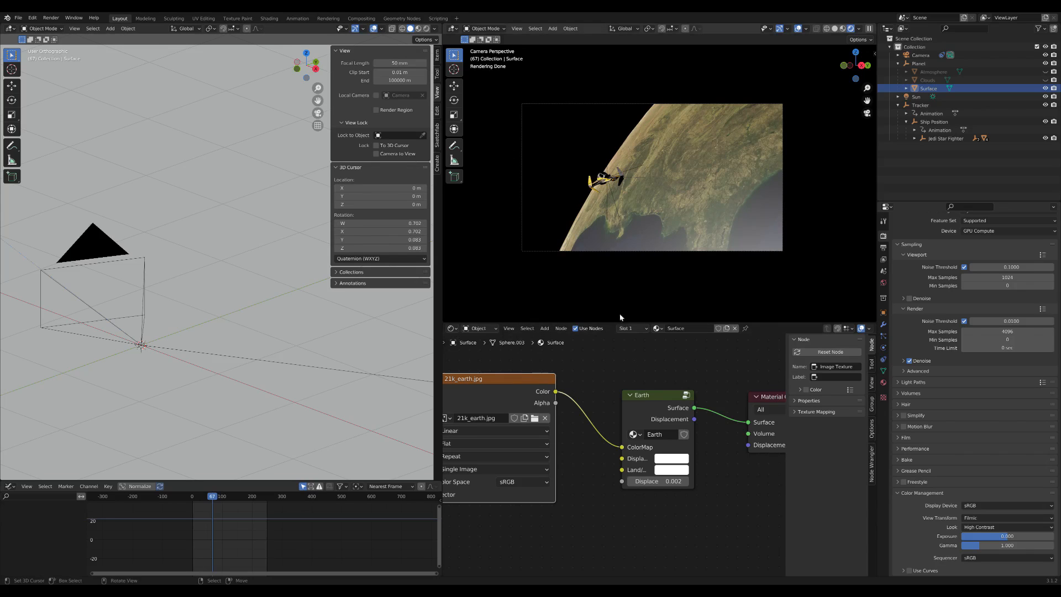
Duplicate the color map's Image Texture node, switch it to earth_topo.png and connect its Color to the Earth group's Displacement/Height input.
{"action": "scroll", "coordinate": [593, 427], "scroll_direction": "down", "scroll_amount": 3}
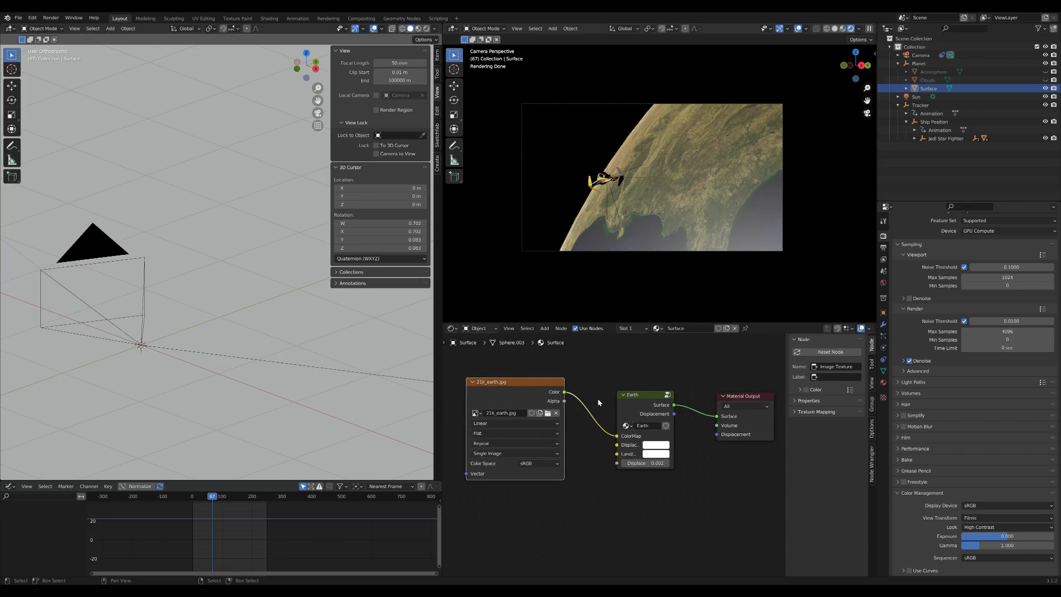
{"action": "left_click_drag", "start_coordinate": [568, 404], "coordinate": [543, 387]}
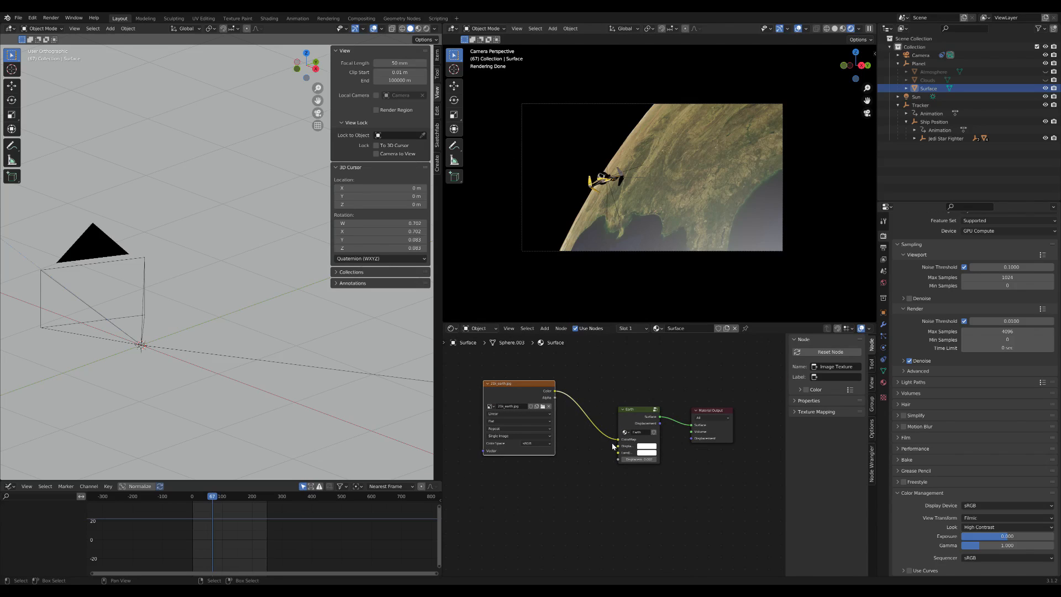
{"action": "left_click_drag", "start_coordinate": [623, 422], "coordinate": [591, 450]}
{"action": "left_click", "coordinate": [541, 388]}
{"action": "key", "text": "shift+d"}
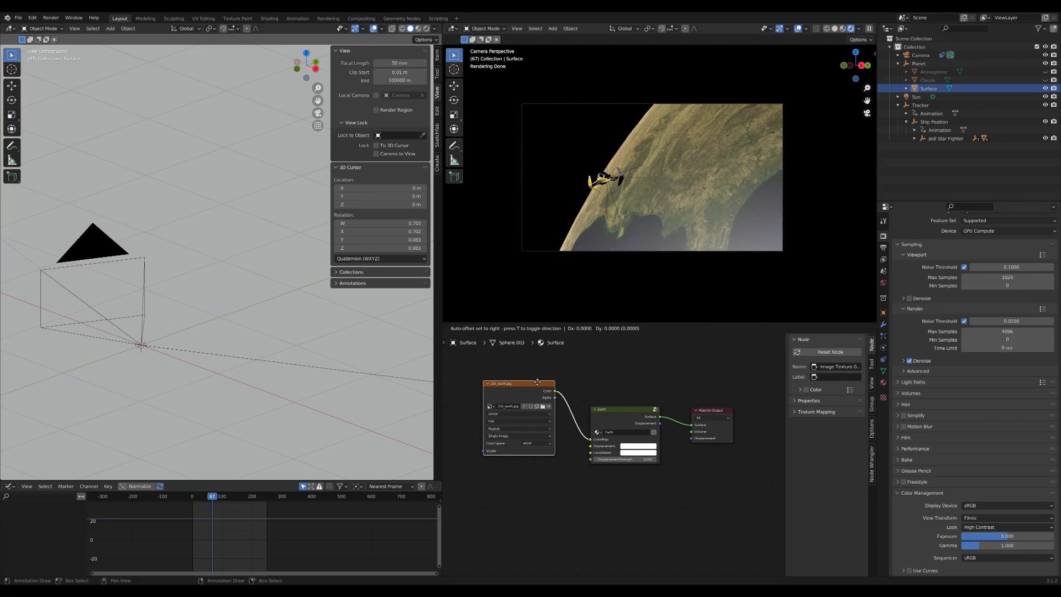
{"action": "left_click", "coordinate": [536, 461]}
{"action": "left_click_drag", "start_coordinate": [555, 470], "coordinate": [591, 446]}
{"action": "scroll", "coordinate": [541, 493], "scroll_direction": "up", "scroll_amount": 2}
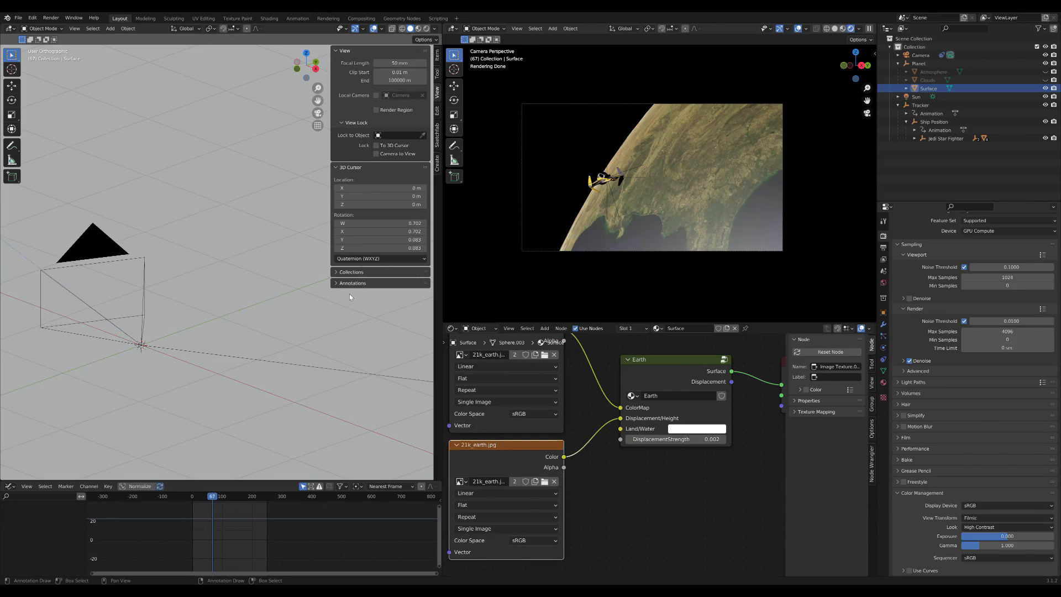
Duplicate the earth_topo.png texture node, switch it to earth_waterland.png and connect its Color to the Earth group's Land/Water input.
{"action": "scroll", "coordinate": [573, 468], "scroll_direction": "down", "scroll_amount": 4}
{"action": "middle_click_drag", "start_coordinate": [587, 479], "coordinate": [589, 430]}
{"action": "key", "text": "shift+d"}
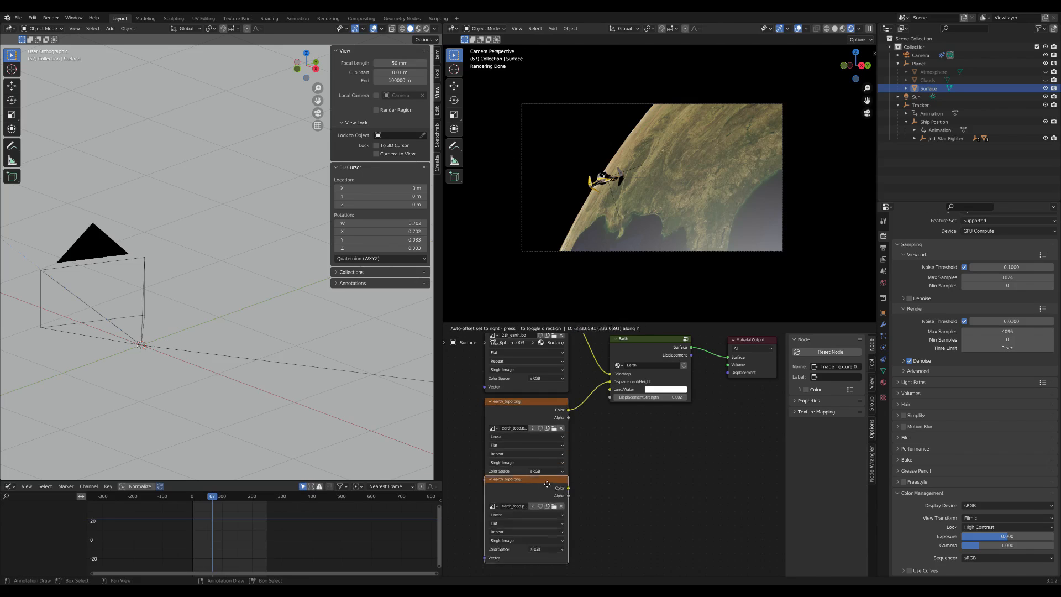
{"action": "left_click", "coordinate": [547, 495]}
{"action": "left_click_drag", "start_coordinate": [568, 500], "coordinate": [610, 390]}
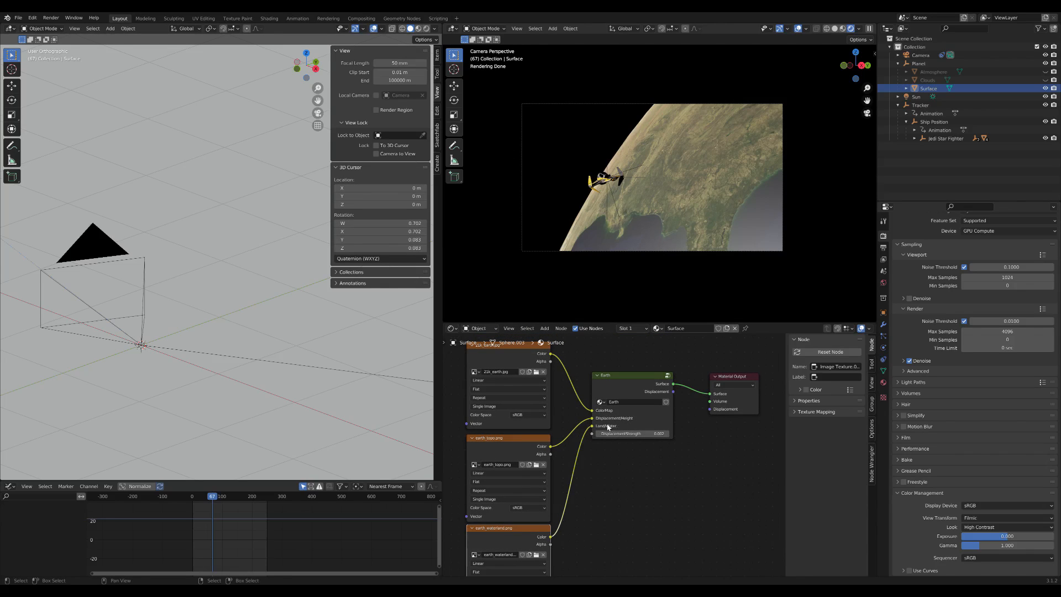
Preview the earth_waterland.png texture on the planet and set its color space to Non-Color.
{"action": "left_click", "coordinate": [533, 527], "text": "ctrl+shift"}
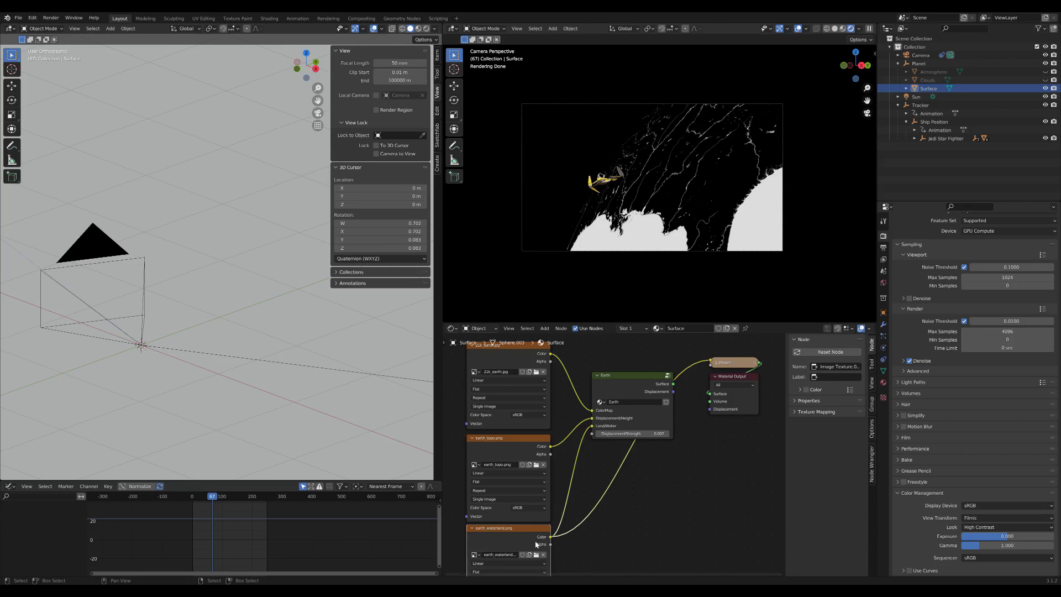
{"action": "scroll", "coordinate": [559, 485], "scroll_direction": "down", "scroll_amount": 2, "text": "shift"}
{"action": "left_click", "coordinate": [520, 538]}
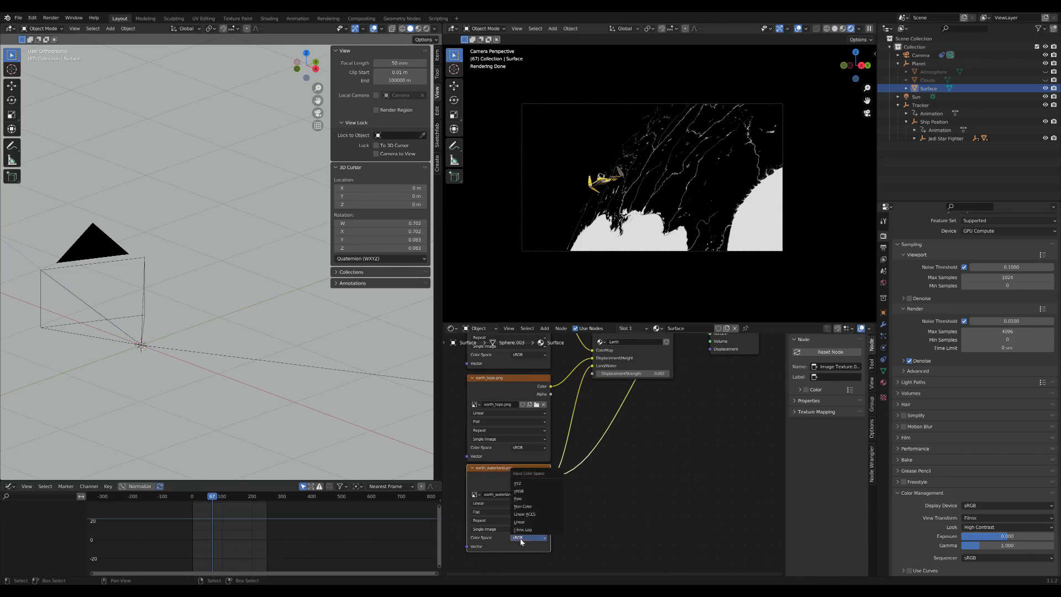
{"action": "left_click", "coordinate": [529, 508]}
Preview the earth_topo.png texture on the planet and set its color space to Non-Color.
{"action": "left_click", "coordinate": [522, 383], "text": "ctrl+shift"}
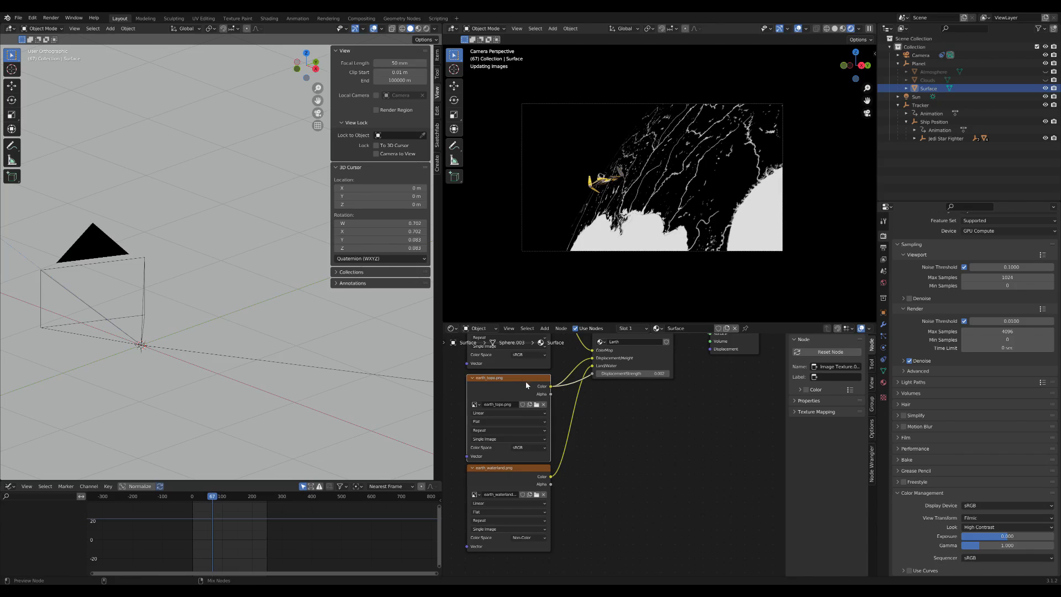
{"action": "middle_click_drag", "start_coordinate": [553, 417], "coordinate": [567, 436]}
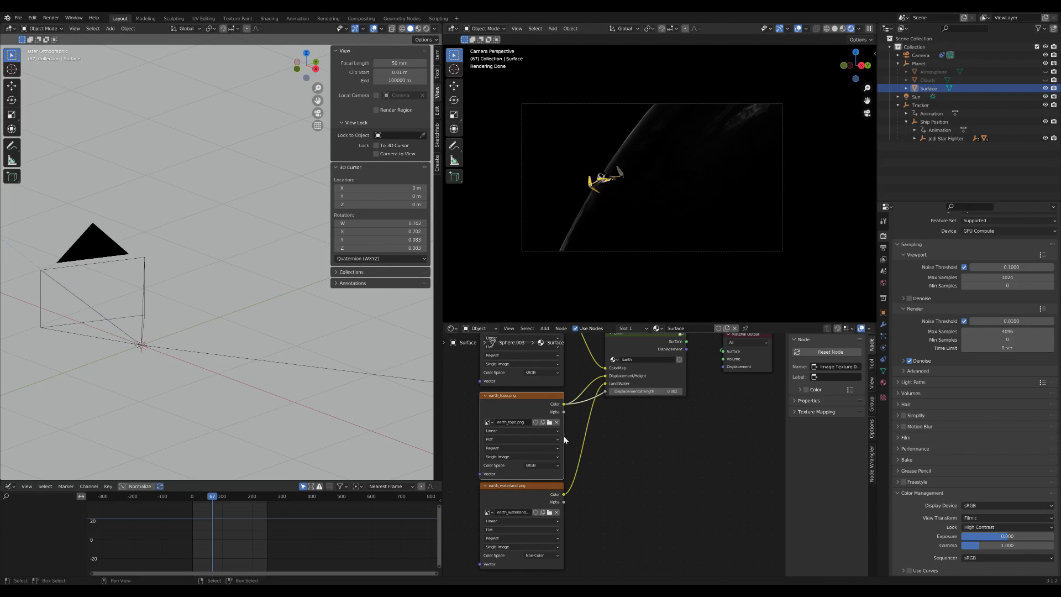
{"action": "left_click", "coordinate": [537, 466]}
{"action": "left_click", "coordinate": [531, 494]}
Preview the 21k_earth.jpg color texture alone, then route the Earth group's Surface back to the Material Output.
{"action": "scroll", "coordinate": [570, 396], "scroll_direction": "up", "scroll_amount": 1, "text": "shift"}
{"action": "scroll", "coordinate": [553, 381], "scroll_direction": "up", "scroll_amount": 1, "text": "shift"}
{"action": "left_click", "coordinate": [536, 365], "text": "ctrl+shift"}
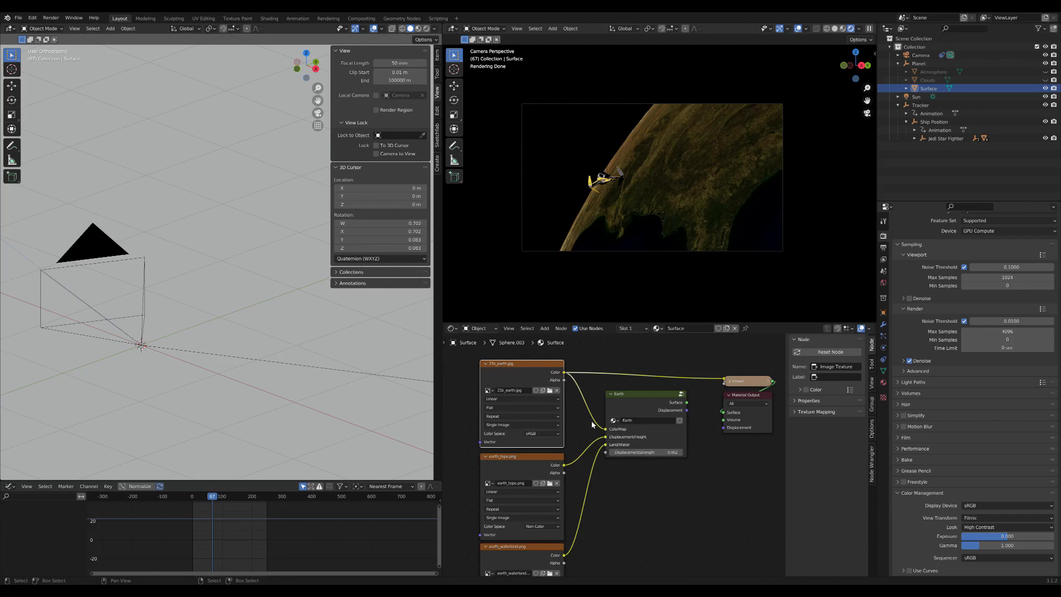
{"action": "left_click", "coordinate": [665, 404], "text": "ctrl+shift"}
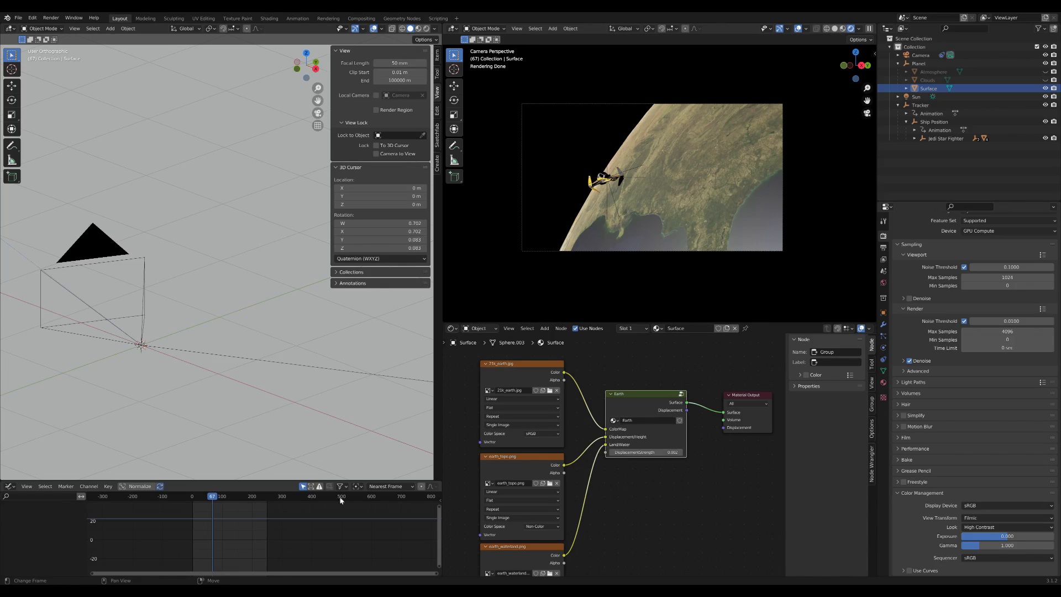
Scrub the animation to frame 66 and unhide the planet's Atmosphere sphere in the viewport.
{"action": "key", "text": "space"}
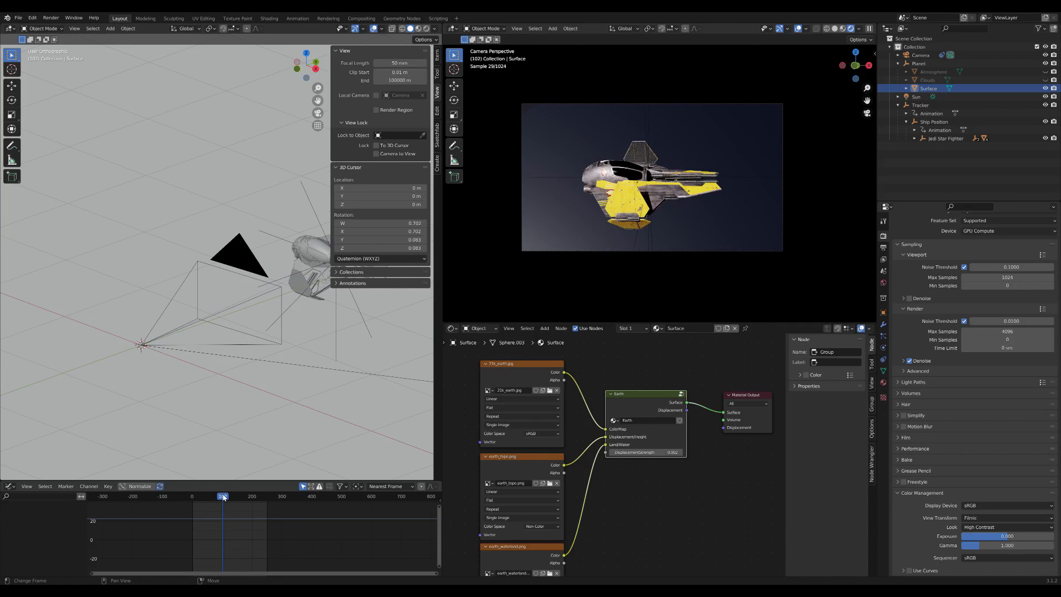
{"action": "left_click_drag", "start_coordinate": [219, 497], "coordinate": [212, 497]}
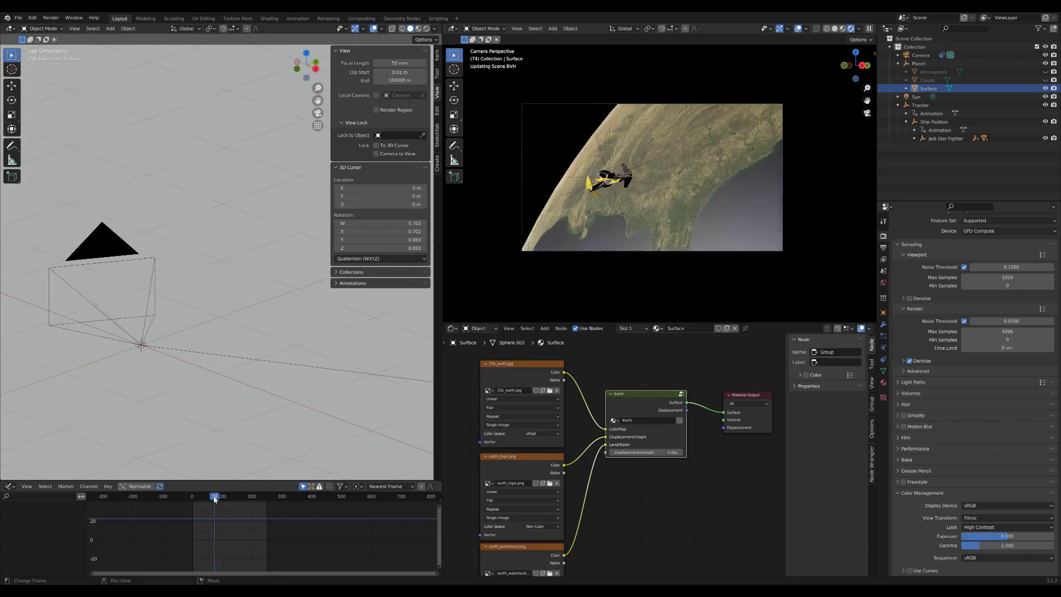
{"action": "left_click", "coordinate": [934, 72]}
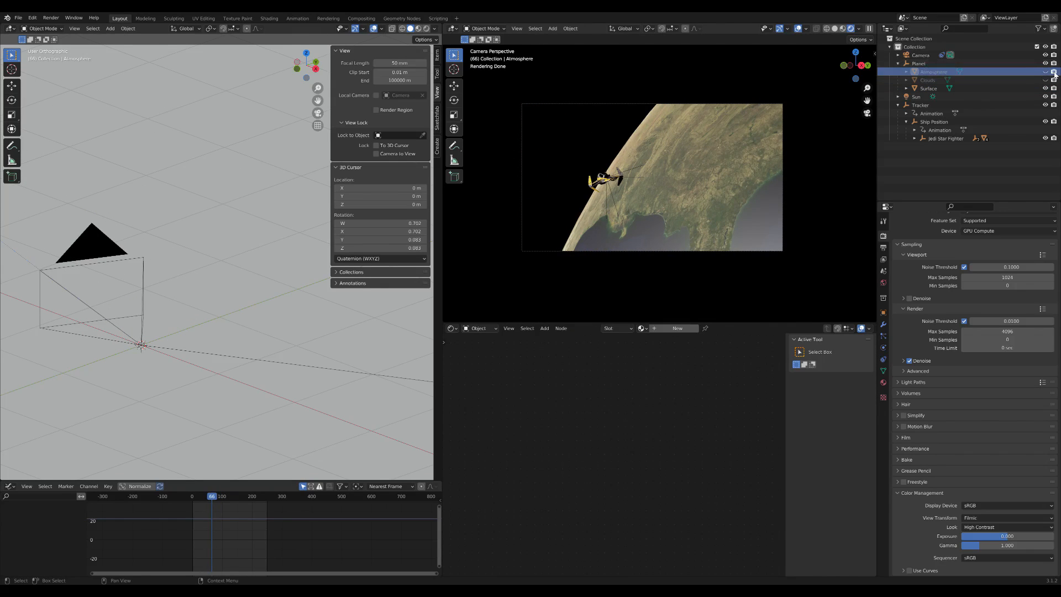
{"action": "left_click", "coordinate": [1046, 72]}
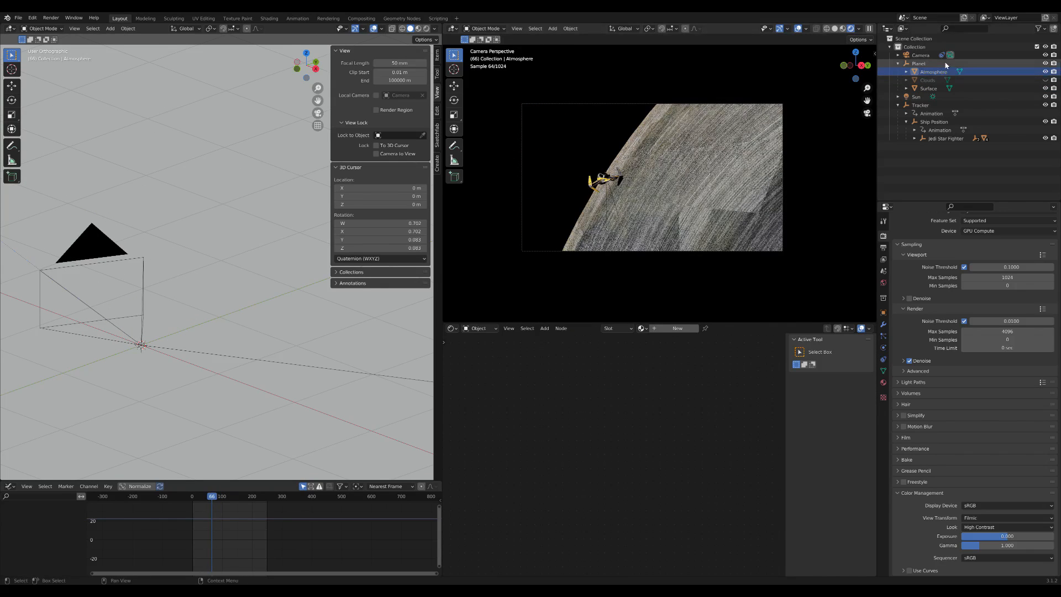
Scale the Atmosphere sphere up slightly beyond the surface, to a scale of about 1.021.
{"action": "left_click", "coordinate": [930, 70]}
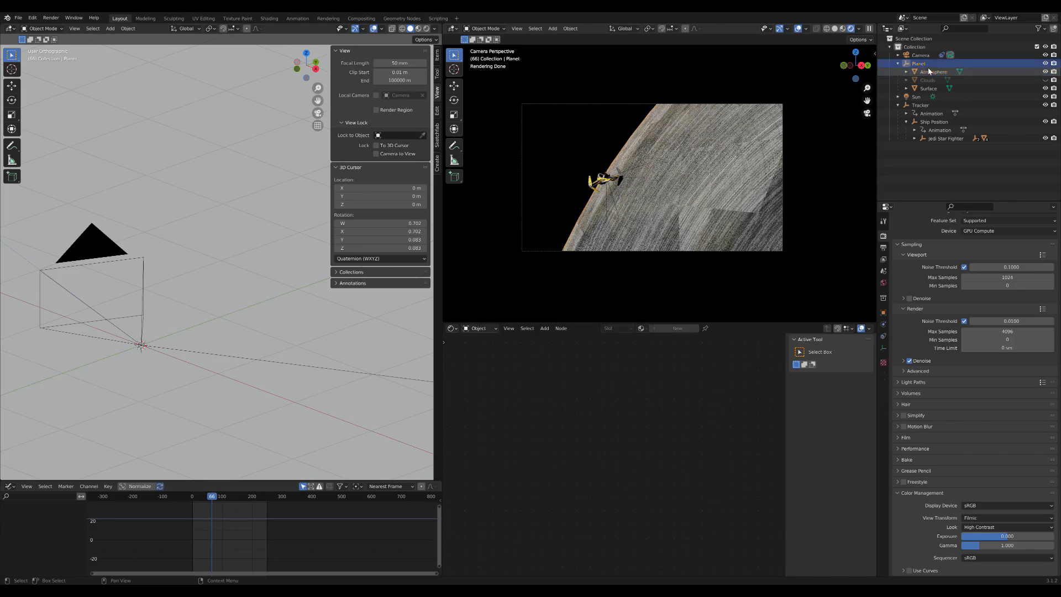
{"action": "key", "text": "s"}
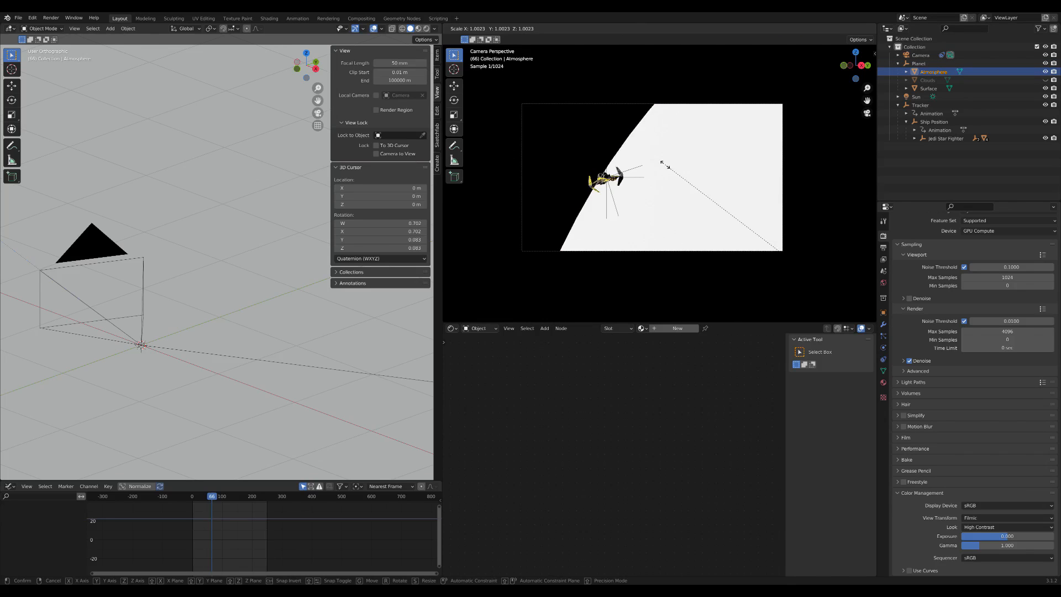
{"action": "left_click", "coordinate": [658, 162]}
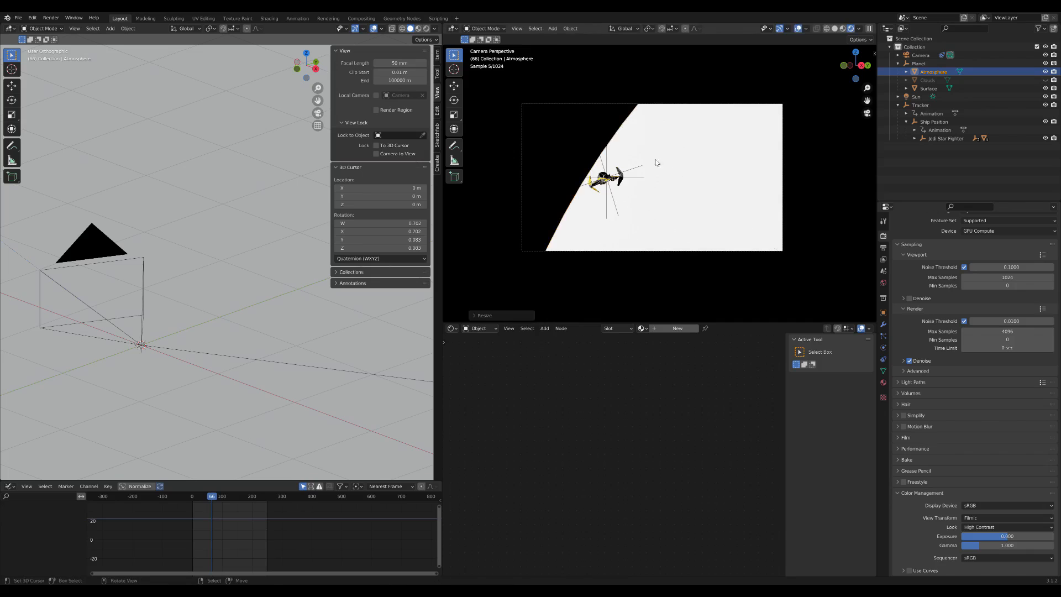
Create a new material named At5mosphere on the Atmosphere sphere.
{"action": "left_click", "coordinate": [659, 328]}
{"action": "double_click", "coordinate": [688, 328]}
{"action": "type", "text": "At5mosphere"}
{"action": "key", "text": "Return"}
Replace the Principled BSDF with the Spheric Atmosphere Barometric group and connect its Volume output to the Material Output's Volume input.
{"action": "left_click", "coordinate": [684, 397]}
{"action": "key", "text": "x"}
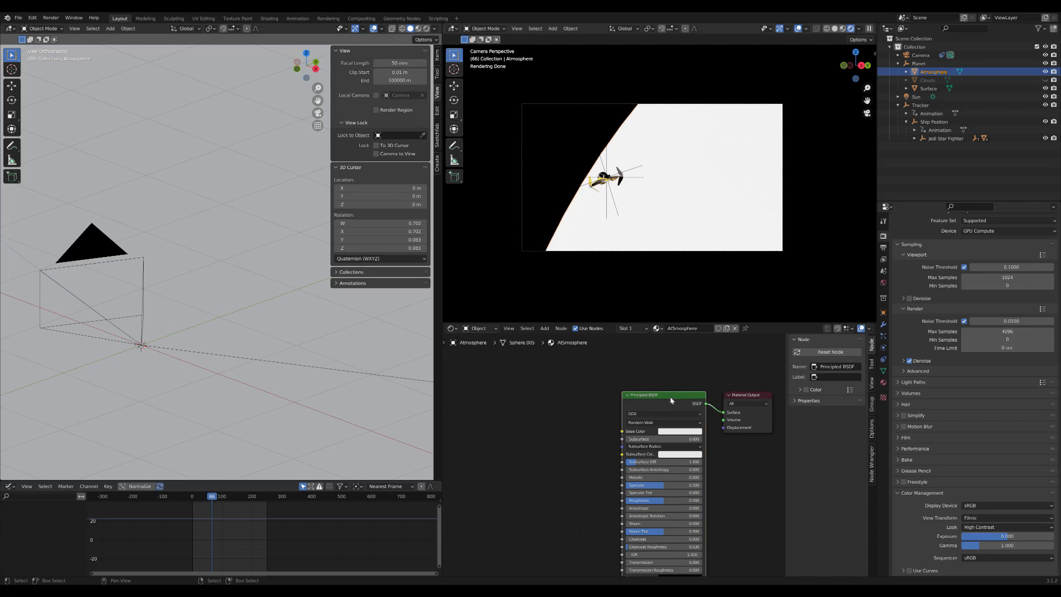
{"action": "key", "text": "shift+a"}
{"action": "mouse_move", "coordinate": [631, 403]}
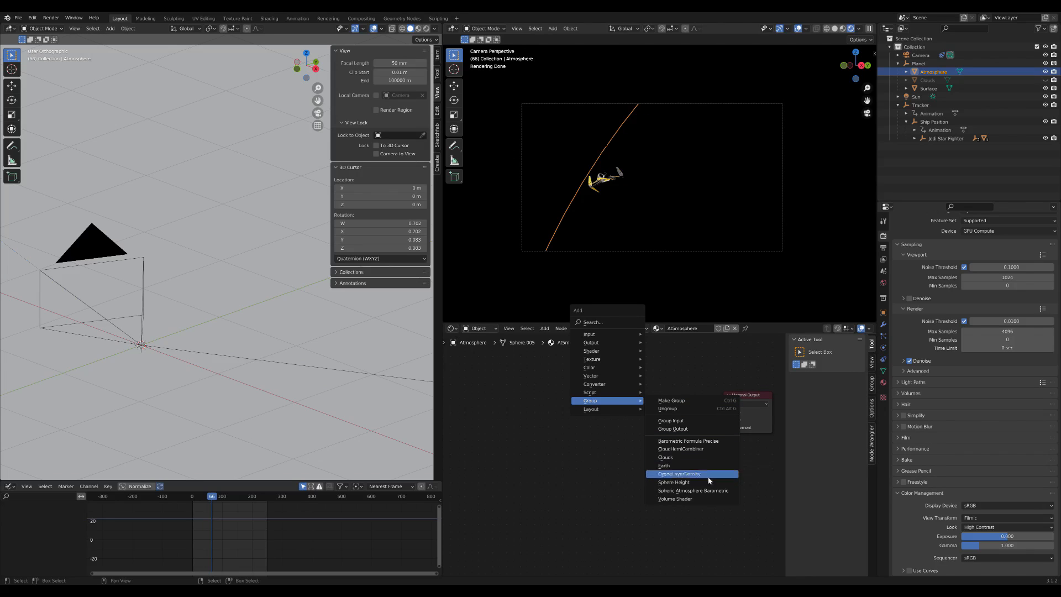
{"action": "left_click", "coordinate": [702, 490]}
{"action": "left_click", "coordinate": [603, 393]}
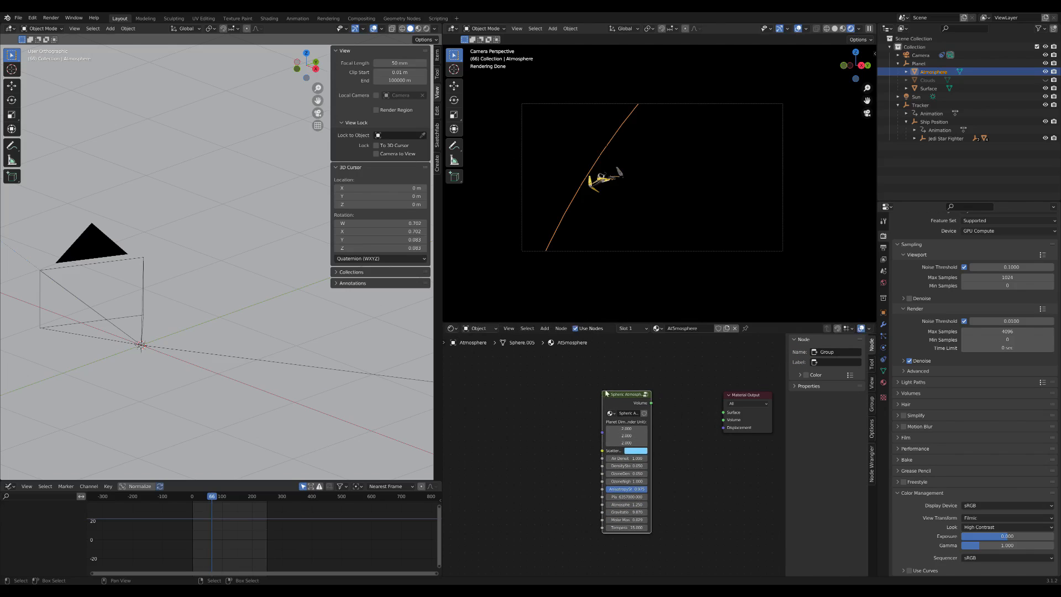
{"action": "left_click_drag", "start_coordinate": [654, 413], "coordinate": [728, 423]}
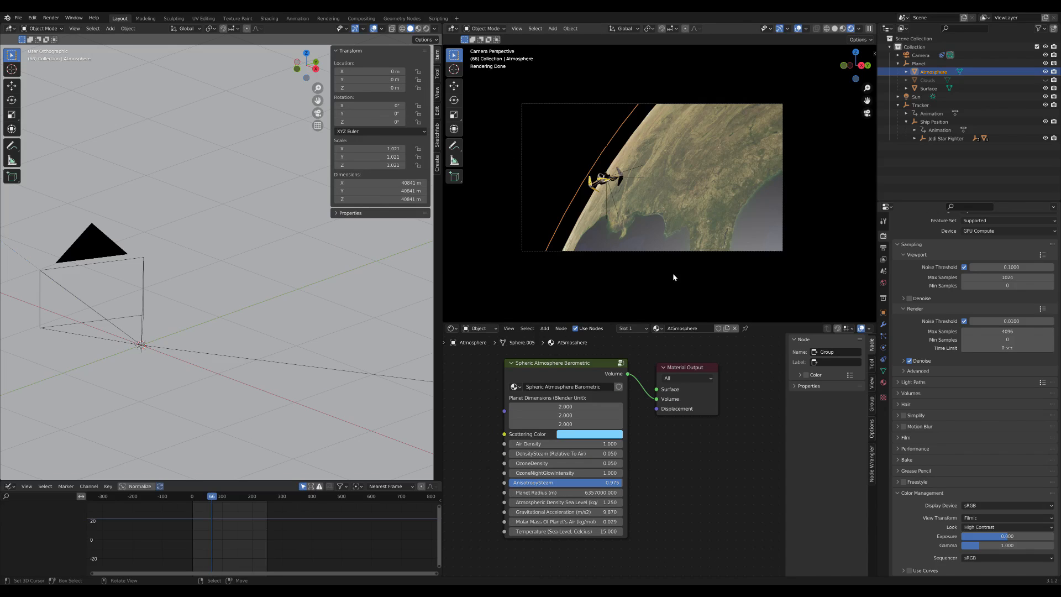
Feed the atmosphere group's Planet Dimensions input from a new Value node set to 40500.
{"action": "scroll", "coordinate": [483, 413], "scroll_direction": "down", "scroll_amount": 1}
{"action": "middle_click_drag", "start_coordinate": [485, 393], "coordinate": [523, 395]}
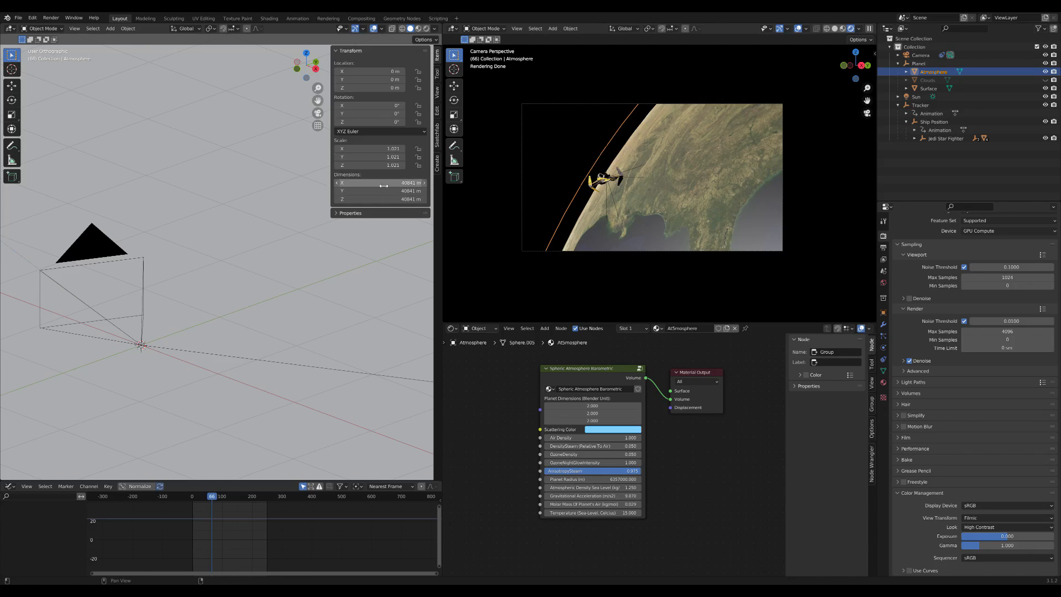
{"action": "left_click_drag", "start_coordinate": [536, 410], "coordinate": [483, 410]}
{"action": "type", "text": "val"}
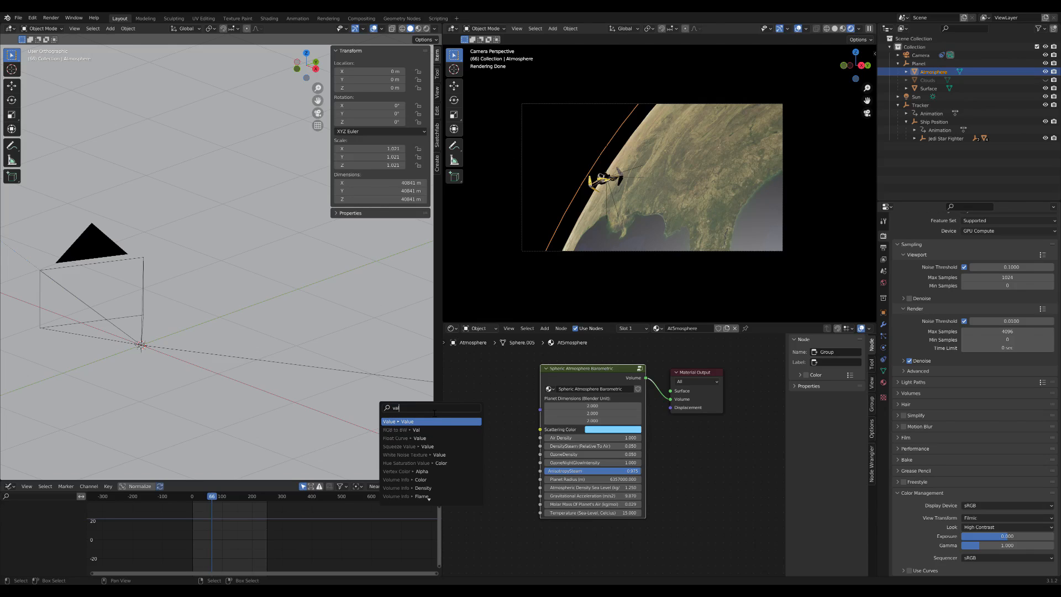
{"action": "key", "text": "Return"}
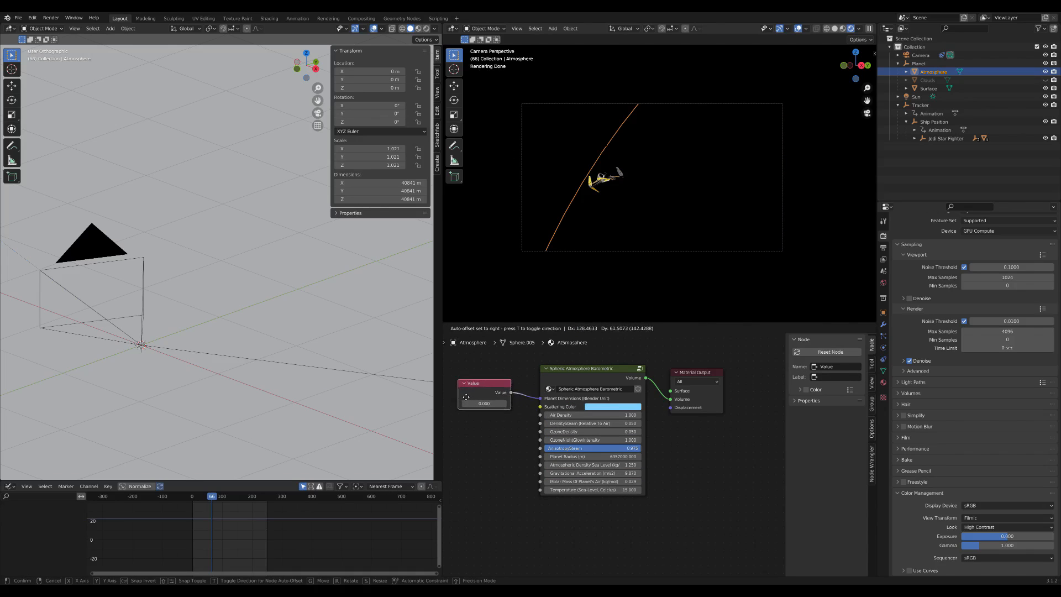
{"action": "left_click", "coordinate": [464, 396]}
{"action": "left_click", "coordinate": [482, 407]}
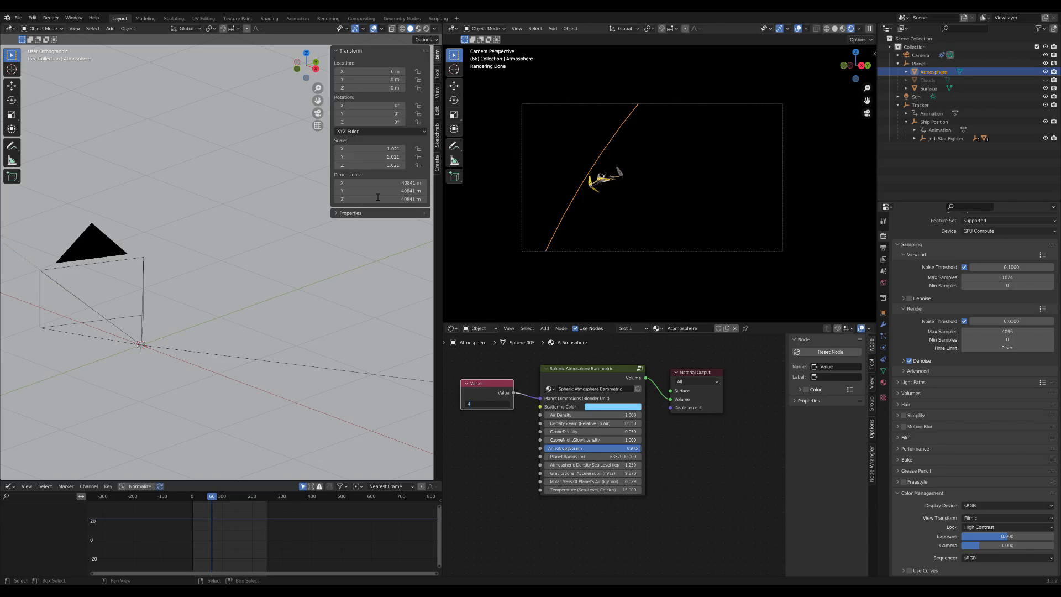
{"action": "key", "text": "Return"}
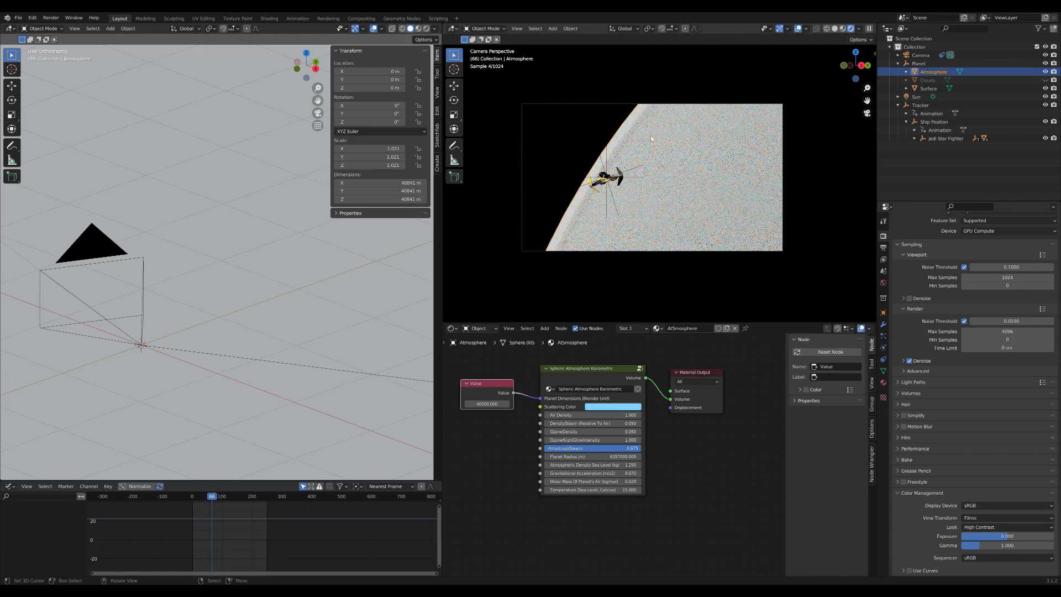
Set the atmosphere group's Air Density to 0 and its OzoneDensity to 0.005.
{"action": "scroll", "coordinate": [601, 449], "scroll_direction": "up", "scroll_amount": 2}
{"action": "left_click", "coordinate": [587, 409]}
{"action": "type", "text": "0"}
{"action": "key", "text": "Return"}
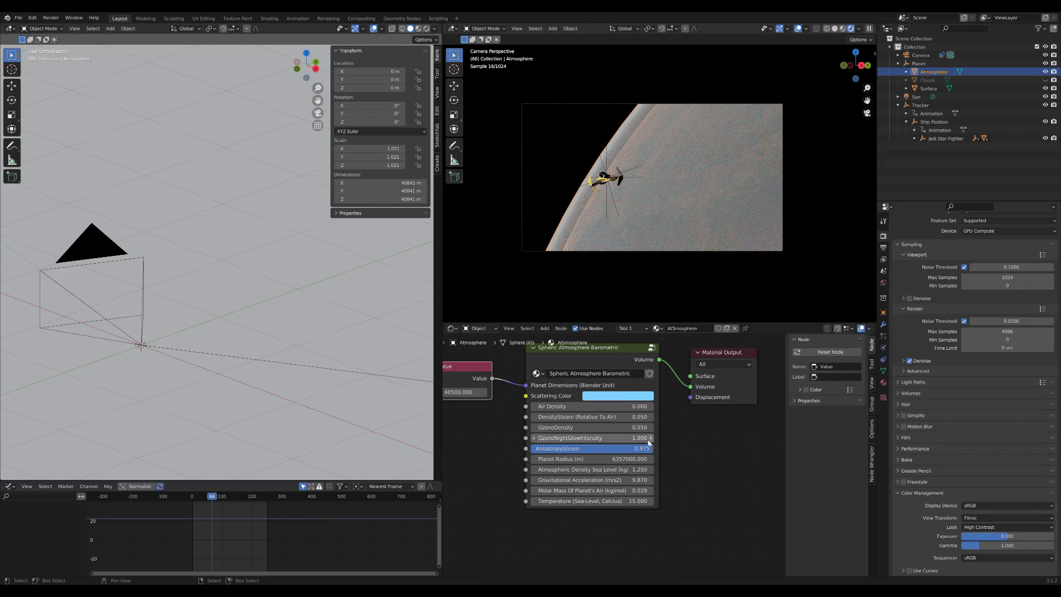
{"action": "left_click", "coordinate": [600, 430]}
{"action": "type", "text": "0.00"}
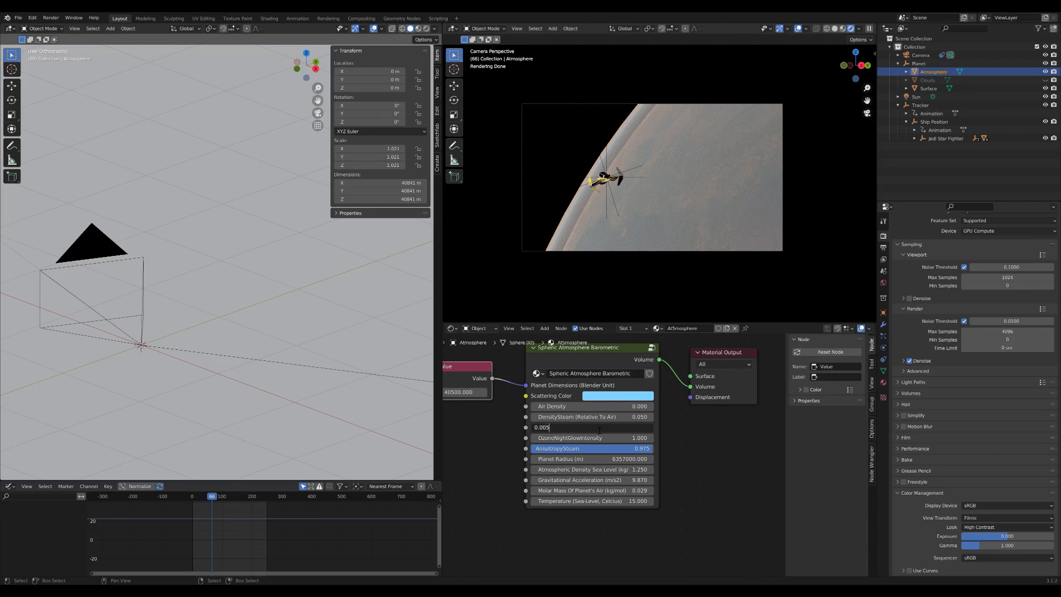
{"action": "type", "text": "5"}
{"action": "key", "text": "Return"}
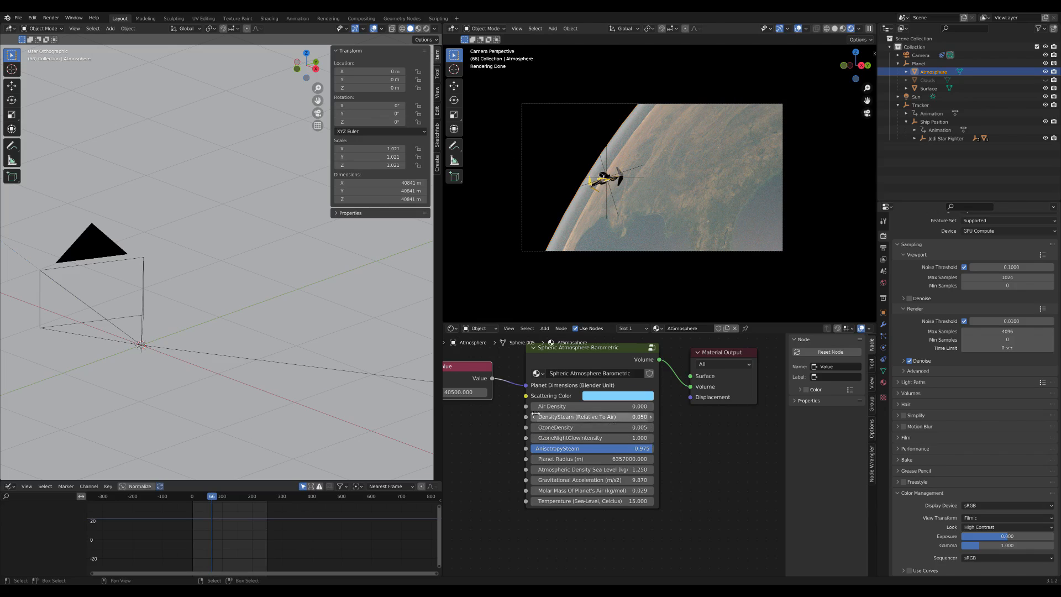
Retune the Value node driving Planet Dimensions, trying 41000 and lowering it to about 40767.5.
{"action": "middle_click_drag", "start_coordinate": [462, 428], "coordinate": [500, 427]}
{"action": "double_click", "coordinate": [496, 392]}
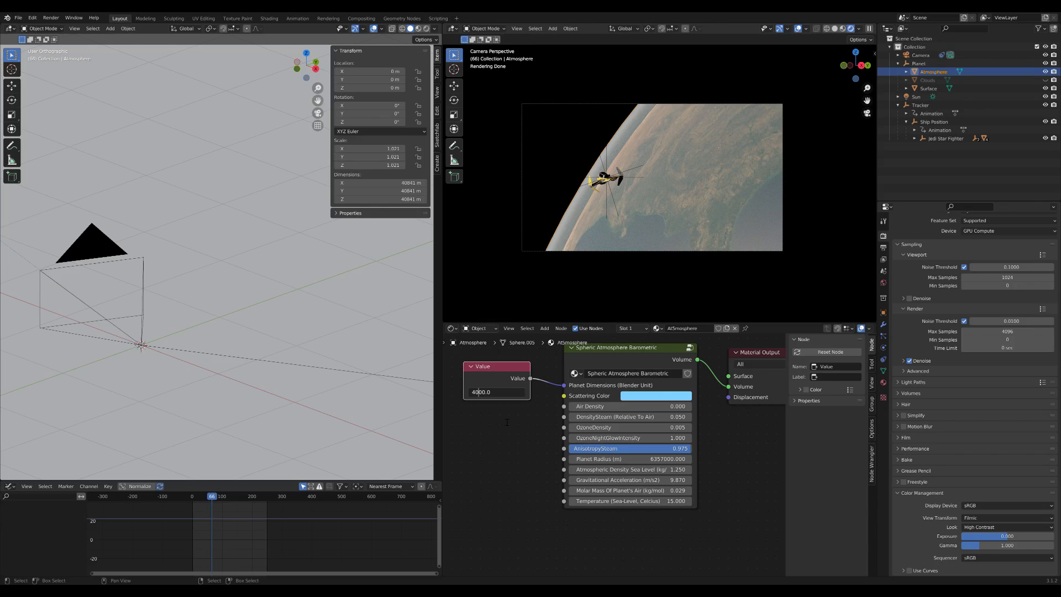
{"action": "key", "text": "Return"}
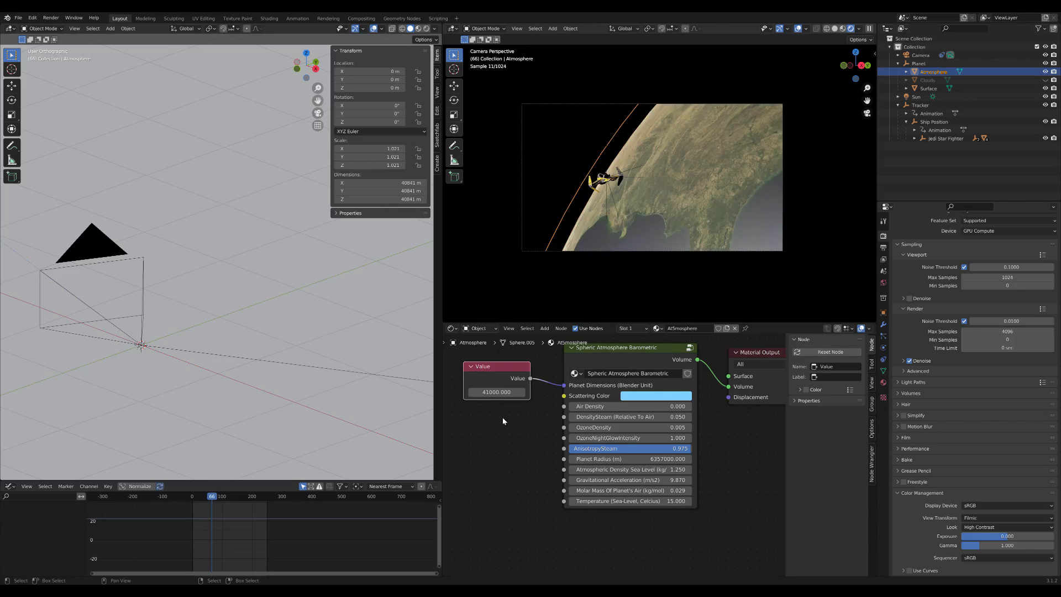
{"action": "left_click_drag", "start_coordinate": [486, 392], "coordinate": [484, 392]}
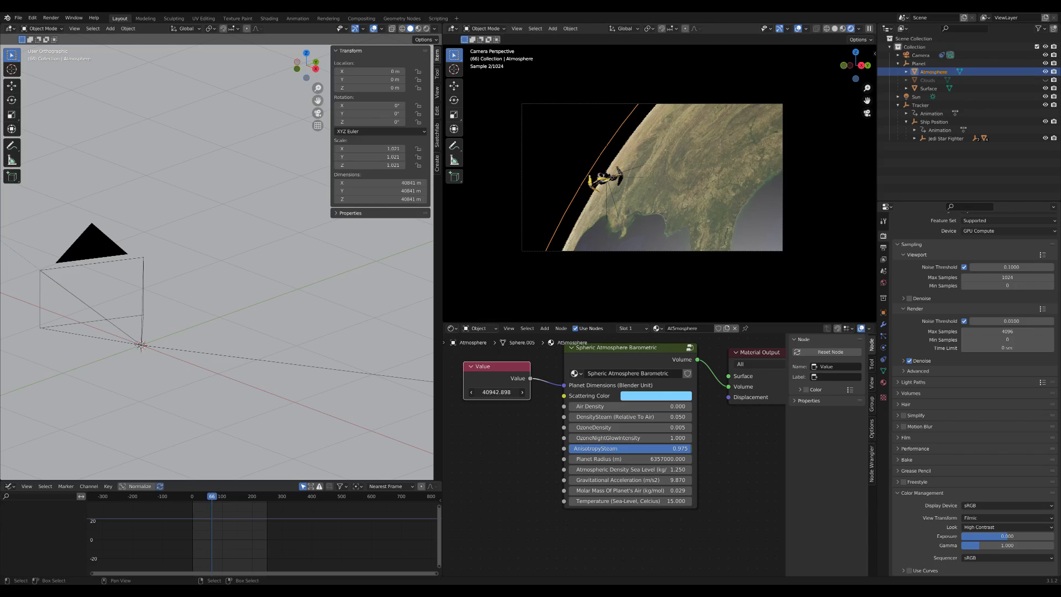
{"action": "left_click_drag", "start_coordinate": [496, 392], "coordinate": [491, 392]}
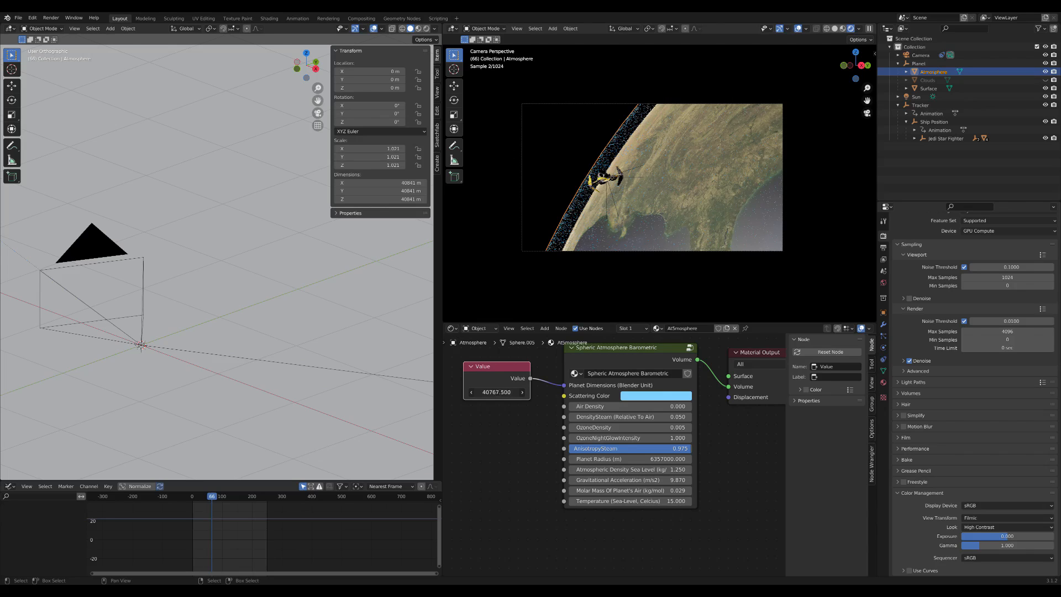
Lower the Planet Dimensions value to about 40469.3 and scale the Atmosphere sphere down to about 40639 m across.
{"action": "left_click_drag", "start_coordinate": [490, 392], "coordinate": [482, 393]}
{"action": "left_click", "coordinate": [920, 63]}
{"action": "left_click", "coordinate": [931, 72]}
{"action": "key", "text": "s"}
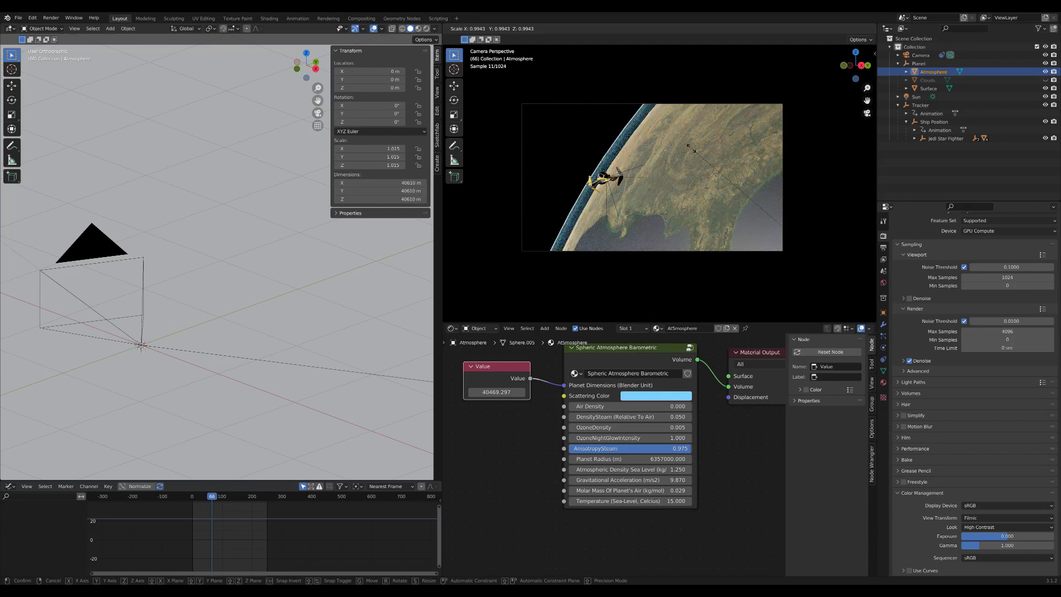
{"action": "left_click", "coordinate": [611, 174]}
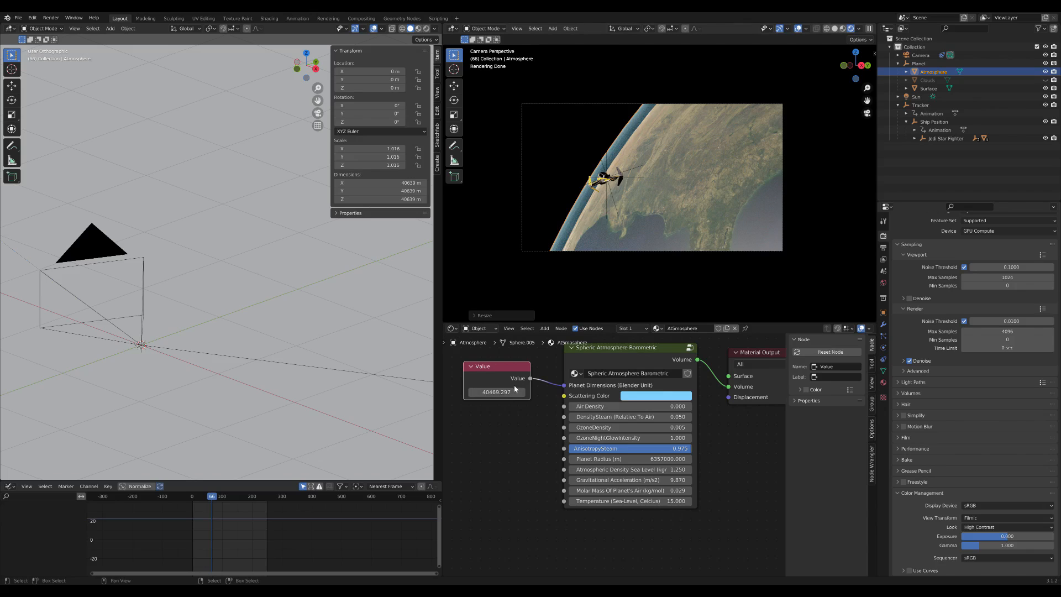
Move the Value node and retune the Planet Dimensions value down to about 40025.7.
{"action": "left_click_drag", "start_coordinate": [503, 392], "coordinate": [486, 391]}
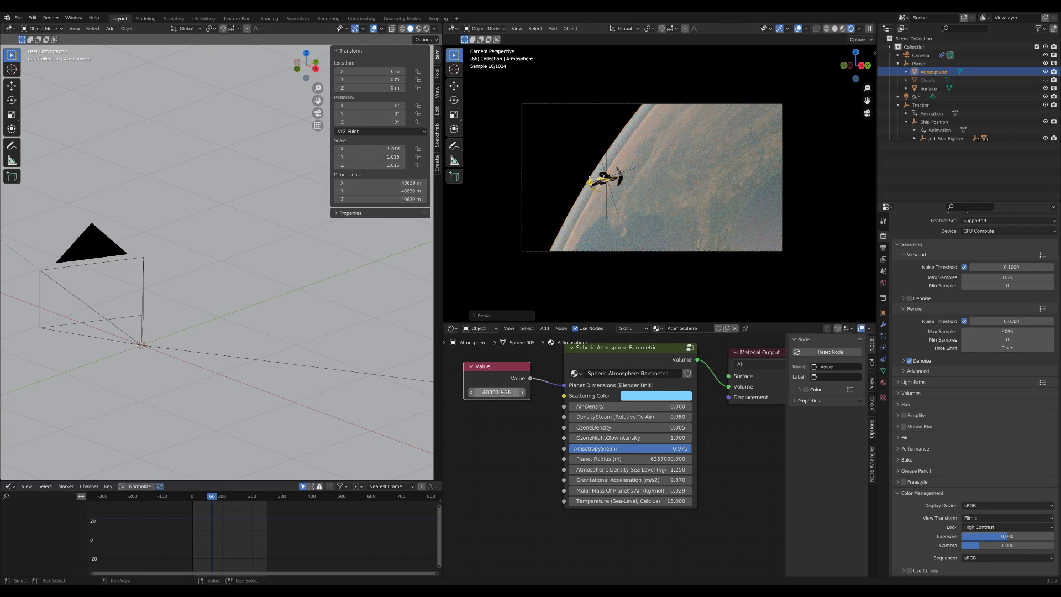
{"action": "key", "text": "g"}
{"action": "left_click", "coordinate": [623, 387]}
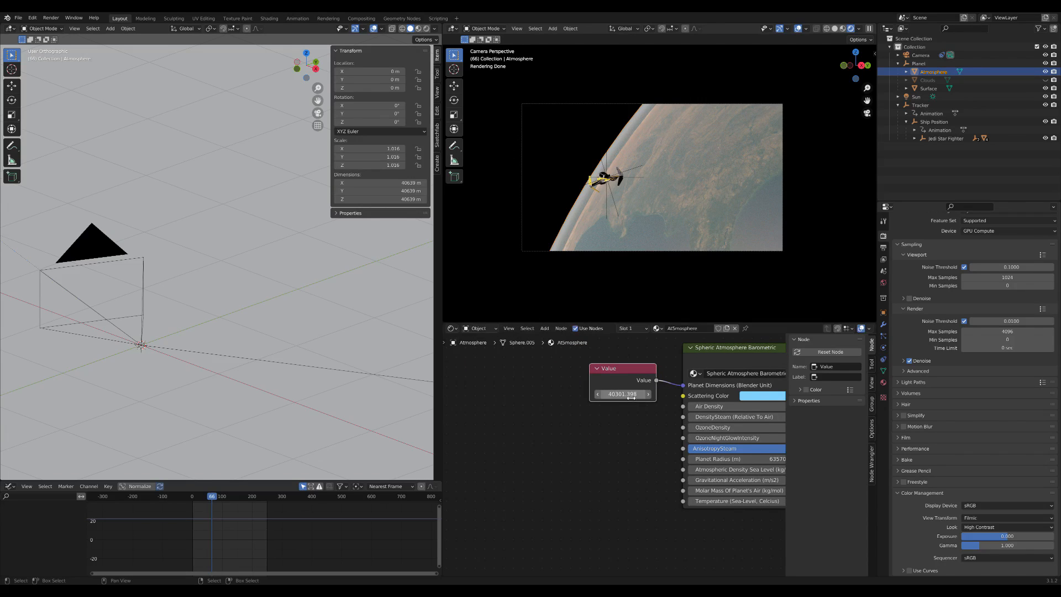
{"action": "left_click_drag", "start_coordinate": [622, 394], "coordinate": [609, 394]}
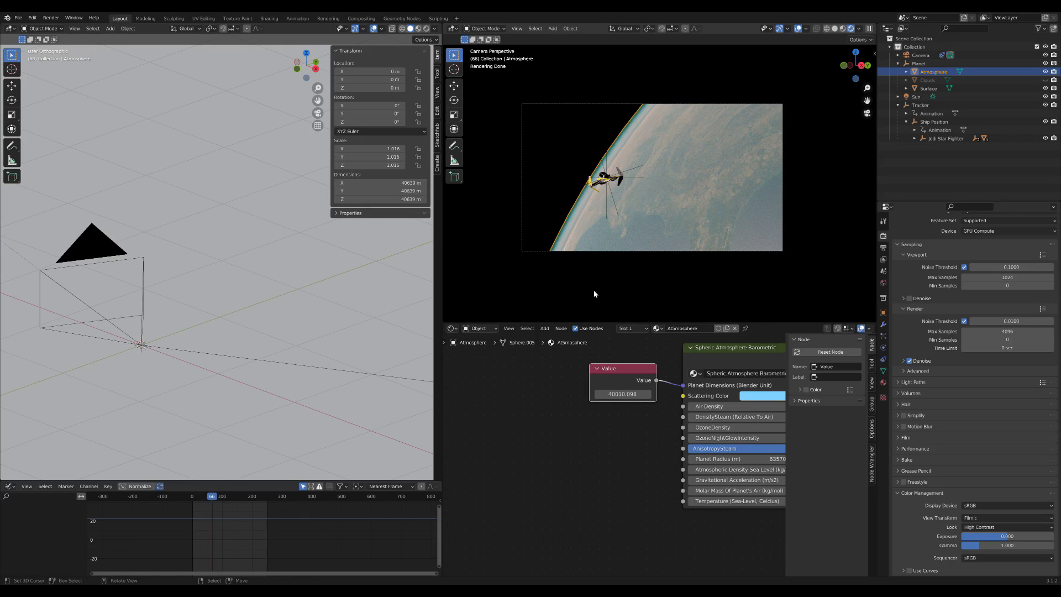
{"action": "key", "text": "alt+a"}
{"action": "left_click_drag", "start_coordinate": [620, 394], "coordinate": [622, 394]}
{"action": "middle_click_drag", "start_coordinate": [620, 414], "coordinate": [497, 414]}
Set the atmosphere group's OzoneDensity to 0.002.
{"action": "double_click", "coordinate": [640, 427]}
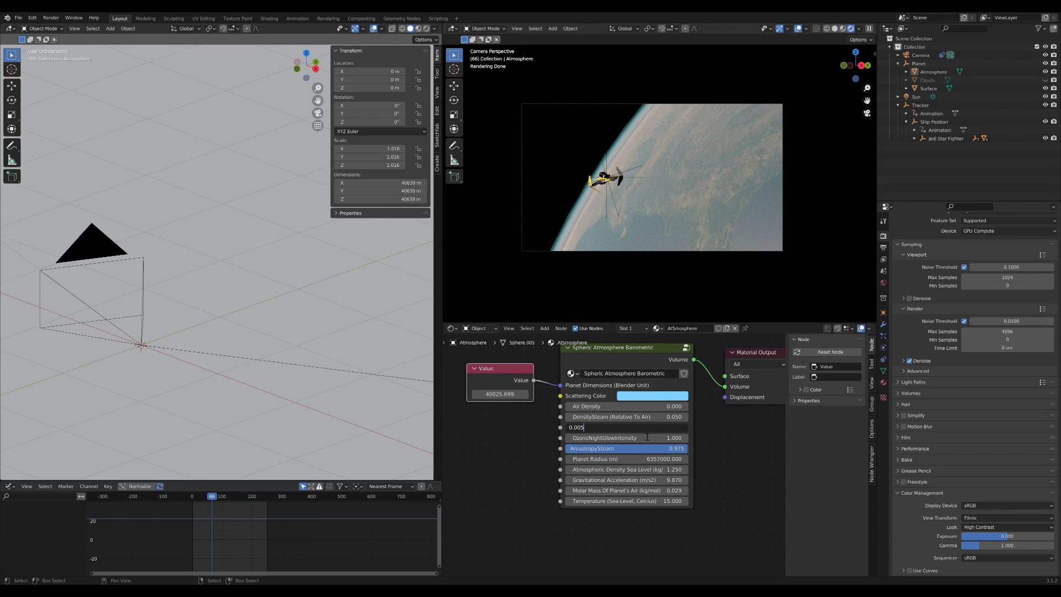
{"action": "type", "text": "0.002"}
{"action": "key", "text": "Return"}
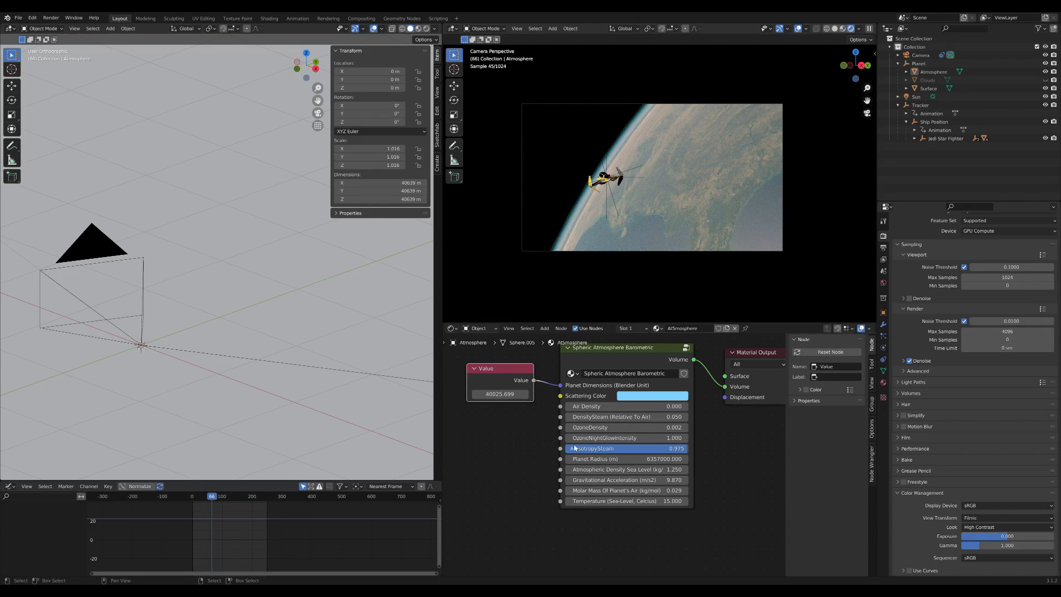
At frame 125, rotate the Sun about the global Z axis until its Z rotation is about -79.7°.
{"action": "left_click_drag", "start_coordinate": [210, 528], "coordinate": [223, 525]}
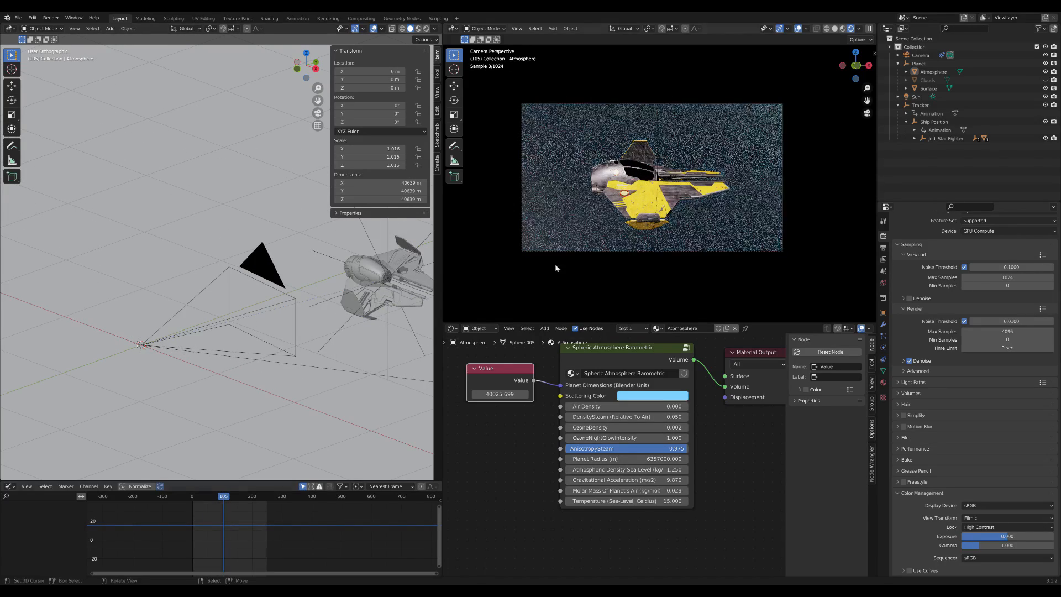
{"action": "left_click", "coordinate": [920, 98]}
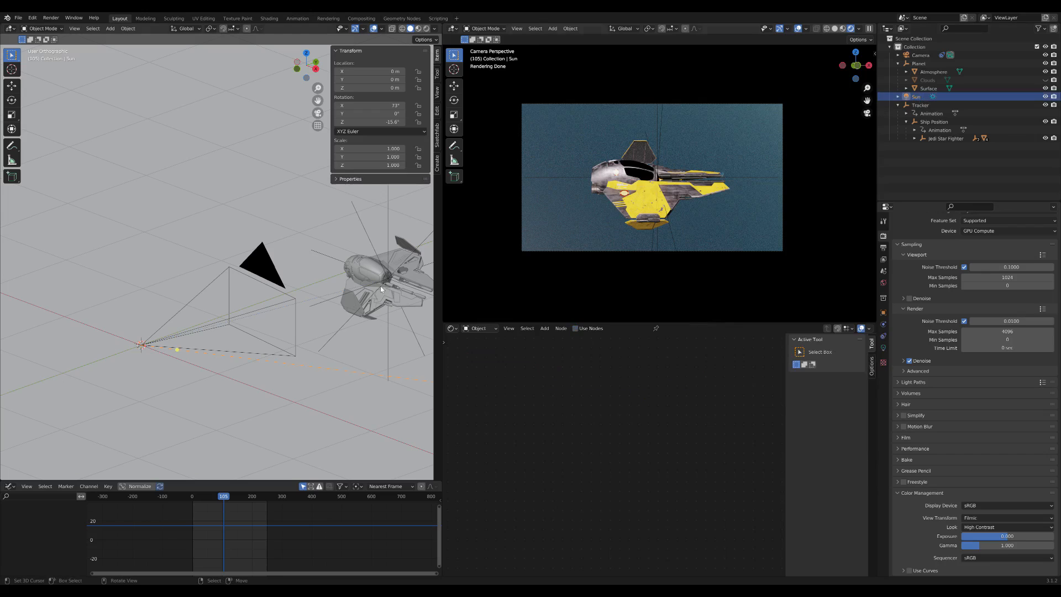
{"action": "left_click", "coordinate": [229, 517]}
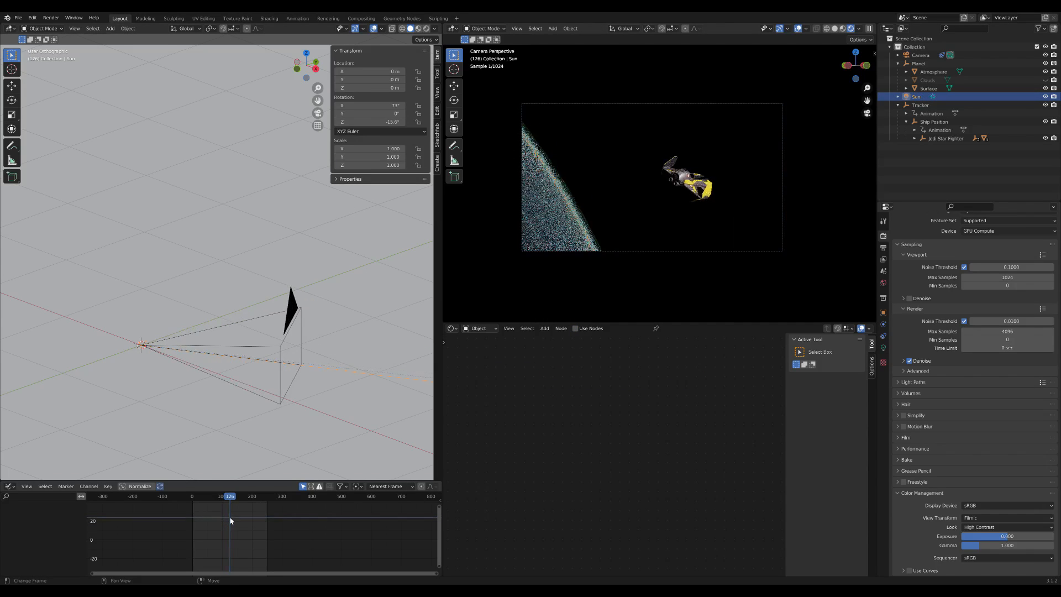
{"action": "scroll", "coordinate": [297, 344], "scroll_direction": "down", "scroll_amount": 5}
{"action": "mouse_move", "coordinate": [333, 341]}
{"action": "middle_mouse_down"}
{"action": "mouse_move", "coordinate": [405, 325]}
{"action": "mouse_move", "coordinate": [346, 341]}
{"action": "middle_mouse_up"}
{"action": "key", "text": "r"}
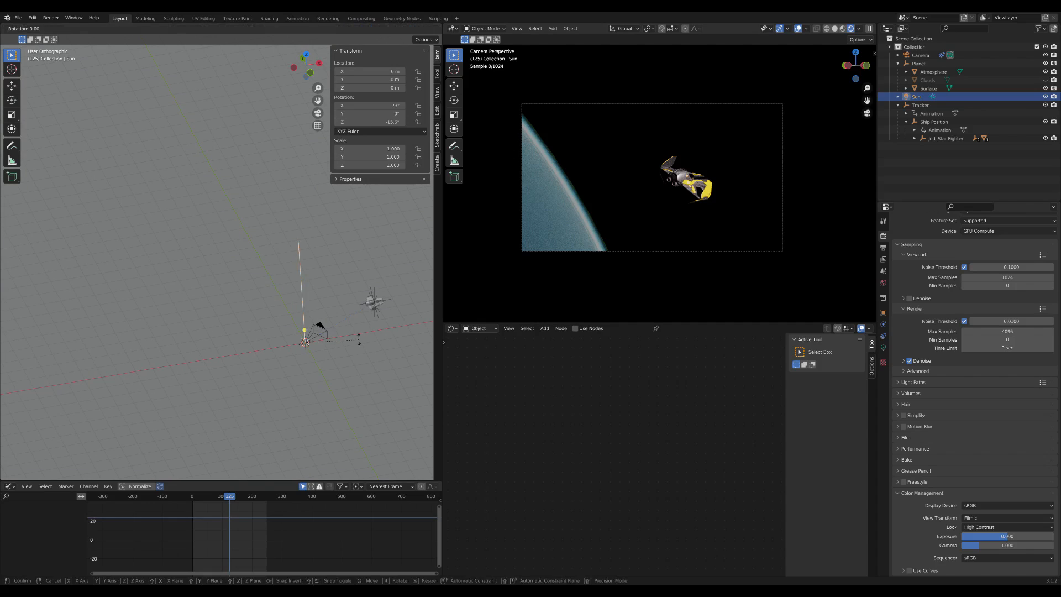
{"action": "key", "text": "y"}
{"action": "key", "text": "y"}
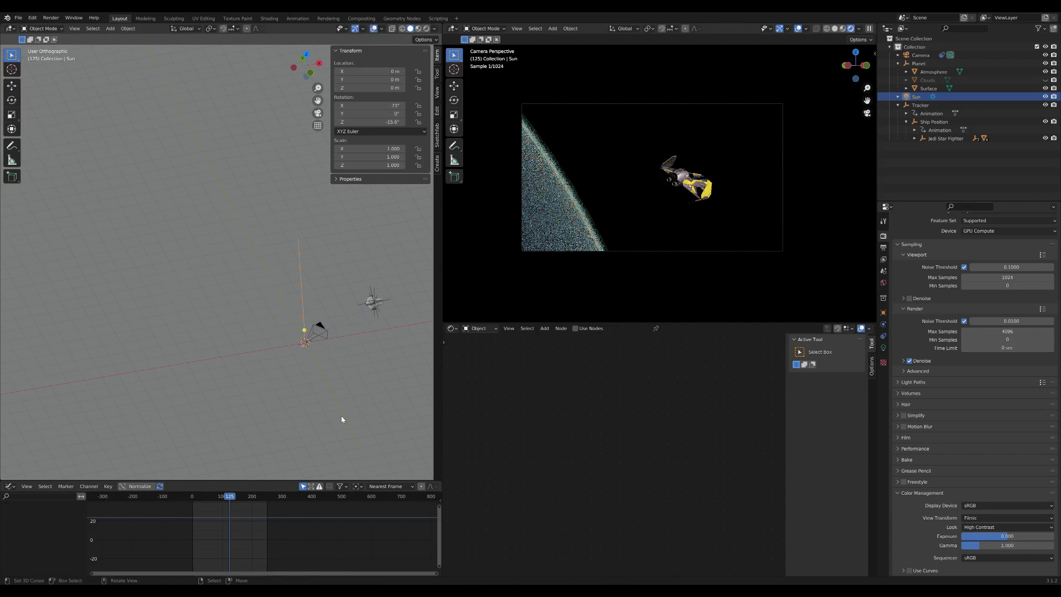
{"action": "key", "text": "y"}
{"action": "key", "text": "z"}
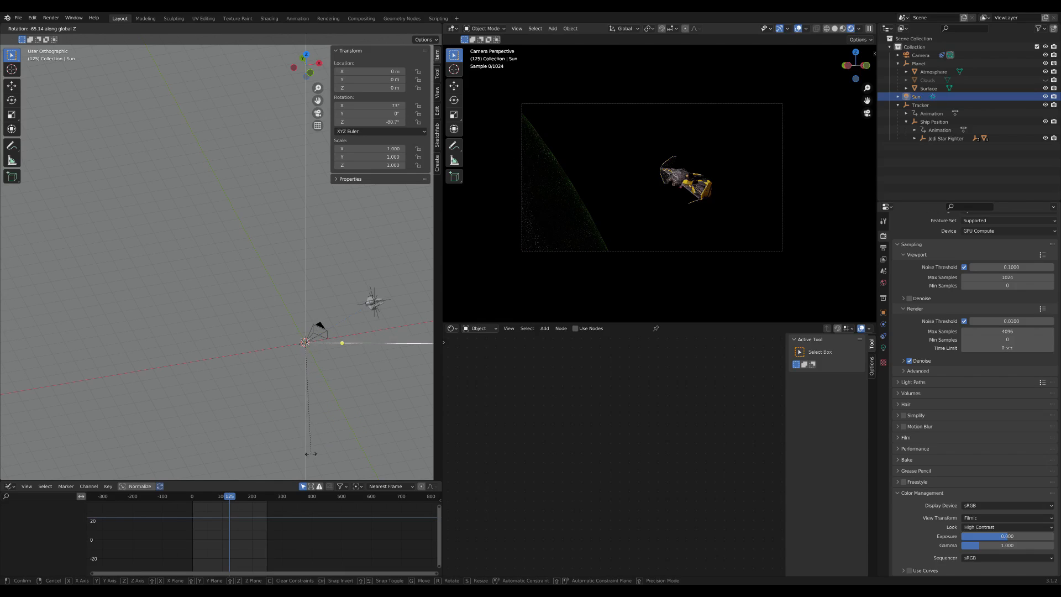
{"action": "left_click", "coordinate": [319, 449]}
At frame 61, rotate the Sun about 92.8° around the global Y axis.
{"action": "left_click_drag", "start_coordinate": [266, 525], "coordinate": [211, 527]}
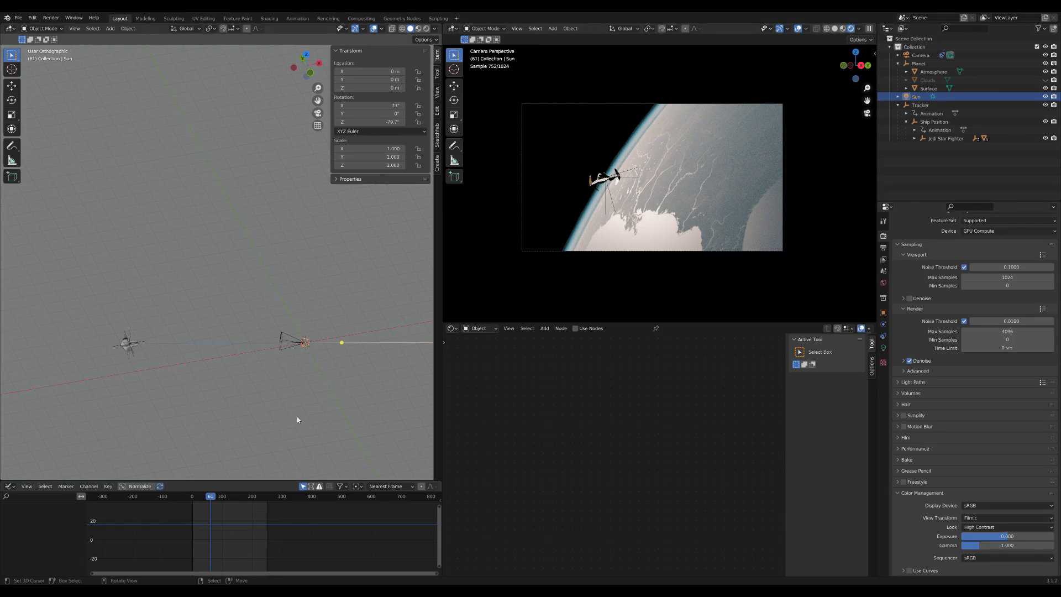
{"action": "middle_click_drag", "start_coordinate": [297, 419], "coordinate": [252, 347]}
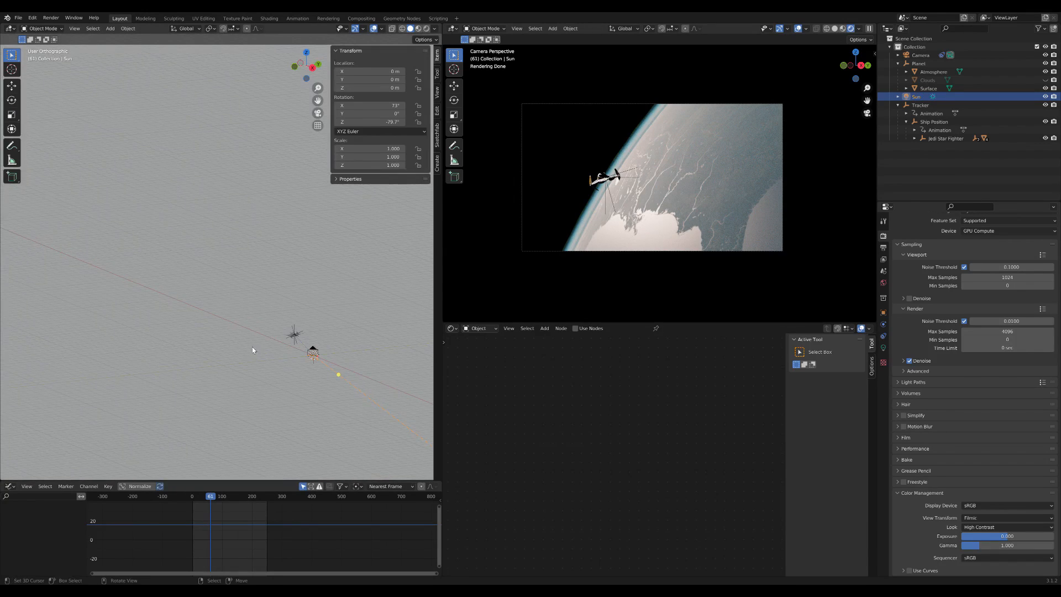
{"action": "key", "text": "r"}
{"action": "key", "text": "y"}
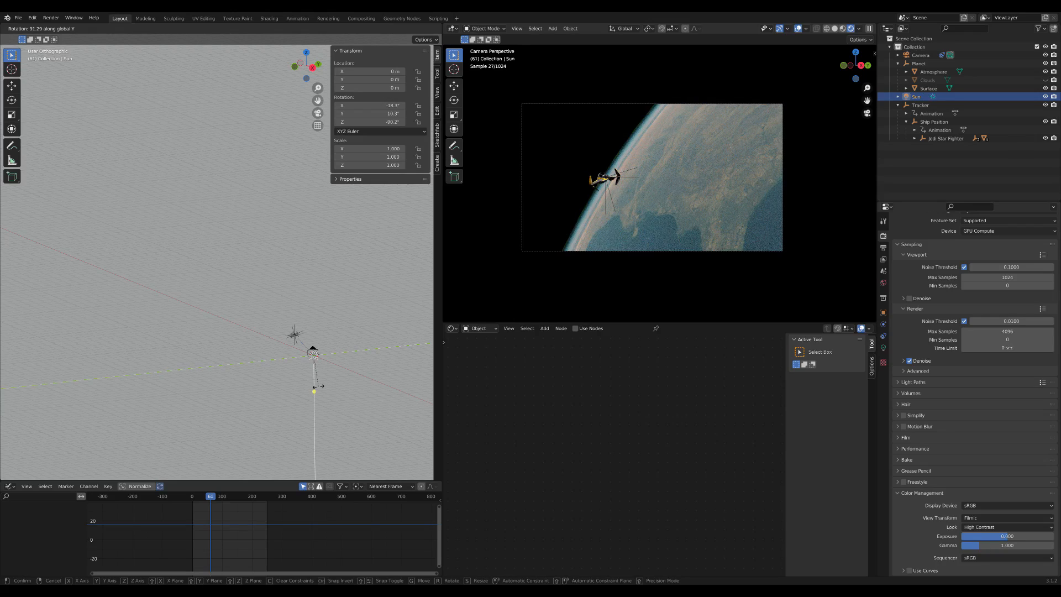
{"action": "left_click", "coordinate": [318, 392]}
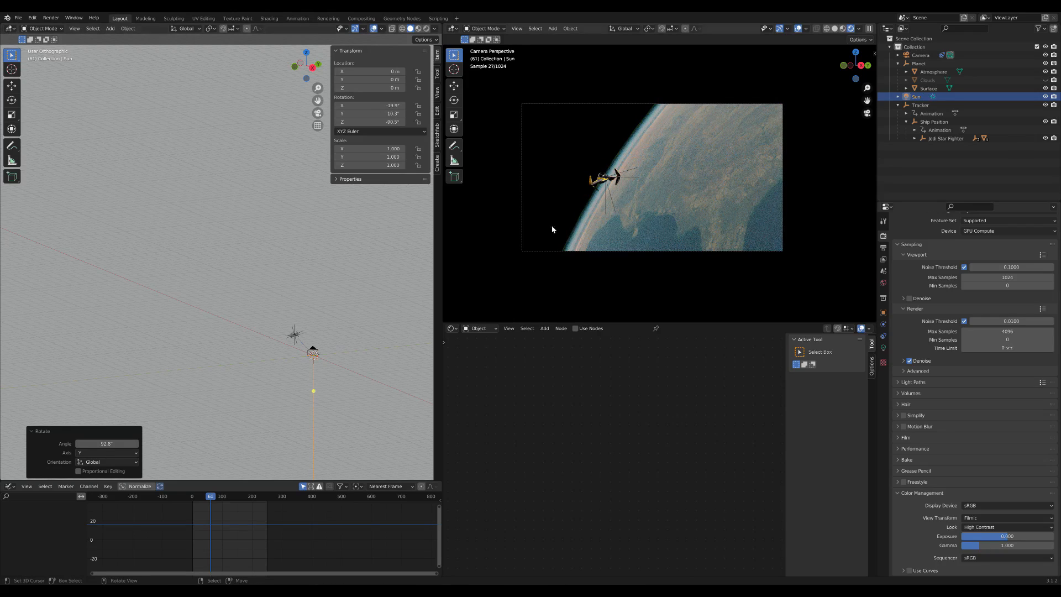
At frame 113, rotate the Sun 72° around the global X axis and about 90° around the global Z axis.
{"action": "scroll", "coordinate": [639, 184], "scroll_direction": "up", "scroll_amount": 3}
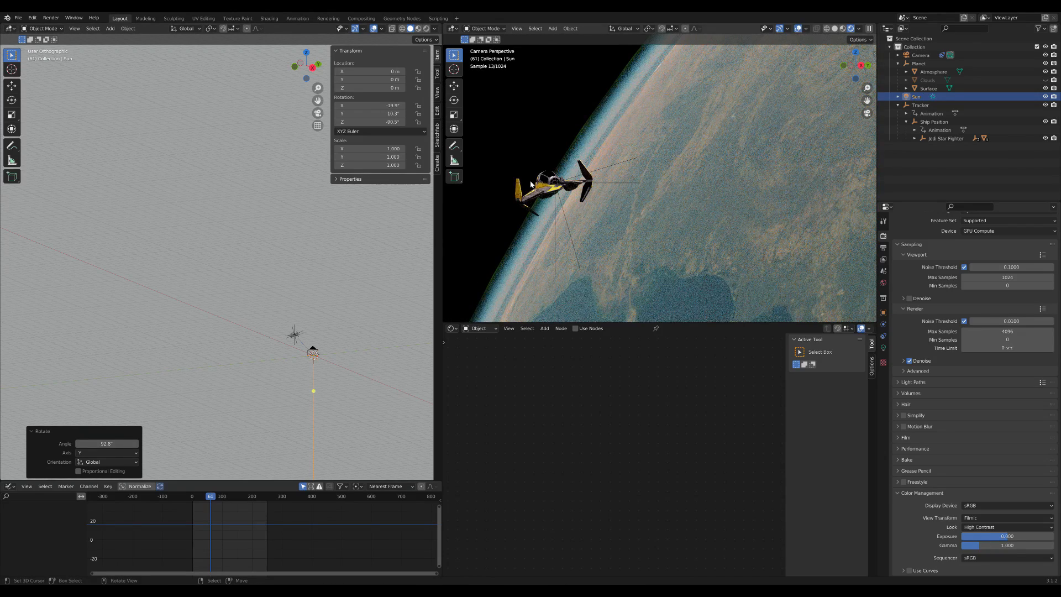
{"action": "scroll", "coordinate": [531, 184], "scroll_direction": "down", "scroll_amount": 3}
{"action": "left_click_drag", "start_coordinate": [218, 530], "coordinate": [226, 532]}
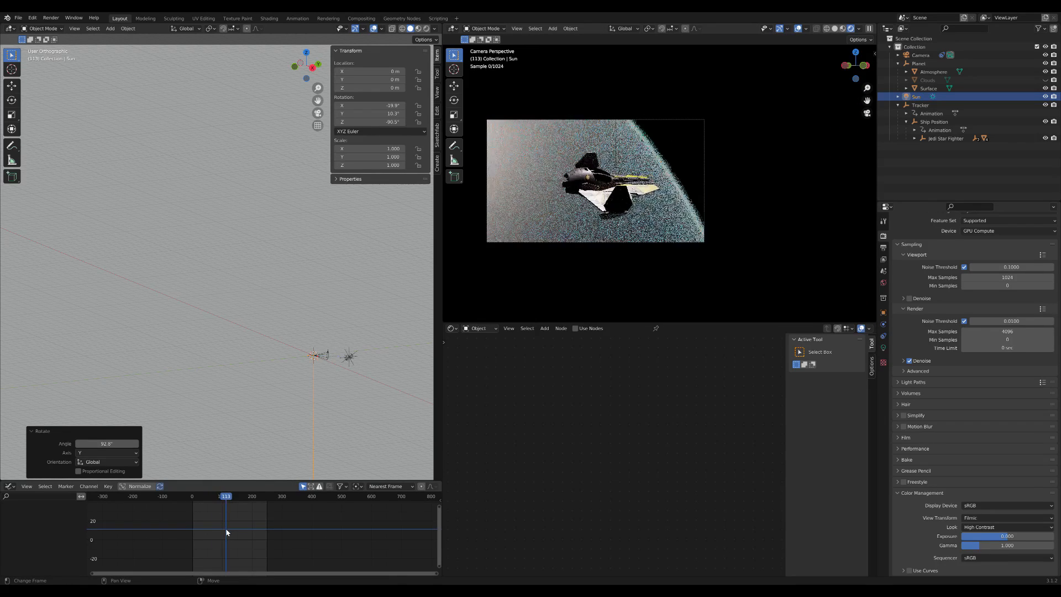
{"action": "middle_click_drag", "start_coordinate": [237, 406], "coordinate": [287, 392]}
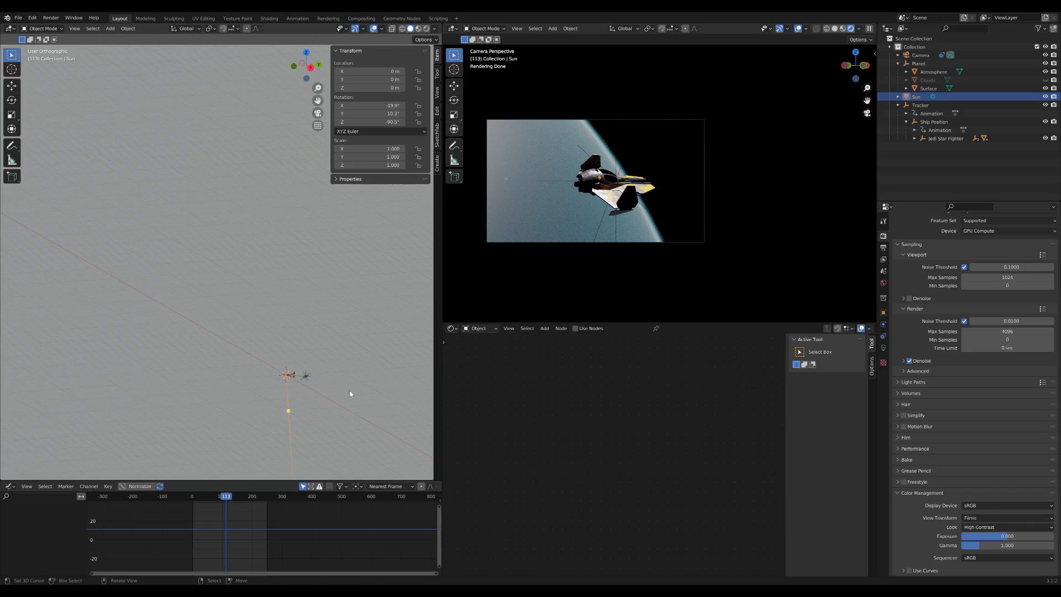
{"action": "key", "text": "r"}
{"action": "key", "text": "x"}
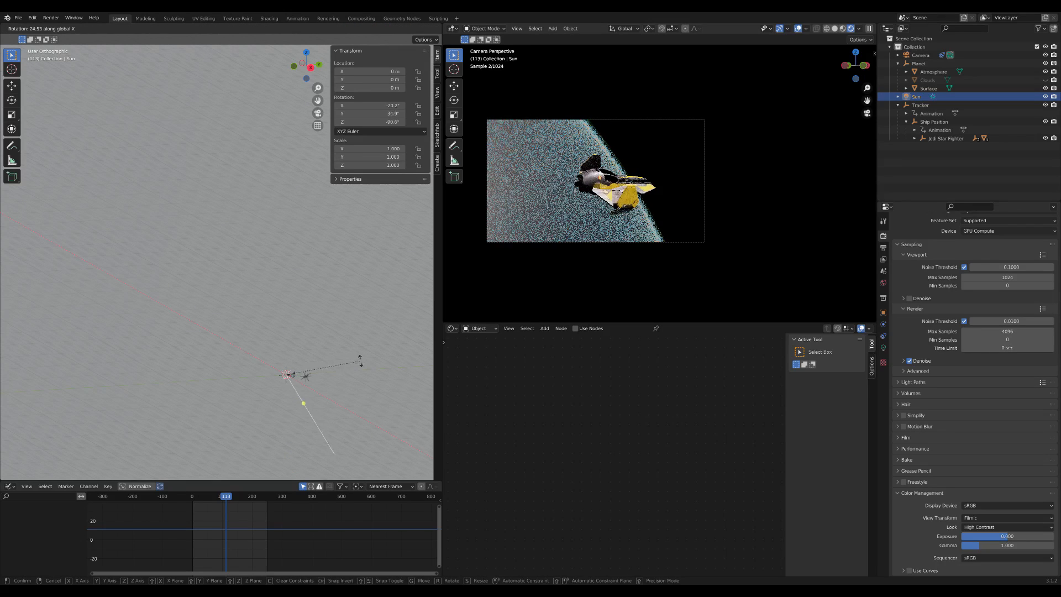
{"action": "left_click", "coordinate": [327, 307]}
{"action": "key", "text": "r"}
{"action": "key", "text": "z"}
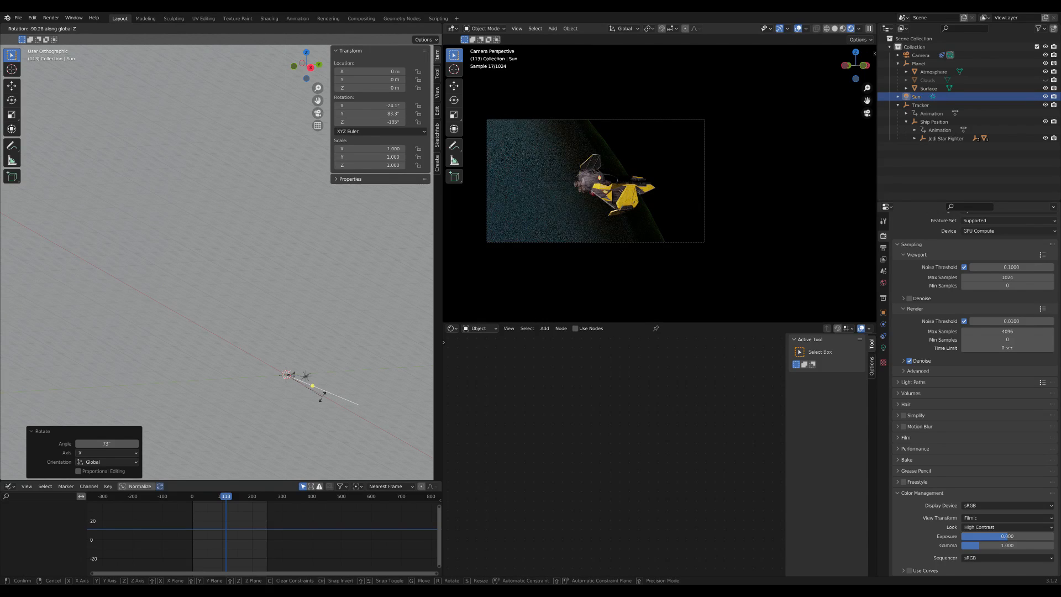
{"action": "left_click", "coordinate": [323, 397]}
{"action": "left_click", "coordinate": [380, 393]}
Go to frame 73 and examine how the sunlight falls on the planet and ship in the camera render.
{"action": "left_click_drag", "start_coordinate": [230, 528], "coordinate": [214, 530]}
{"action": "middle_click_drag", "start_coordinate": [244, 409], "coordinate": [392, 413]}
{"action": "left_click", "coordinate": [299, 350]}
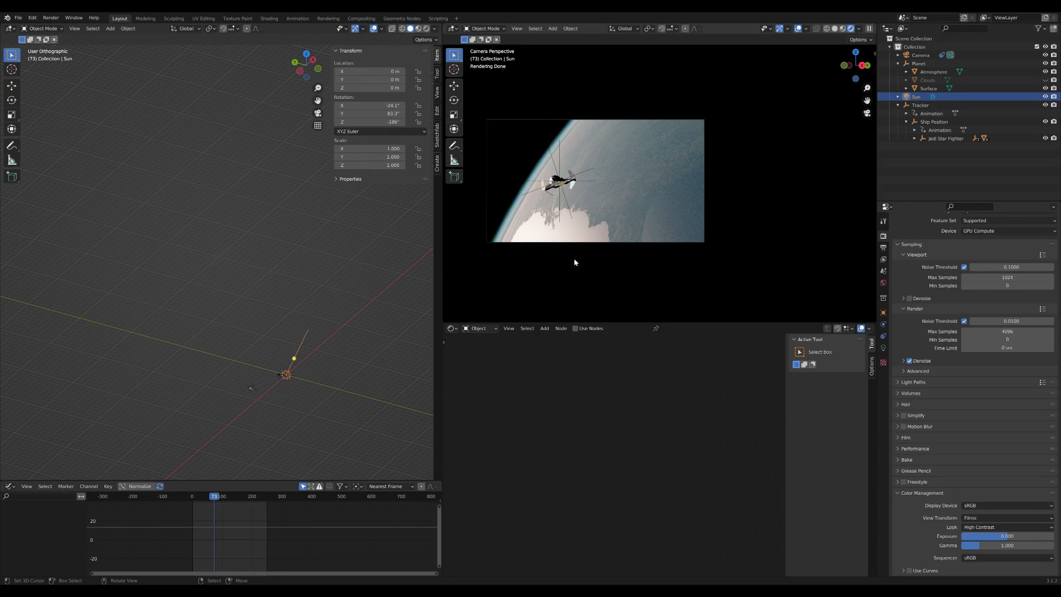
{"action": "scroll", "coordinate": [573, 262], "scroll_direction": "up", "scroll_amount": 4}
{"action": "scroll", "coordinate": [562, 188], "scroll_direction": "down", "scroll_amount": 2}
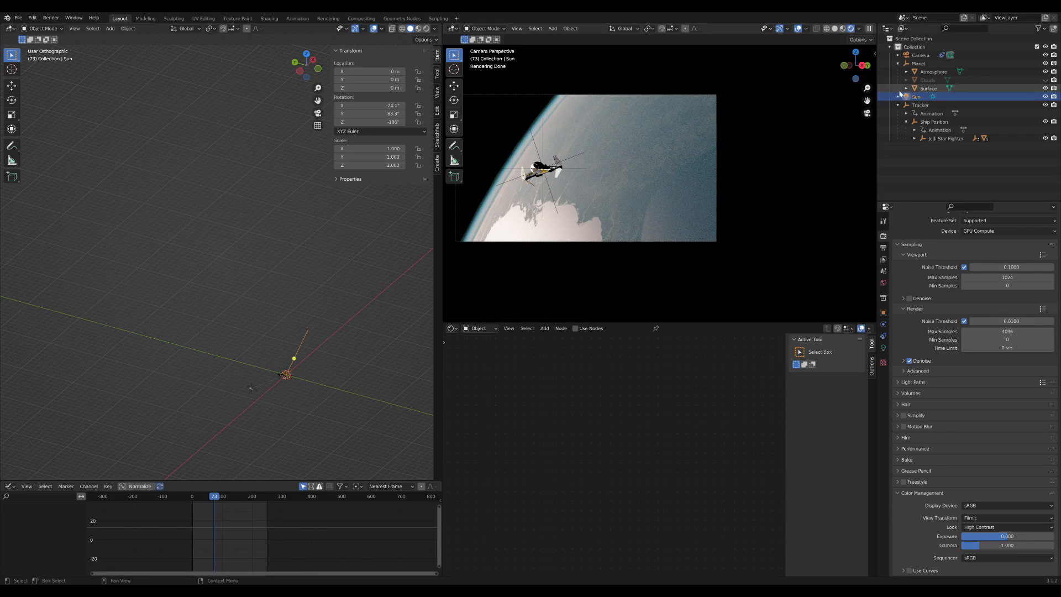
Unhide the Clouds sphere and hide the Atmosphere sphere, with the camera viewport in rendered shading.
{"action": "left_click", "coordinate": [927, 81]}
{"action": "left_click", "coordinate": [678, 328]}
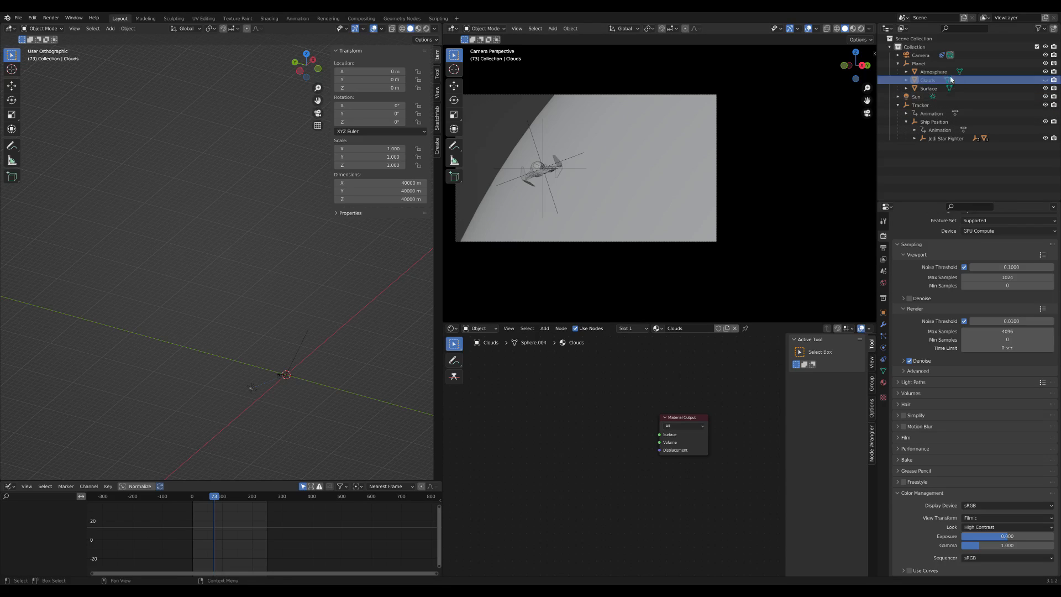
{"action": "left_click", "coordinate": [1044, 80]}
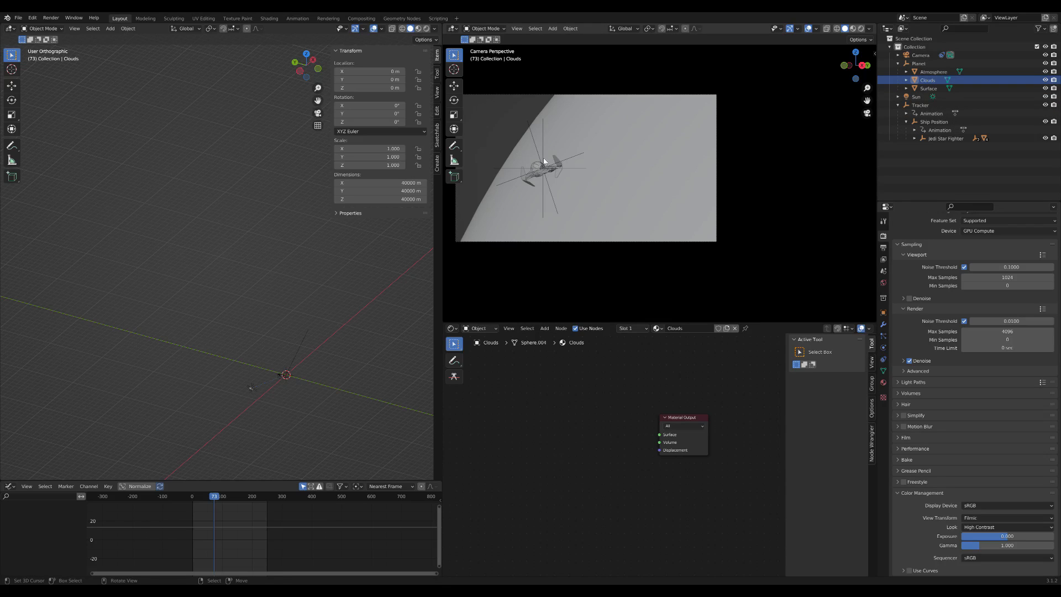
{"action": "left_click", "coordinate": [932, 72]}
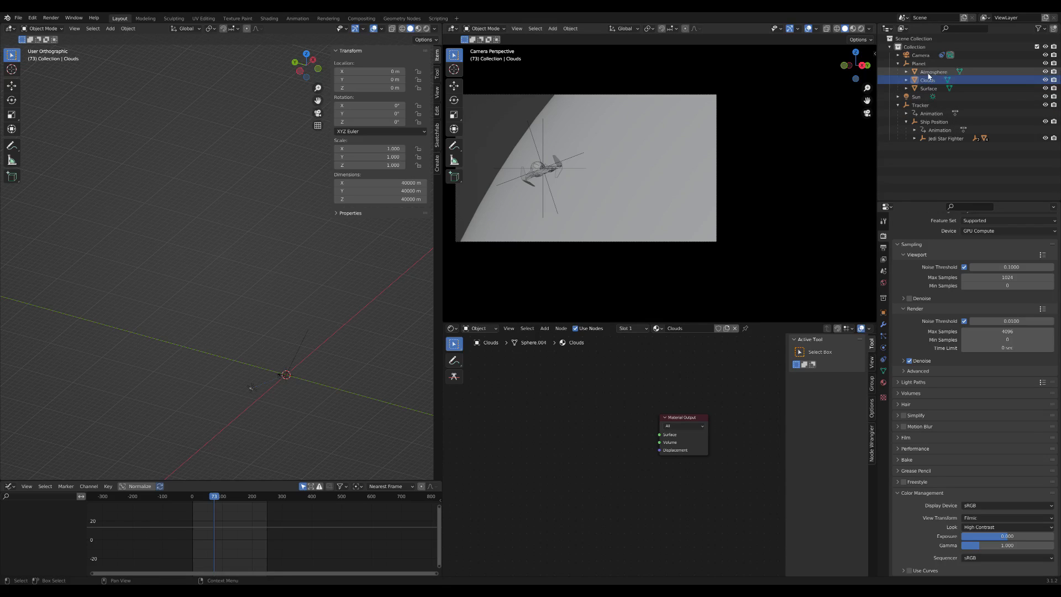
{"action": "left_click", "coordinate": [1045, 72]}
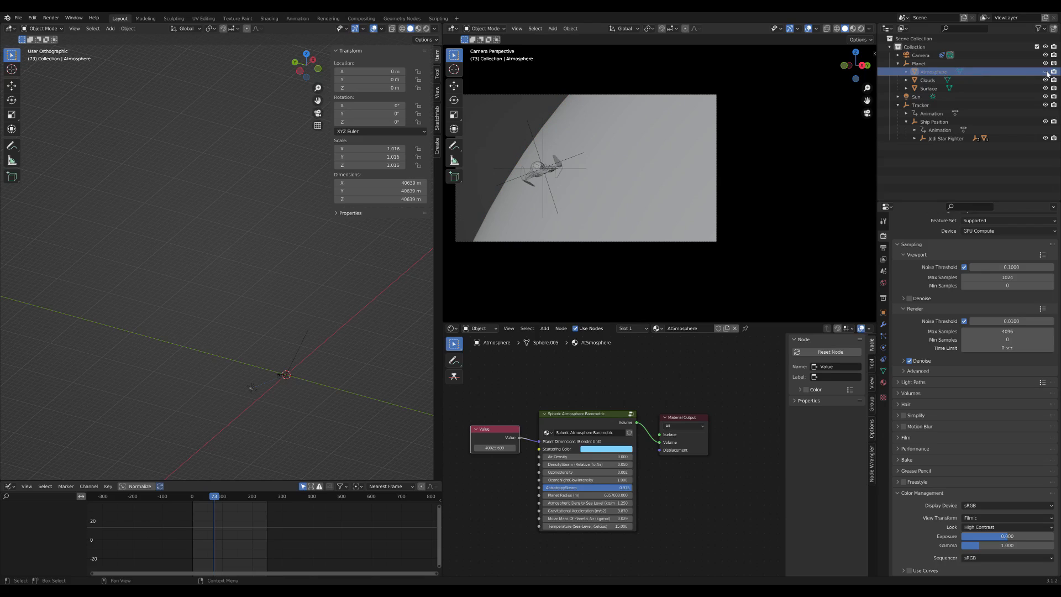
{"action": "left_click", "coordinate": [861, 29]}
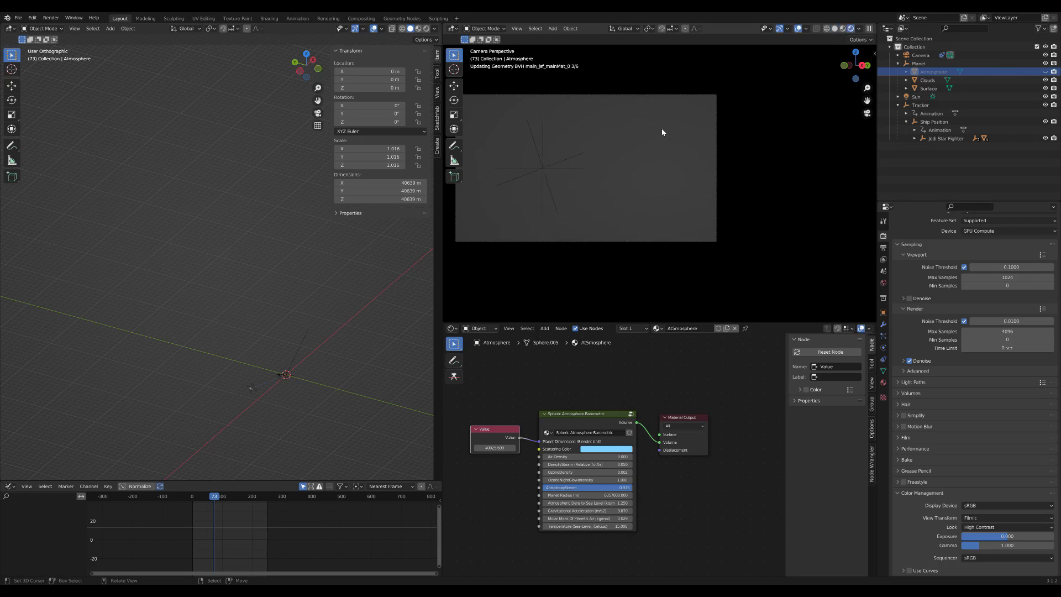
Scale the Clouds sphere up to about 1.005, about 40193 m across.
{"action": "left_click", "coordinate": [931, 81]}
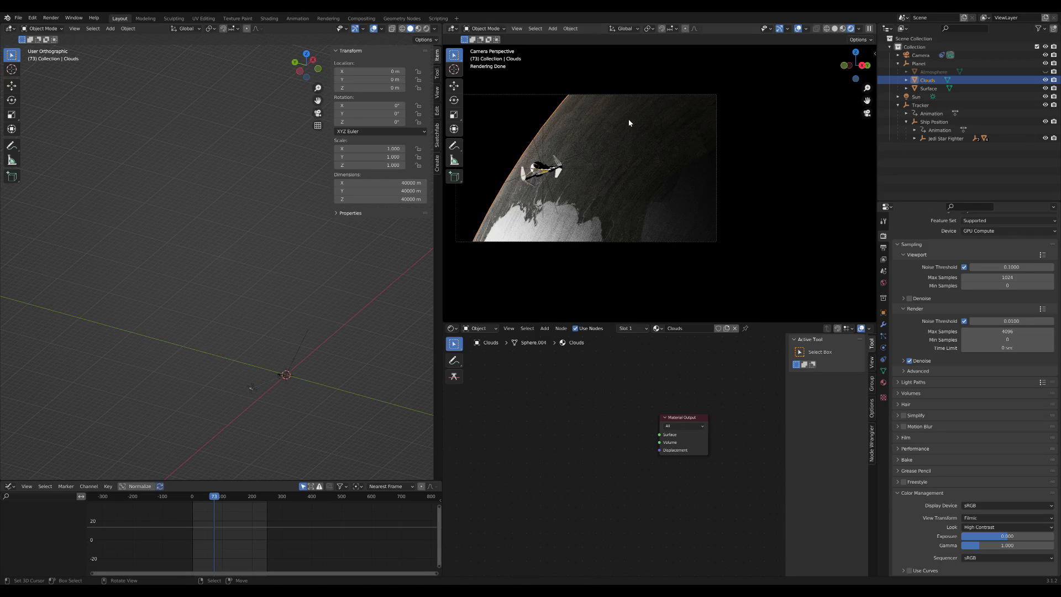
{"action": "key", "text": "s"}
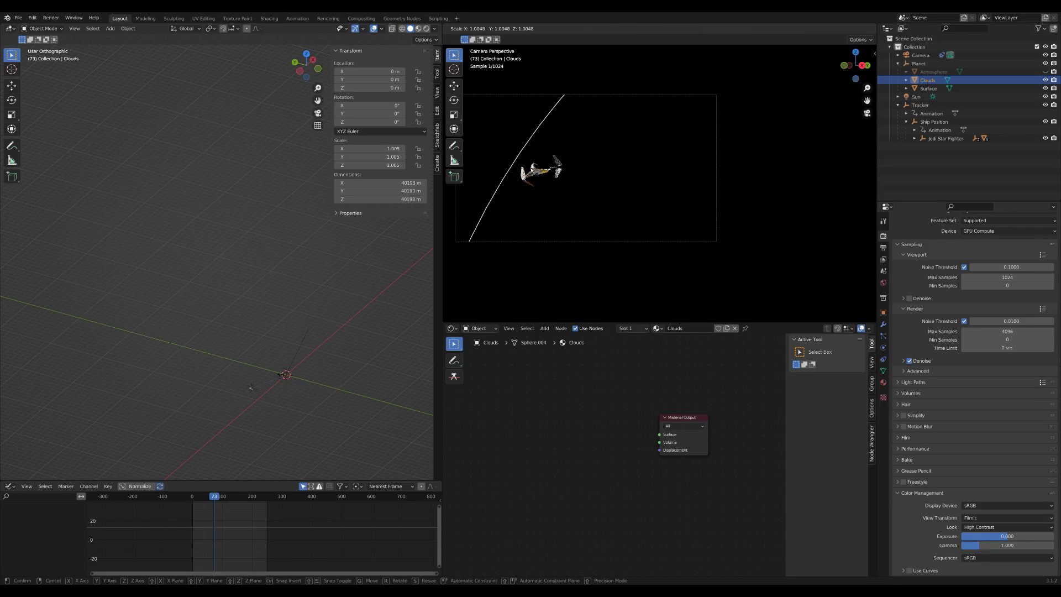
{"action": "left_click", "coordinate": [658, 242]}
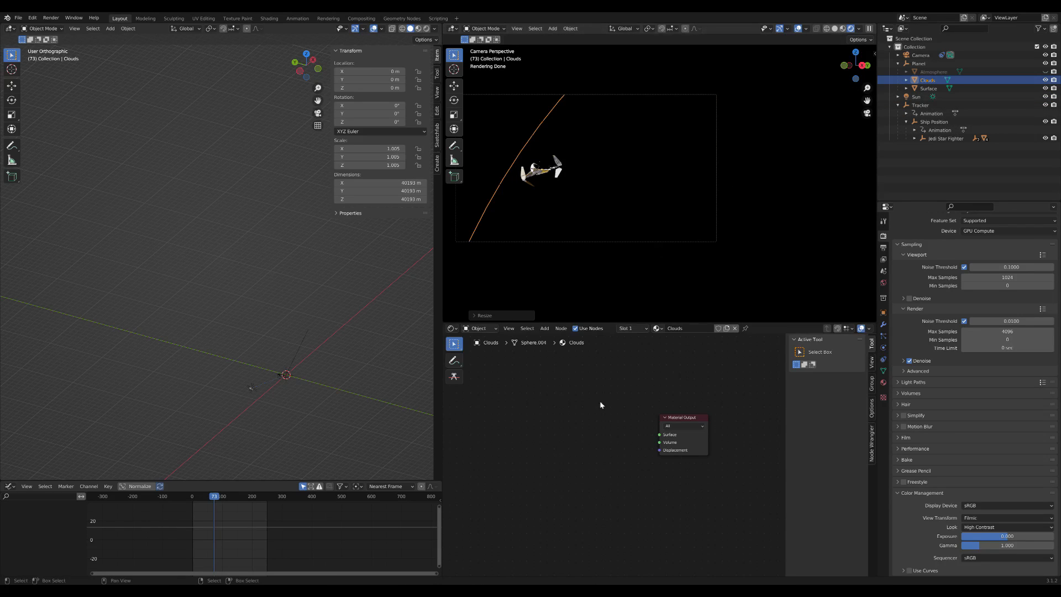
Add the Clouds node group to the Clouds material and connect its Shader output to the Material Output's Surface input.
{"action": "key", "text": "shift+a"}
{"action": "mouse_move", "coordinate": [569, 399]}
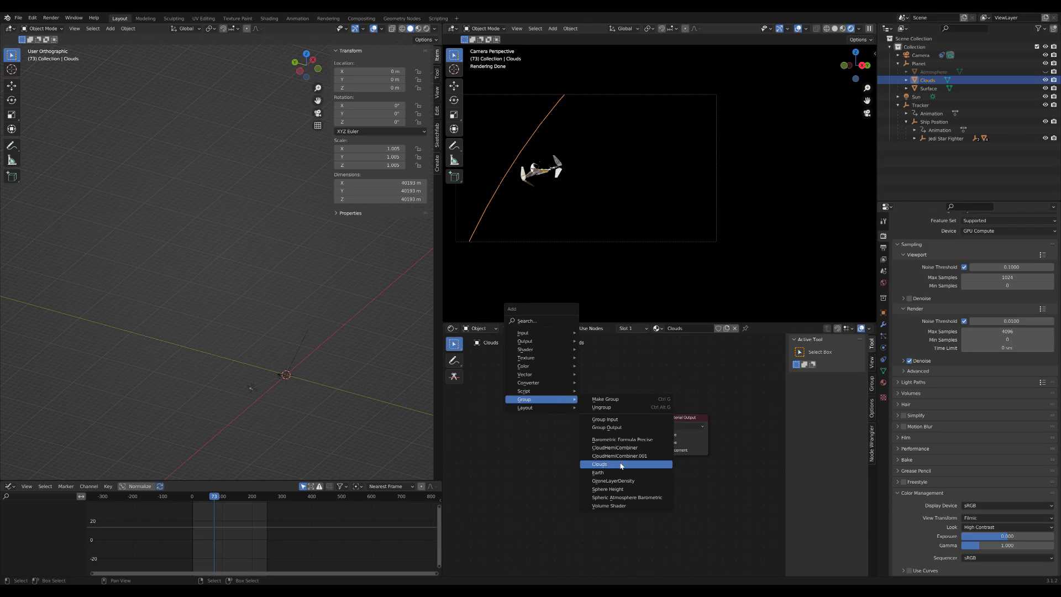
{"action": "left_click", "coordinate": [599, 464]}
{"action": "left_click", "coordinate": [602, 434]}
{"action": "left_click_drag", "start_coordinate": [605, 423], "coordinate": [659, 434]}
{"action": "left_click_drag", "start_coordinate": [578, 439], "coordinate": [606, 437]}
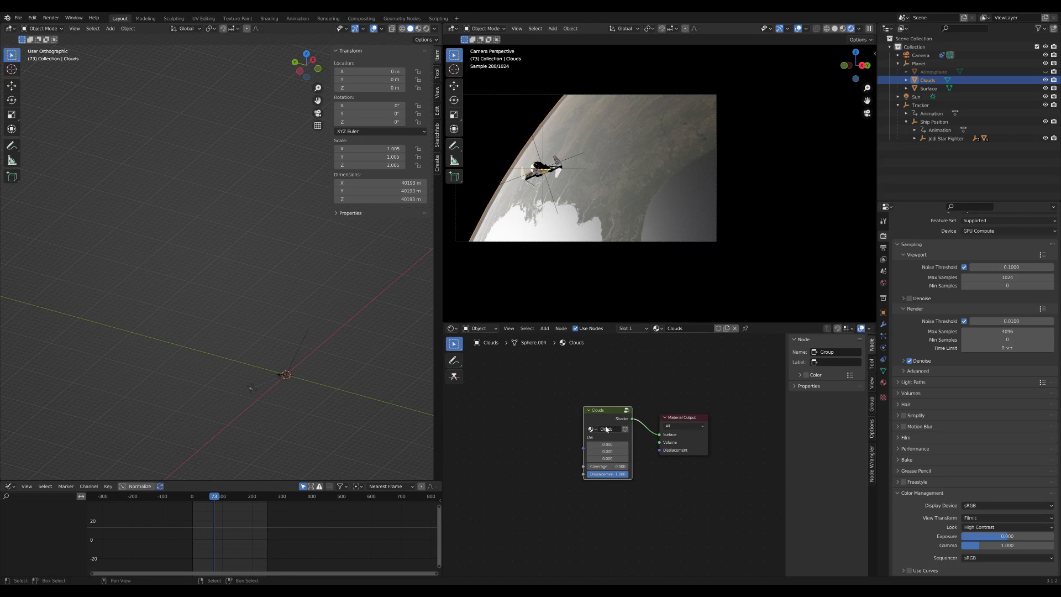
Add an Image Texture with its Mapping and Texture Coordinate nodes for the Clouds group, using Node Wrangler's texture setup.
{"action": "key", "text": "ctrl+t"}
{"action": "middle_click_drag", "start_coordinate": [563, 424], "coordinate": [631, 415]}
{"action": "left_click_drag", "start_coordinate": [631, 416], "coordinate": [623, 416]}
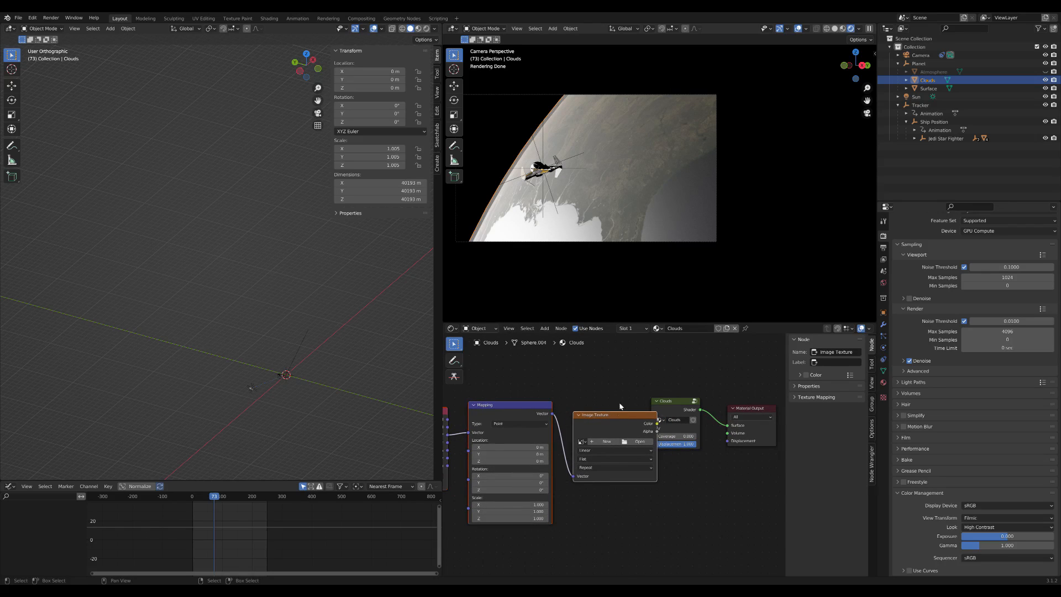
Delete the Image Texture node, connect the Mapping's Vector output to the Clouds group's UV input, and move the mapping nodes closer to the group.
{"action": "key", "text": "x"}
{"action": "left_click_drag", "start_coordinate": [552, 413], "coordinate": [649, 433]}
{"action": "middle_click_drag", "start_coordinate": [514, 482], "coordinate": [566, 472]}
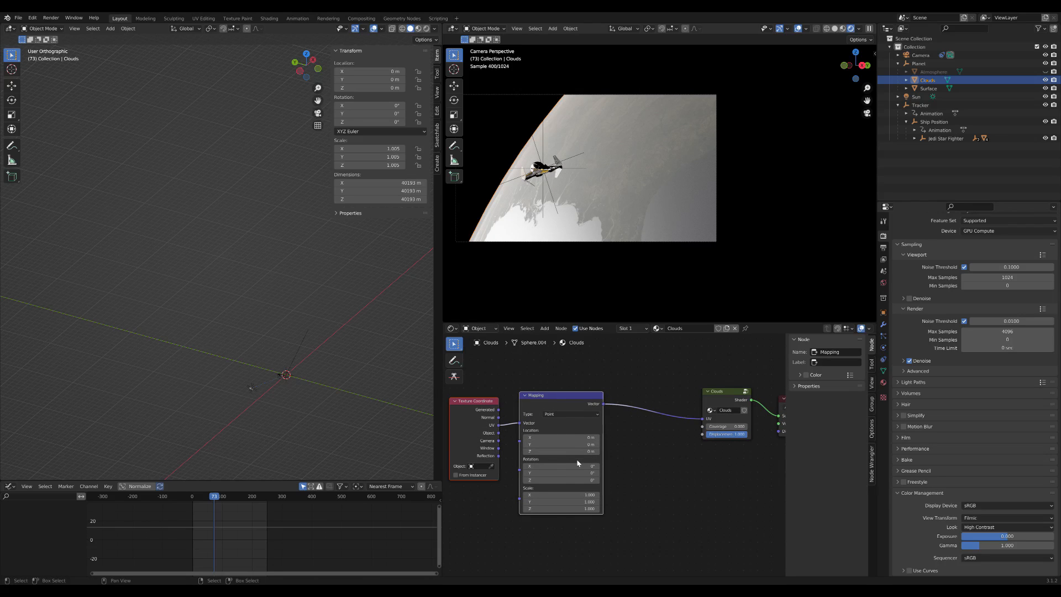
{"action": "left_click", "coordinate": [562, 399]}
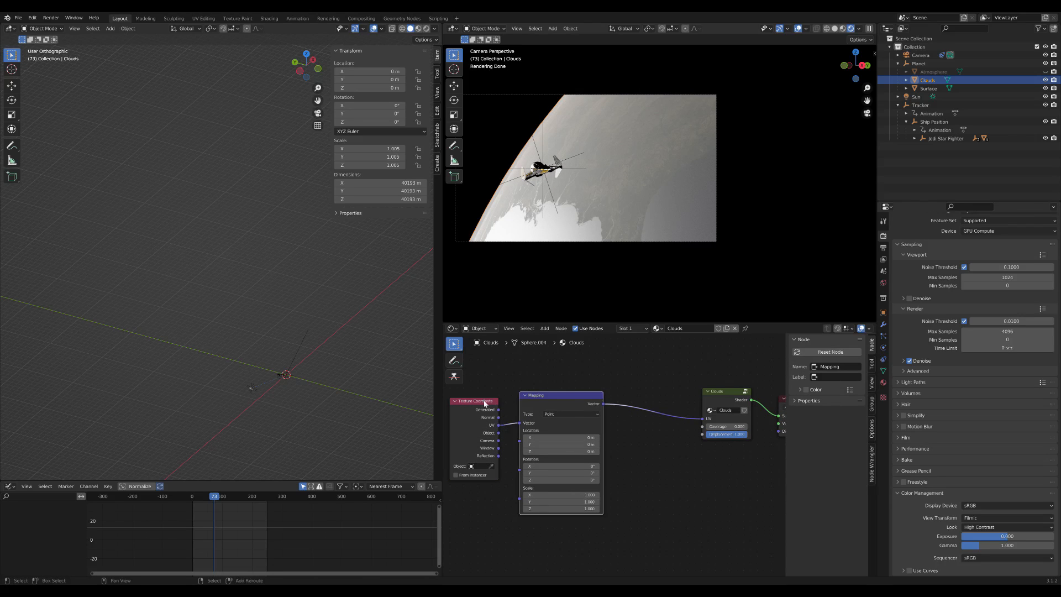
{"action": "left_click", "coordinate": [484, 403], "text": "shift"}
{"action": "key", "text": "g"}
{"action": "left_click", "coordinate": [672, 392]}
{"action": "middle_click_drag", "start_coordinate": [698, 392], "coordinate": [579, 406]}
Open the Clouds node group and place an Image Texture node below the existing cloud texture group.
{"action": "left_click", "coordinate": [606, 404]}
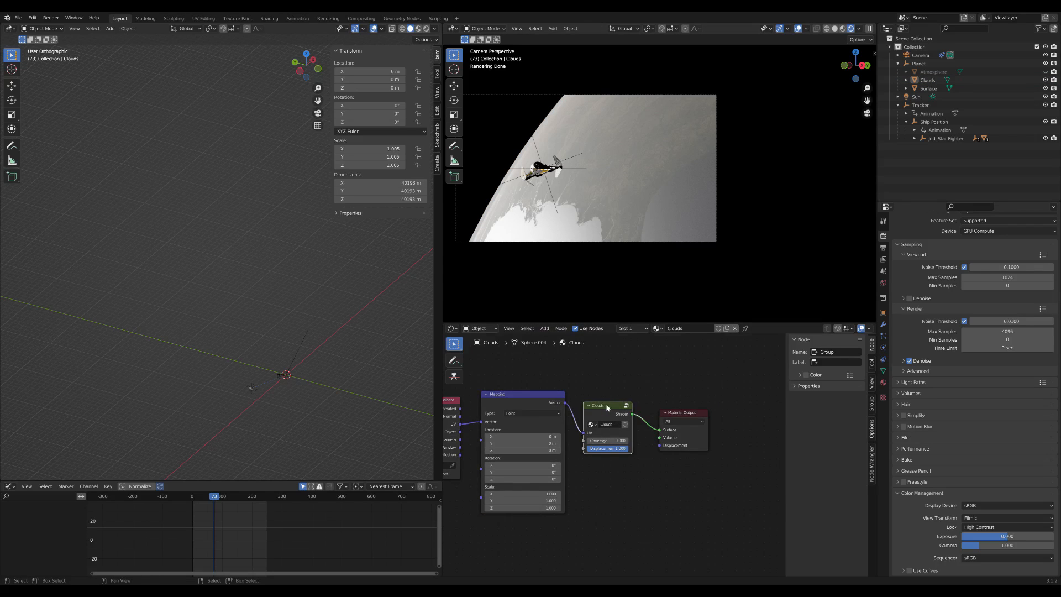
{"action": "key", "text": "Tab"}
{"action": "middle_click_drag", "start_coordinate": [499, 399], "coordinate": [559, 433]}
{"action": "scroll", "coordinate": [534, 427], "scroll_direction": "up", "scroll_amount": 2}
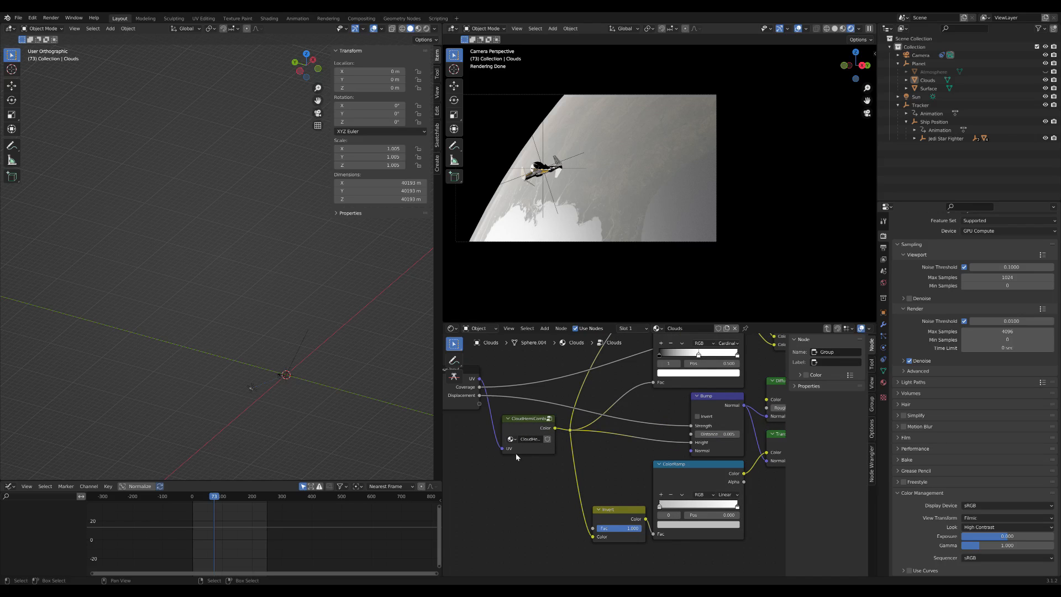
{"action": "scroll", "coordinate": [516, 453], "scroll_direction": "up", "scroll_amount": 2, "text": "ctrl"}
{"action": "key", "text": "shift+a"}
{"action": "mouse_move", "coordinate": [492, 438]}
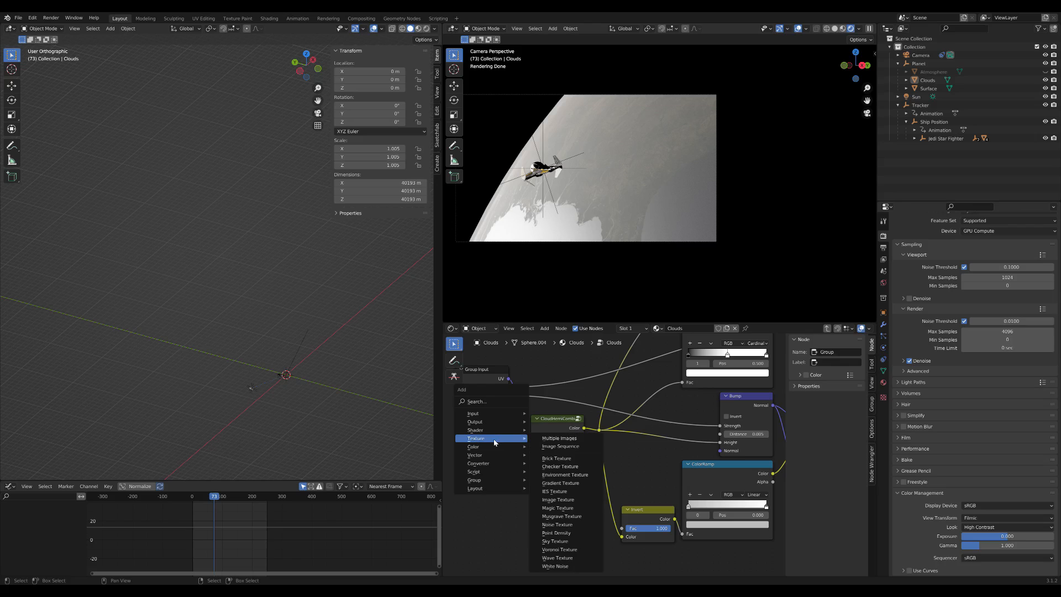
{"action": "left_click", "coordinate": [558, 500]}
{"action": "left_click", "coordinate": [540, 468]}
Feed the cloud_combined image's Color into the existing cloud links and the group's UV into its Vector, and exit the group.
{"action": "left_click_drag", "start_coordinate": [584, 470], "coordinate": [599, 430]}
{"action": "left_click_drag", "start_coordinate": [508, 378], "coordinate": [492, 527]}
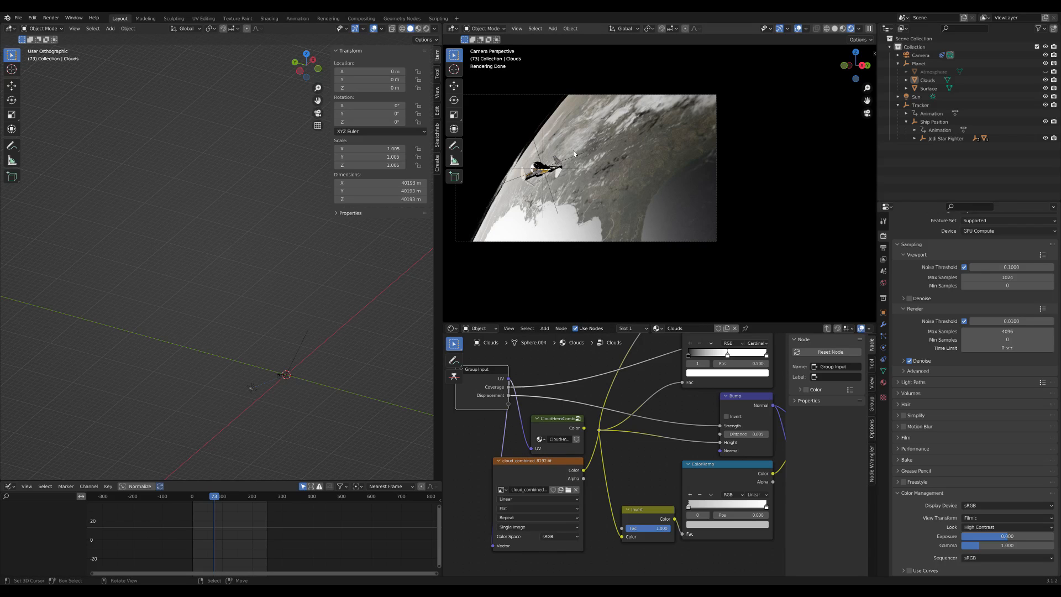
{"action": "scroll", "coordinate": [578, 390], "scroll_direction": "down", "scroll_amount": 1}
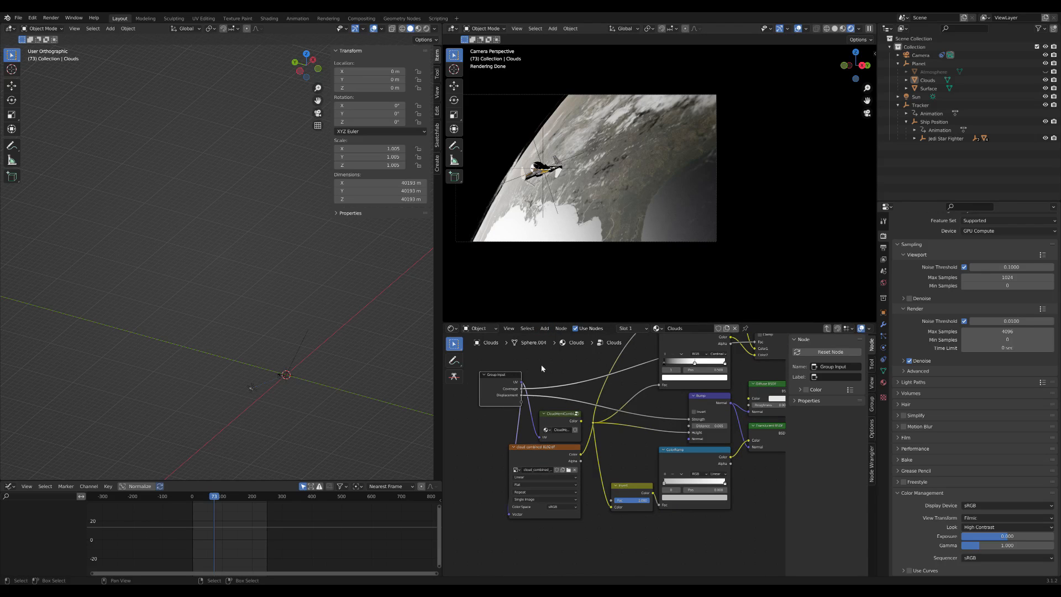
{"action": "key", "text": "Tab"}
{"action": "scroll", "coordinate": [552, 378], "scroll_direction": "up", "scroll_amount": 3}
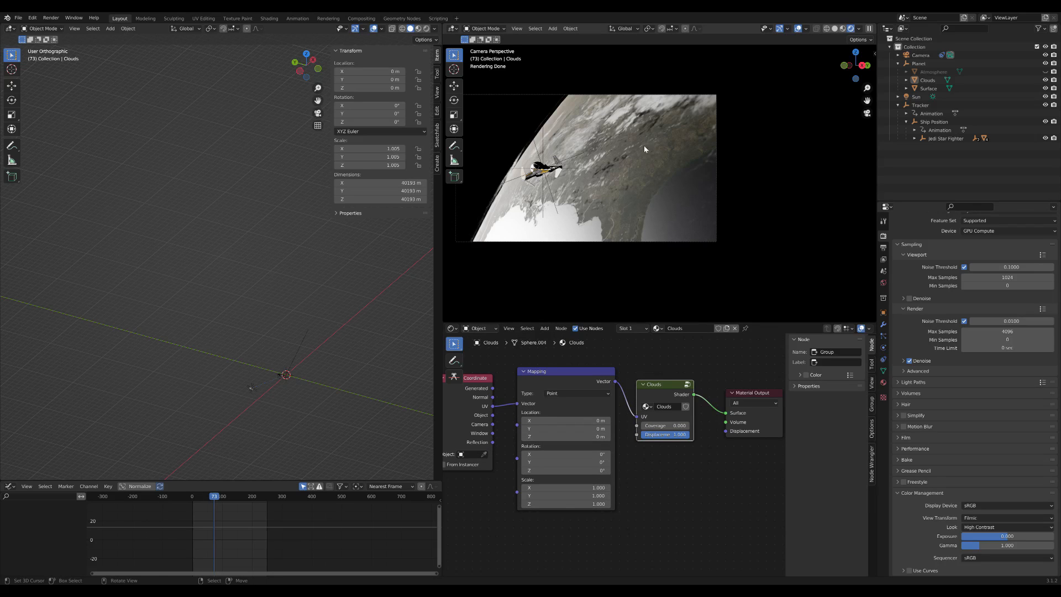
Unhide the Atmosphere sphere and clear the object selection.
{"action": "left_click", "coordinate": [598, 164]}
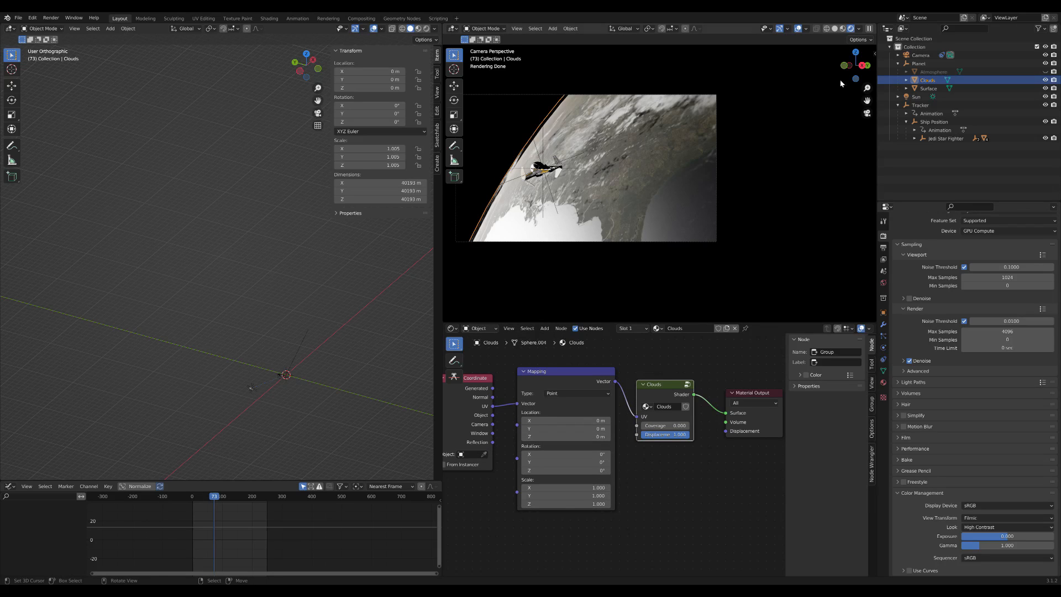
{"action": "left_click", "coordinate": [1044, 72]}
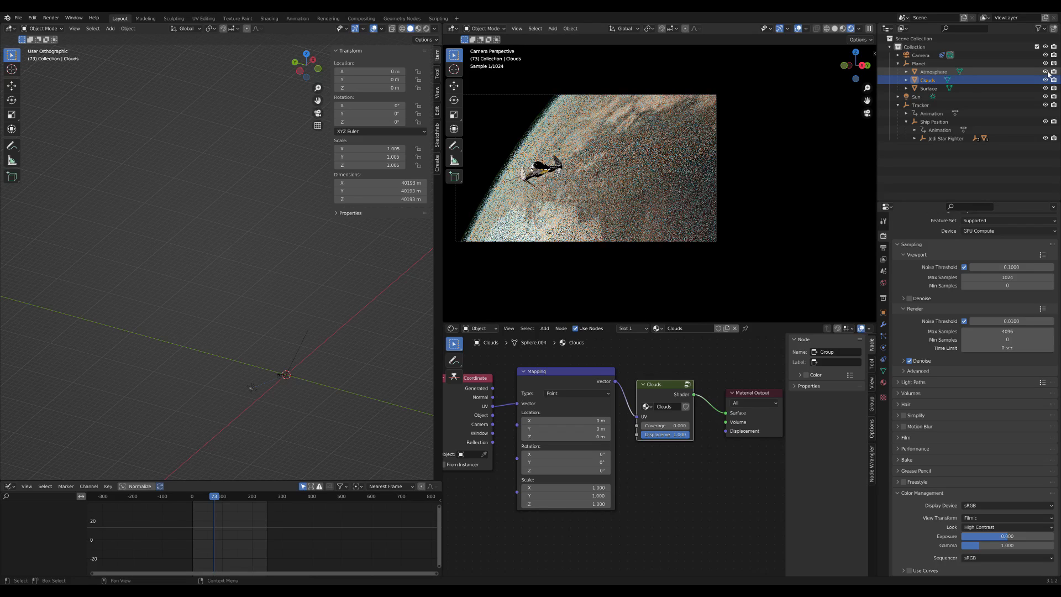
{"action": "key", "text": "alt+a"}
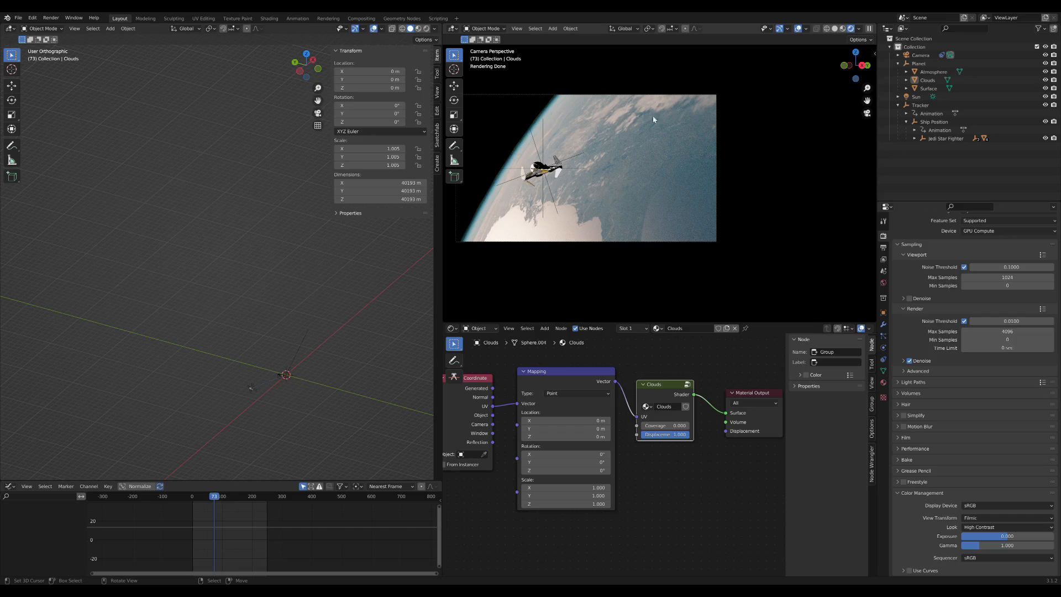
Scale the Clouds sphere down to about 1.001, about 40049 m across, and check the shot at frames 112 and 29.
{"action": "left_click", "coordinate": [927, 80]}
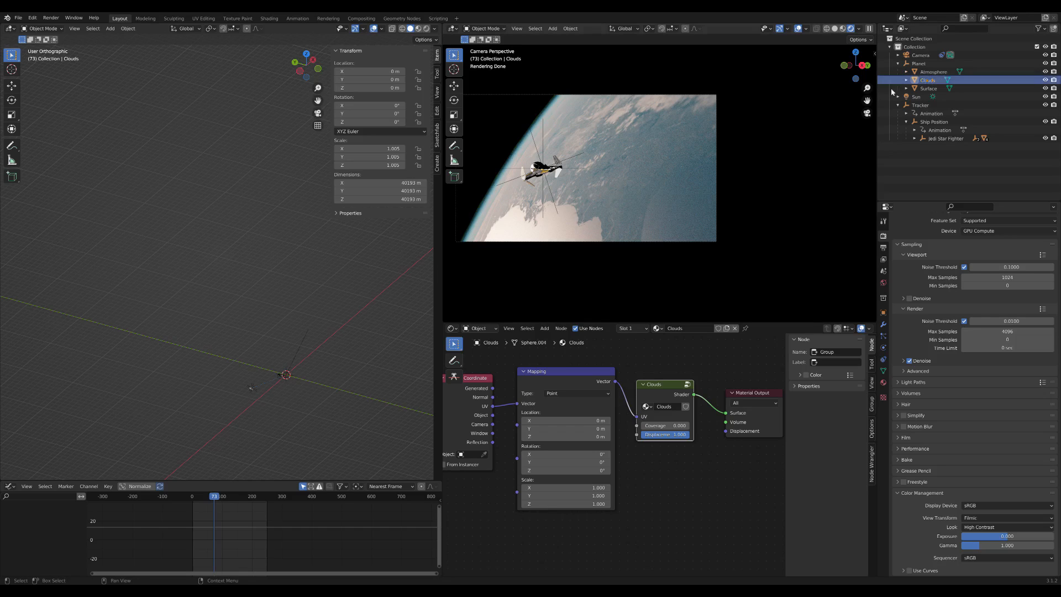
{"action": "key", "text": "s"}
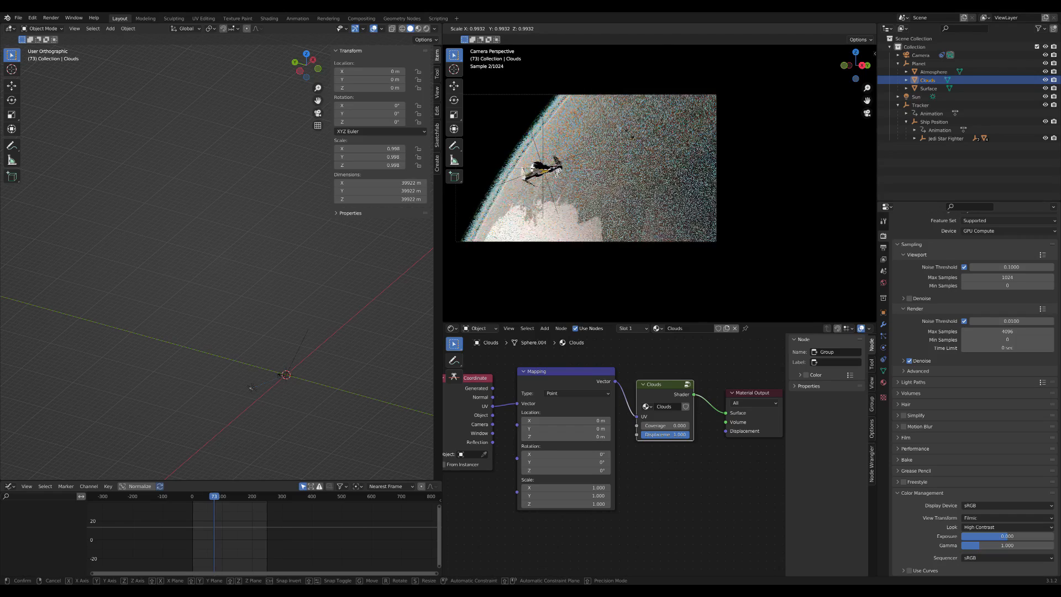
{"action": "left_click", "coordinate": [628, 133]}
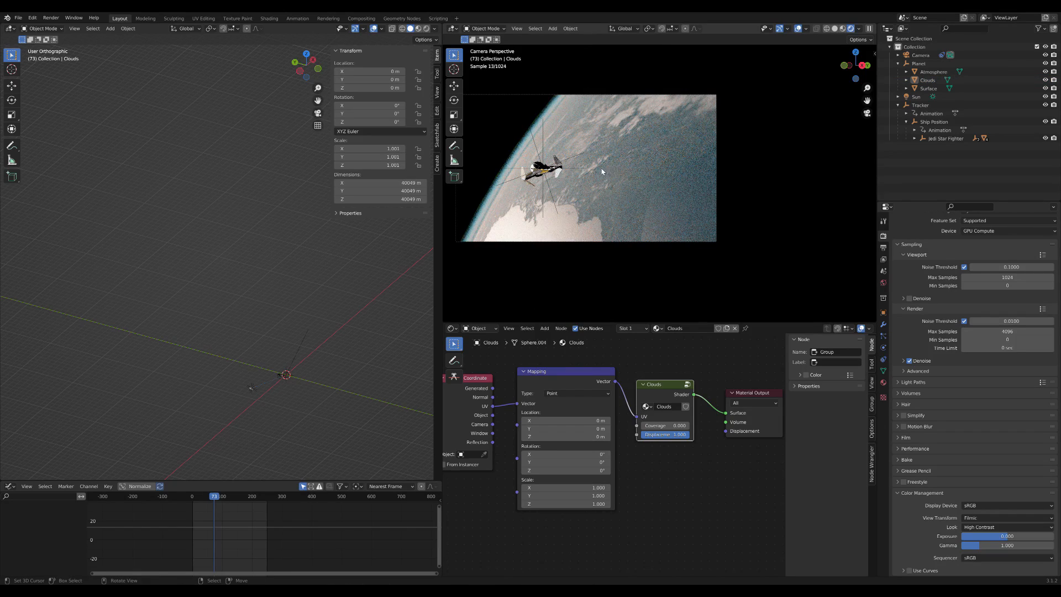
{"action": "mouse_move", "coordinate": [223, 520]}
{"action": "left_mouse_down"}
{"action": "mouse_move", "coordinate": [209, 519]}
{"action": "mouse_move", "coordinate": [227, 517]}
{"action": "left_mouse_up"}
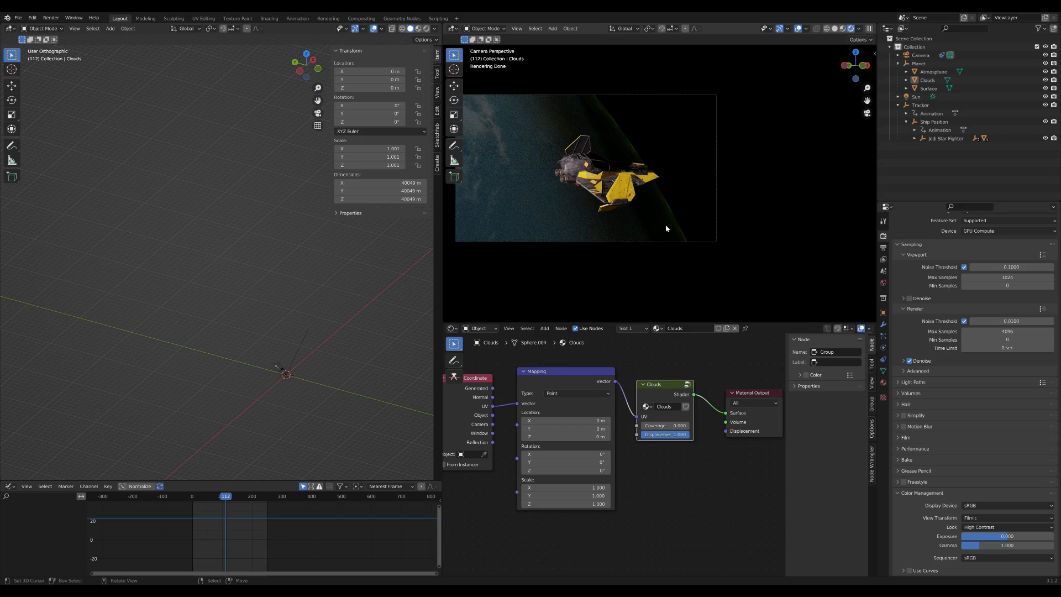
{"action": "left_click", "coordinate": [200, 520]}
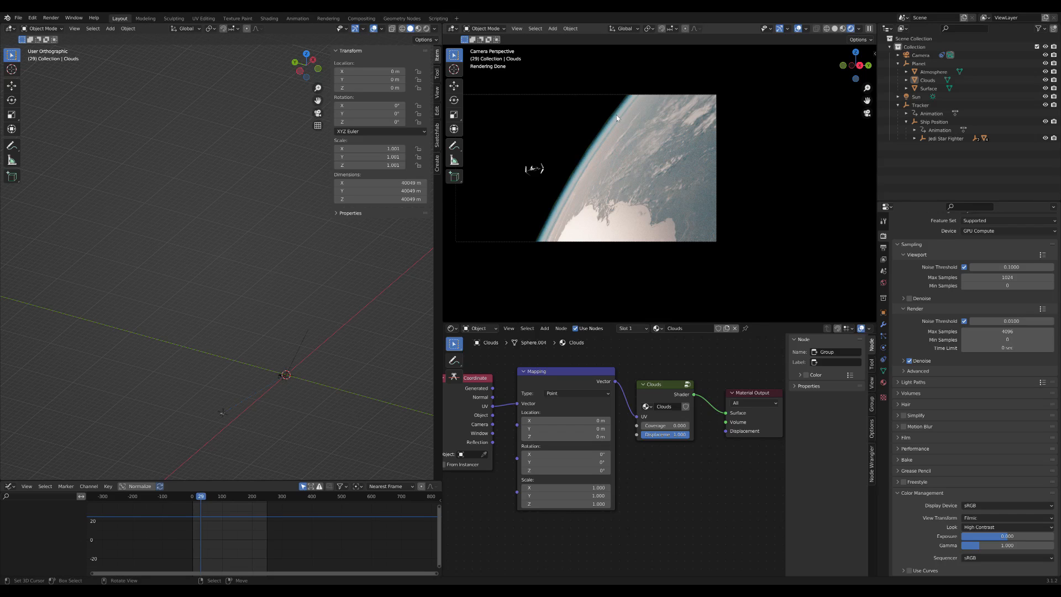
Switch the shader editor to the World nodes and add a Noise Texture.
{"action": "left_click", "coordinate": [488, 330]}
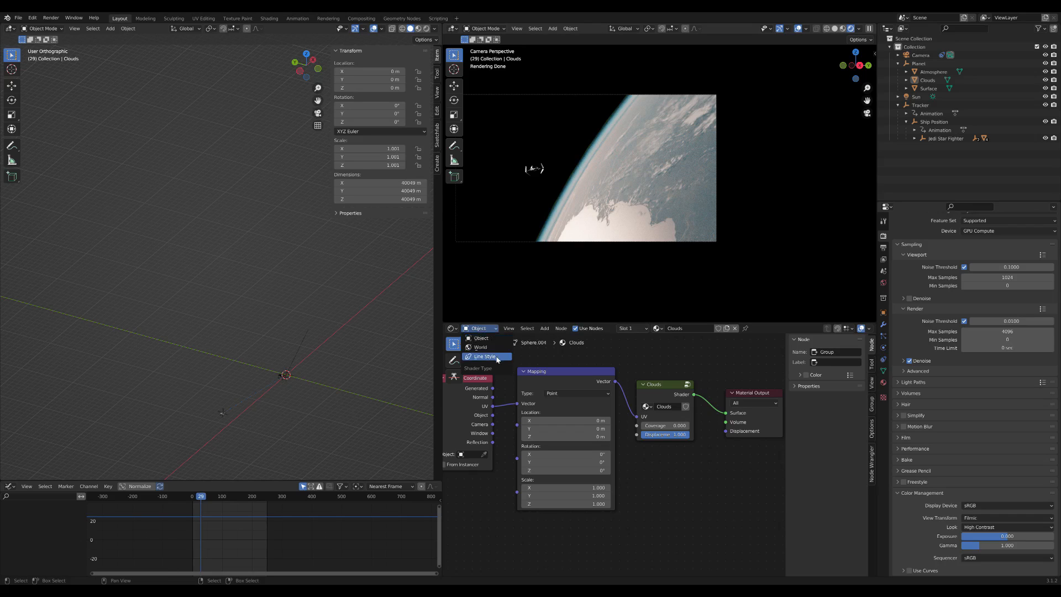
{"action": "left_click", "coordinate": [481, 347]}
{"action": "middle_click_drag", "start_coordinate": [666, 401], "coordinate": [604, 430]}
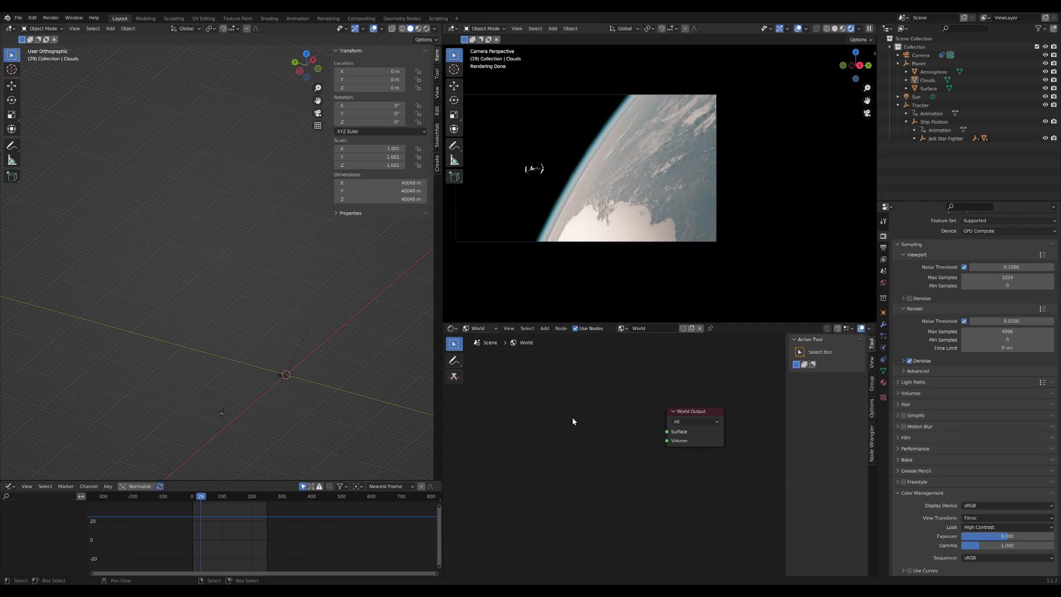
{"action": "key", "text": "shift+a"}
{"action": "mouse_move", "coordinate": [553, 412]}
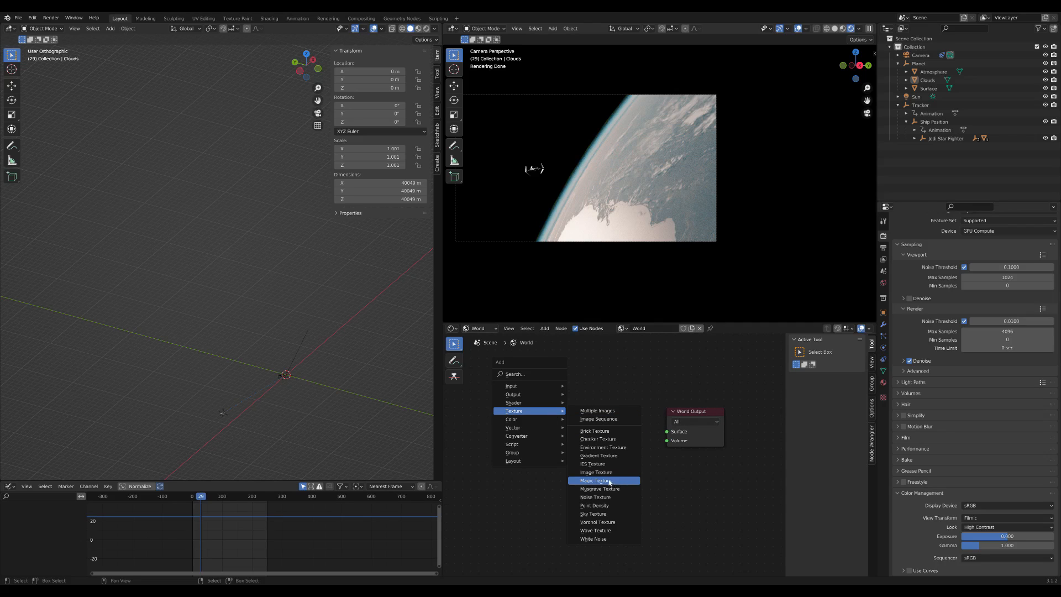
{"action": "left_click", "coordinate": [607, 497]}
{"action": "middle_click_drag", "start_coordinate": [628, 423], "coordinate": [644, 400]}
Add a ColorRamp driven by the Noise Texture's Fac output.
{"action": "left_click_drag", "start_coordinate": [519, 387], "coordinate": [563, 415]}
{"action": "type", "text": "color"}
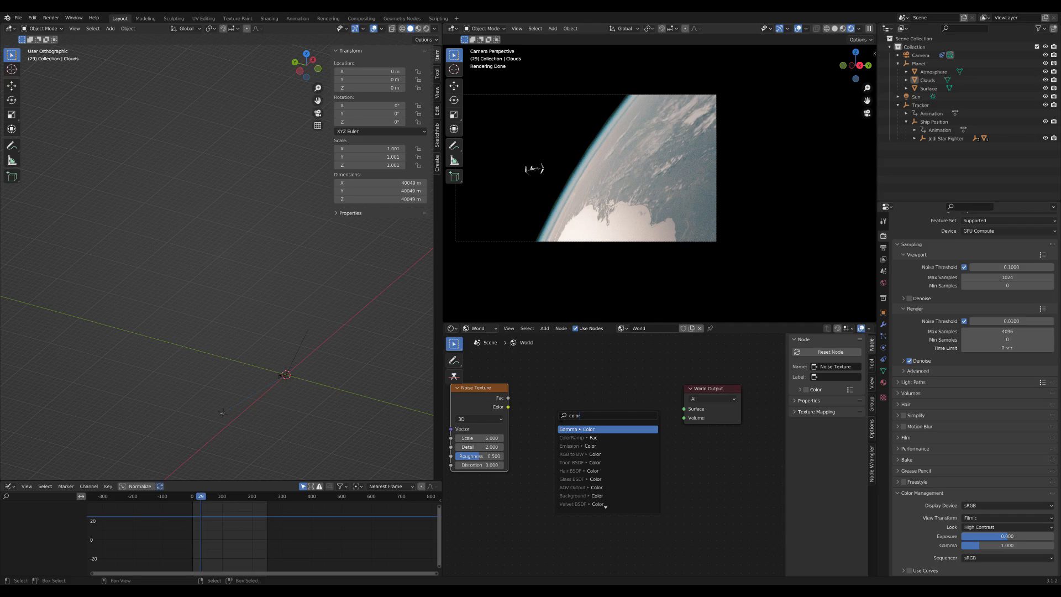
{"action": "key", "text": "Down"}
{"action": "key", "text": "Return"}
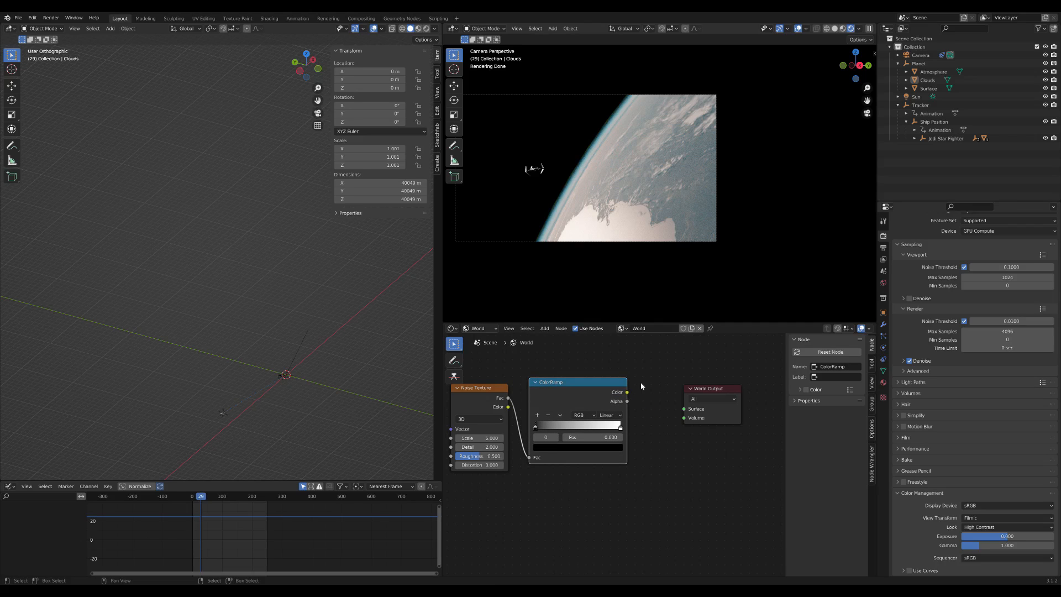
Add a Background shader, feed the ColorRamp's Color into its Color, and connect its output to the World Output's Surface.
{"action": "key", "text": "shift+a"}
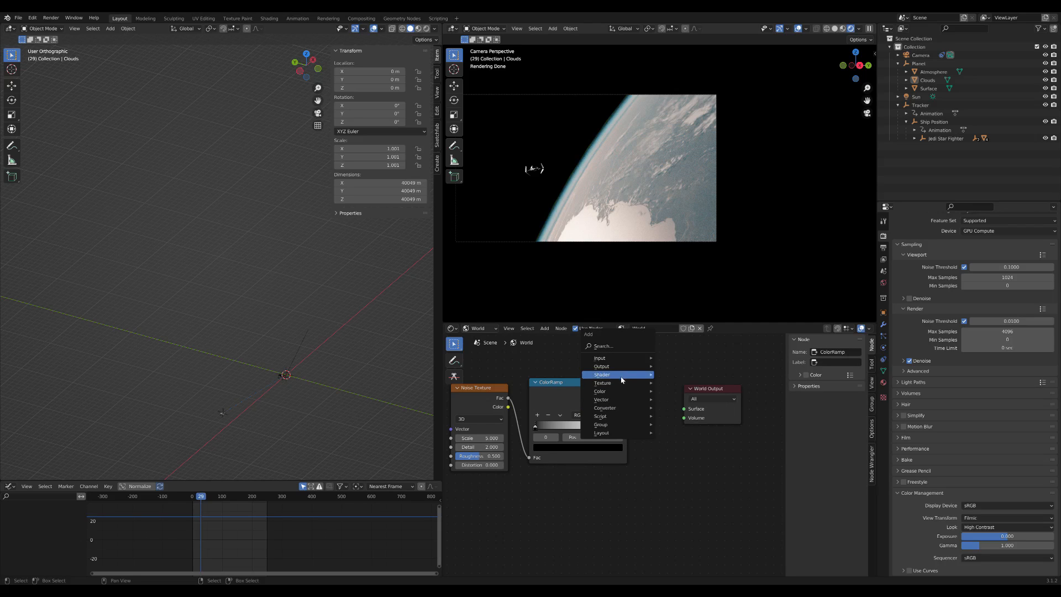
{"action": "mouse_move", "coordinate": [621, 380]}
{"action": "left_click", "coordinate": [680, 385]}
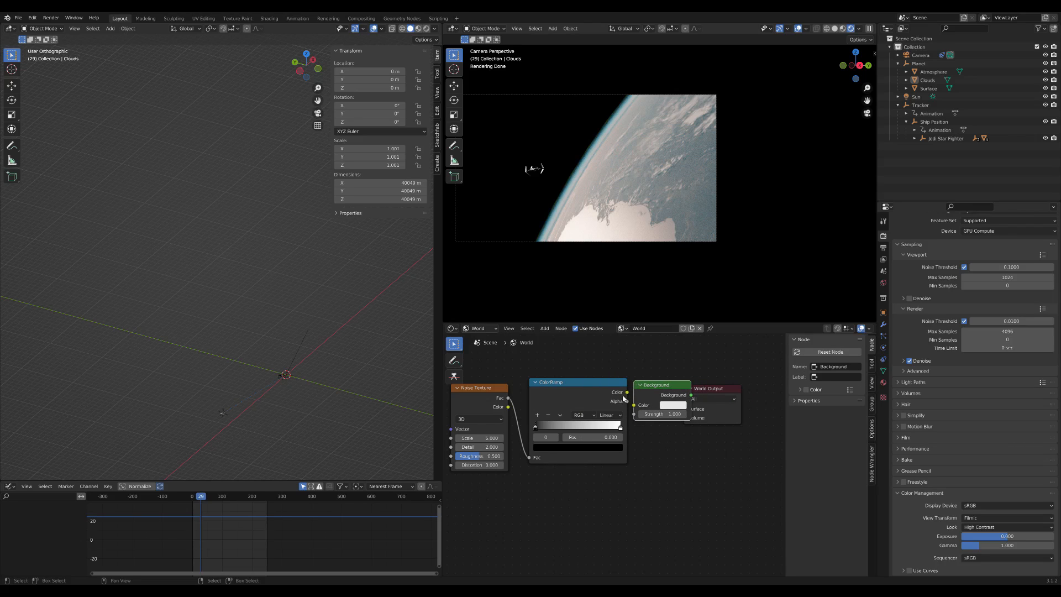
{"action": "left_click", "coordinate": [639, 447]}
{"action": "left_click_drag", "start_coordinate": [626, 392], "coordinate": [645, 455]}
{"action": "middle_click_drag", "start_coordinate": [658, 409], "coordinate": [569, 408]}
{"action": "left_click_drag", "start_coordinate": [642, 391], "coordinate": [705, 391]}
{"action": "left_click_drag", "start_coordinate": [611, 446], "coordinate": [656, 408]}
{"action": "left_click_drag", "start_coordinate": [594, 442], "coordinate": [607, 395]}
Set the Noise Texture's Scale to 400.
{"action": "middle_click_drag", "start_coordinate": [575, 369], "coordinate": [713, 377]}
{"action": "scroll", "coordinate": [581, 435], "scroll_direction": "up", "scroll_amount": 2}
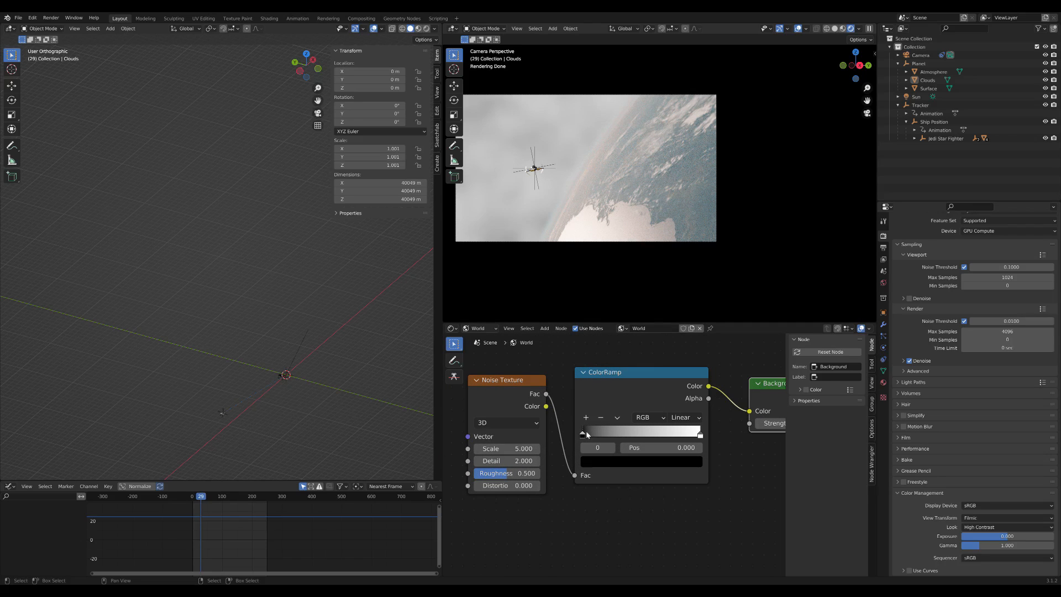
{"action": "left_click", "coordinate": [534, 449]}
{"action": "type", "text": "400"}
{"action": "key", "text": "Return"}
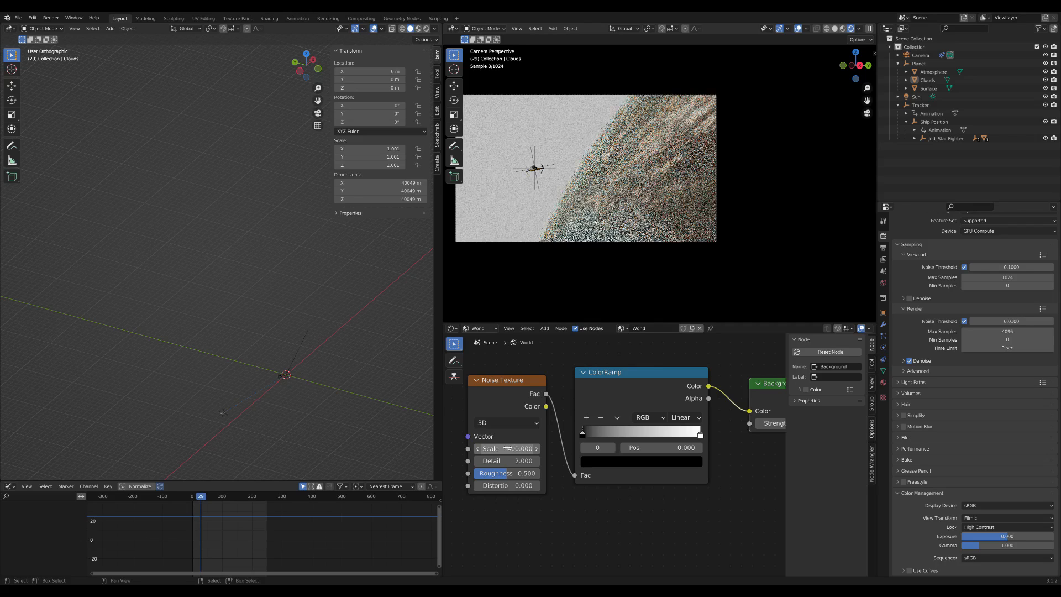
Move the ColorRamp's black stop to position 0.703 to thin out the stars, with the timeline at frame 0.
{"action": "left_click_drag", "start_coordinate": [583, 434], "coordinate": [662, 435]}
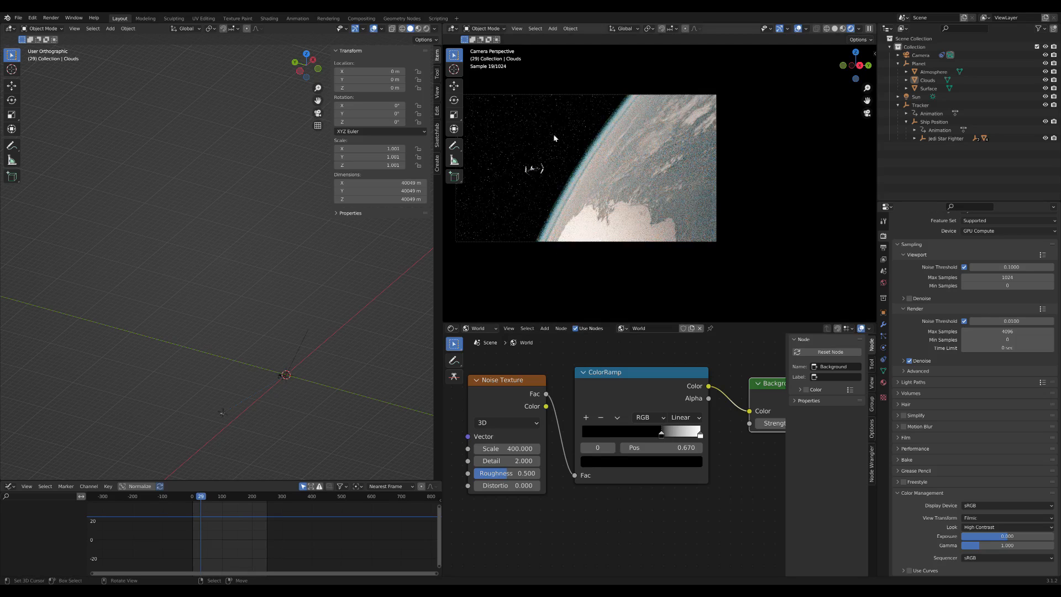
{"action": "mouse_move", "coordinate": [685, 437]}
{"action": "left_mouse_down"}
{"action": "mouse_move", "coordinate": [670, 437]}
{"action": "mouse_move", "coordinate": [700, 437]}
{"action": "left_mouse_up"}
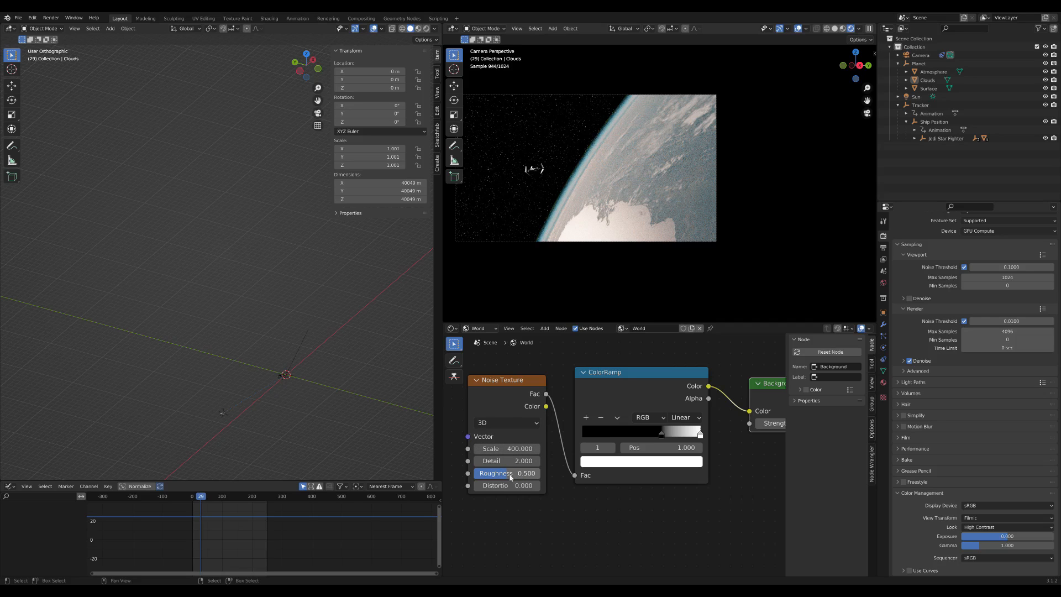
{"action": "left_click_drag", "start_coordinate": [203, 532], "coordinate": [193, 528]}
{"action": "left_click_drag", "start_coordinate": [663, 432], "coordinate": [667, 435]}
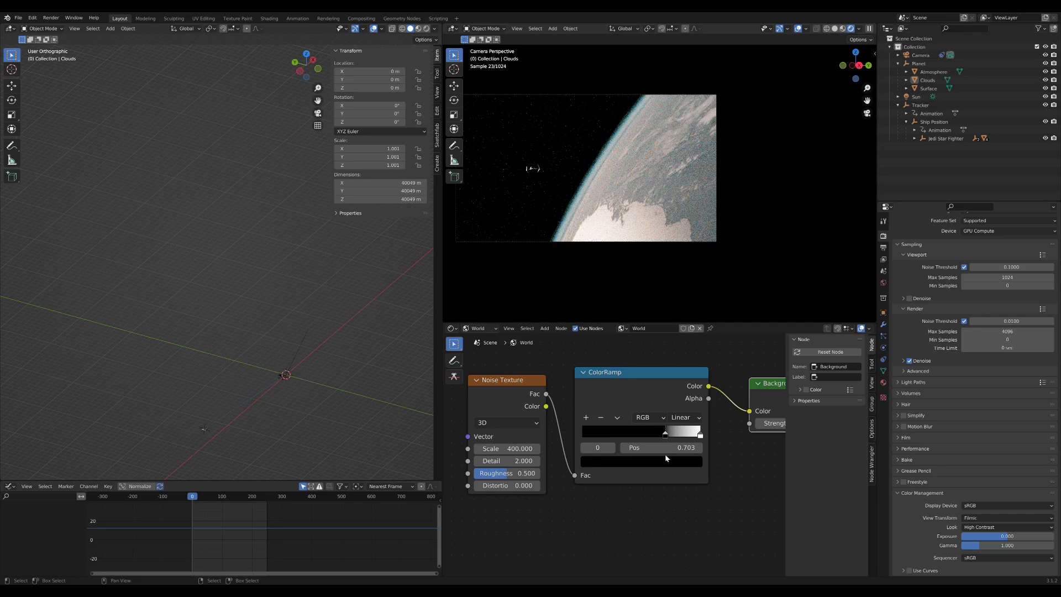
{"action": "mouse_move", "coordinate": [196, 514]}
{"action": "left_mouse_down"}
{"action": "mouse_move", "coordinate": [238, 517]}
{"action": "mouse_move", "coordinate": [192, 520]}
{"action": "left_mouse_up"}
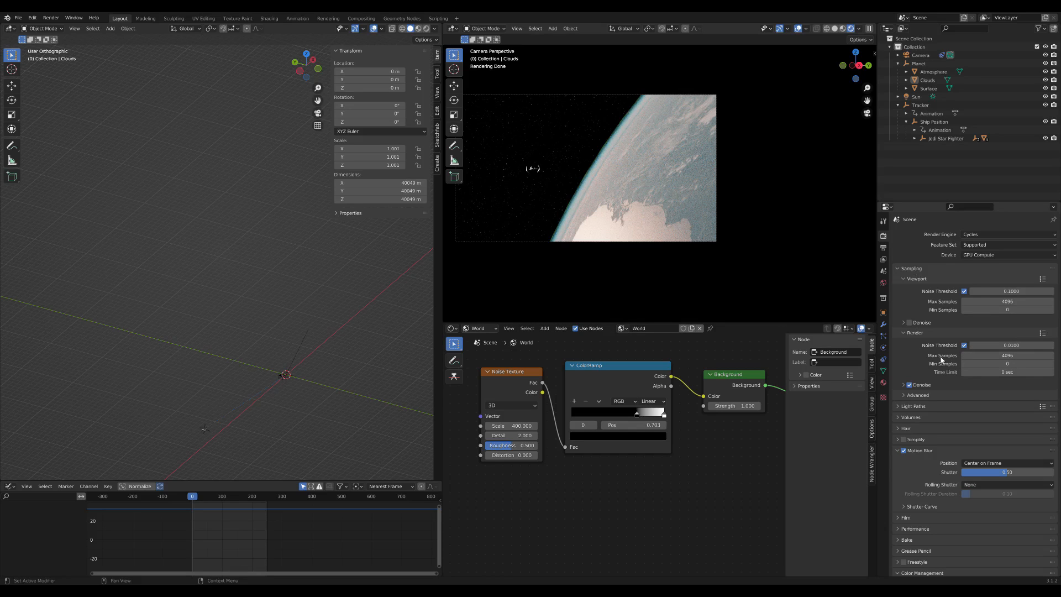
Set the Max Samples to 128 for the viewport and 256 for the final render.
{"action": "left_click", "coordinate": [1006, 302]}
{"action": "type", "text": "128"}
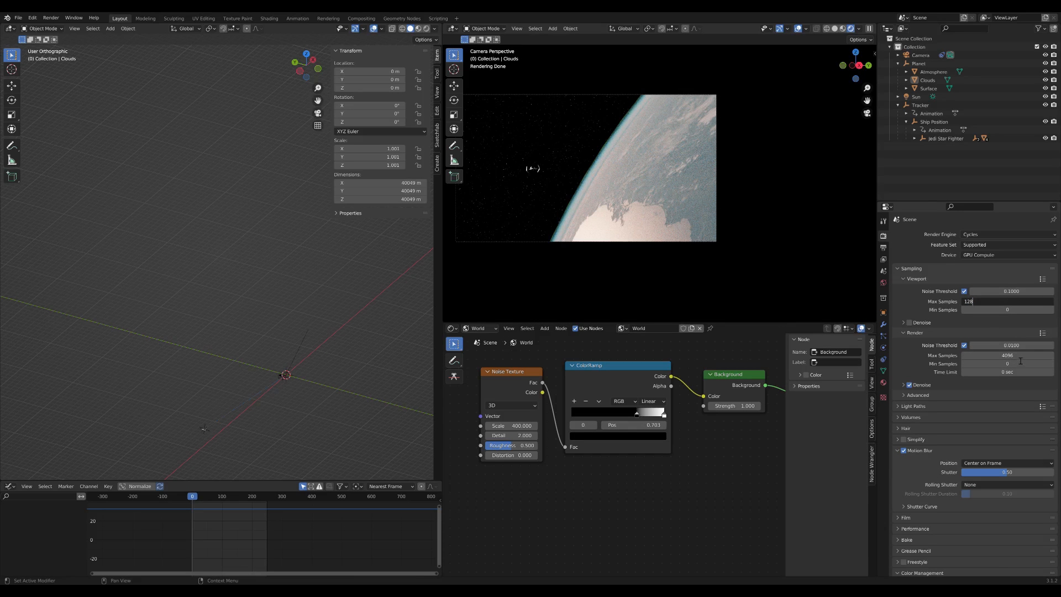
{"action": "left_click", "coordinate": [1020, 359]}
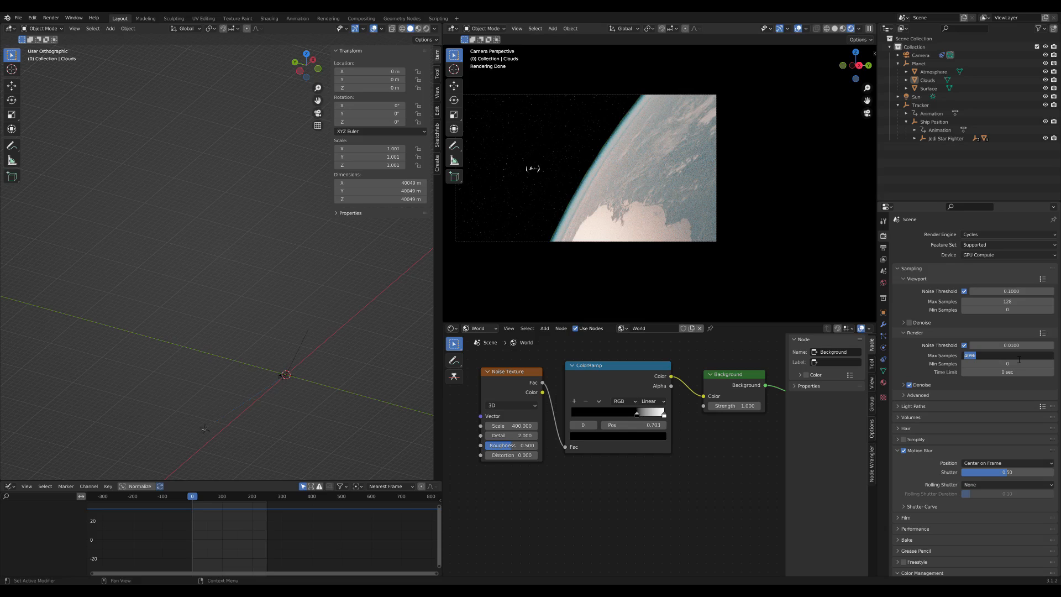
{"action": "type", "text": "256"}
{"action": "key", "text": "Return"}
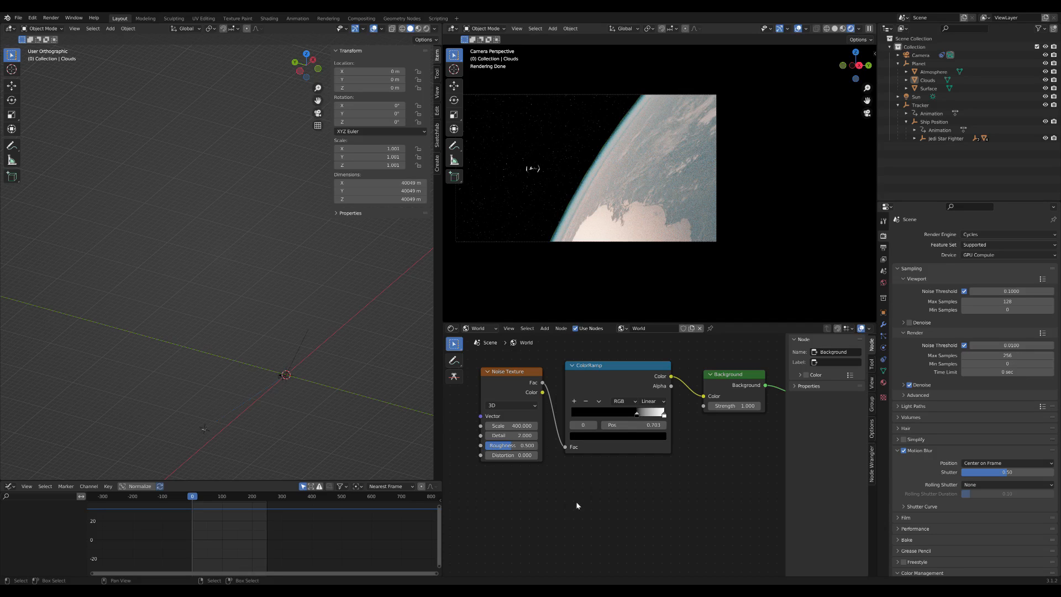
Return the shader editor to object materials, select the Surface sphere, and connect the Earth group's Displacement output to the Material Output's Displacement.
{"action": "left_click", "coordinate": [482, 330]}
{"action": "left_click", "coordinate": [482, 338]}
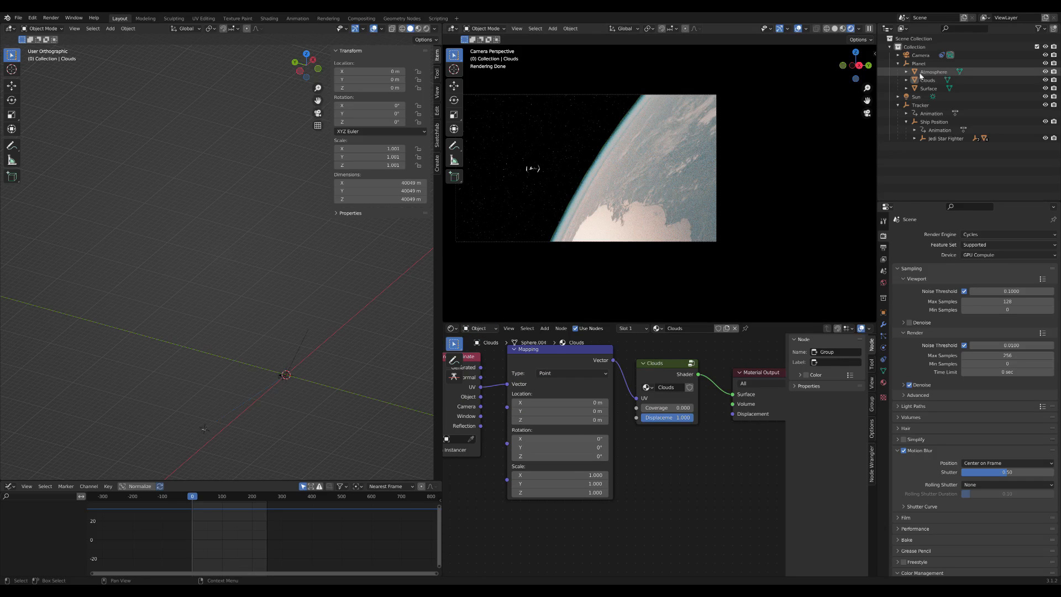
{"action": "left_click", "coordinate": [928, 89]}
{"action": "scroll", "coordinate": [714, 425], "scroll_direction": "down", "scroll_amount": 3}
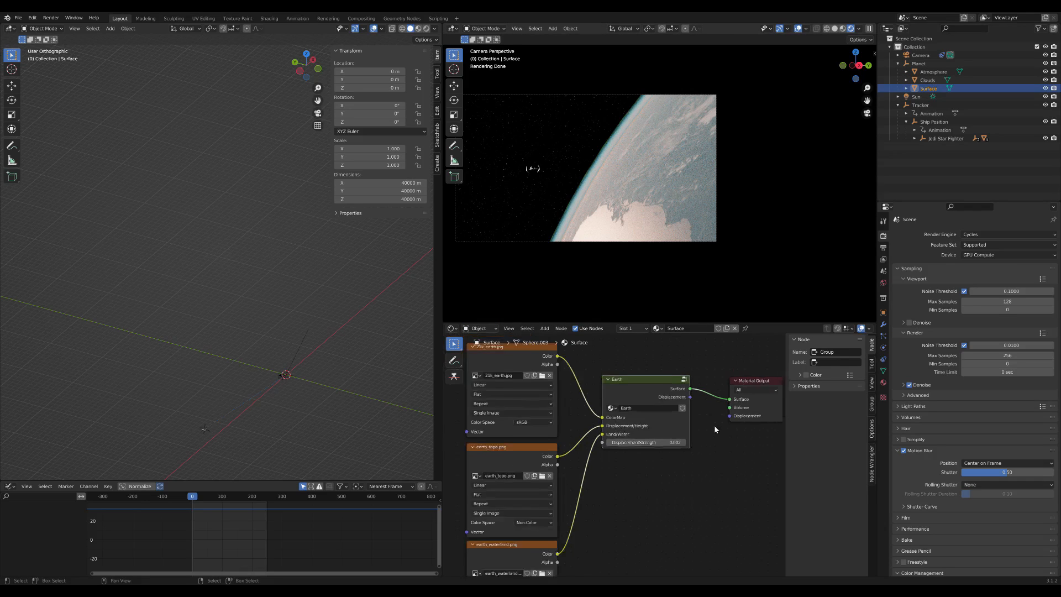
{"action": "middle_click_drag", "start_coordinate": [713, 426], "coordinate": [647, 429]}
{"action": "scroll", "coordinate": [630, 413], "scroll_direction": "up", "scroll_amount": 3}
{"action": "left_click_drag", "start_coordinate": [625, 399], "coordinate": [670, 420]}
{"action": "middle_click_drag", "start_coordinate": [639, 438], "coordinate": [743, 474]}
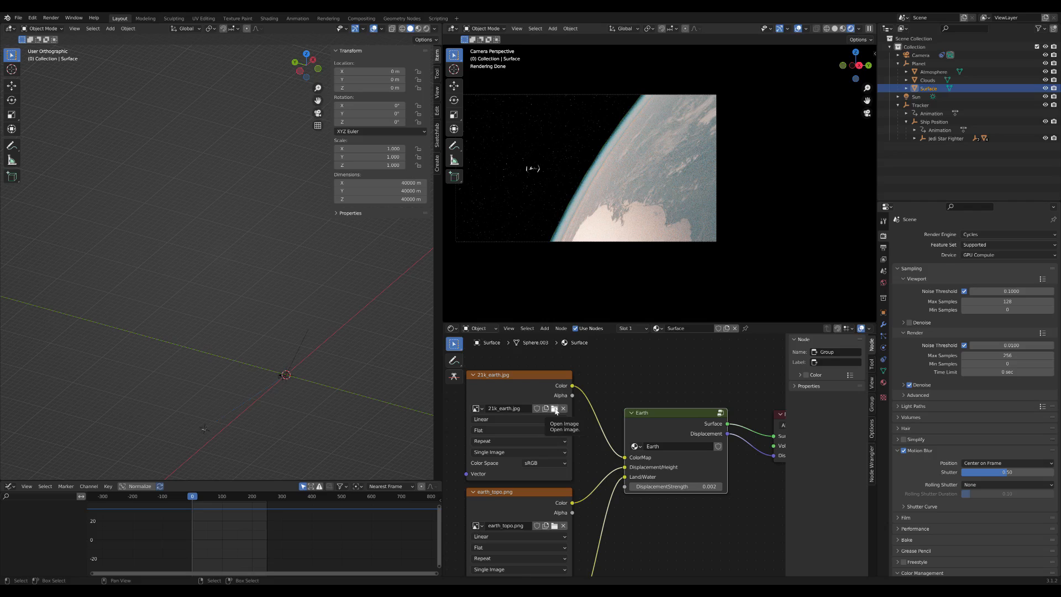
Restore 8081_earthmap10k.jpg as the image texture feeding the Earth group's ColorMap input.
{"action": "left_click", "coordinate": [556, 410]}
{"action": "key", "text": "ctrl+z"}
{"action": "middle_click_drag", "start_coordinate": [663, 397], "coordinate": [558, 371]}
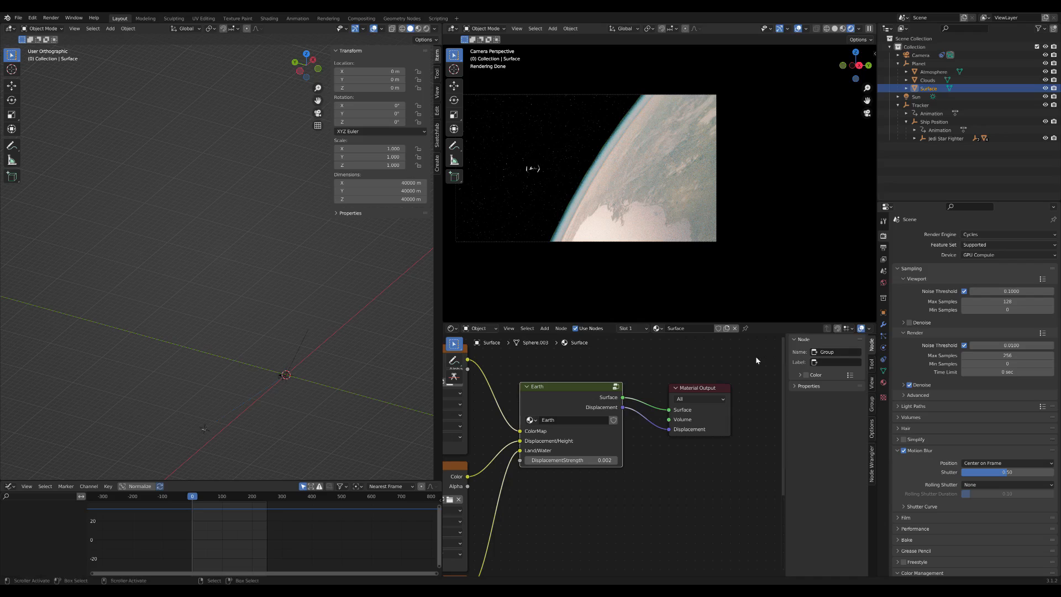
Set the Surface material's displacement method to Displacement and Bump, and move the timeline to frame 71.
{"action": "left_click", "coordinate": [883, 382]}
{"action": "scroll", "coordinate": [926, 470], "scroll_direction": "down", "scroll_amount": 1}
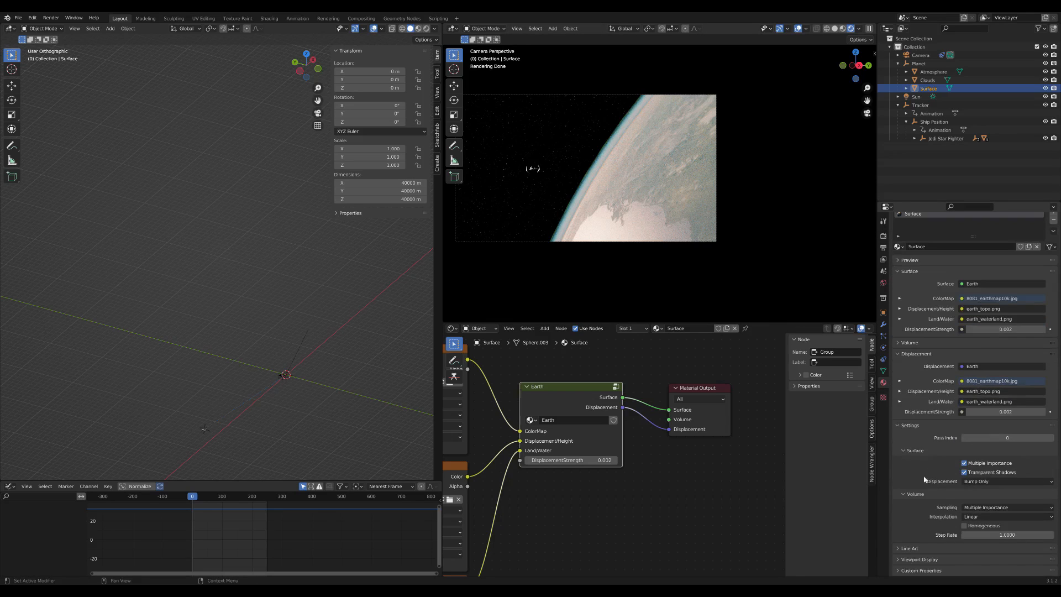
{"action": "left_click", "coordinate": [970, 481]}
{"action": "left_click", "coordinate": [993, 510]}
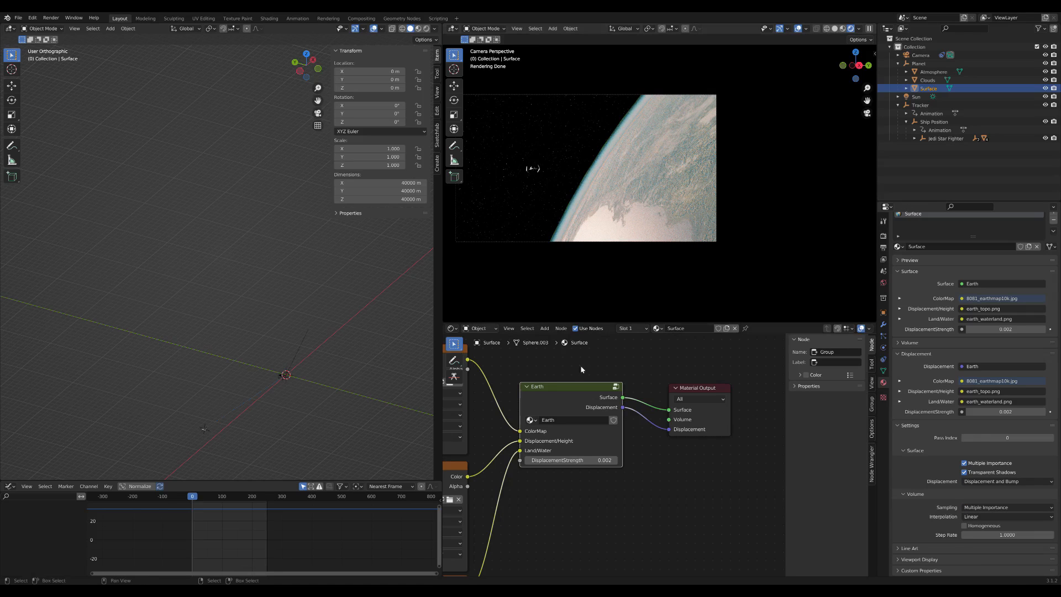
{"action": "left_click_drag", "start_coordinate": [194, 522], "coordinate": [213, 522]}
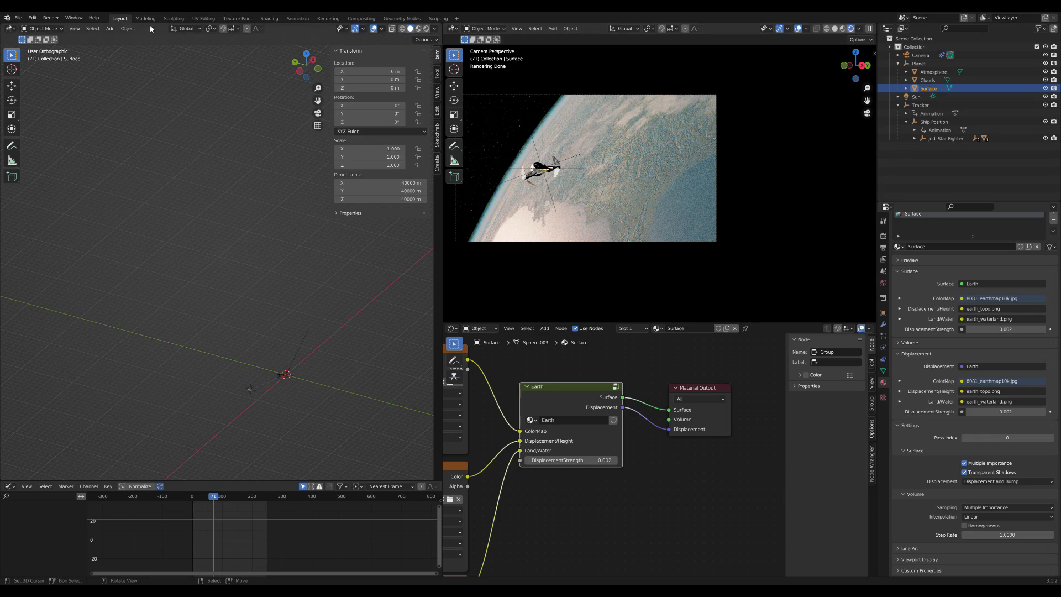
Enable compositing nodes in the Compositing workspace and move the Render Layers node well away from the Composite node.
{"action": "left_click", "coordinate": [362, 18]}
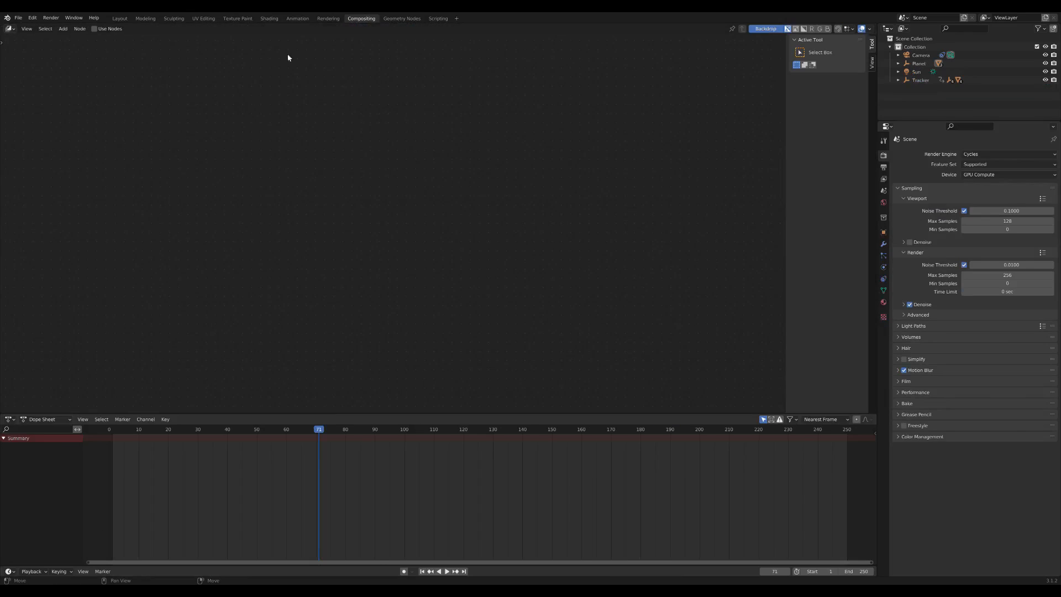
{"action": "left_click", "coordinate": [94, 29]}
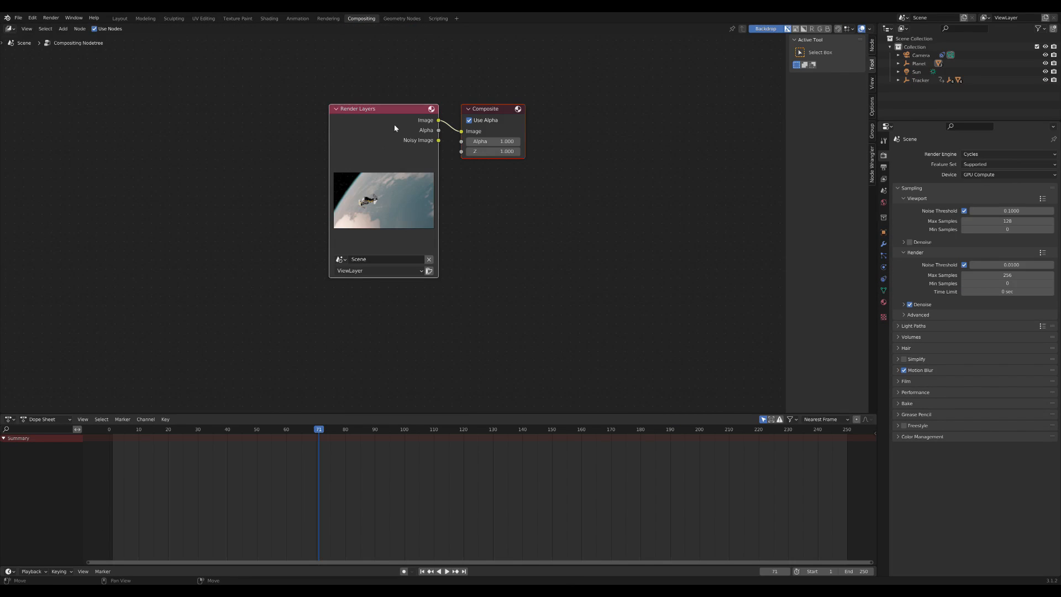
{"action": "left_click_drag", "start_coordinate": [415, 105], "coordinate": [128, 115]}
{"action": "key", "text": "Home"}
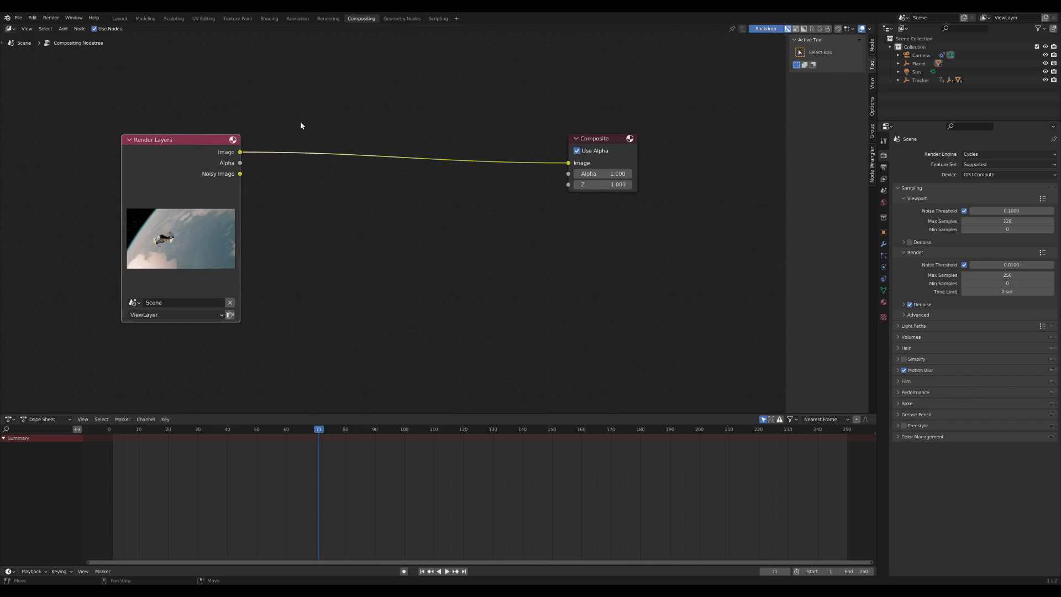
Insert a Glare node on the link between Render Layers and Composite.
{"action": "left_click", "coordinate": [309, 122]}
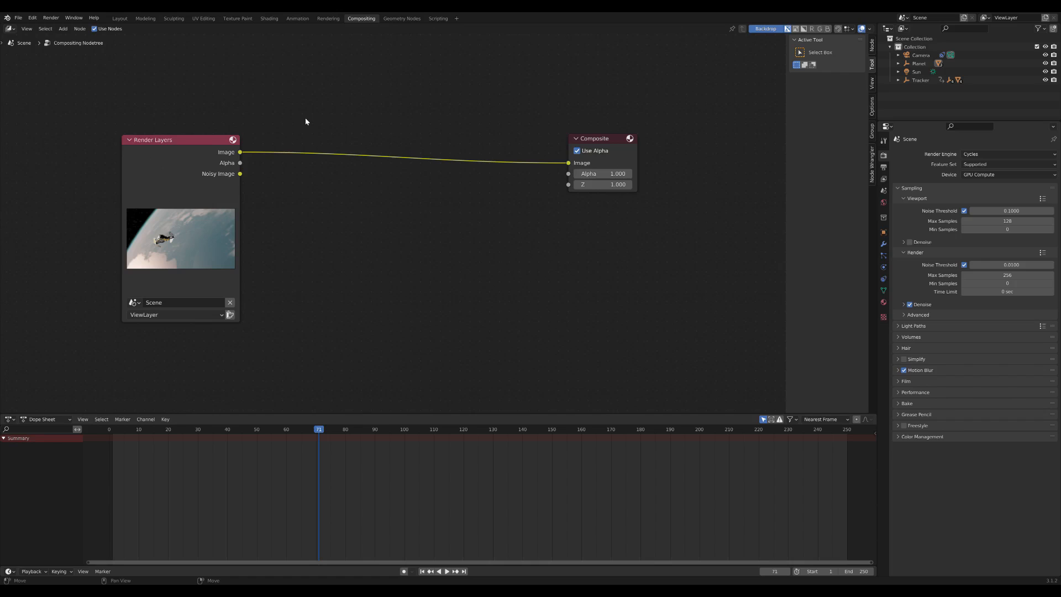
{"action": "key", "text": "shift+a"}
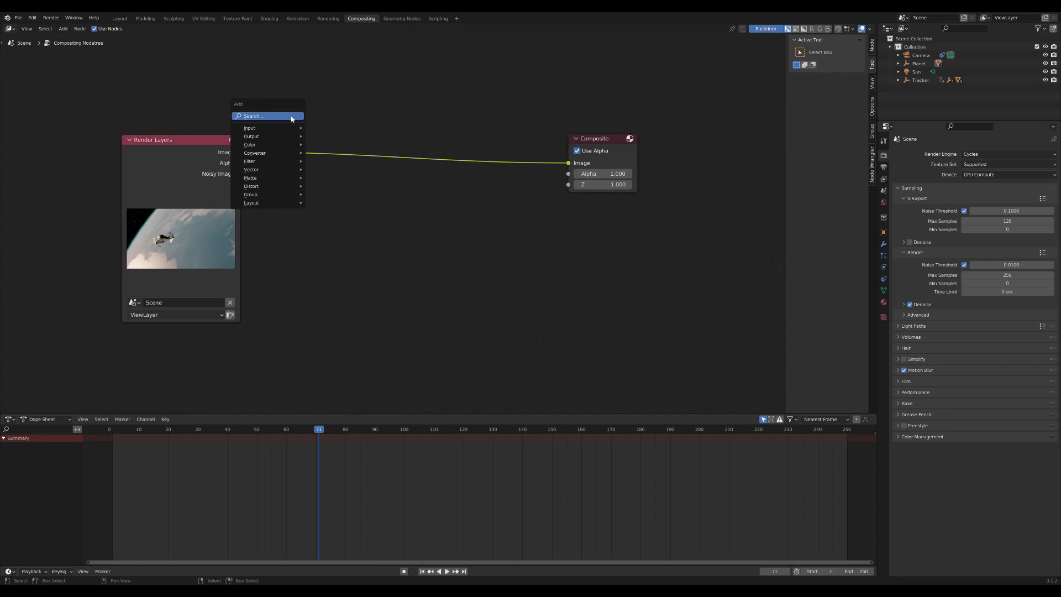
{"action": "mouse_move", "coordinate": [278, 163]}
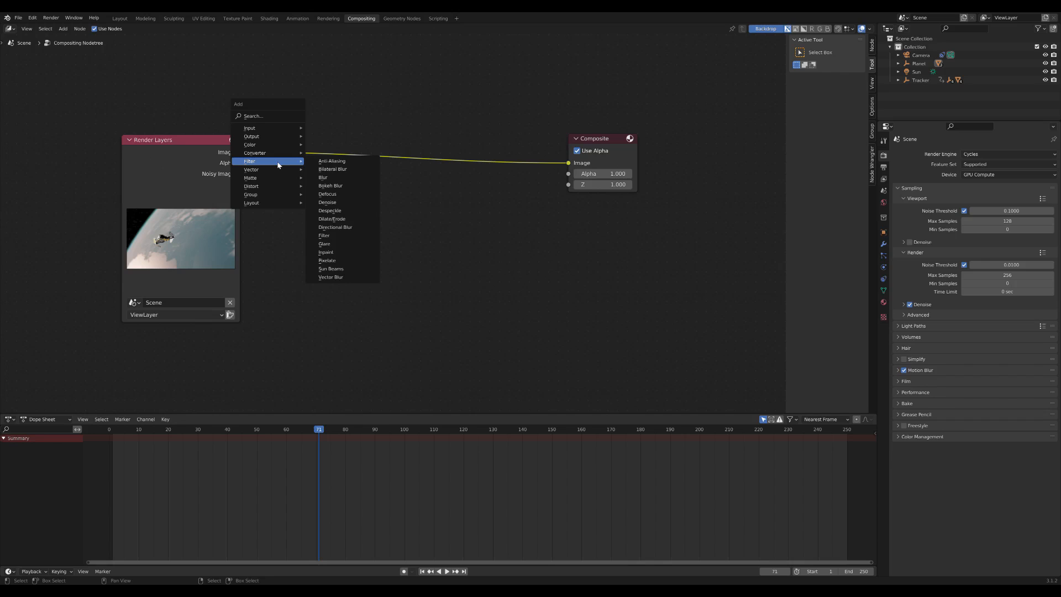
{"action": "left_click", "coordinate": [325, 243]}
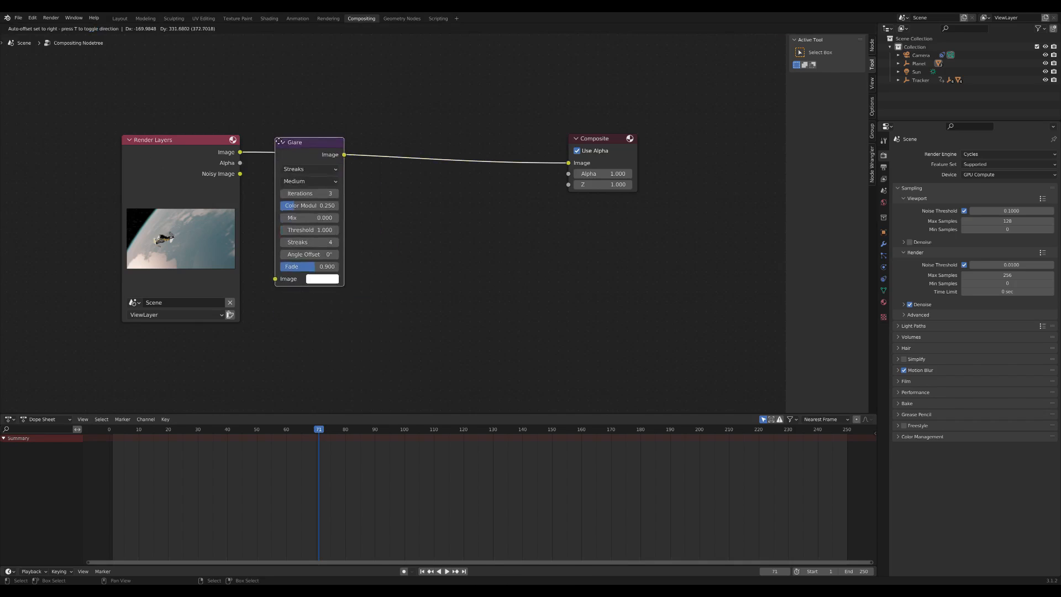
{"action": "left_click", "coordinate": [326, 146]}
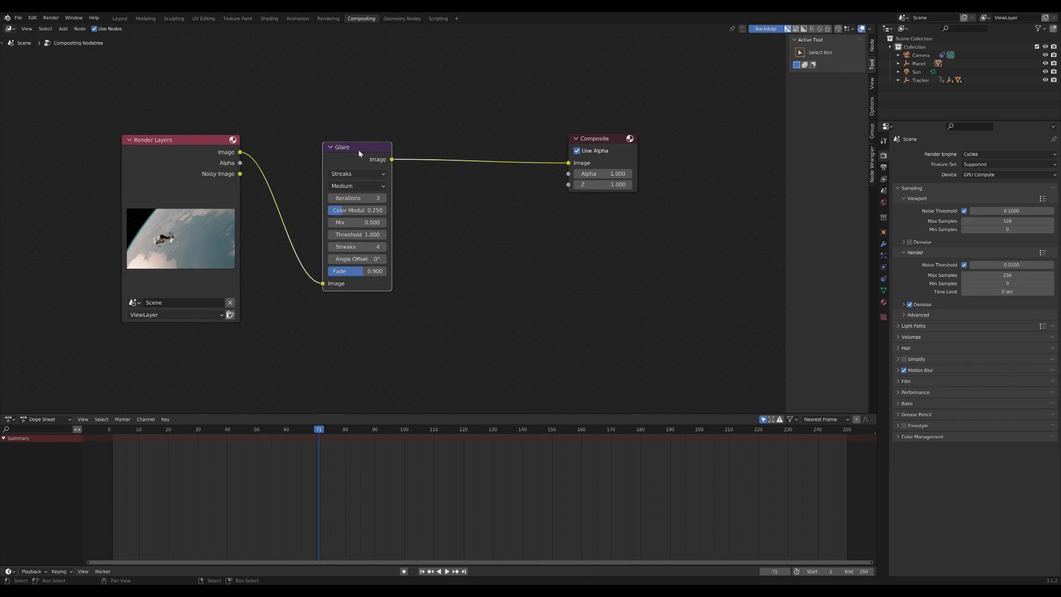
Duplicate the Glare node below the original and set the copy's glare type to Fog Glow.
{"action": "key", "text": "shift+d"}
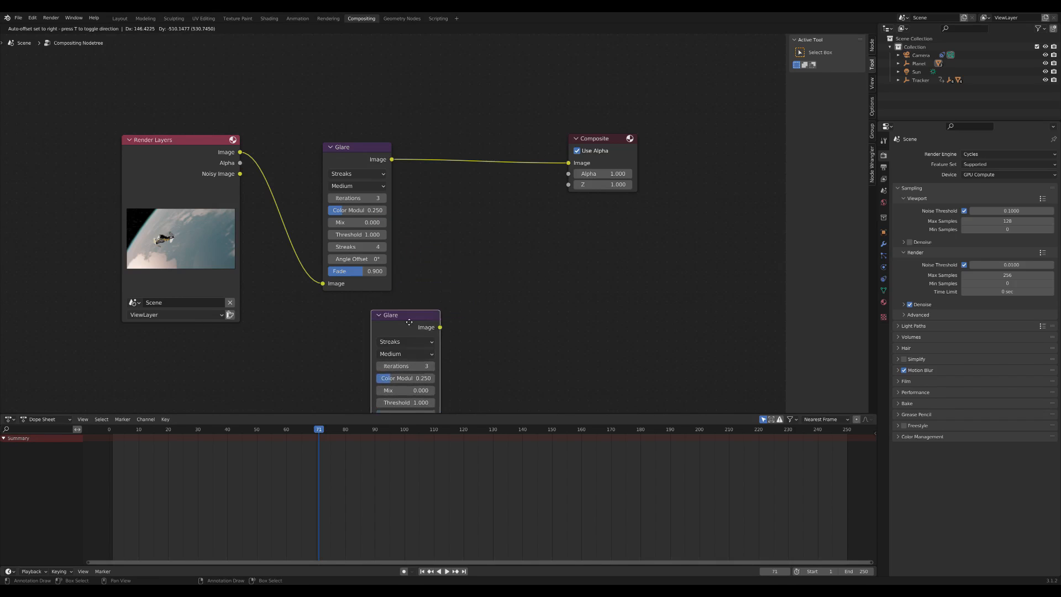
{"action": "left_click", "coordinate": [361, 307]}
{"action": "middle_click_drag", "start_coordinate": [436, 247], "coordinate": [372, 163]}
{"action": "left_click", "coordinate": [286, 245]}
{"action": "left_click", "coordinate": [287, 274]}
Insert a color Mix node between the Streaks Glare and Composite, and move the Composite node farther away to make room.
{"action": "key", "text": "shift+a"}
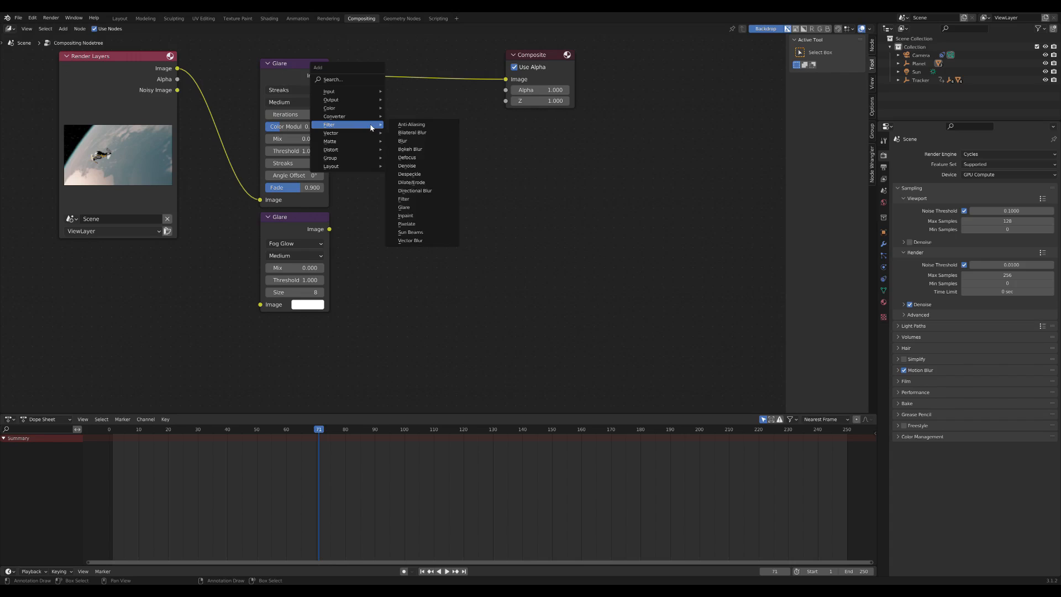
{"action": "mouse_move", "coordinate": [375, 108]}
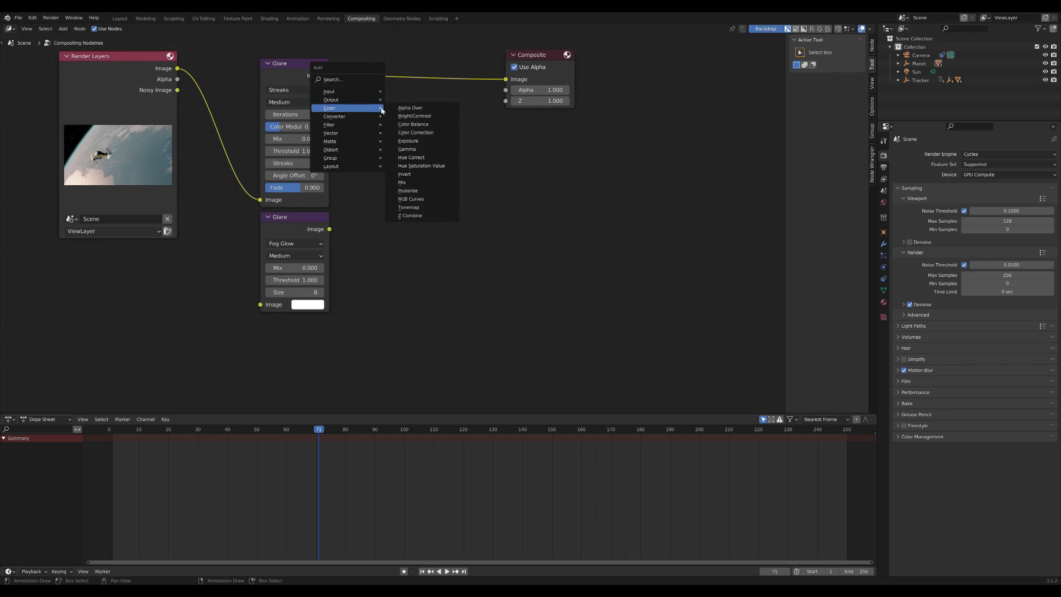
{"action": "left_click", "coordinate": [413, 185]}
{"action": "left_click", "coordinate": [391, 73]}
{"action": "middle_click_drag", "start_coordinate": [459, 185], "coordinate": [360, 221]}
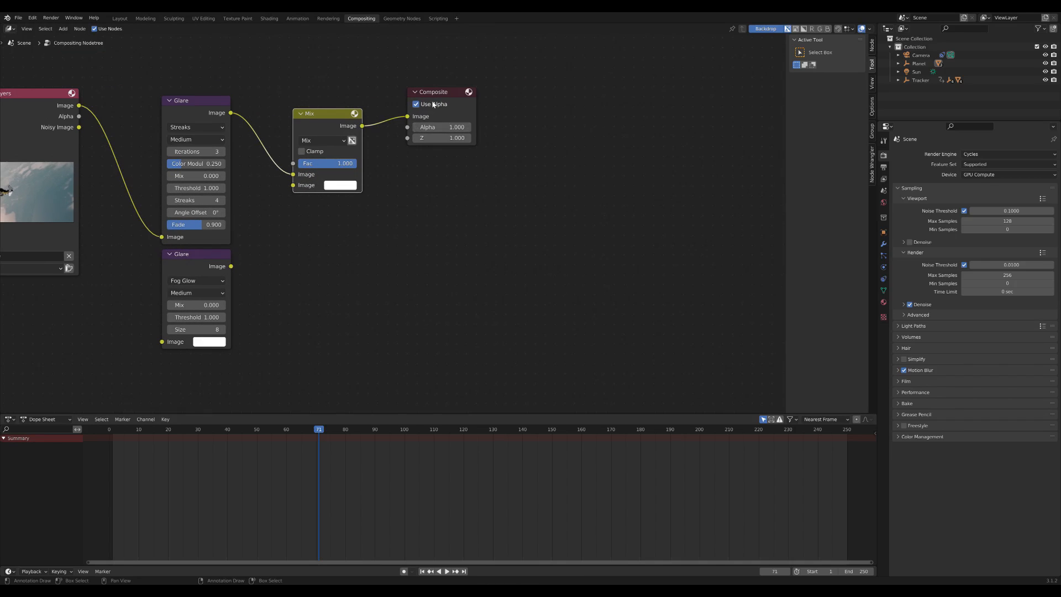
{"action": "left_click_drag", "start_coordinate": [439, 95], "coordinate": [596, 146]}
Duplicate the Mix node onto the link before Composite and set both Mix nodes' blending mode to Add.
{"action": "left_click", "coordinate": [334, 117]}
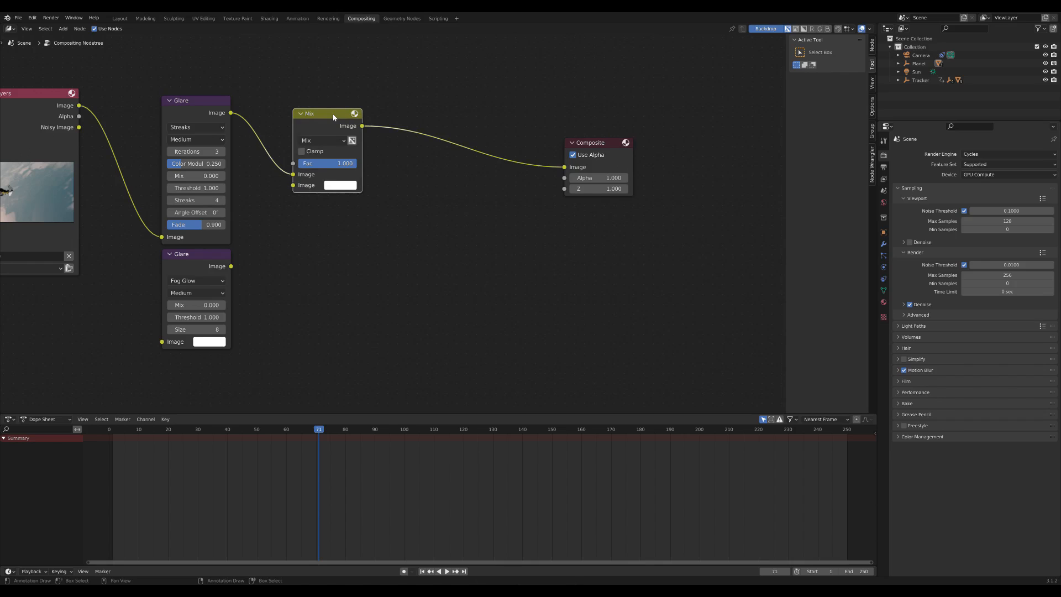
{"action": "key", "text": "shift+d"}
{"action": "left_click", "coordinate": [443, 132]}
{"action": "left_click", "coordinate": [323, 140]}
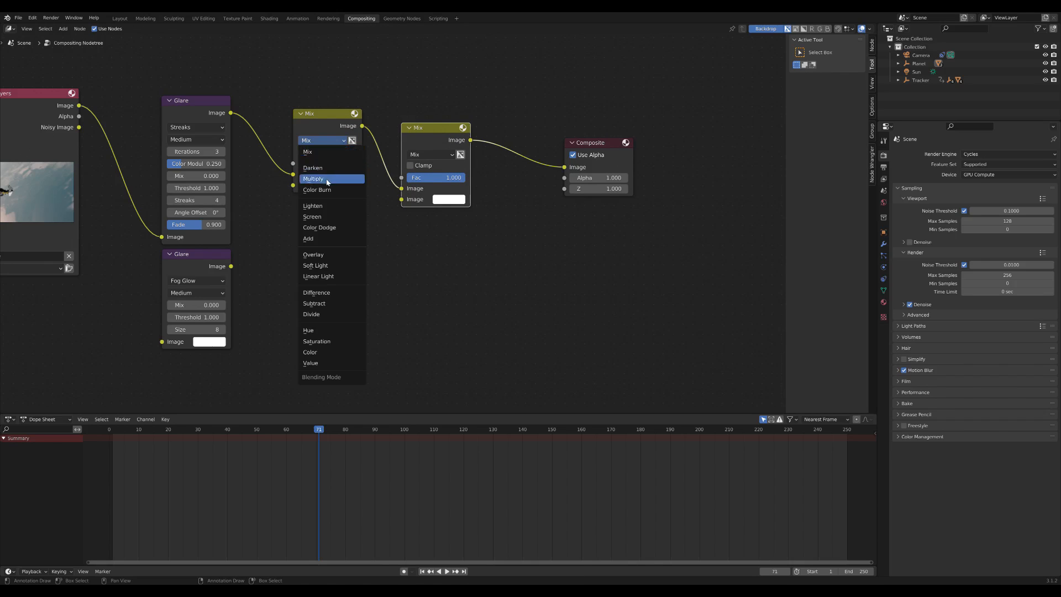
{"action": "left_click", "coordinate": [318, 238]}
{"action": "left_click", "coordinate": [430, 155]}
{"action": "left_click", "coordinate": [424, 252]}
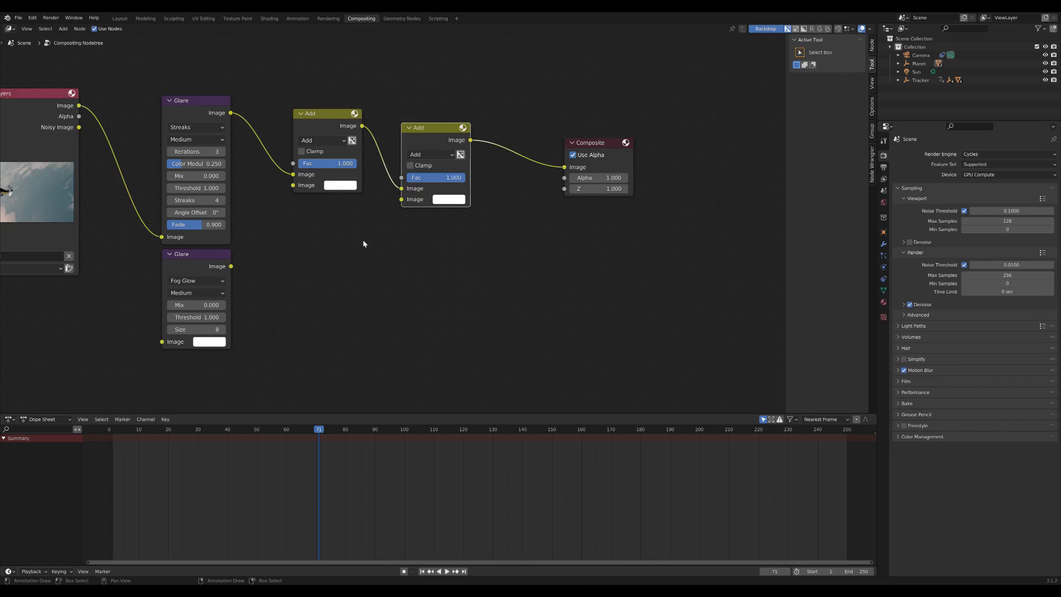
Connect the Fog Glow Glare to the second Add node's lower Image input, and the Render Layers Image to the Fog Glow Glare.
{"action": "left_click_drag", "start_coordinate": [231, 266], "coordinate": [401, 199]}
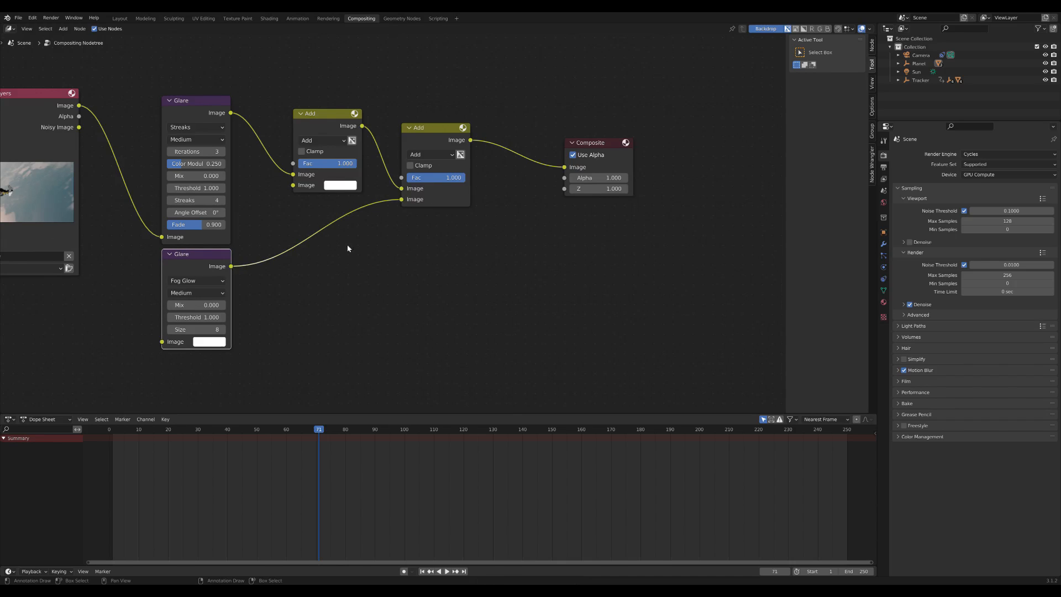
{"action": "middle_click_drag", "start_coordinate": [98, 107], "coordinate": [156, 108]}
{"action": "left_click_drag", "start_coordinate": [136, 107], "coordinate": [219, 342]}
{"action": "middle_click_drag", "start_coordinate": [279, 104], "coordinate": [276, 126]}
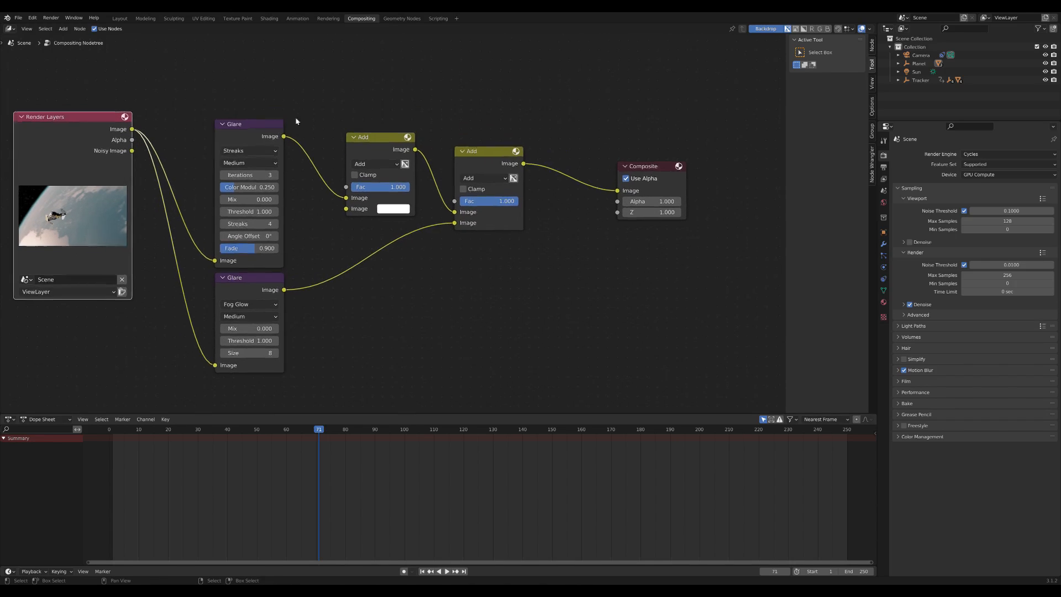
Preview the Streaks Glare output through a Viewer node on the backdrop, and expand the Motion Blur render settings.
{"action": "left_click", "coordinate": [261, 126], "text": "ctrl+shift"}
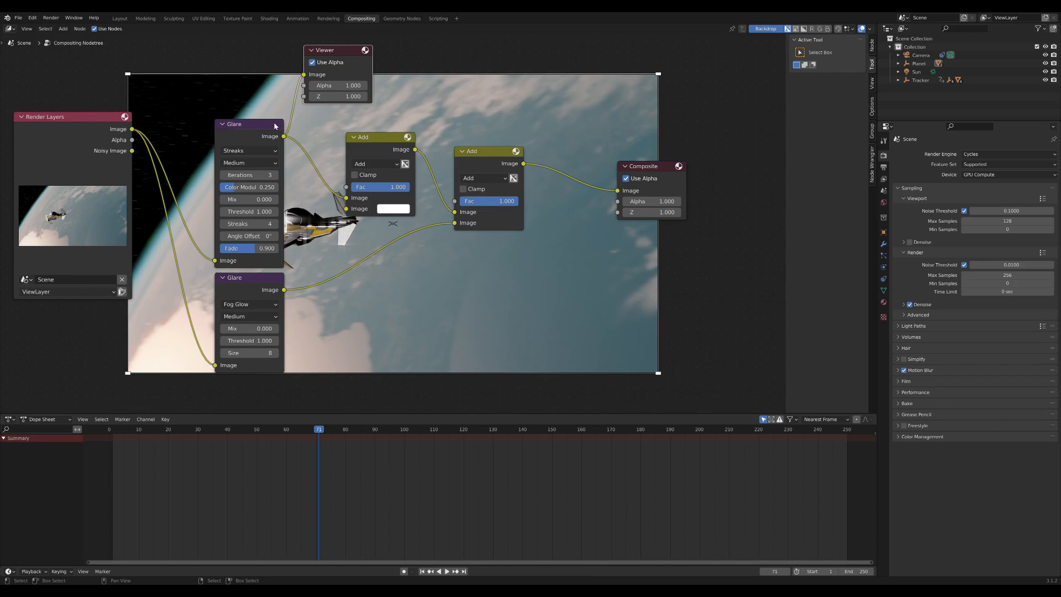
{"action": "middle_click_drag", "start_coordinate": [241, 110], "coordinate": [164, 95]}
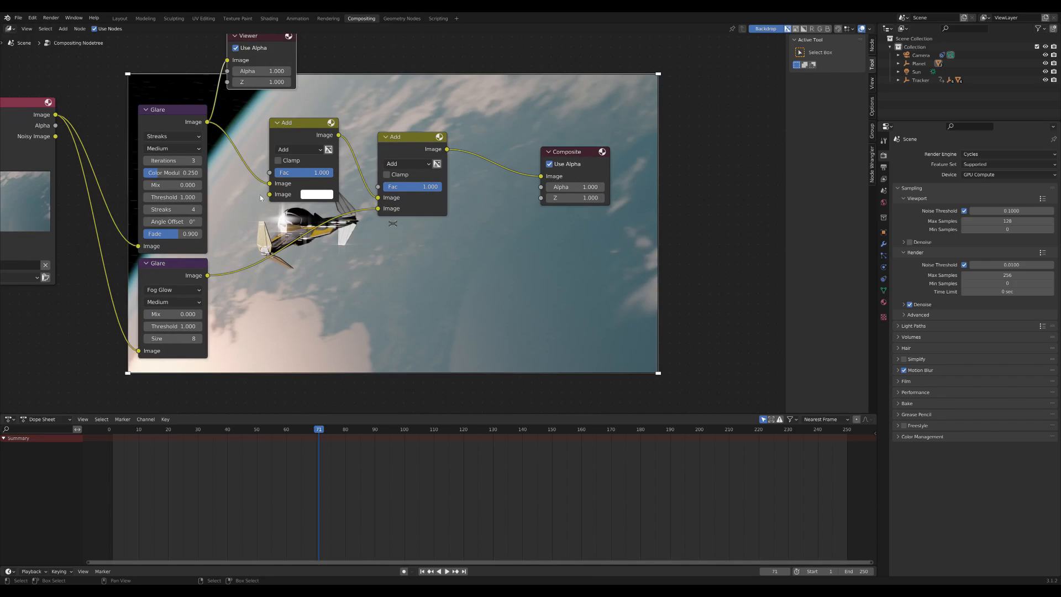
{"action": "middle_click_drag", "start_coordinate": [253, 160], "coordinate": [223, 149]}
{"action": "middle_click_drag", "start_coordinate": [349, 248], "coordinate": [395, 274]}
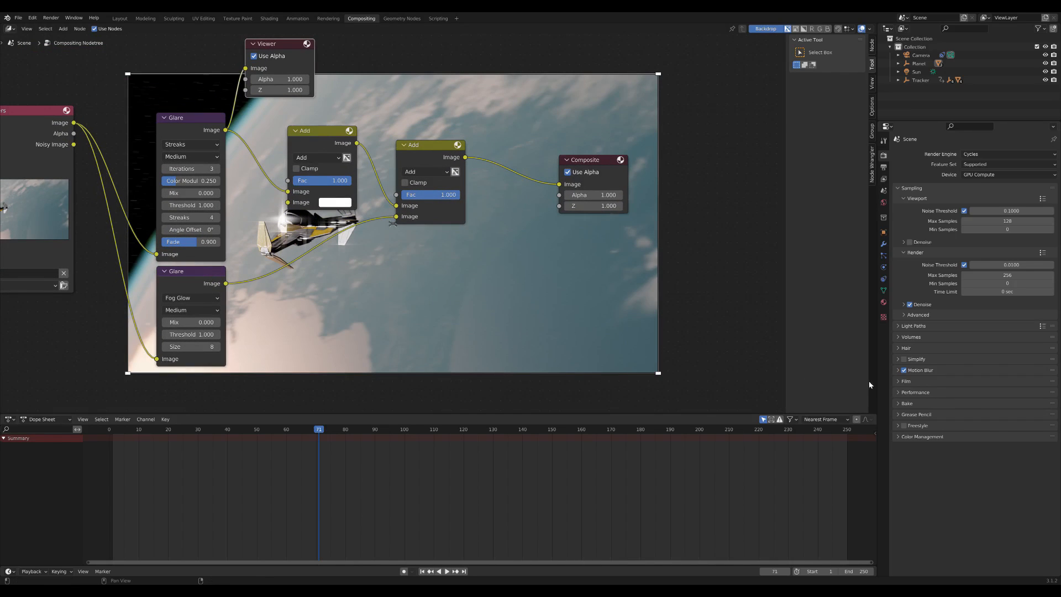
{"action": "left_click", "coordinate": [898, 369]}
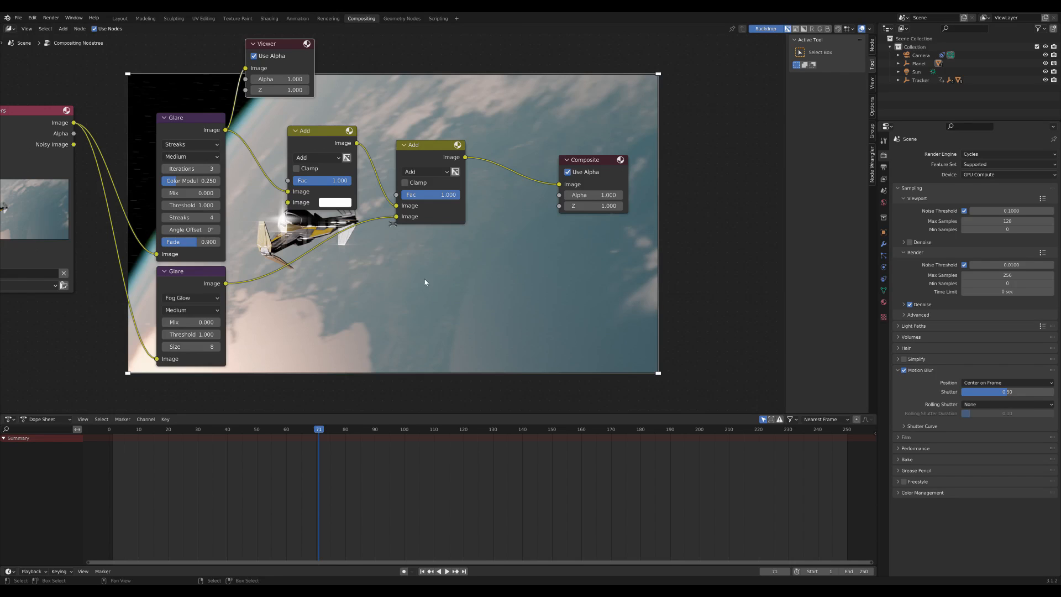
Set the Streaks Glare node's Mix to 1.
{"action": "middle_click_drag", "start_coordinate": [325, 255], "coordinate": [297, 232]}
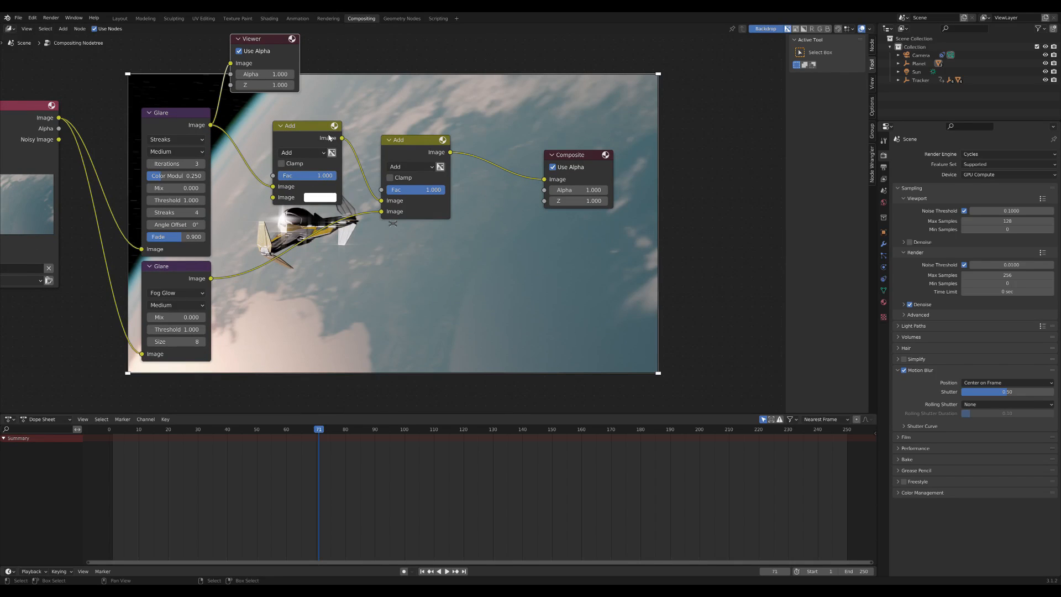
{"action": "middle_click_drag", "start_coordinate": [303, 153], "coordinate": [297, 138]}
{"action": "left_click", "coordinate": [170, 173]}
{"action": "type", "text": "1"}
{"action": "key", "text": "Return"}
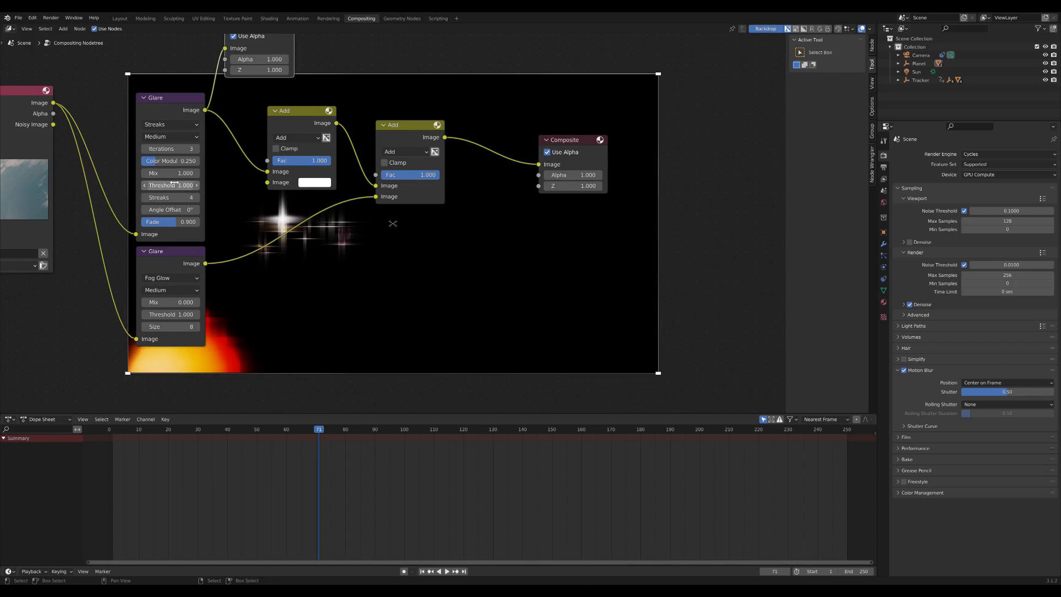
Connect the Render Layers Image to the first Add's upper Image input, with Streaks Glare in the lower one, and preview that Add.
{"action": "left_click_drag", "start_coordinate": [53, 103], "coordinate": [267, 172]}
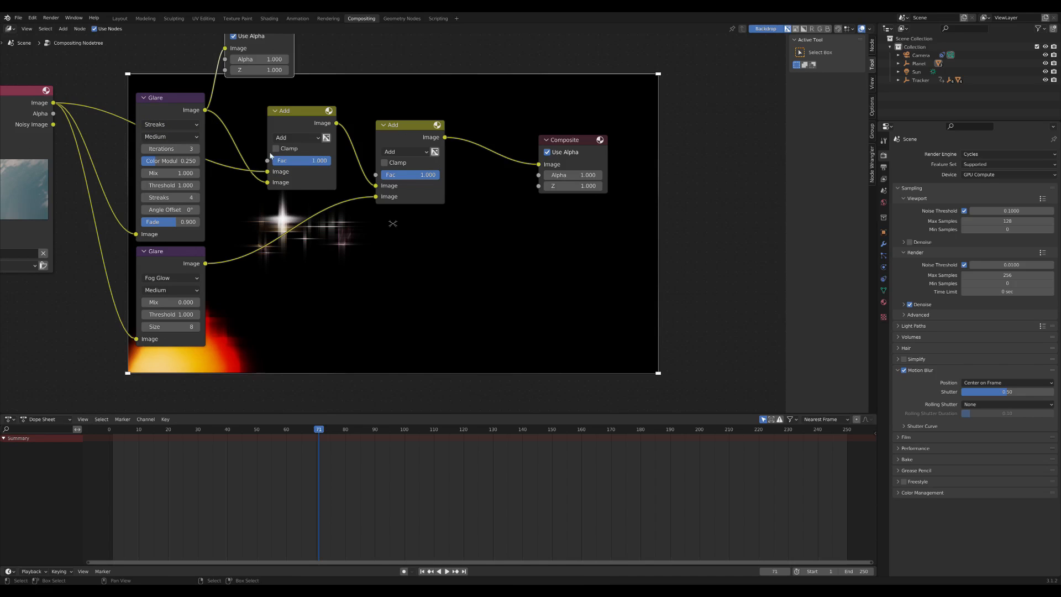
{"action": "left_click", "coordinate": [301, 114], "text": "ctrl+shift"}
{"action": "middle_click_drag", "start_coordinate": [305, 118], "coordinate": [280, 156]}
Rearrange the nodes so the Viewer sits clear of the others and the first Add sits above the Streaks Glare.
{"action": "left_click_drag", "start_coordinate": [239, 66], "coordinate": [469, 67]}
{"action": "middle_click_drag", "start_coordinate": [278, 147], "coordinate": [278, 100]}
{"action": "left_click_drag", "start_coordinate": [279, 100], "coordinate": [264, 44]}
{"action": "middle_click_drag", "start_coordinate": [267, 141], "coordinate": [279, 184]}
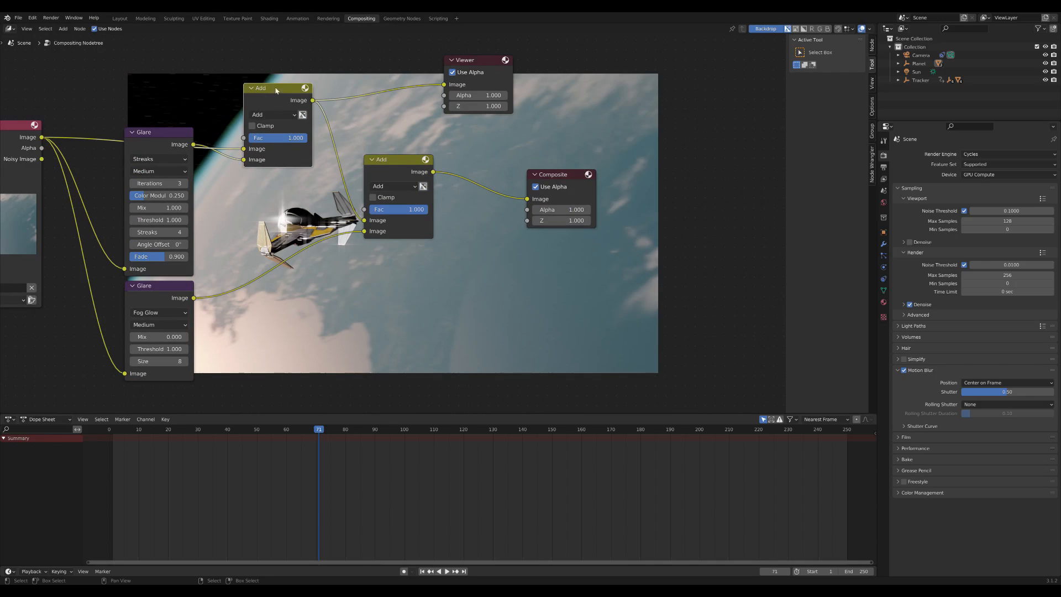
{"action": "left_click_drag", "start_coordinate": [276, 90], "coordinate": [276, 36]}
{"action": "middle_click_drag", "start_coordinate": [275, 38], "coordinate": [275, 49]}
Compare the Streaks Glare and first Add outputs in the Viewer, and set the first Add's Fac to 0.289.
{"action": "left_click", "coordinate": [175, 153], "text": "ctrl+shift"}
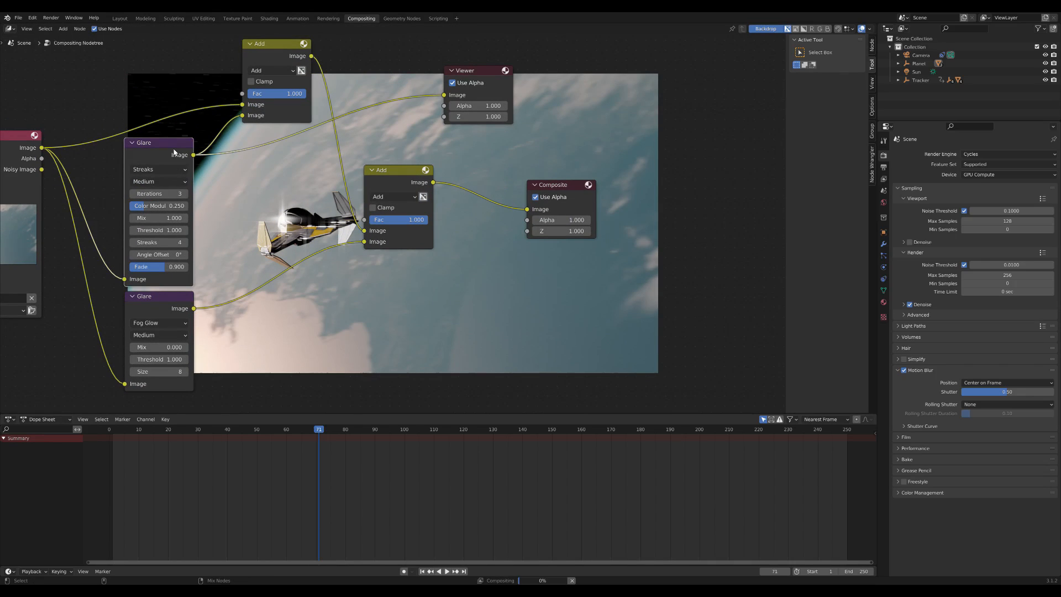
{"action": "middle_click_drag", "start_coordinate": [227, 218], "coordinate": [188, 221]}
{"action": "left_click", "coordinate": [249, 50], "text": "ctrl+shift"}
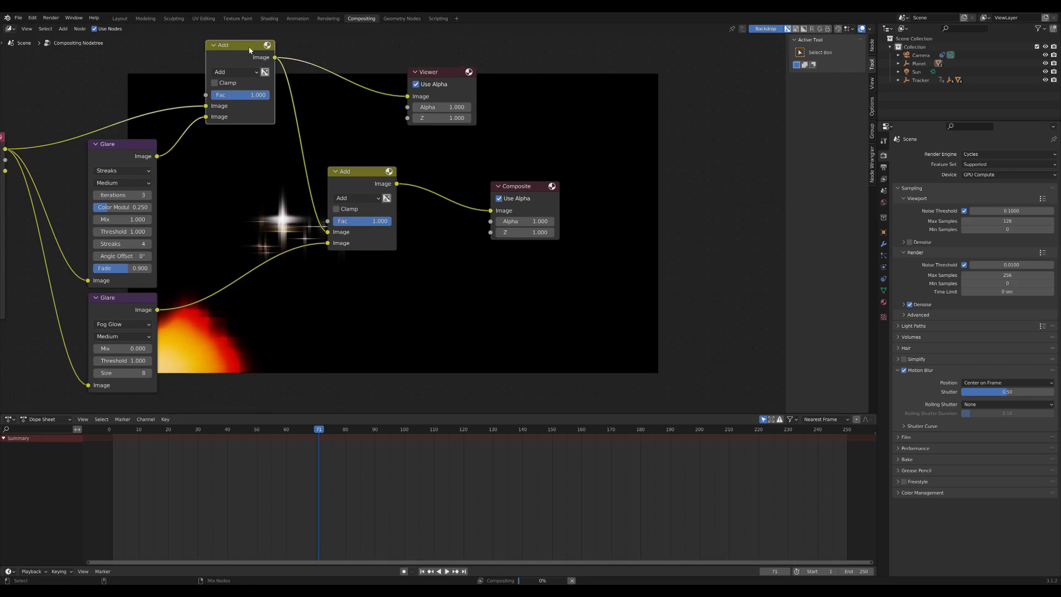
{"action": "scroll", "coordinate": [201, 213], "scroll_direction": "up", "scroll_amount": 1}
{"action": "left_click_drag", "start_coordinate": [309, 79], "coordinate": [264, 79]}
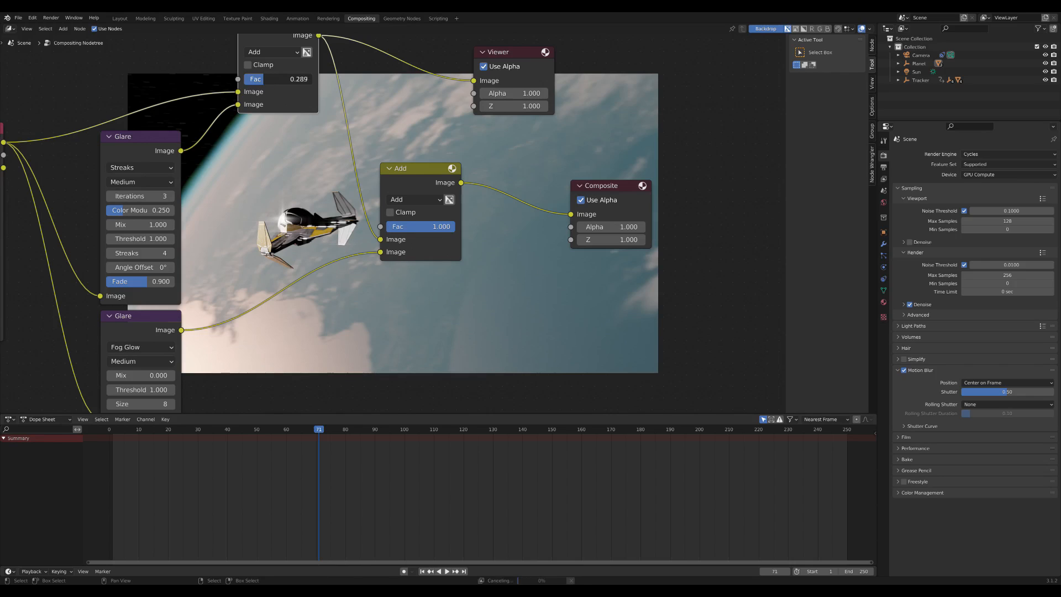
Preview the second Add node in the Viewer and set the Fog Glow Glare's Mix to 1.000.
{"action": "middle_click_drag", "start_coordinate": [370, 199], "coordinate": [366, 151]}
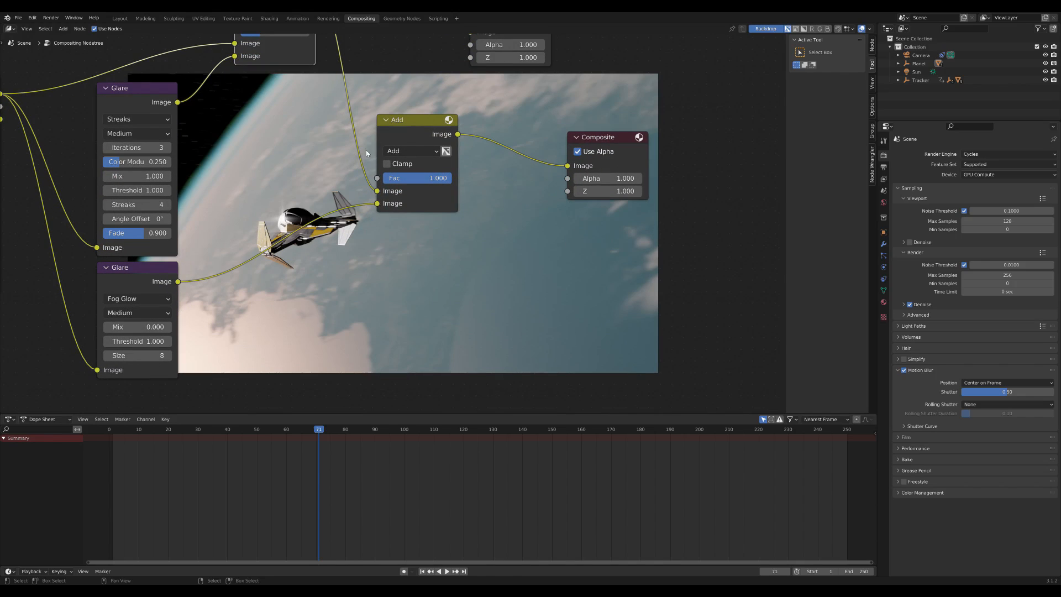
{"action": "scroll", "coordinate": [307, 178], "scroll_direction": "down", "scroll_amount": 1}
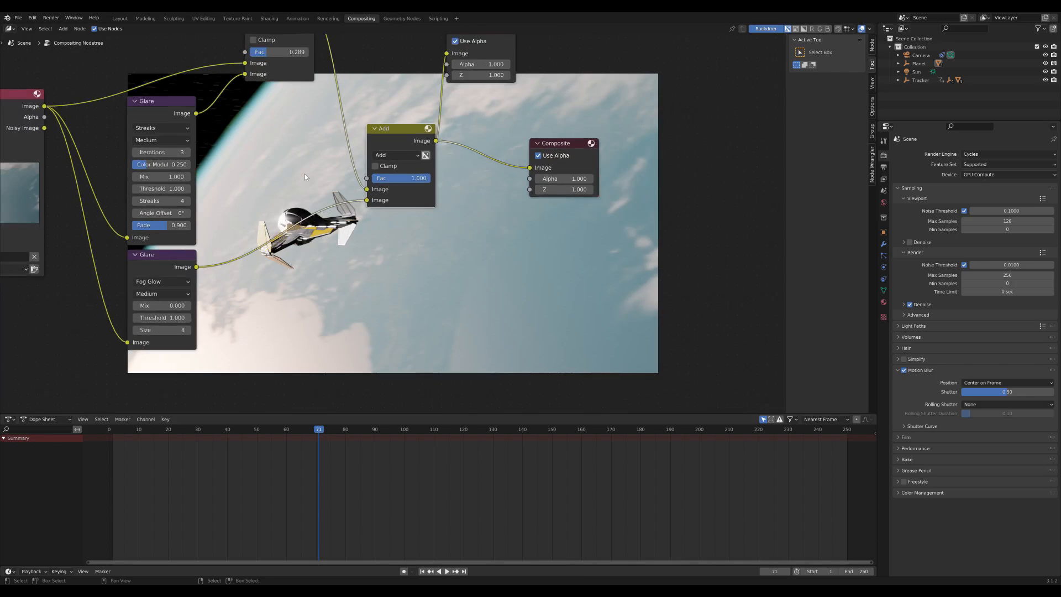
{"action": "middle_click_drag", "start_coordinate": [304, 173], "coordinate": [287, 187]}
{"action": "left_click_drag", "start_coordinate": [146, 306], "coordinate": [166, 306]}
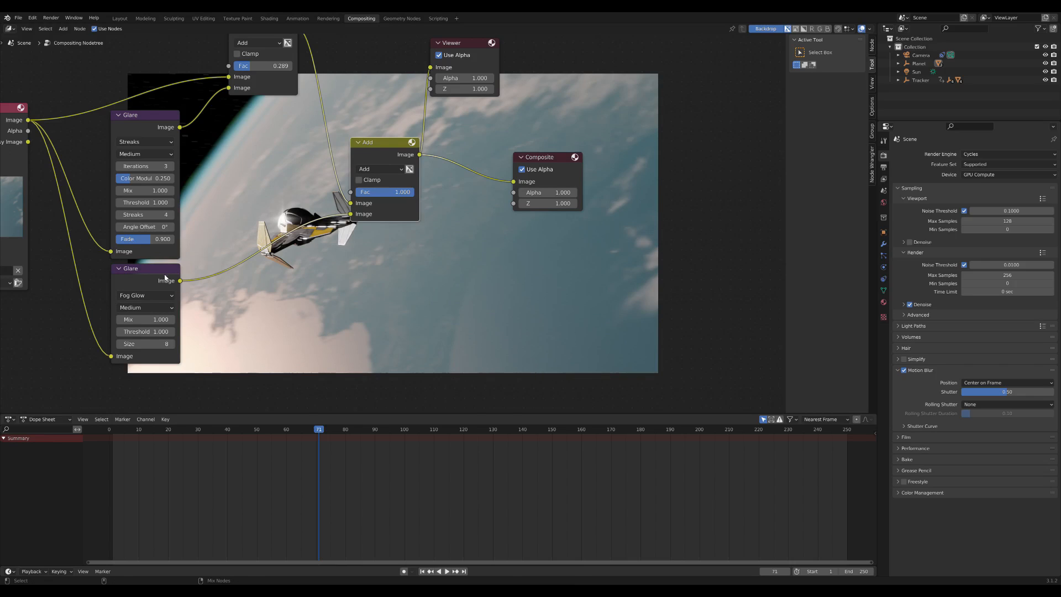
Preview the second Add node with its Fac set to 0.606, and save the file.
{"action": "middle_click_drag", "start_coordinate": [240, 287], "coordinate": [215, 300]}
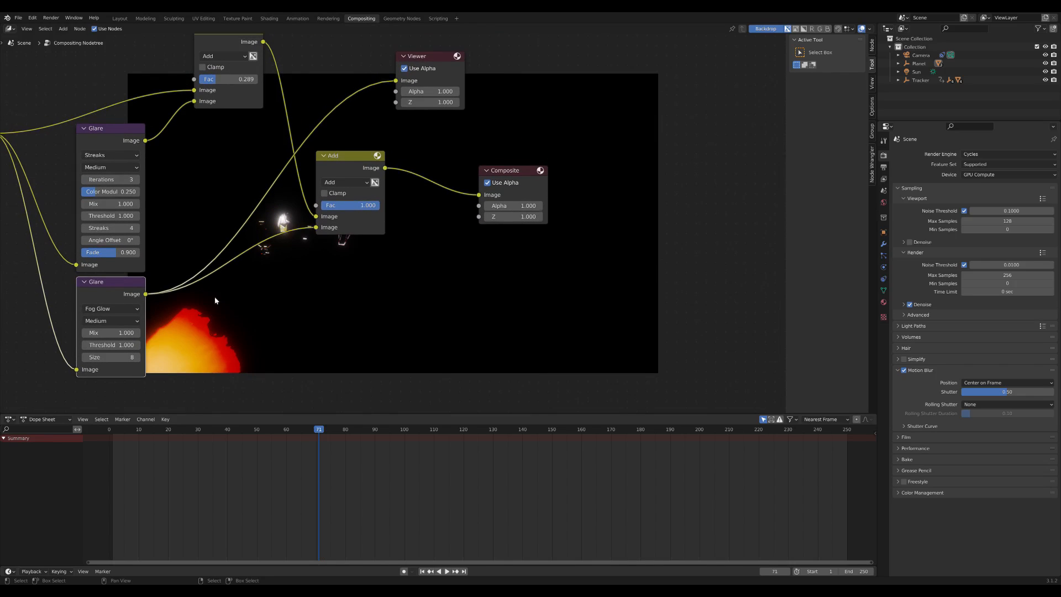
{"action": "left_click", "coordinate": [354, 230], "text": "ctrl+shift"}
{"action": "middle_click_drag", "start_coordinate": [357, 236], "coordinate": [407, 243]}
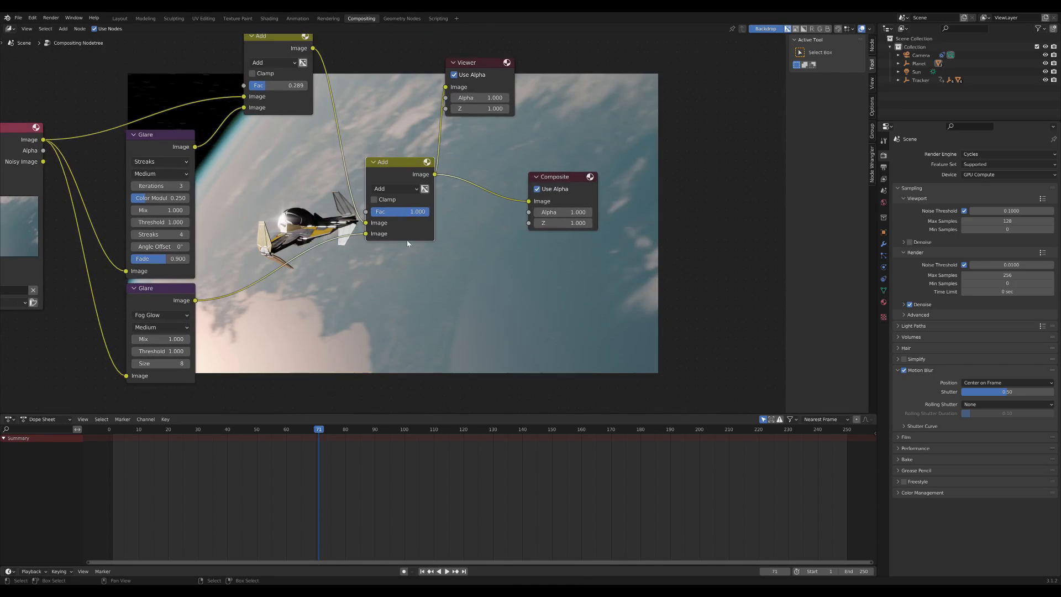
{"action": "left_click_drag", "start_coordinate": [417, 214], "coordinate": [408, 215]}
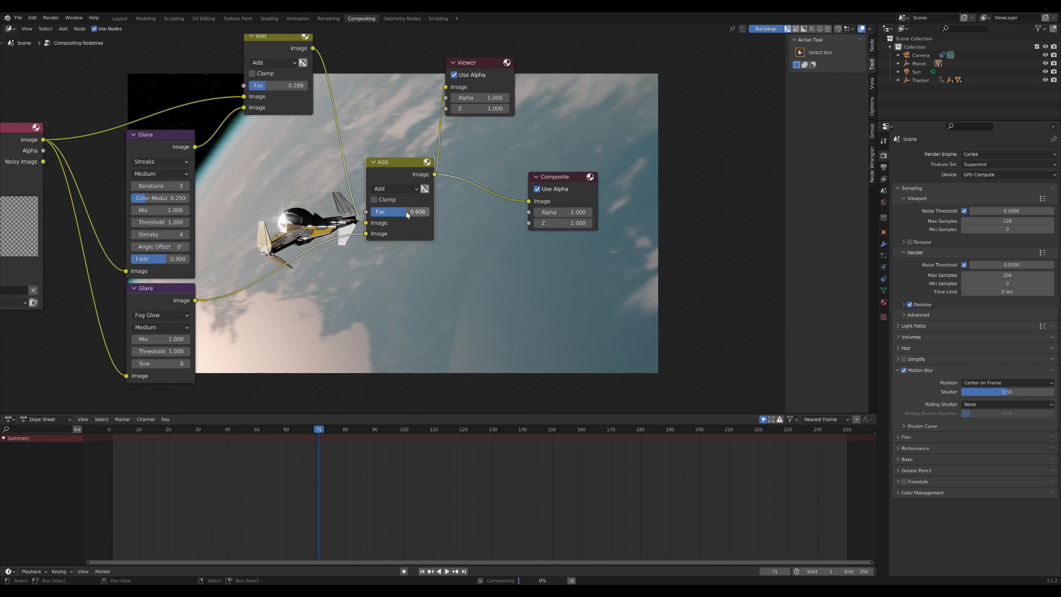
{"action": "middle_click_drag", "start_coordinate": [300, 206], "coordinate": [306, 231]}
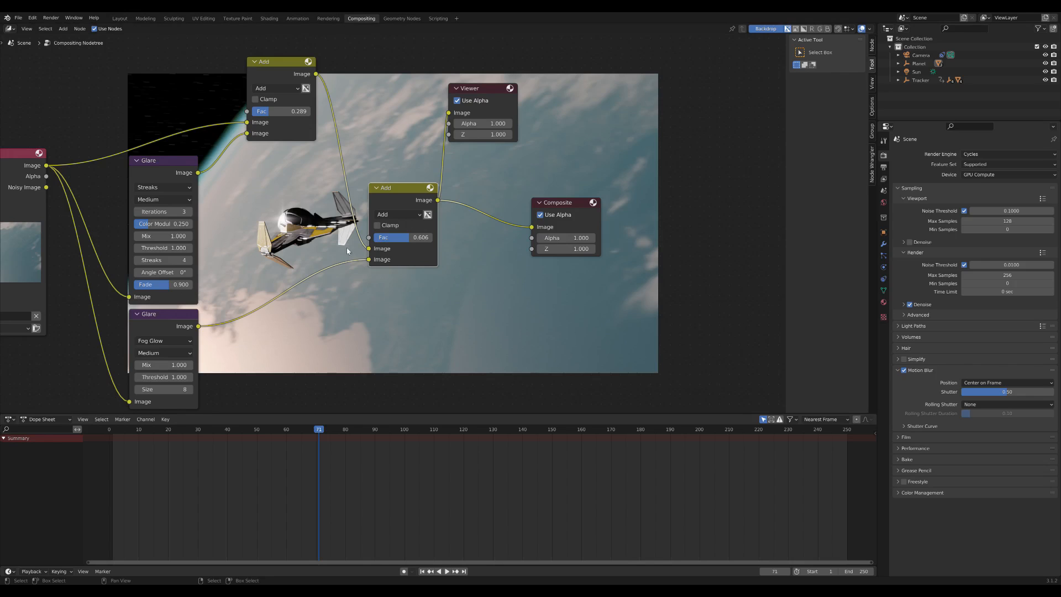
{"action": "key", "text": "ctrl+s"}
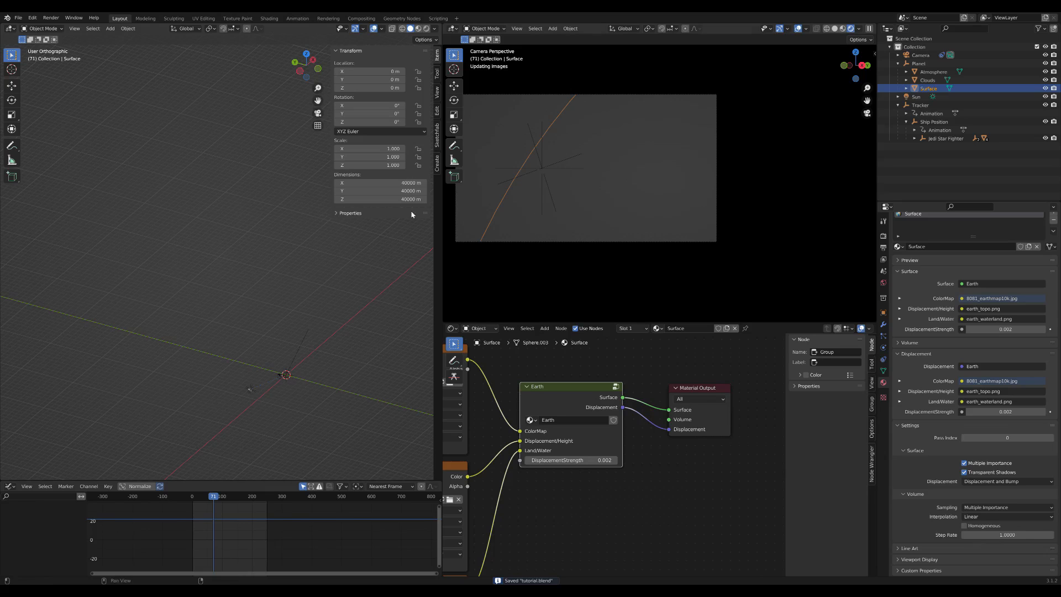
Select the starfighter's aux_jsf_auxMat_0 mesh, frame it in the solid view, and enter Edit Mode with nothing selected.
{"action": "left_click", "coordinate": [945, 138]}
{"action": "scroll", "coordinate": [547, 169], "scroll_direction": "up", "scroll_amount": 3}
{"action": "left_click", "coordinate": [537, 167]}
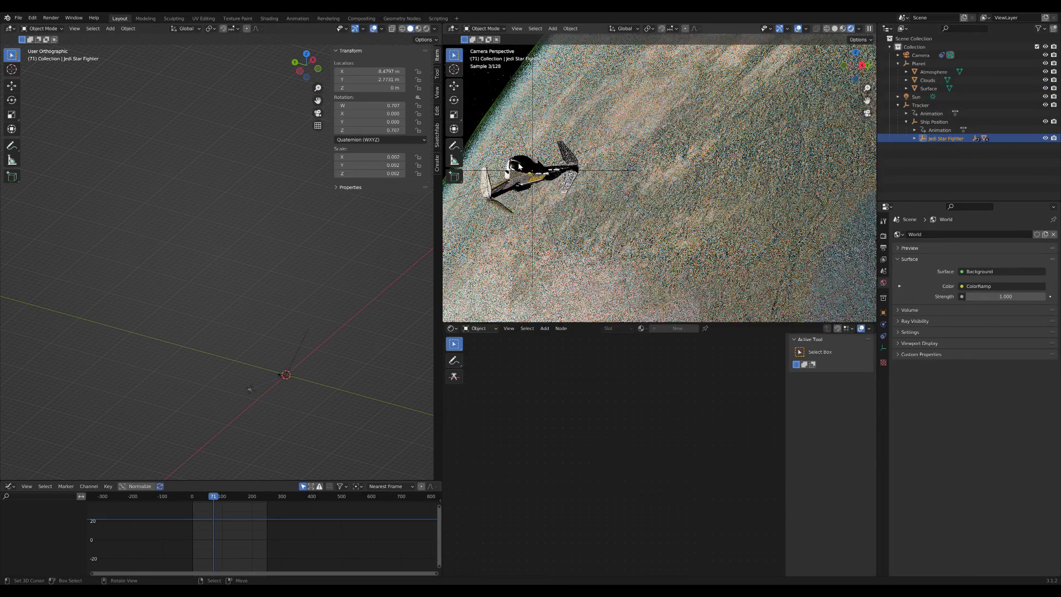
{"action": "scroll", "coordinate": [540, 392], "scroll_direction": "down", "scroll_amount": 2}
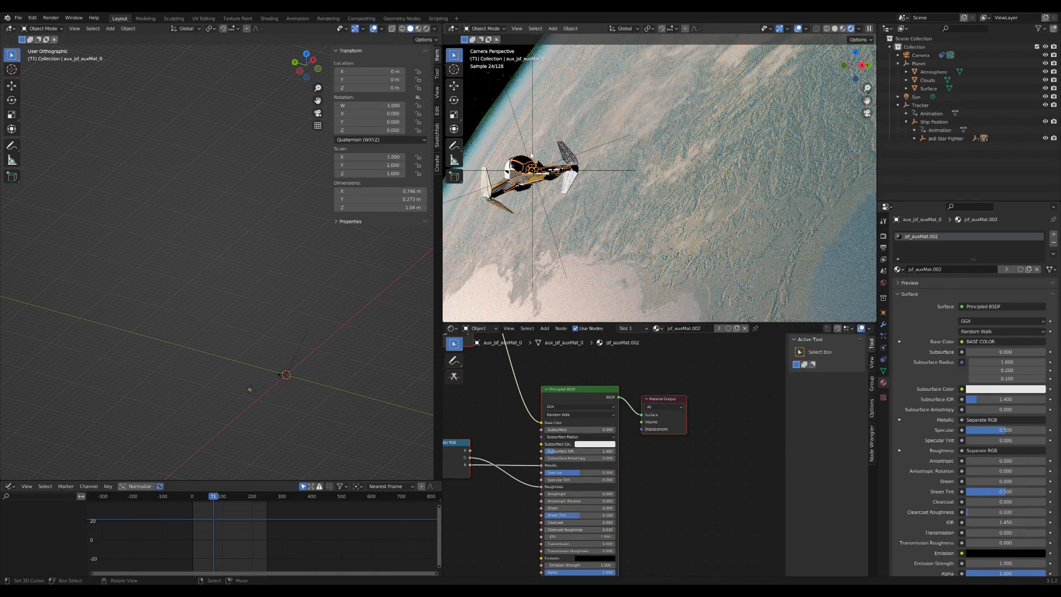
{"action": "scroll", "coordinate": [531, 157], "scroll_direction": "up", "scroll_amount": 6}
{"action": "middle_click_drag", "start_coordinate": [531, 156], "coordinate": [542, 165]}
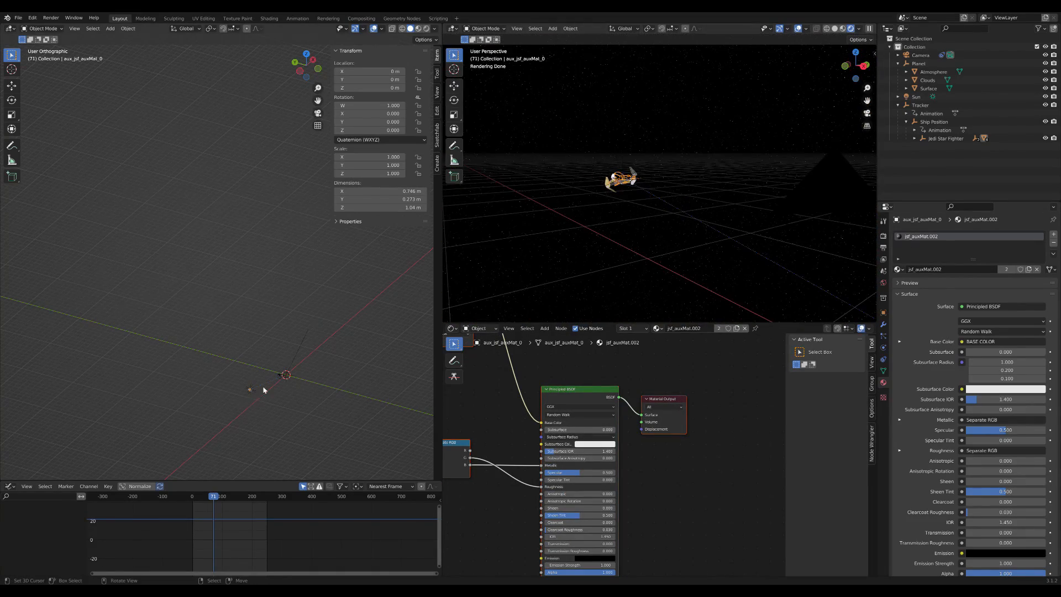
{"action": "key", "text": "KP_Decimal"}
{"action": "middle_click_drag", "start_coordinate": [267, 378], "coordinate": [183, 234]}
{"action": "key", "text": "Tab"}
{"action": "key", "text": "alt+a"}
{"action": "scroll", "coordinate": [184, 230], "scroll_direction": "up", "scroll_amount": 3}
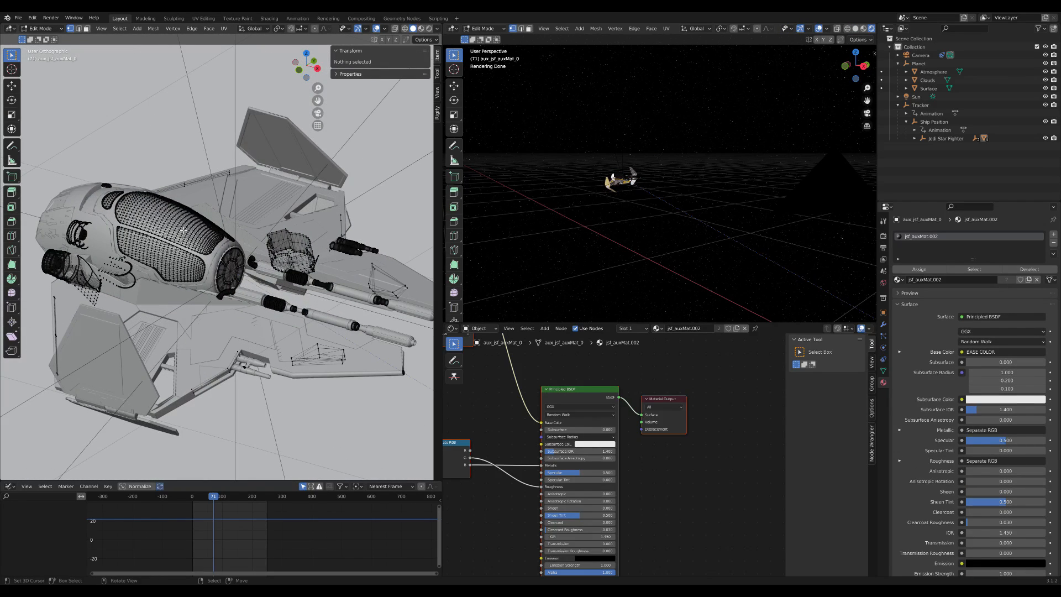
Select the linked geometry of the cockpit's top and one side canopy panes and all segments of the round front window.
{"action": "key", "text": "l"}
{"action": "scroll", "coordinate": [235, 291], "scroll_direction": "up", "scroll_amount": 5}
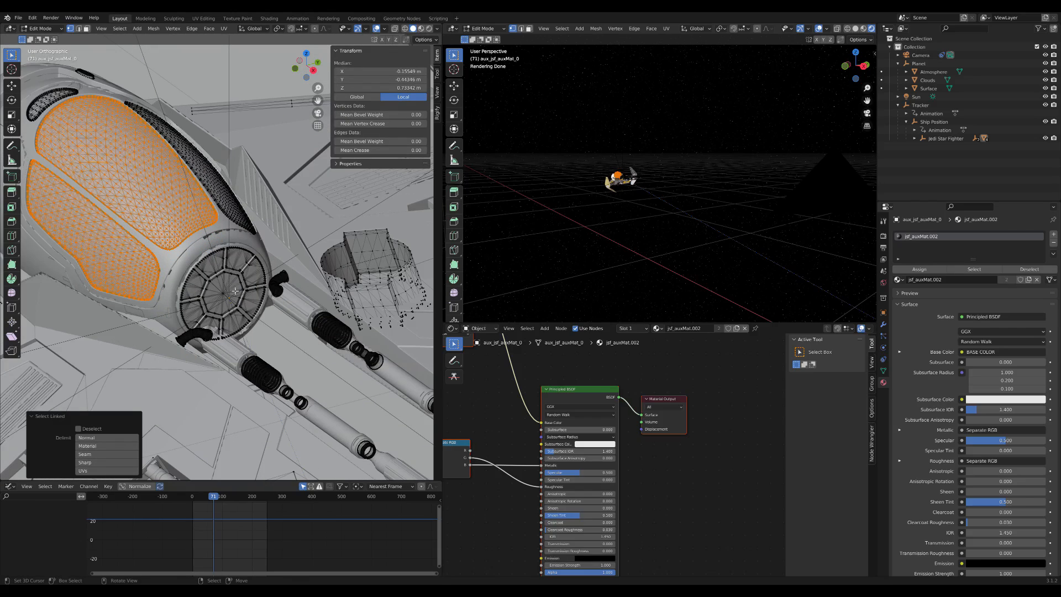
{"action": "key", "text": "l"}
{"action": "middle_click_drag", "start_coordinate": [244, 268], "coordinate": [193, 282]}
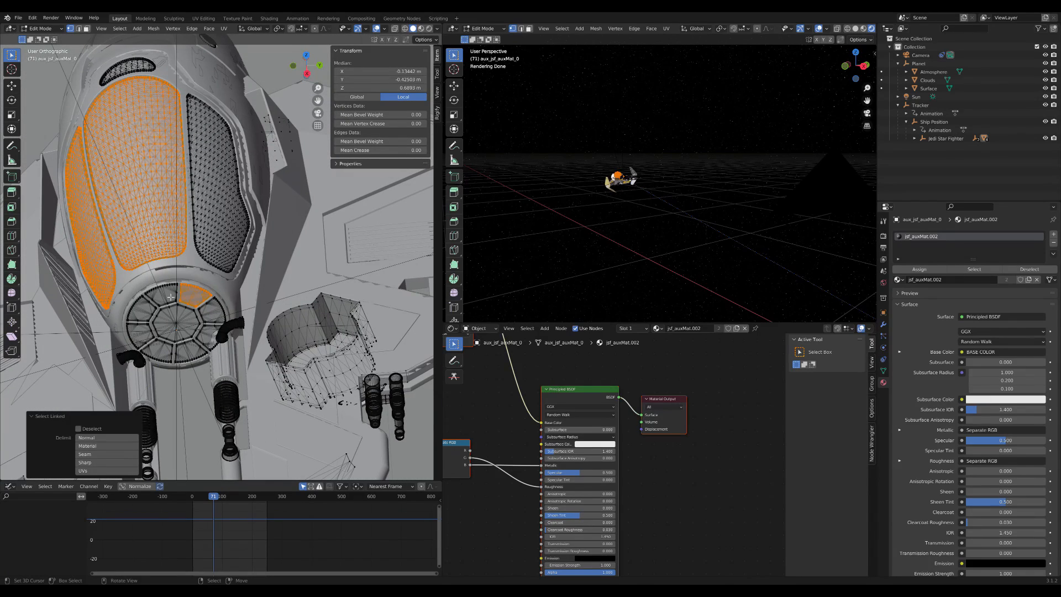
{"action": "key", "text": "l"}
{"action": "key", "text": "l"}
{"action": "key", "text": "l"}
{"action": "key", "text": "l"}
{"action": "key", "text": "l"}
{"action": "key", "text": "l"}
{"action": "key", "text": "l"}
{"action": "key", "text": "l"}
{"action": "middle_click_drag", "start_coordinate": [212, 331], "coordinate": [263, 304]}
Add the remaining side canopy pane to the selection and deselect the stray gun geometry beside the round window, using wireframe shading.
{"action": "key", "text": "c"}
{"action": "left_click_drag", "start_coordinate": [273, 297], "coordinate": [266, 301]}
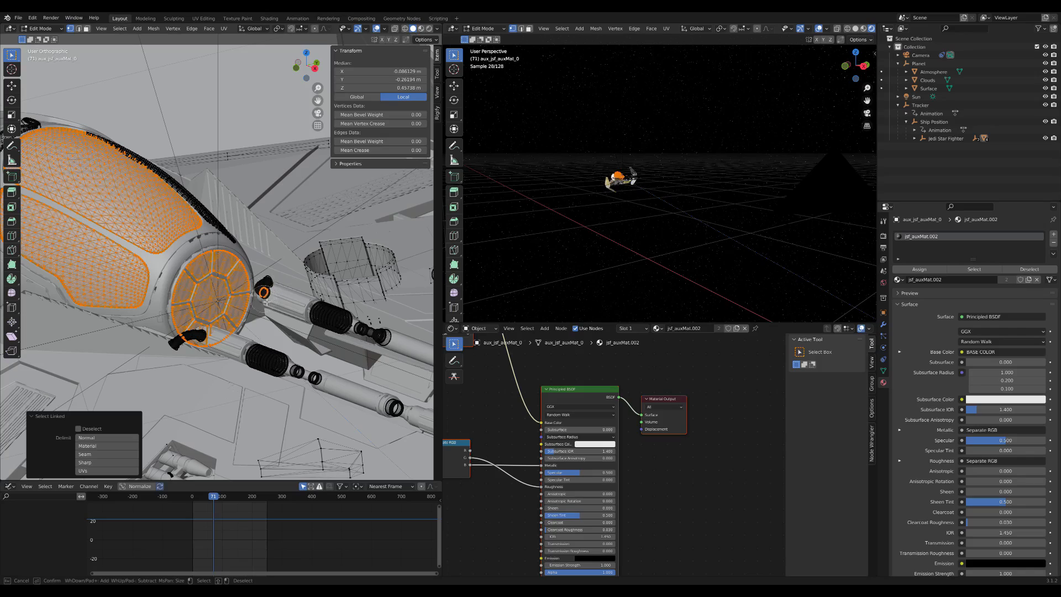
{"action": "right_click", "coordinate": [266, 296]}
{"action": "middle_click_drag", "start_coordinate": [266, 296], "coordinate": [221, 201]}
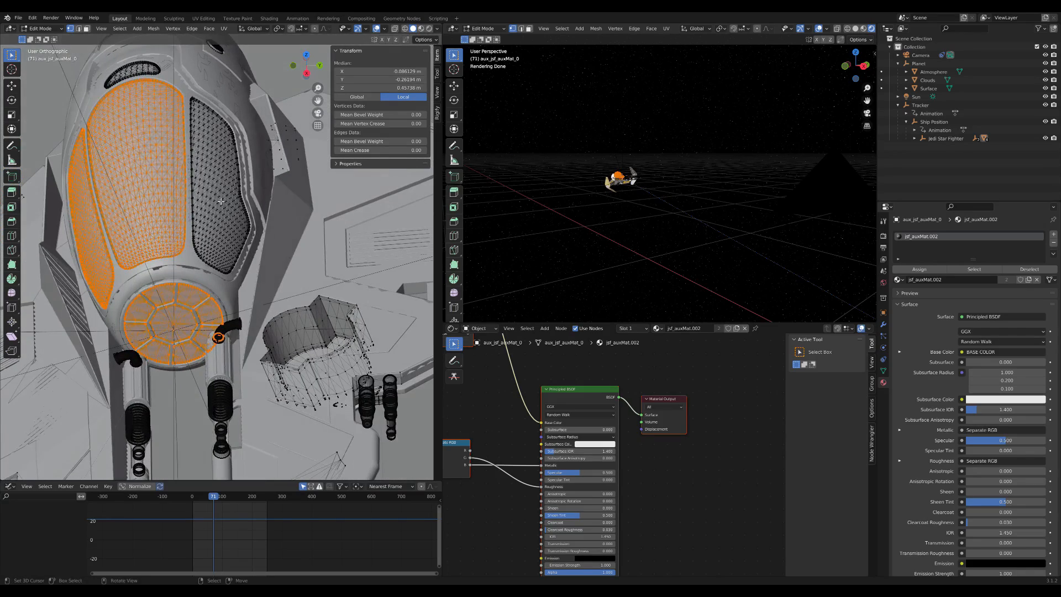
{"action": "key", "text": "l"}
{"action": "mouse_move", "coordinate": [198, 160]}
{"action": "middle_mouse_down"}
{"action": "mouse_move", "coordinate": [126, 198]}
{"action": "mouse_move", "coordinate": [141, 191]}
{"action": "mouse_move", "coordinate": [227, 305]}
{"action": "middle_mouse_up"}
{"action": "scroll", "coordinate": [185, 262], "scroll_direction": "up", "scroll_amount": 1}
{"action": "key", "text": "z"}
{"action": "left_click", "coordinate": [198, 308]}
{"action": "key", "text": "c"}
{"action": "key", "text": "Escape"}
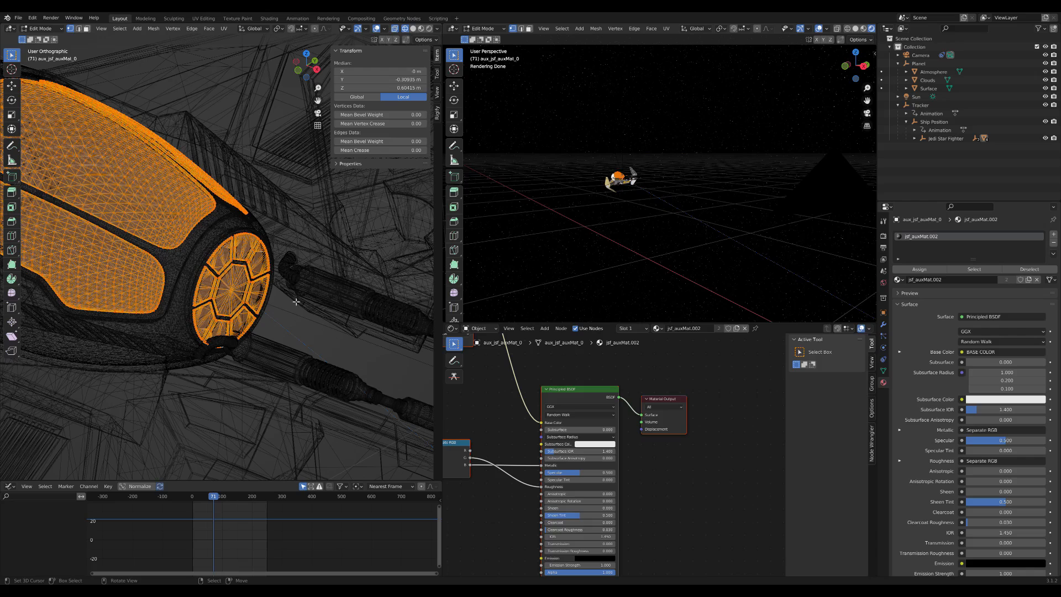
Add a second material slot to the mesh with a new material named Glass.
{"action": "scroll", "coordinate": [298, 295], "scroll_direction": "down", "scroll_amount": 1}
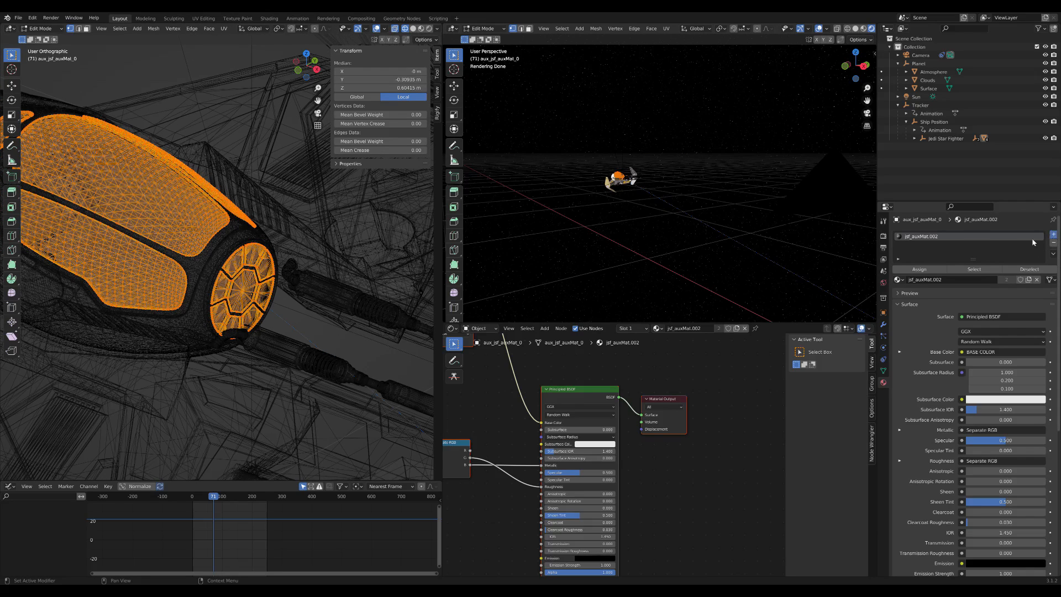
{"action": "left_click", "coordinate": [1053, 234]}
{"action": "left_click", "coordinate": [943, 292]}
{"action": "left_click", "coordinate": [942, 293]}
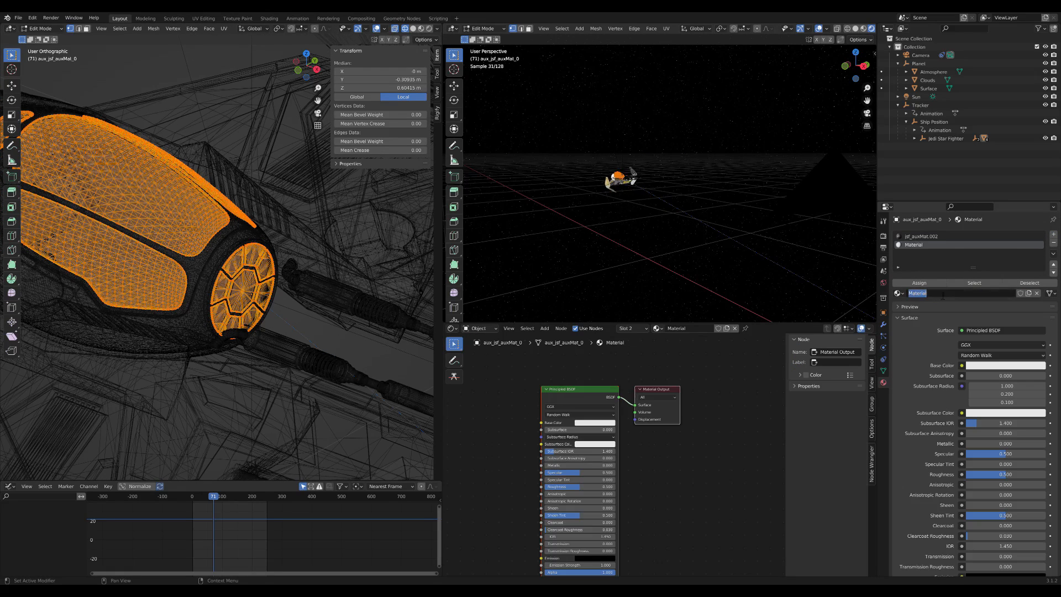
{"action": "type", "text": "Glass"}
{"action": "key", "text": "Return"}
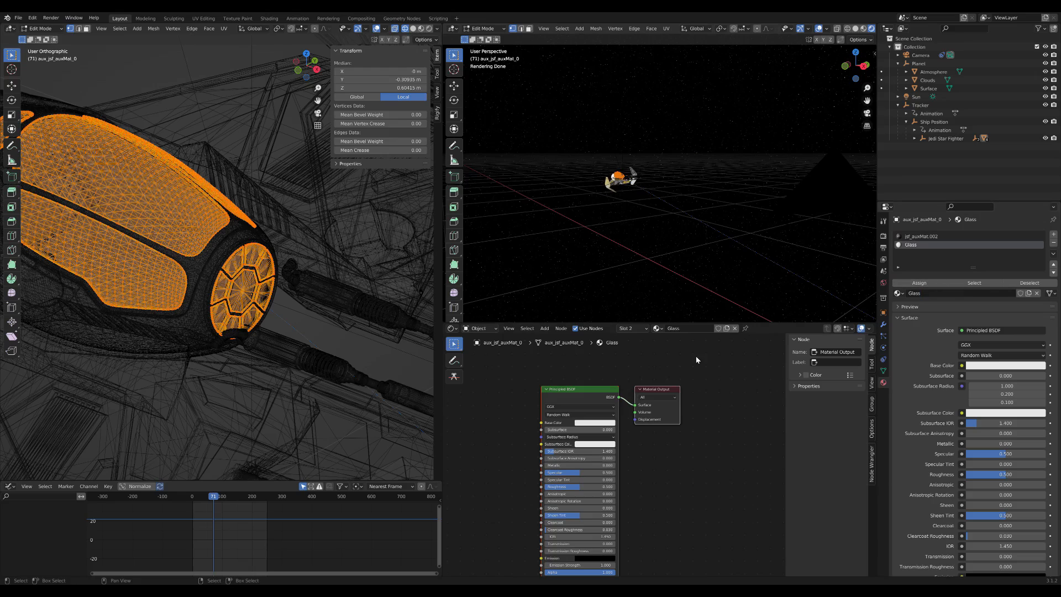
Delete the Glass material's Principled BSDF, assign the material to the selected cockpit panes, and return to Object Mode.
{"action": "left_click", "coordinate": [554, 390]}
{"action": "key", "text": "x"}
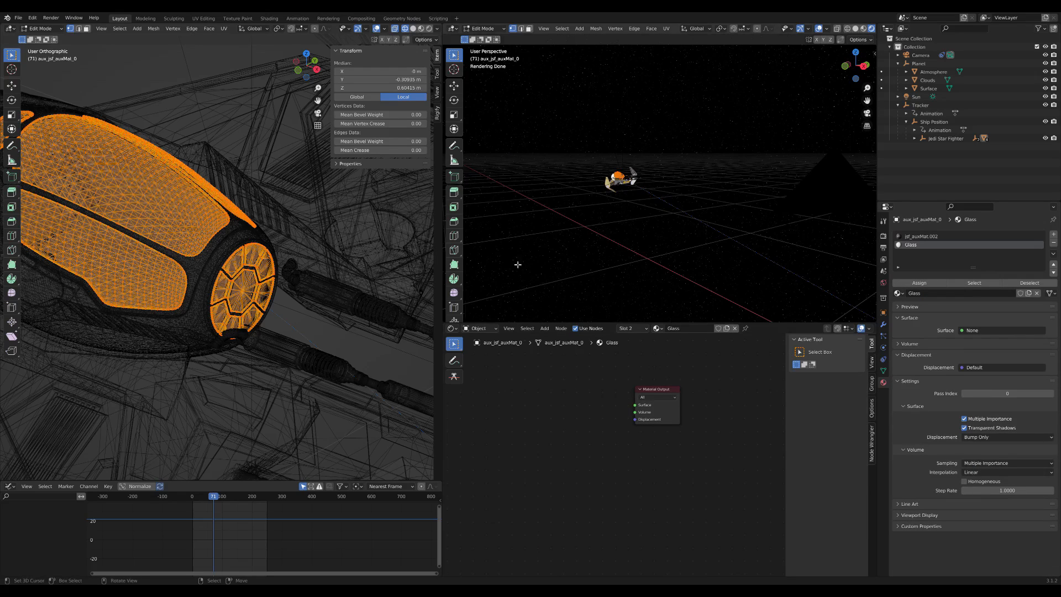
{"action": "left_click", "coordinate": [919, 283]}
{"action": "middle_click_drag", "start_coordinate": [578, 188], "coordinate": [634, 178]}
{"action": "key", "text": "alt+a"}
{"action": "key", "text": "Tab"}
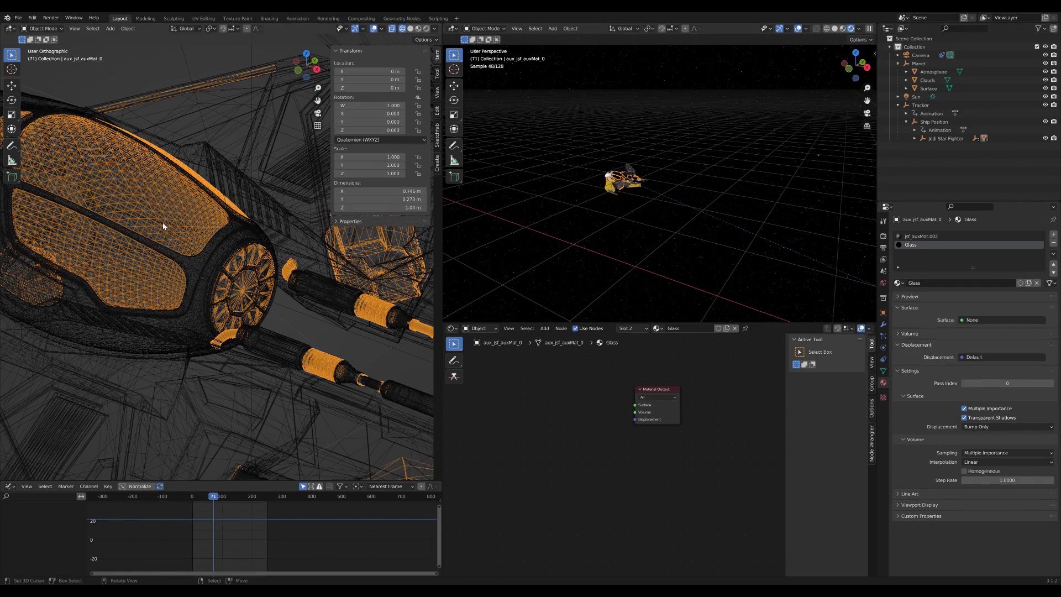
Frame the whole ship mesh and return its viewport to solid shading.
{"action": "key", "text": "KP_Decimal"}
{"action": "key", "text": "Tab"}
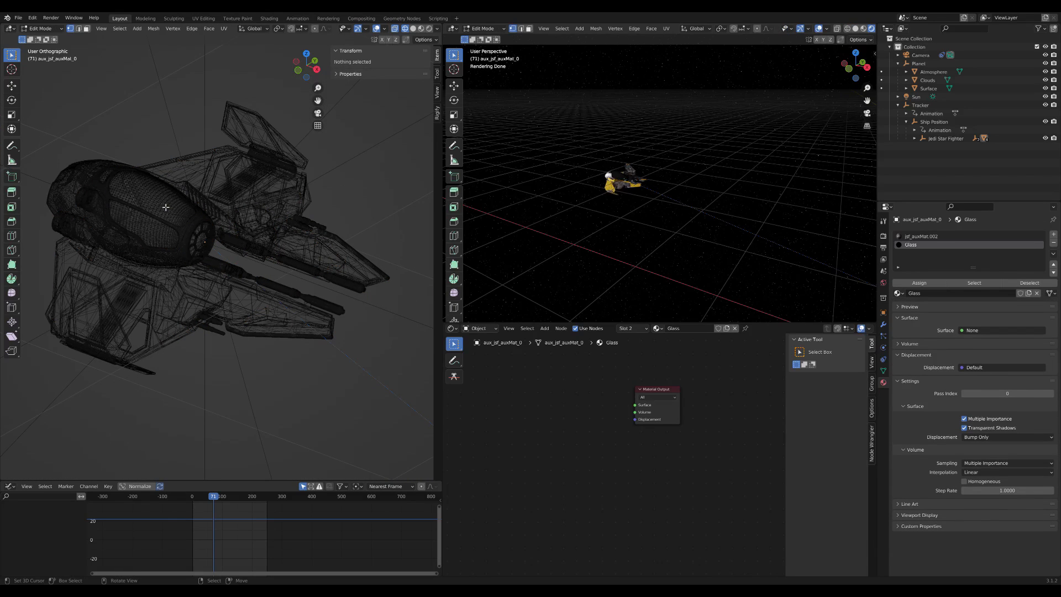
{"action": "key", "text": "Tab"}
{"action": "key", "text": "z"}
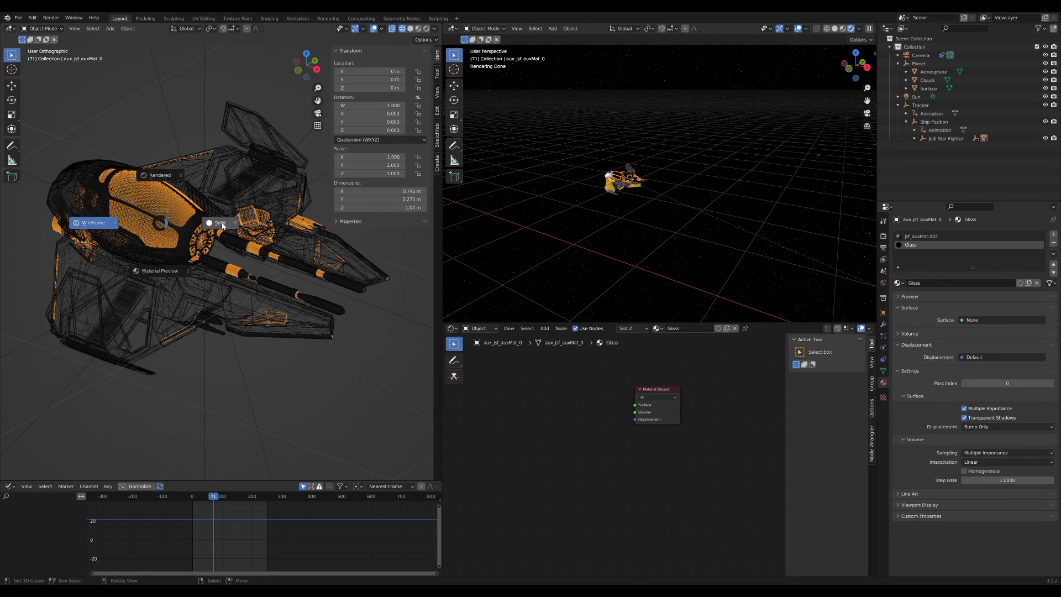
{"action": "left_click", "coordinate": [221, 225]}
Return the rendered viewport to the camera view and go to frame 84, with the ship framed in the solid view.
{"action": "key", "text": "KP_0"}
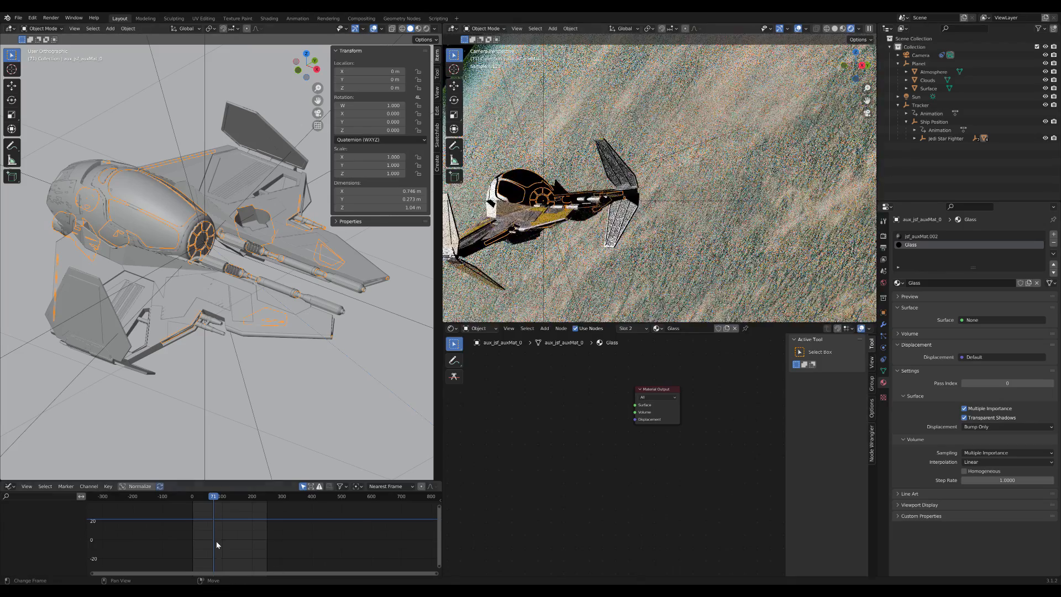
{"action": "left_click", "coordinate": [218, 541]}
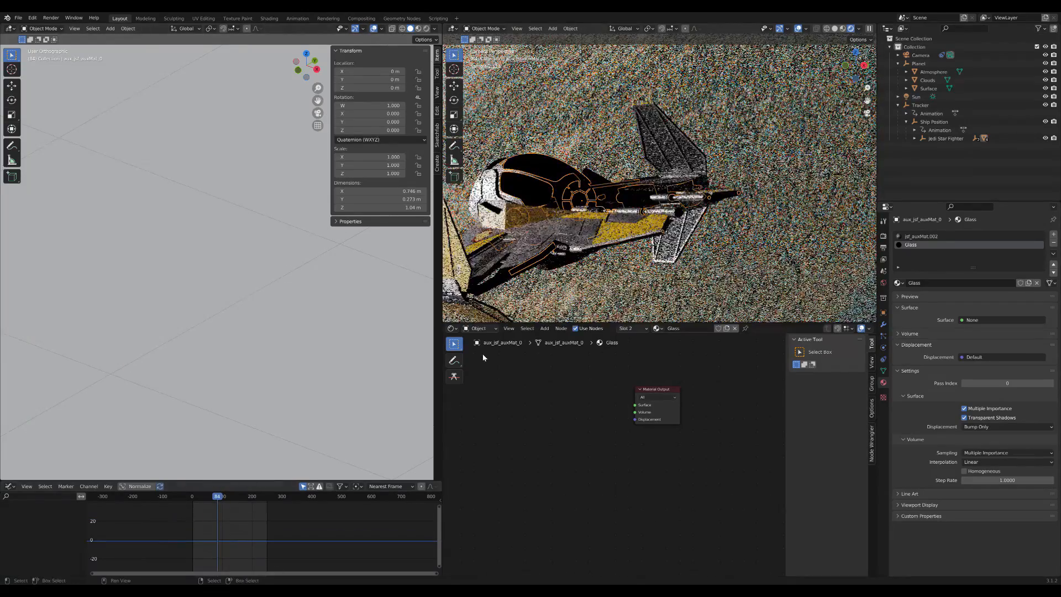
{"action": "scroll", "coordinate": [294, 270], "scroll_direction": "down", "scroll_amount": 5}
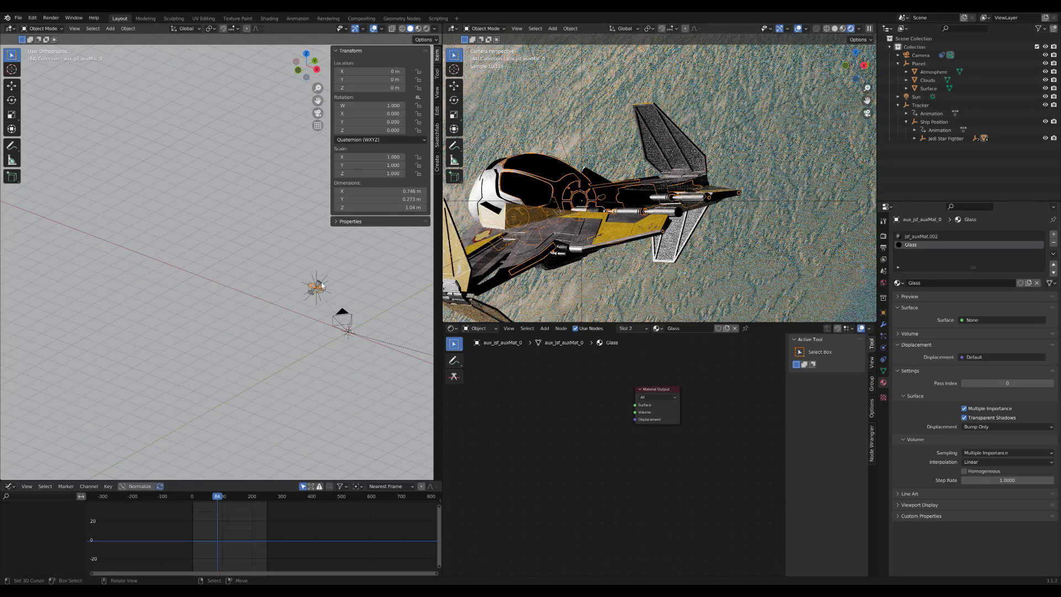
{"action": "key", "text": "KP_Decimal"}
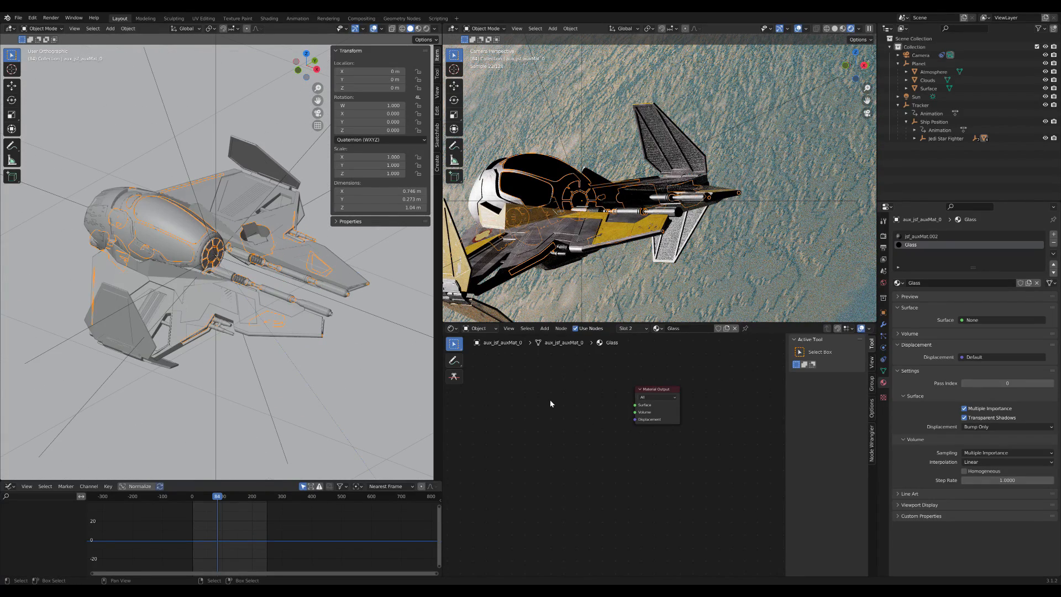
Add a Glass BSDF and a Glossy BSDF below it to the Glass material's node tree.
{"action": "key", "text": "shift+a"}
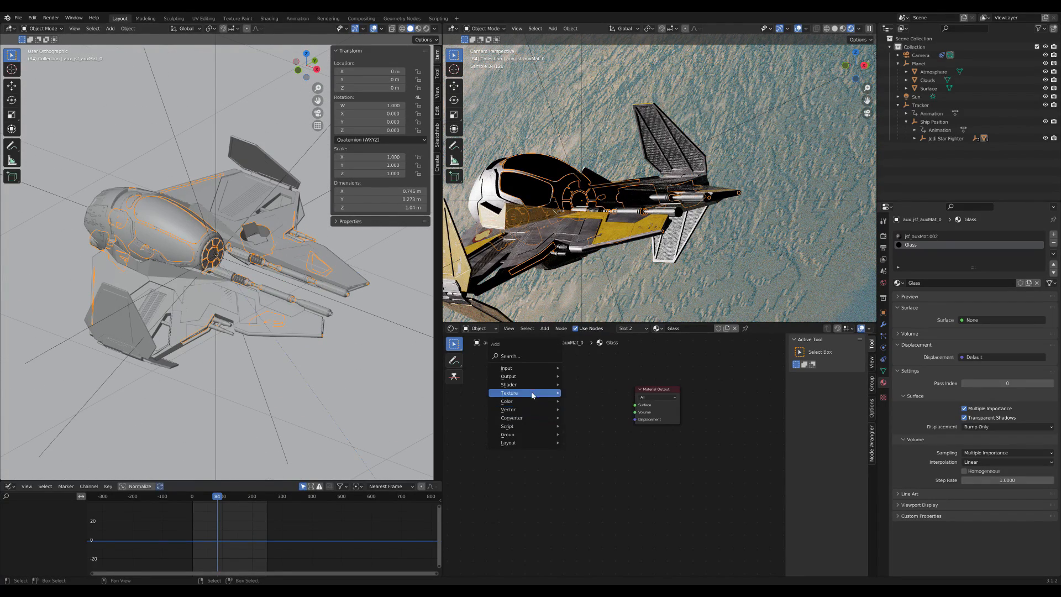
{"action": "mouse_move", "coordinate": [534, 384]}
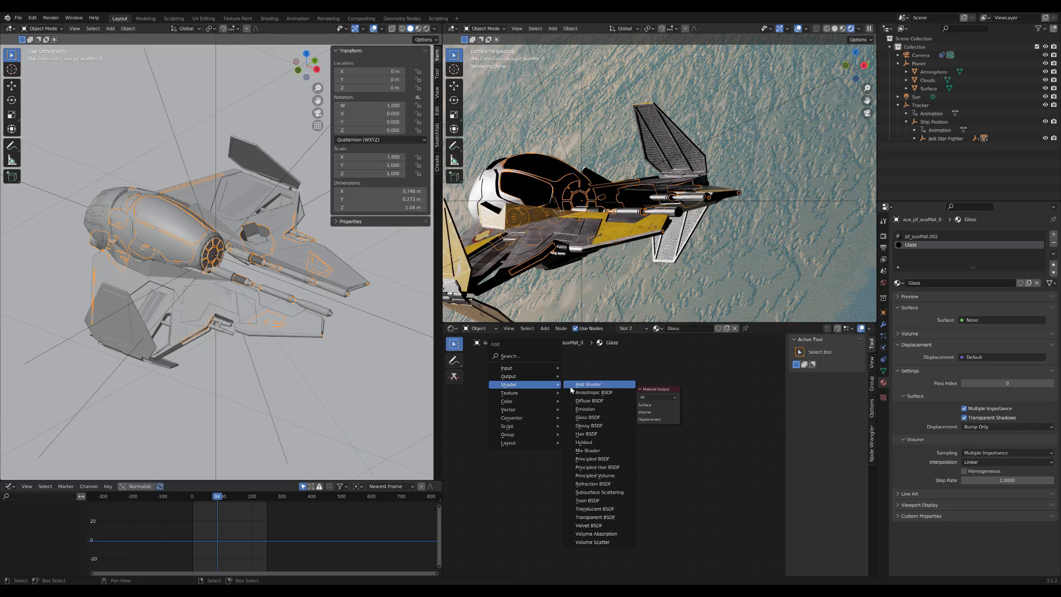
{"action": "left_click", "coordinate": [595, 418]}
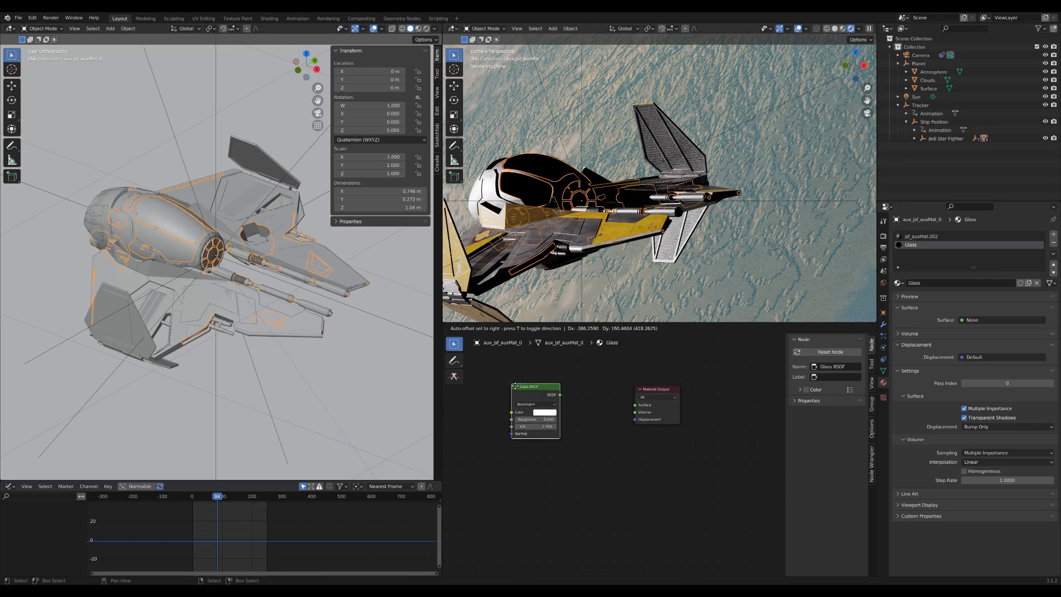
{"action": "left_click", "coordinate": [517, 438]}
{"action": "key", "text": "shift+a"}
{"action": "mouse_move", "coordinate": [518, 437]}
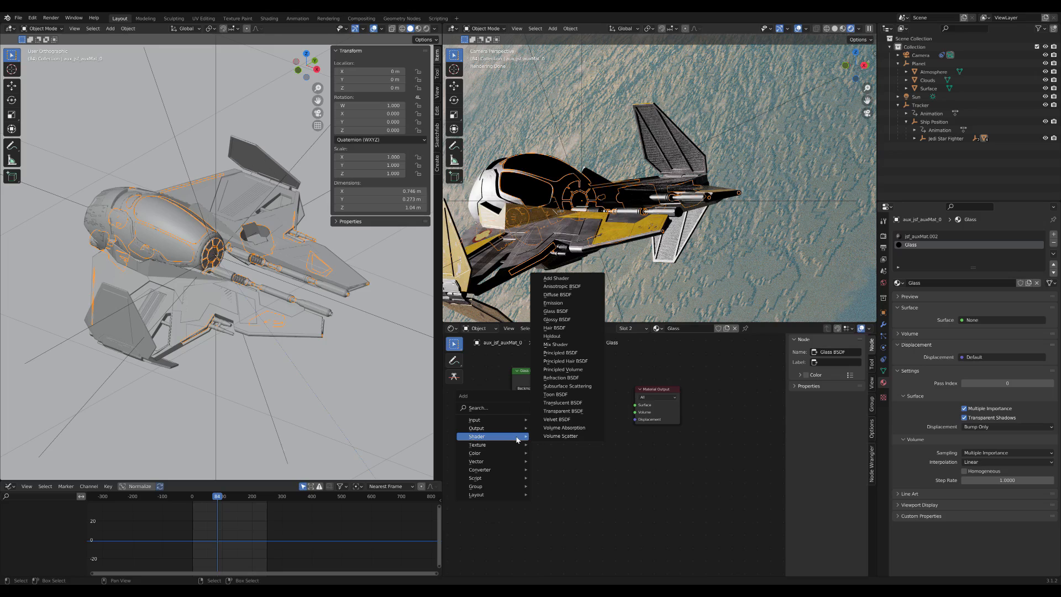
{"action": "left_click", "coordinate": [557, 320]}
{"action": "left_click", "coordinate": [517, 429]}
Add a Mix Shader combining the Glass BSDF and Glossy BSDF, and connect it to the Material Output's Surface.
{"action": "key", "text": "shift+a"}
{"action": "mouse_move", "coordinate": [596, 402]}
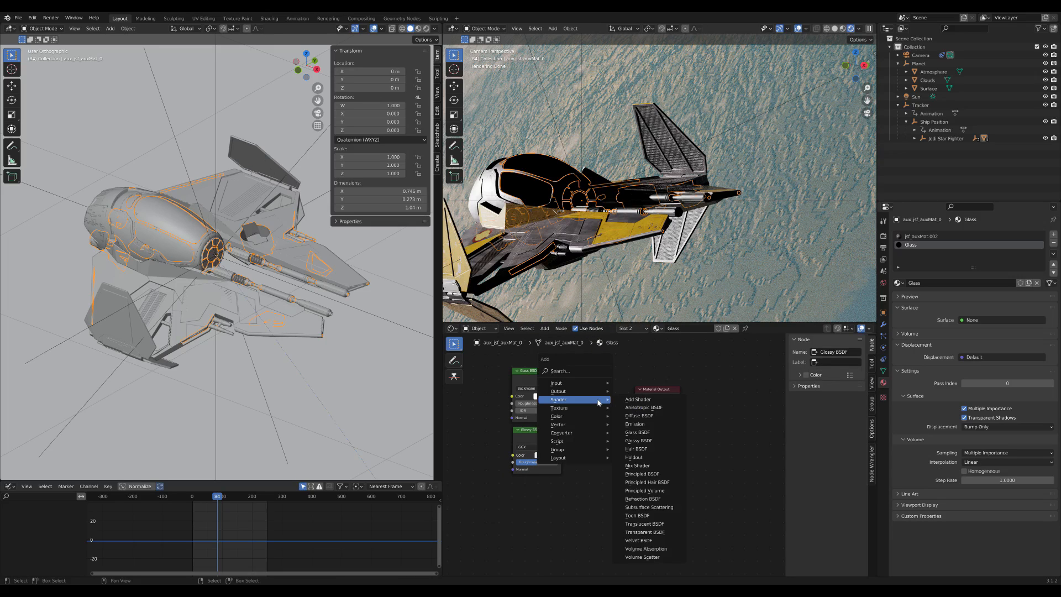
{"action": "left_click", "coordinate": [637, 466]}
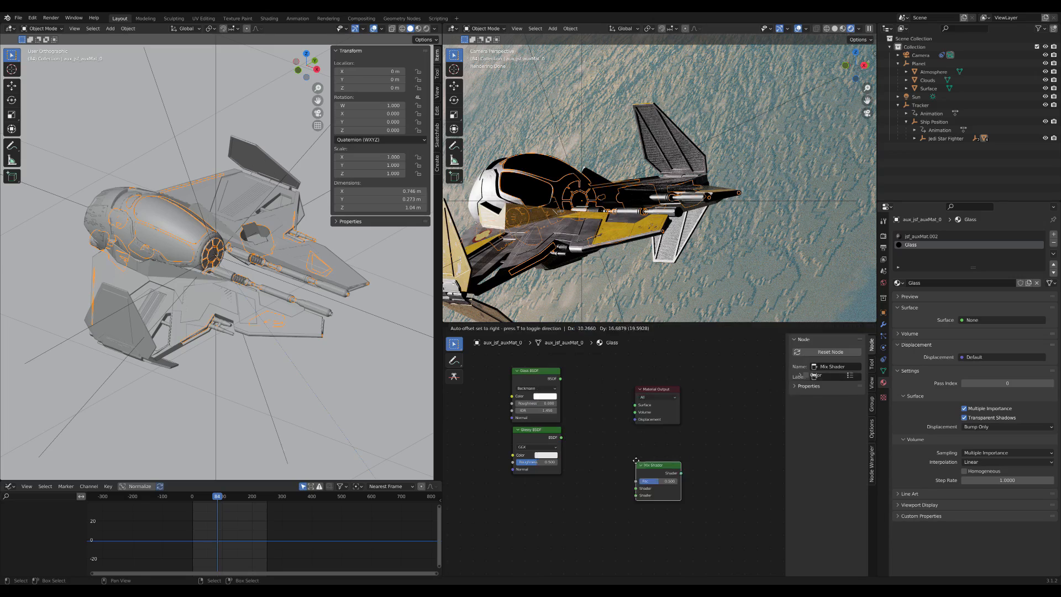
{"action": "left_click", "coordinate": [578, 402]}
{"action": "left_click_drag", "start_coordinate": [560, 379], "coordinate": [635, 404]}
{"action": "middle_click_drag", "start_coordinate": [568, 372], "coordinate": [568, 392]}
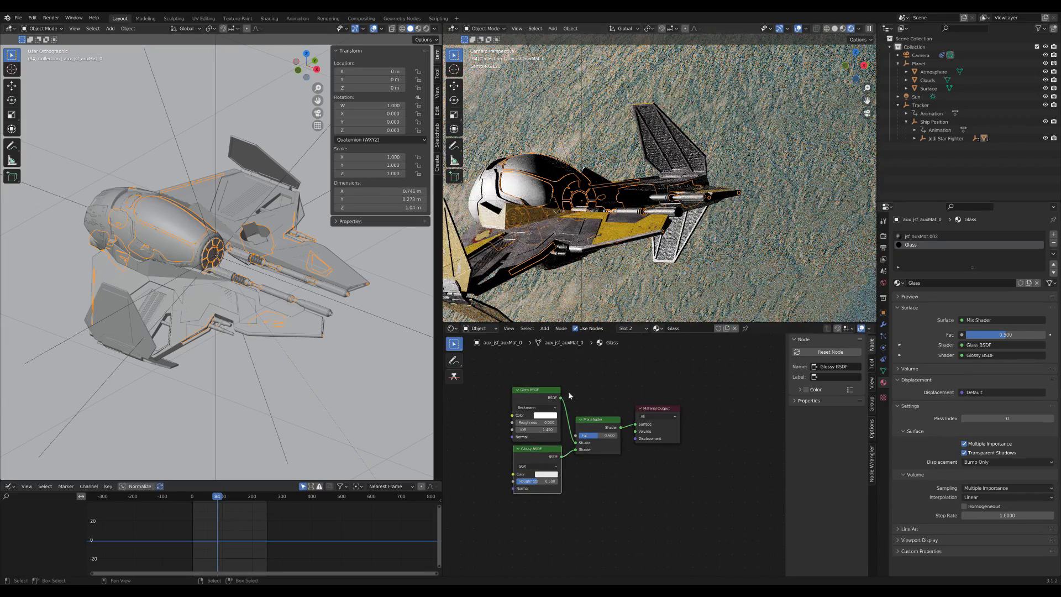
Darken the Glossy BSDF's color to an HSV value of 0.04.
{"action": "scroll", "coordinate": [560, 418], "scroll_direction": "up", "scroll_amount": 1}
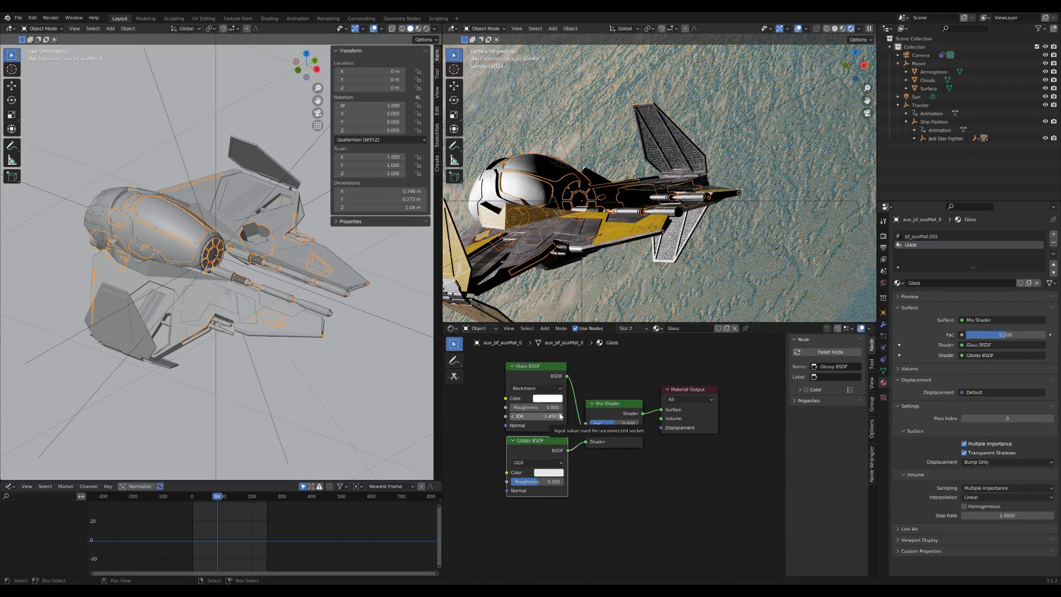
{"action": "scroll", "coordinate": [561, 428], "scroll_direction": "up", "scroll_amount": 1}
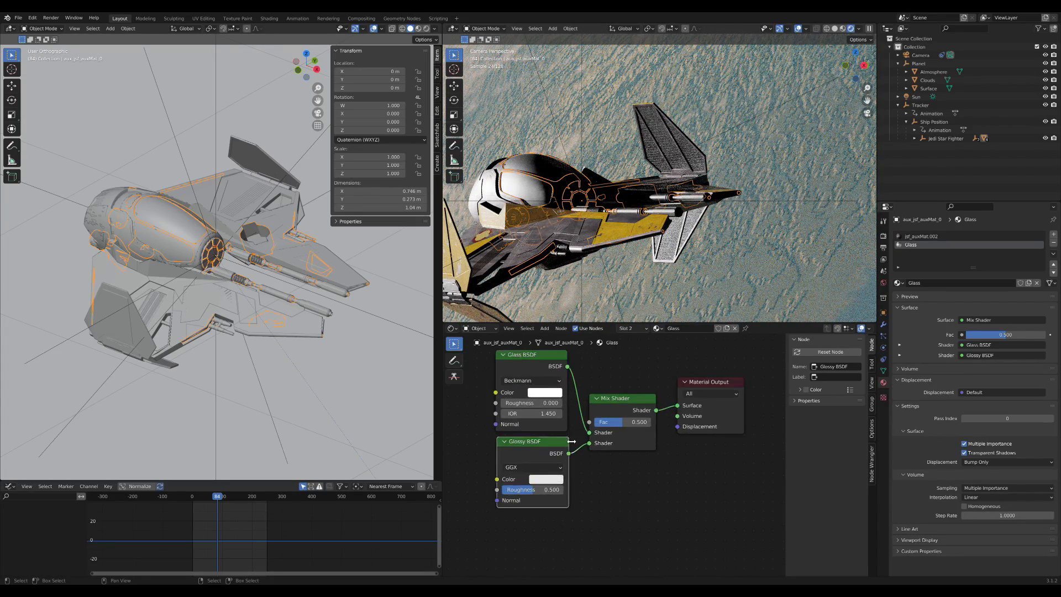
{"action": "left_click", "coordinate": [542, 480]}
{"action": "left_click", "coordinate": [578, 459]}
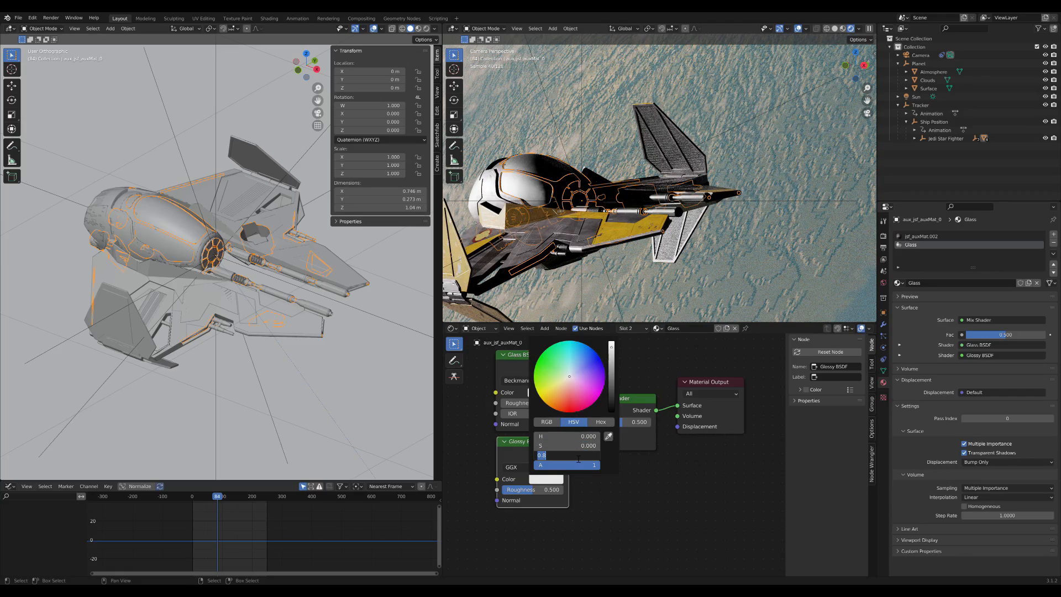
{"action": "type", "text": ".04"}
{"action": "key", "text": "Return"}
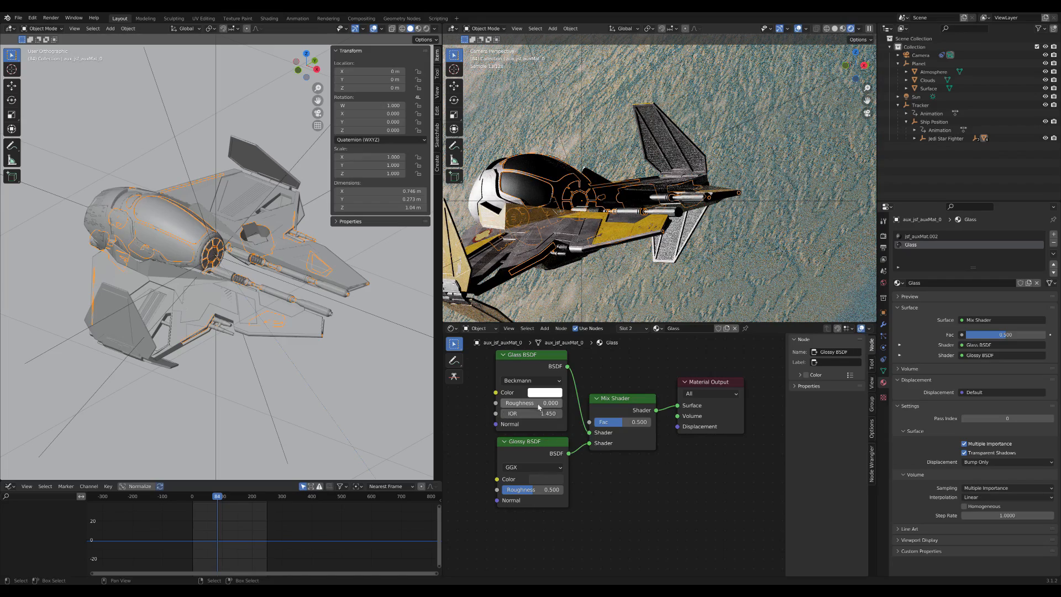
Set the roughness of both the Glass BSDF and the Glossy BSDF to 0.1.
{"action": "left_click", "coordinate": [538, 405]}
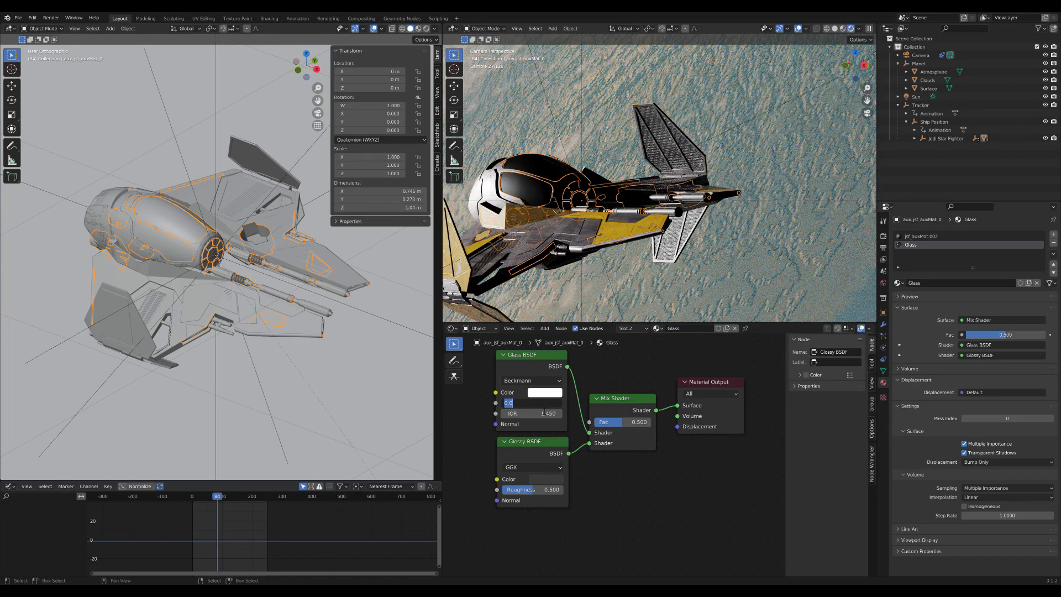
{"action": "type", "text": "0.1"}
{"action": "key", "text": "Return"}
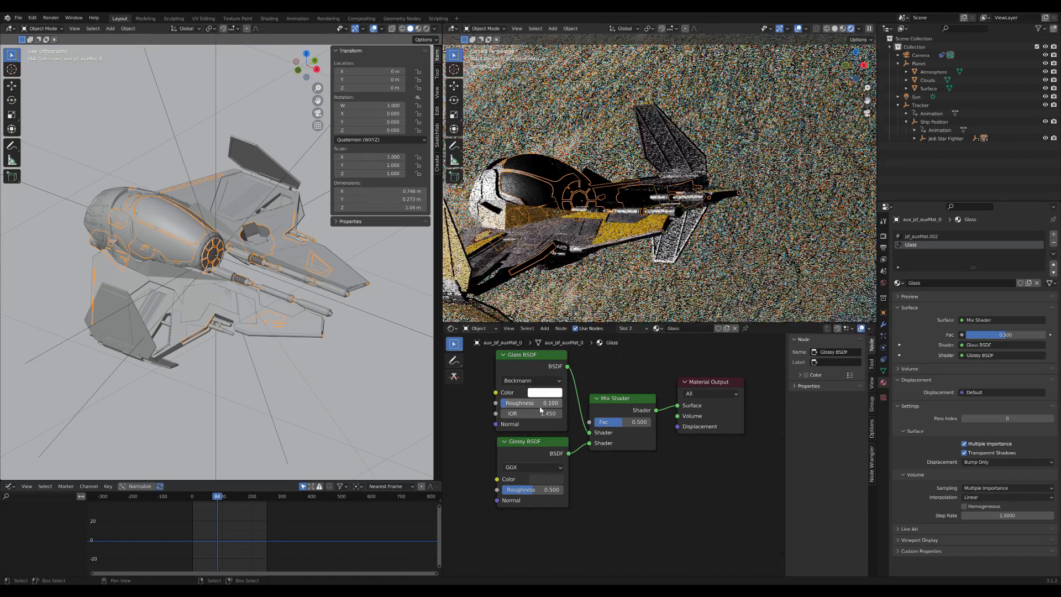
{"action": "left_click", "coordinate": [218, 525]}
{"action": "left_click_drag", "start_coordinate": [218, 525], "coordinate": [213, 525]}
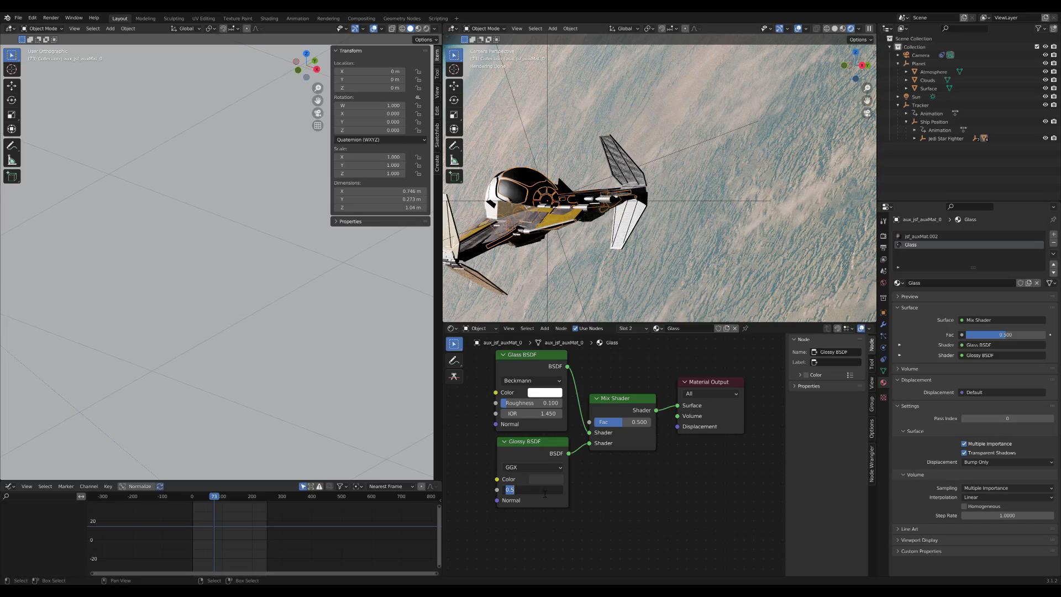
{"action": "key", "text": "Return"}
Go to frame 54, where the ship is small against the Earth's edge, and switch to the Compositing workspace.
{"action": "left_click", "coordinate": [218, 522]}
{"action": "left_click_drag", "start_coordinate": [219, 525], "coordinate": [208, 525]}
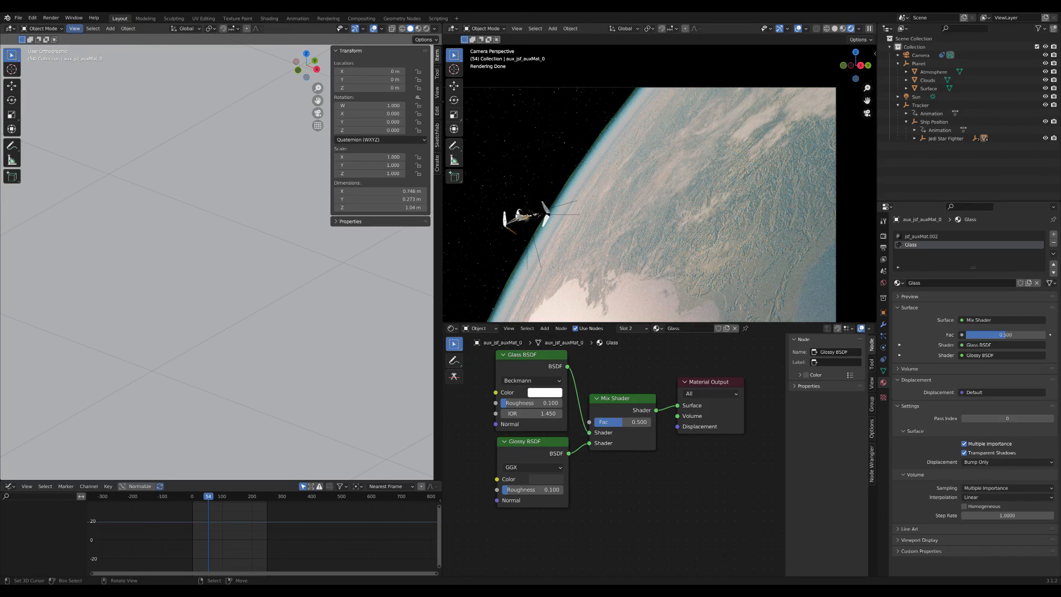
{"action": "left_click", "coordinate": [373, 19]}
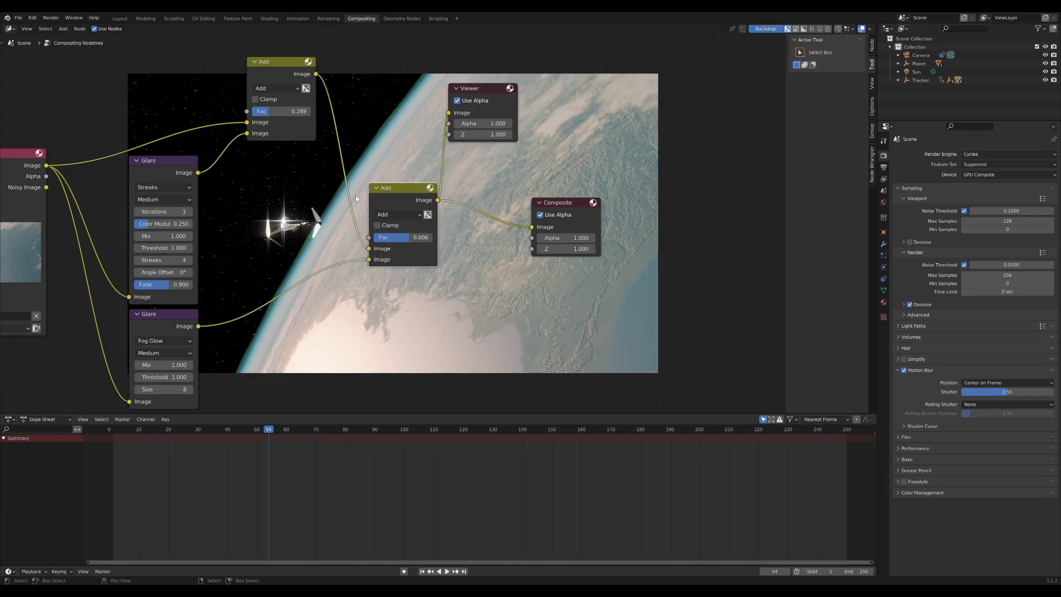
Preview the Streaks Glare node and the Fog Glow Glare node separately in the compositor backdrop.
{"action": "scroll", "coordinate": [252, 237], "scroll_direction": "up", "scroll_amount": 3}
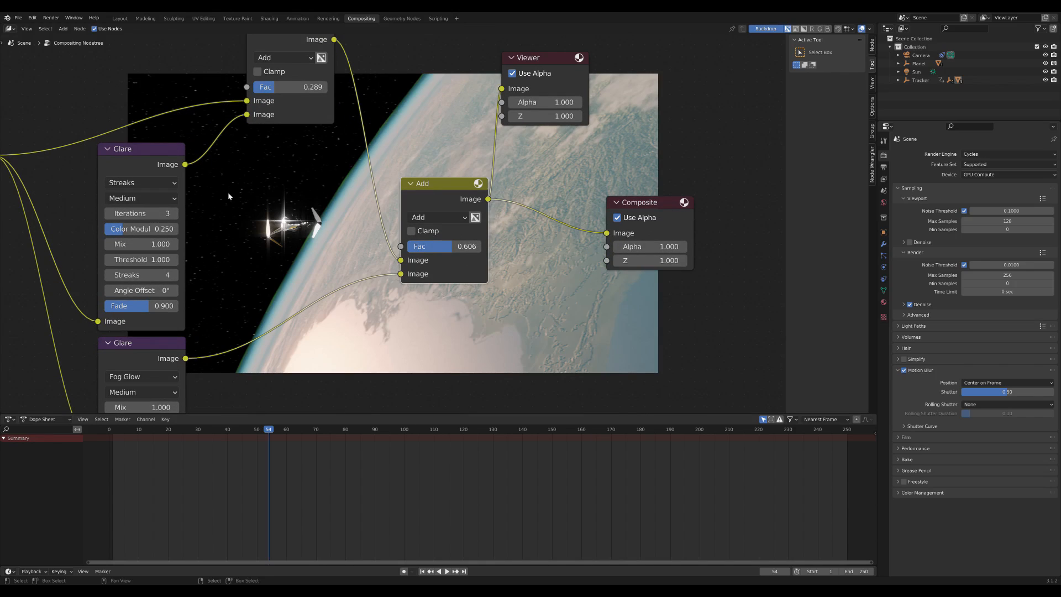
{"action": "left_click", "coordinate": [161, 154], "text": "ctrl+shift"}
{"action": "middle_click_drag", "start_coordinate": [163, 343], "coordinate": [166, 309]}
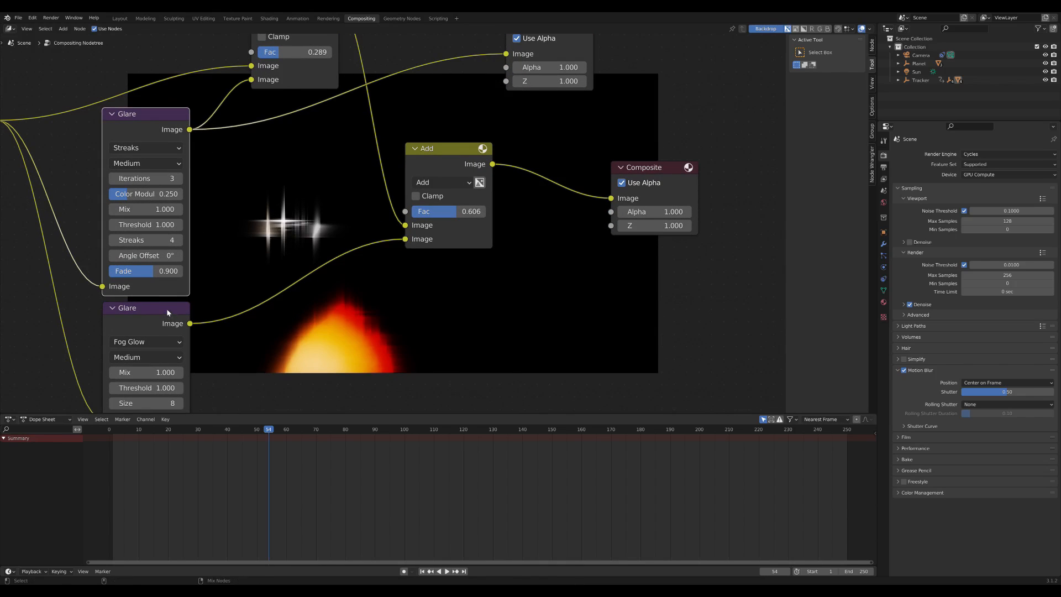
{"action": "left_click", "coordinate": [167, 308], "text": "ctrl+shift"}
{"action": "scroll", "coordinate": [250, 215], "scroll_direction": "up", "scroll_amount": 1, "text": "shift"}
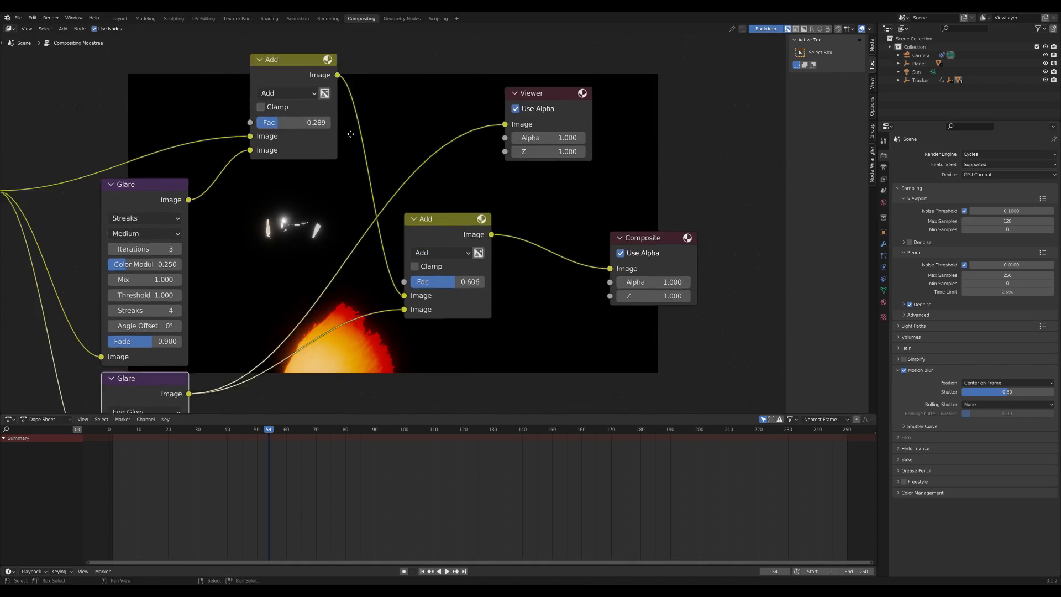
Preview the Add node that blends in the streaks glare and set its factor to 0.05.
{"action": "scroll", "coordinate": [249, 216], "scroll_direction": "up", "scroll_amount": 2, "text": "shift"}
{"action": "left_click", "coordinate": [306, 85], "text": "ctrl+shift"}
{"action": "middle_click_drag", "start_coordinate": [302, 152], "coordinate": [304, 143]}
{"action": "double_click", "coordinate": [305, 144]}
{"action": "key", "text": "Return"}
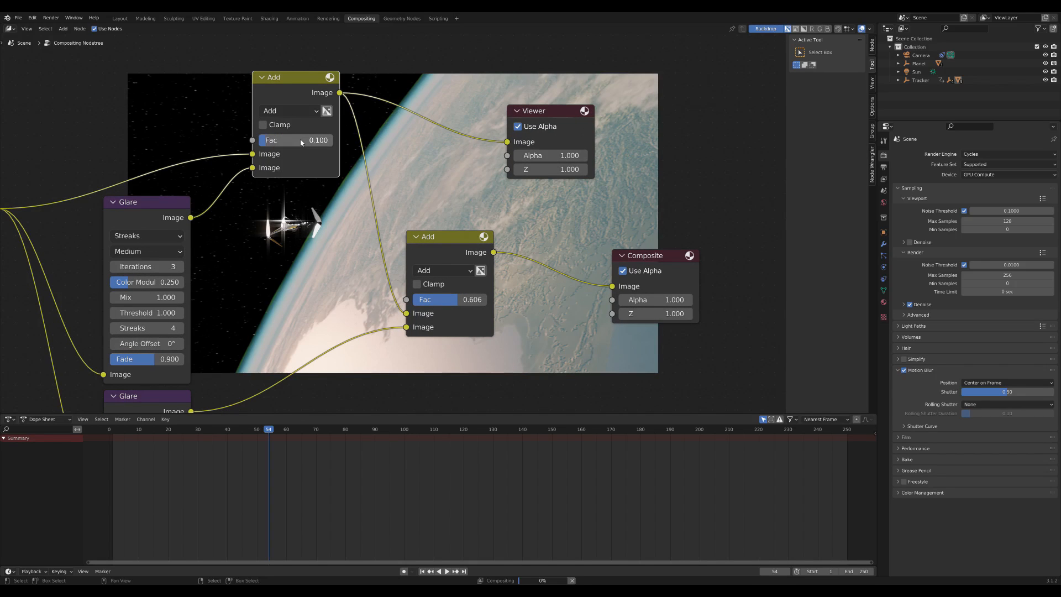
{"action": "left_click", "coordinate": [285, 144]}
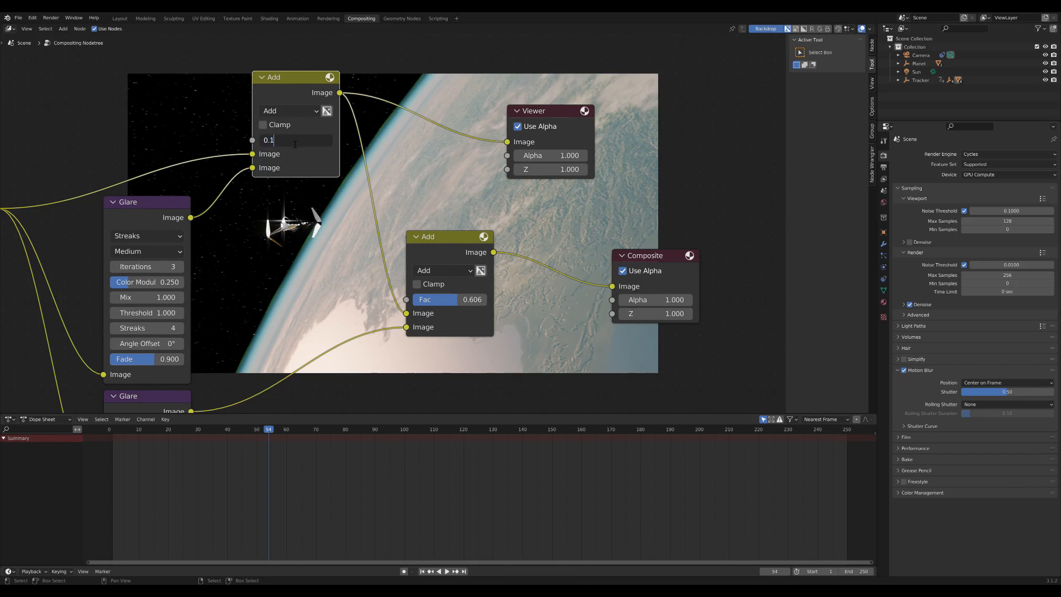
{"action": "type", "text": "05"}
{"action": "key", "text": "Return"}
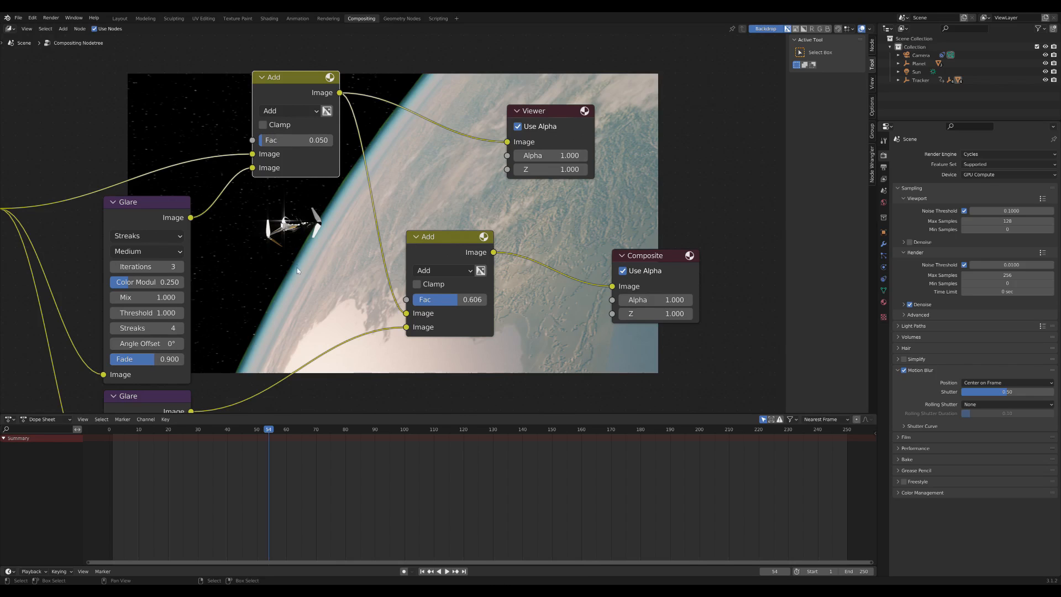
Preview the Fog Glow glare alone, then view the final Add node's output and set its factor to 0.6.
{"action": "middle_click_drag", "start_coordinate": [220, 337], "coordinate": [210, 279]}
{"action": "left_click", "coordinate": [174, 339], "text": "ctrl+shift"}
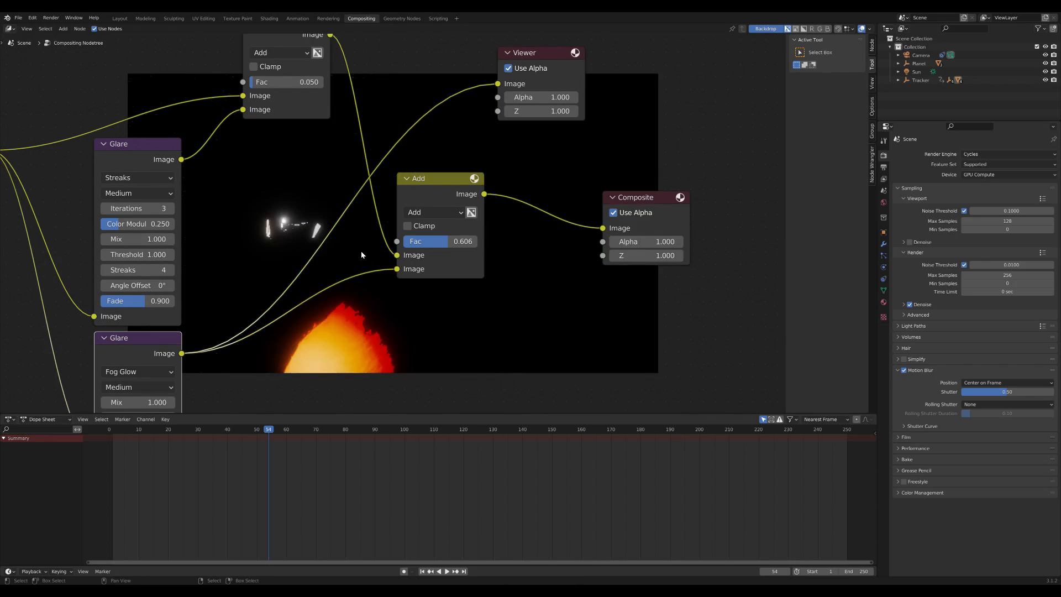
{"action": "left_click", "coordinate": [430, 181], "text": "ctrl+shift"}
{"action": "mouse_move", "coordinate": [347, 200]}
{"action": "middle_mouse_down"}
{"action": "mouse_move", "coordinate": [325, 197]}
{"action": "mouse_move", "coordinate": [331, 190]}
{"action": "middle_mouse_up"}
{"action": "left_click", "coordinate": [424, 232]}
{"action": "type", "text": ".6"}
{"action": "key", "text": "Return"}
{"action": "scroll", "coordinate": [424, 232], "scroll_direction": "down", "scroll_amount": 2}
{"action": "middle_click_drag", "start_coordinate": [334, 220], "coordinate": [290, 224]}
{"action": "scroll", "coordinate": [287, 204], "scroll_direction": "down", "scroll_amount": 2}
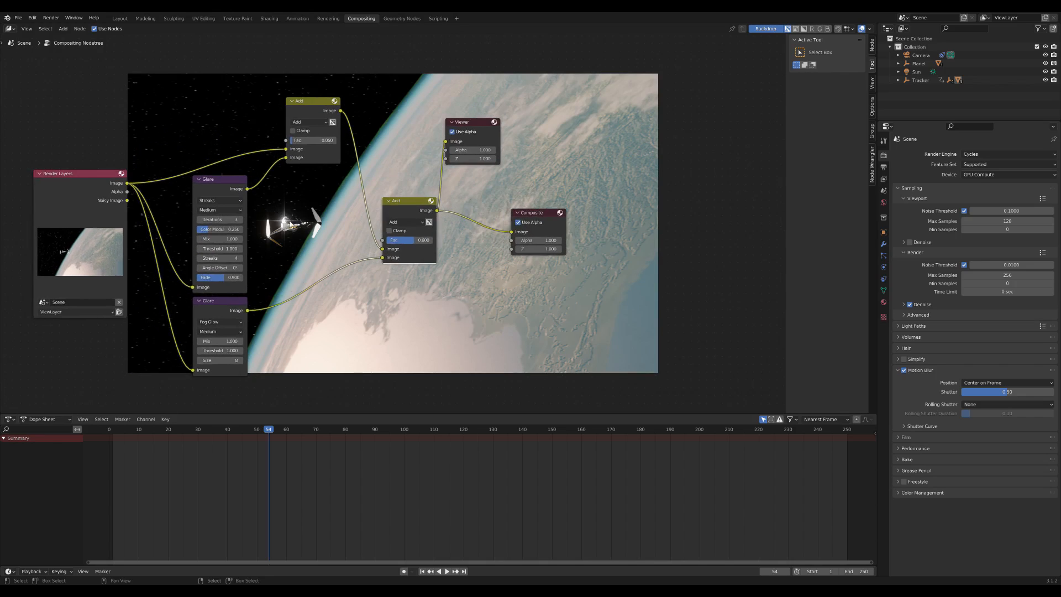